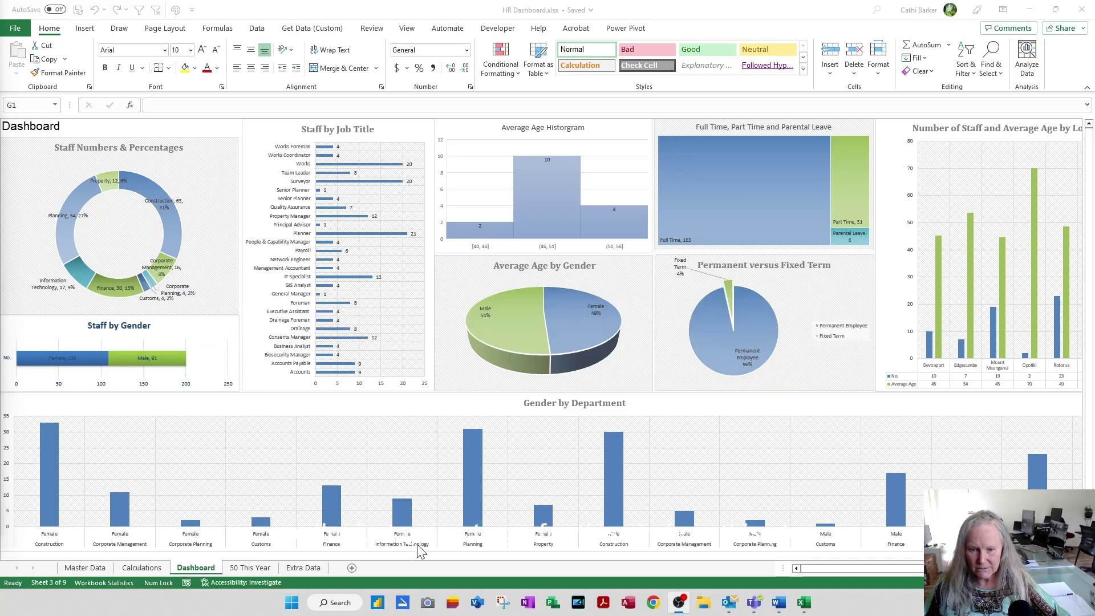
- Add a new worksheet after the Dashboard sheet and name it "Pivot Dashboard"
{"action": "left_click", "coordinate": [354, 568]}
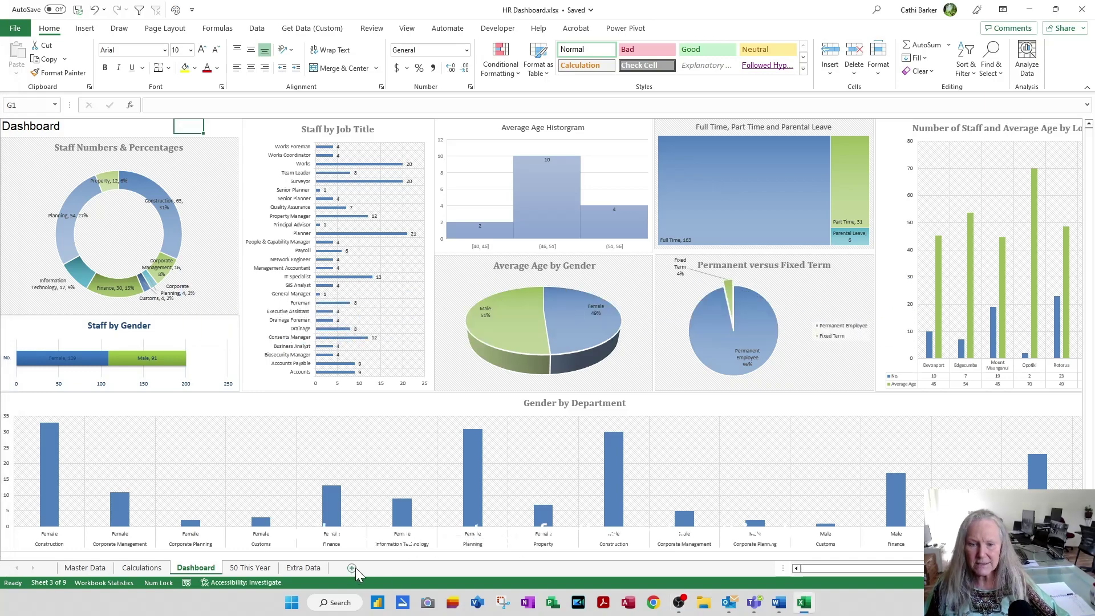
{"action": "left_click", "coordinate": [353, 568]}
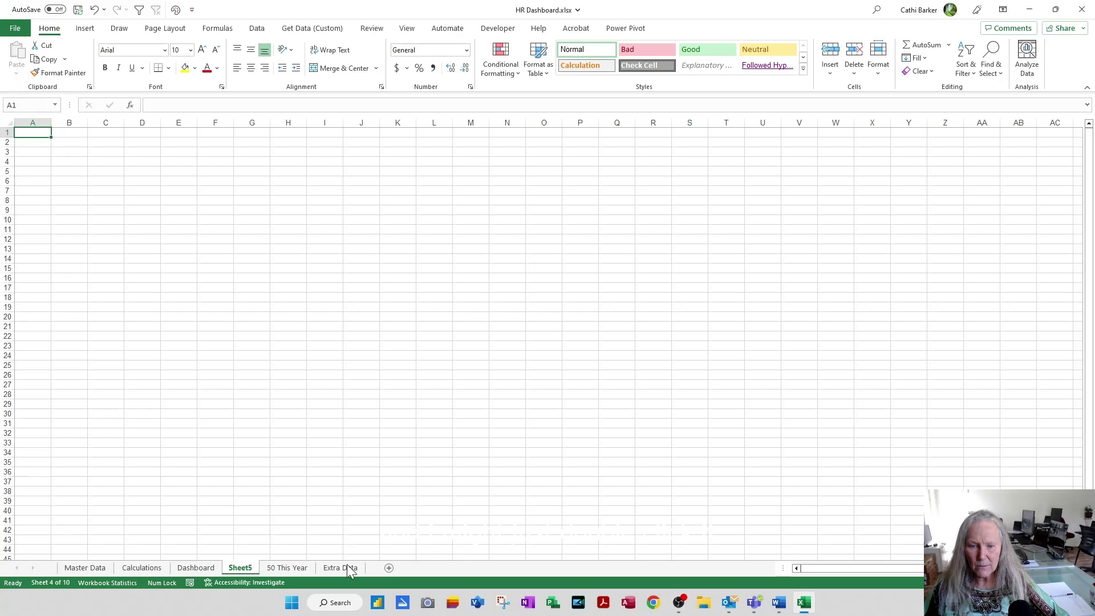
{"action": "double_click", "coordinate": [244, 568]}
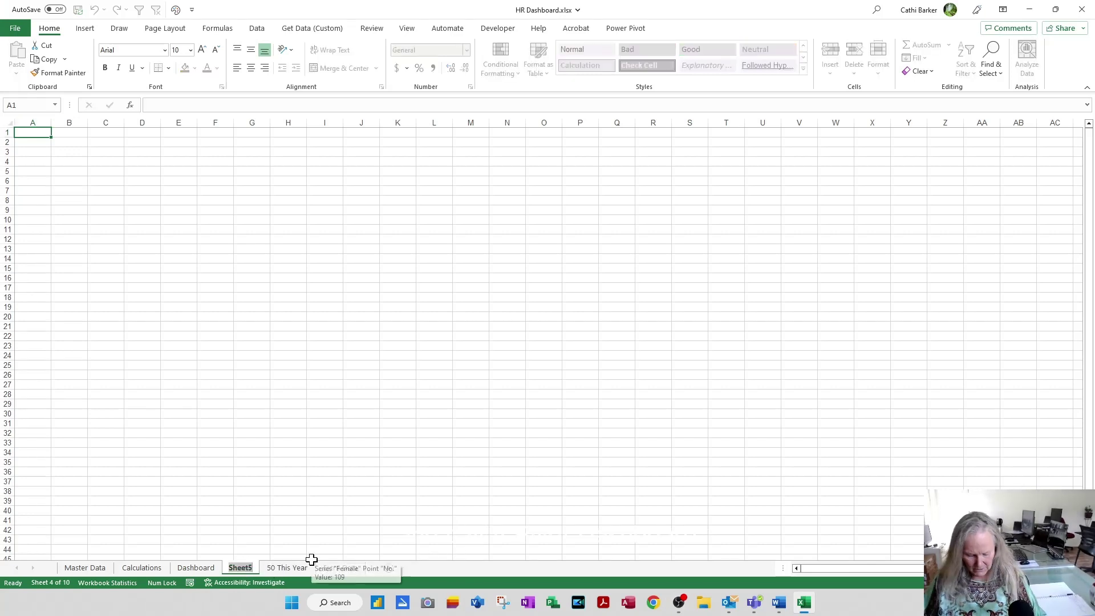
{"action": "type", "text": "Pivot Da"}
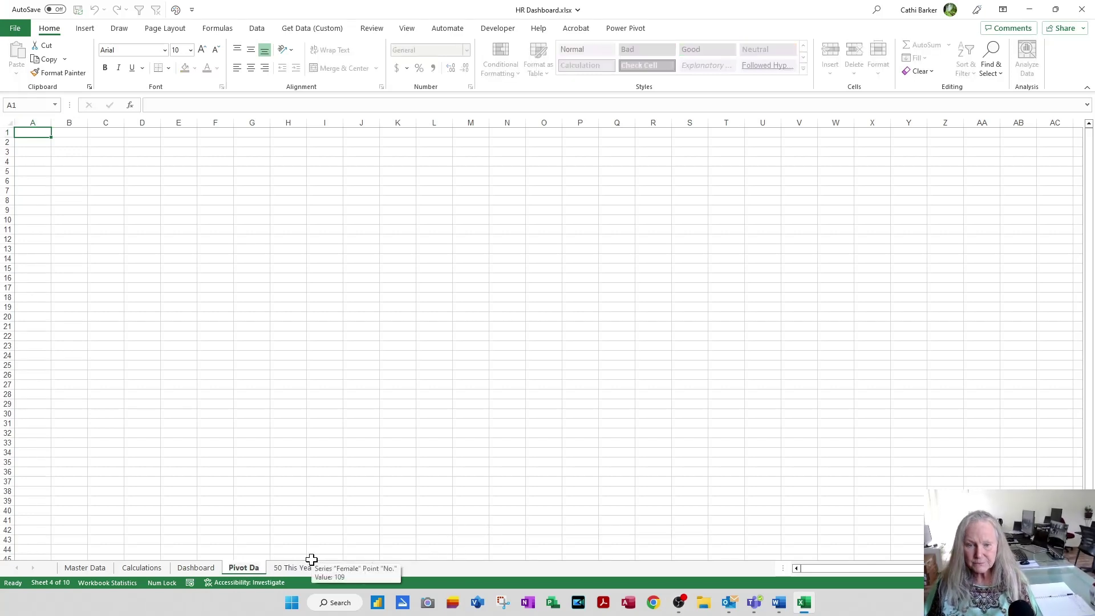
{"action": "type", "text": "shboqar"}
{"action": "key", "text": "BackSpace"}
{"action": "key", "text": "BackSpace"}
{"action": "key", "text": "BackSpace"}
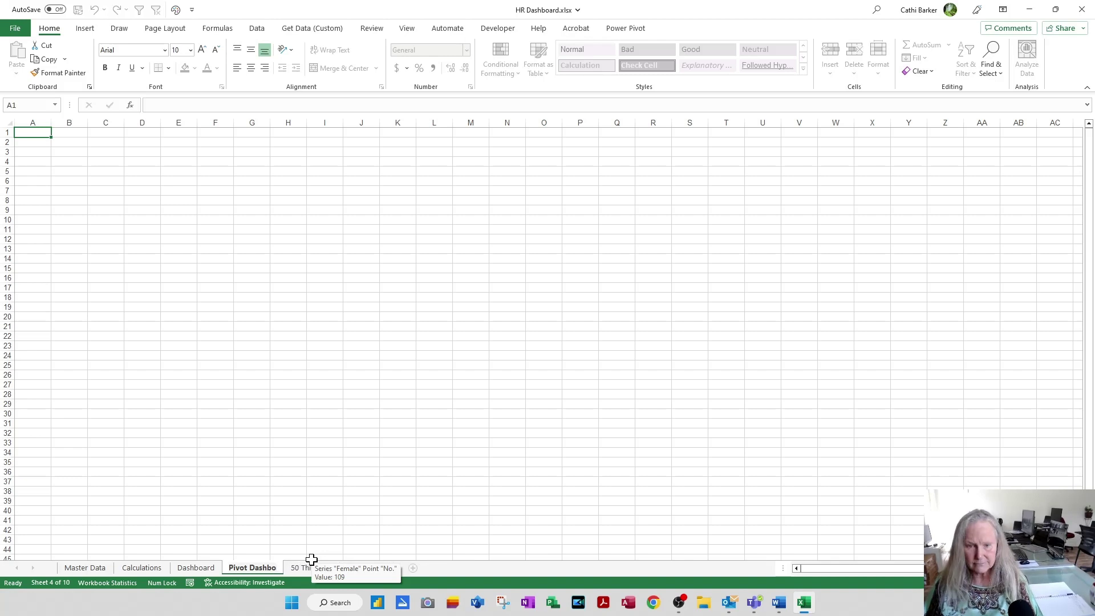
{"action": "type", "text": "ard"}
{"action": "key", "text": "Return"}
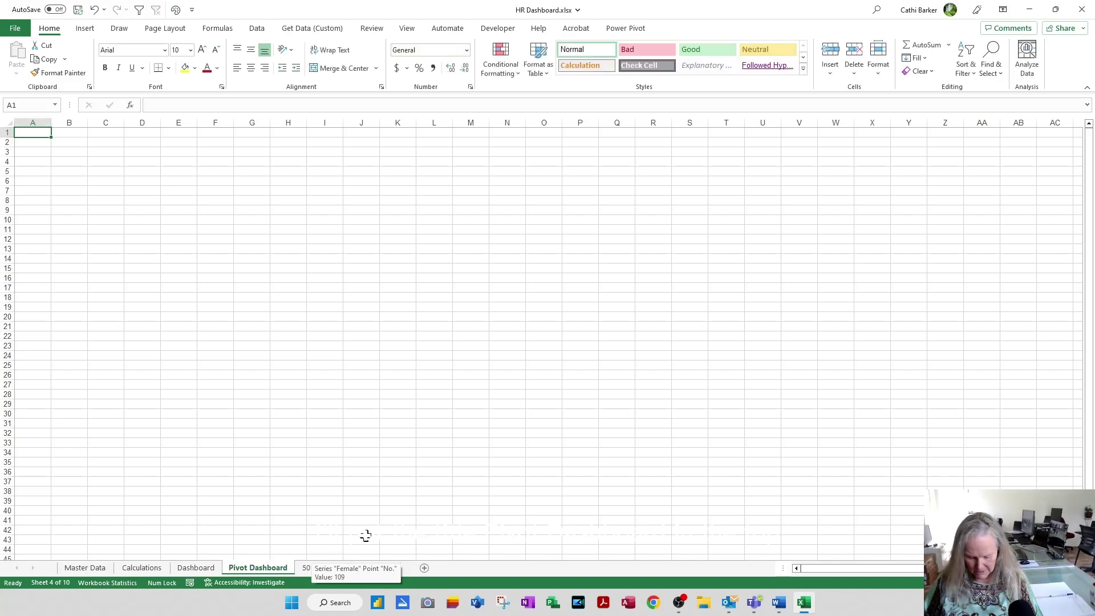
- Enter the title "Pivot Dashboard" in cell A1 of the new sheet
{"action": "type", "text": "Pviot"}
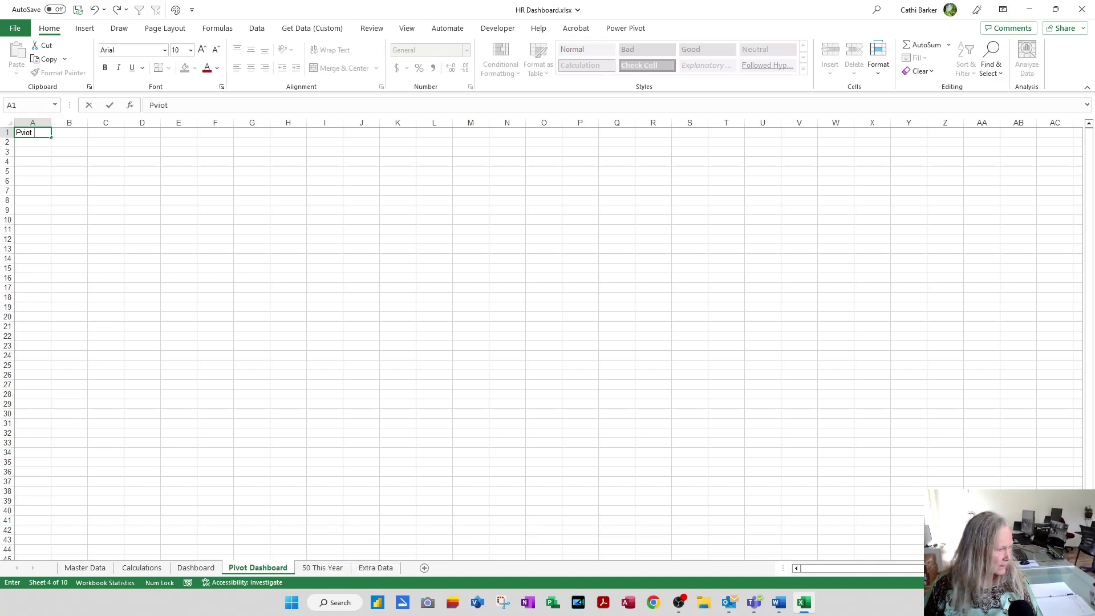
{"action": "key", "text": "alt+Tab"}
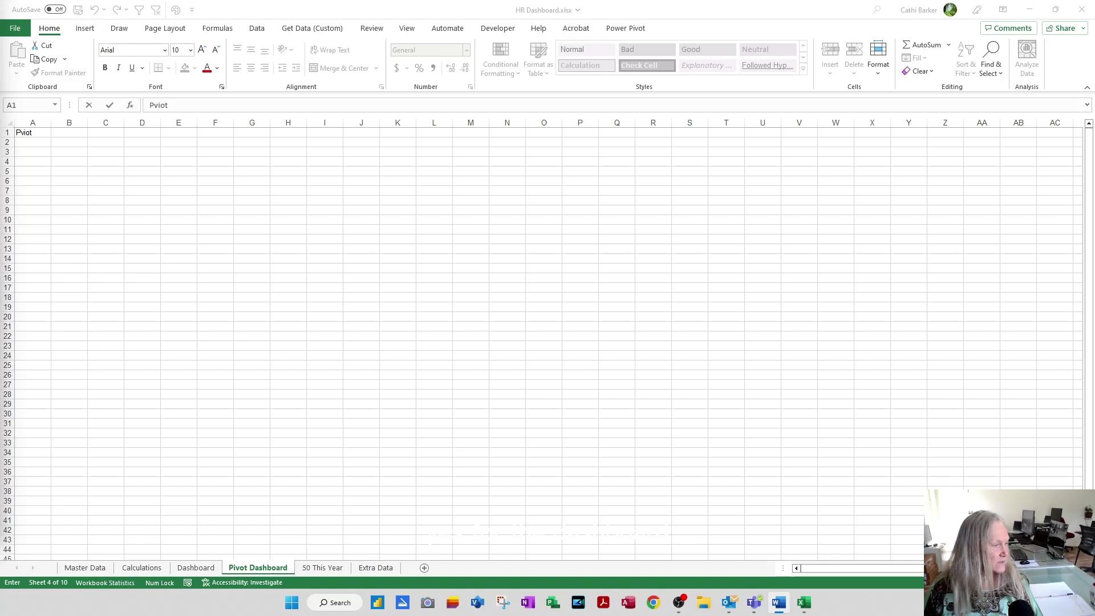
{"action": "key", "text": "alt+Tab"}
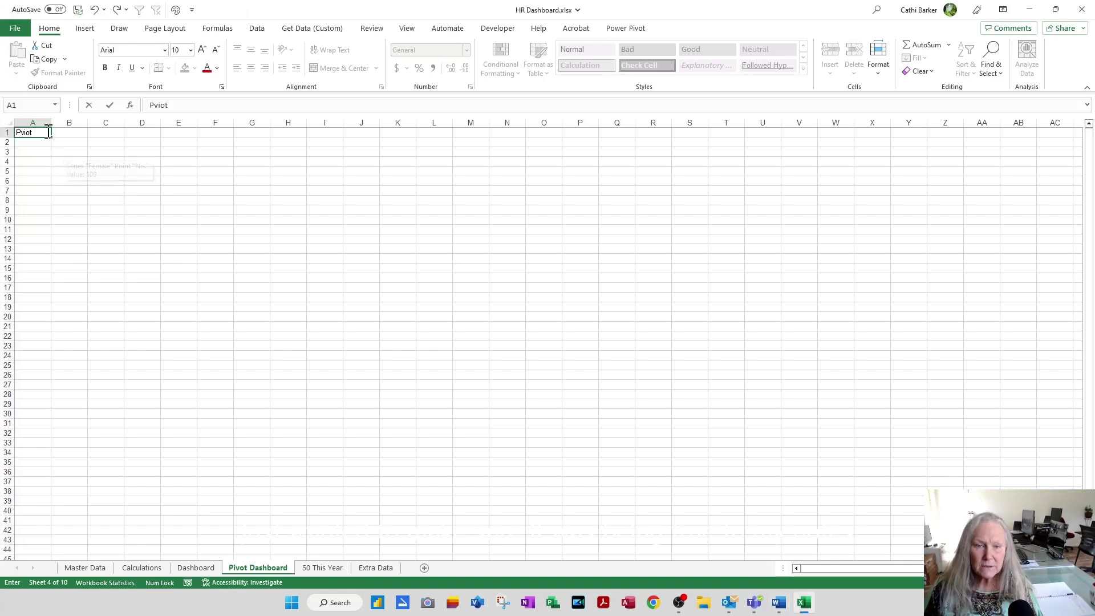
{"action": "key", "text": "BackSpace"}
{"action": "key", "text": "BackSpace"}
{"action": "key", "text": "BackSpace"}
{"action": "key", "text": "BackSpace"}
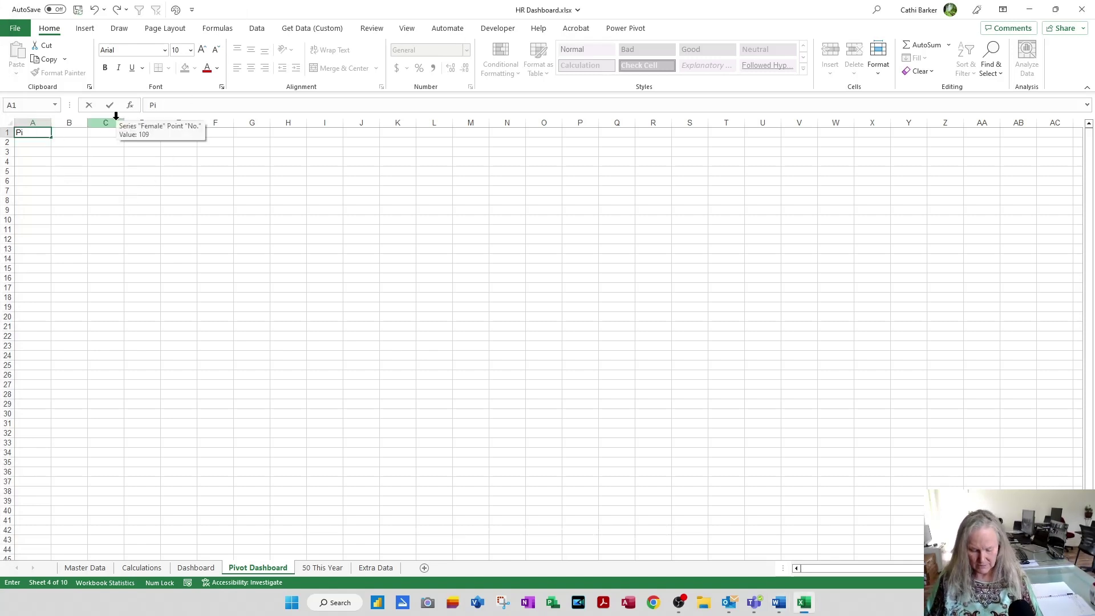
{"action": "type", "text": "vot Dashboard"}
{"action": "key", "text": "Return"}
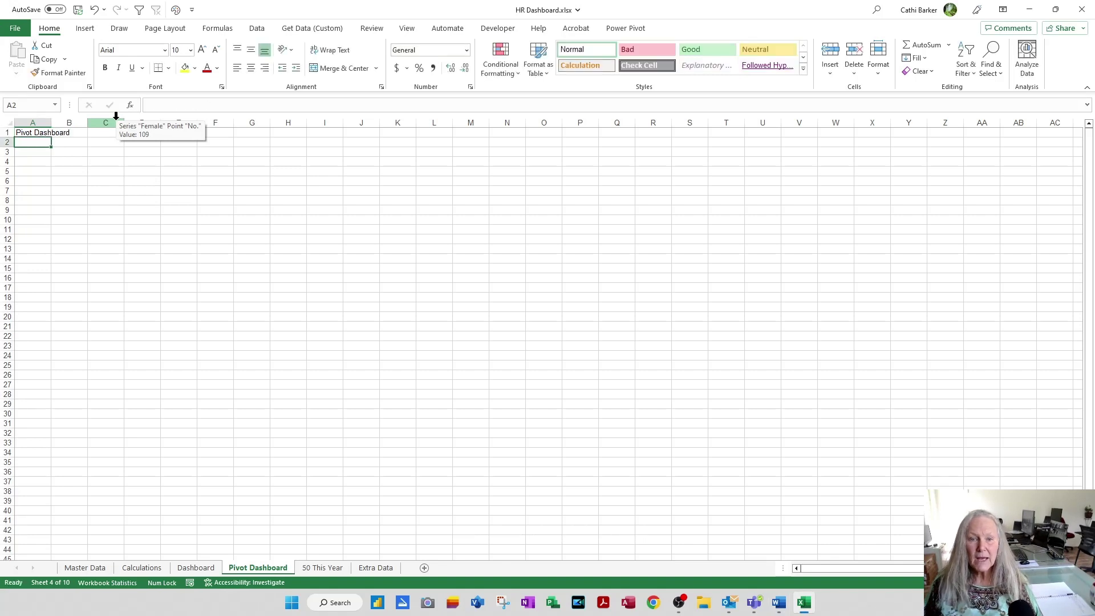
- Increase the font size of the title in cell A1 to 20
{"action": "key", "text": "Up"}
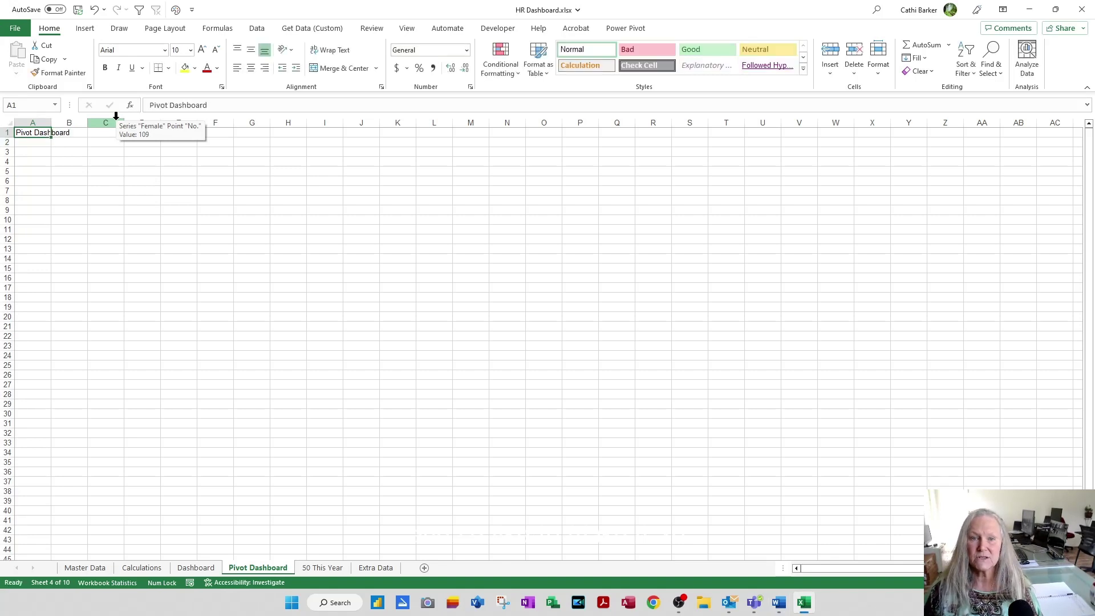
{"action": "left_click", "coordinate": [202, 50]}
{"action": "left_click", "coordinate": [202, 49]}
{"action": "left_click", "coordinate": [202, 50]}
{"action": "left_click", "coordinate": [201, 54]}
{"action": "left_click", "coordinate": [201, 54]}
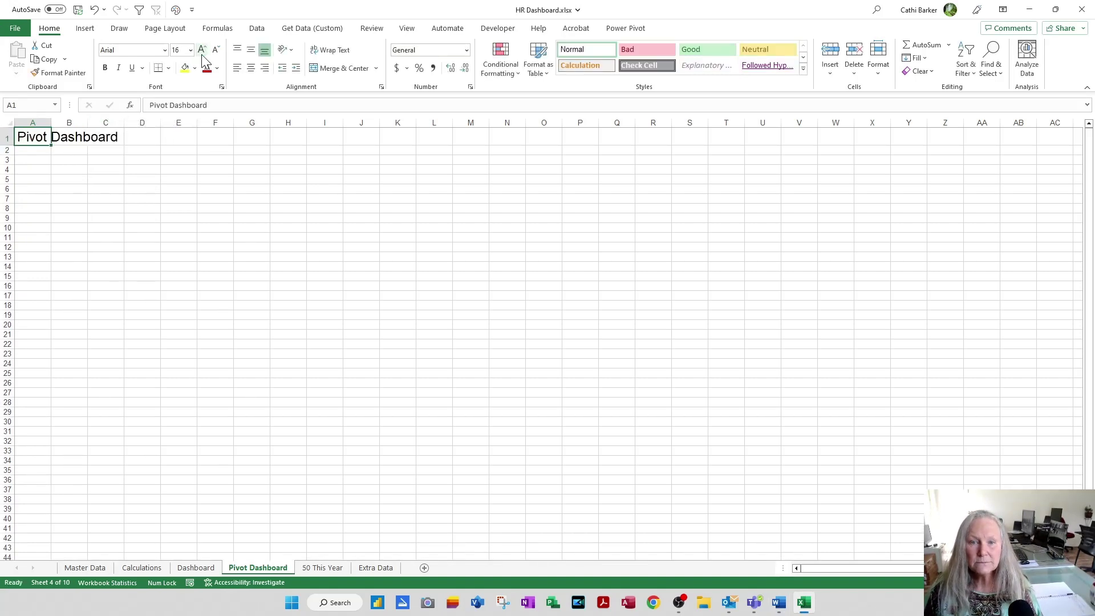
{"action": "left_click", "coordinate": [201, 55]}
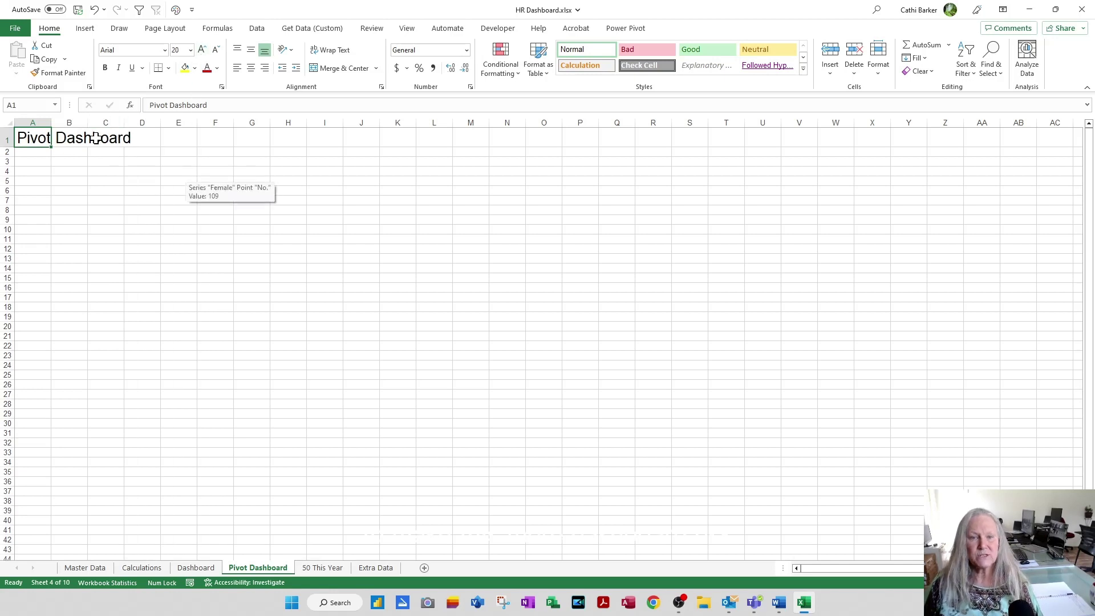
- Hide the gridlines and the row and column headings on the Pivot Dashboard sheet
{"action": "left_click", "coordinate": [114, 182]}
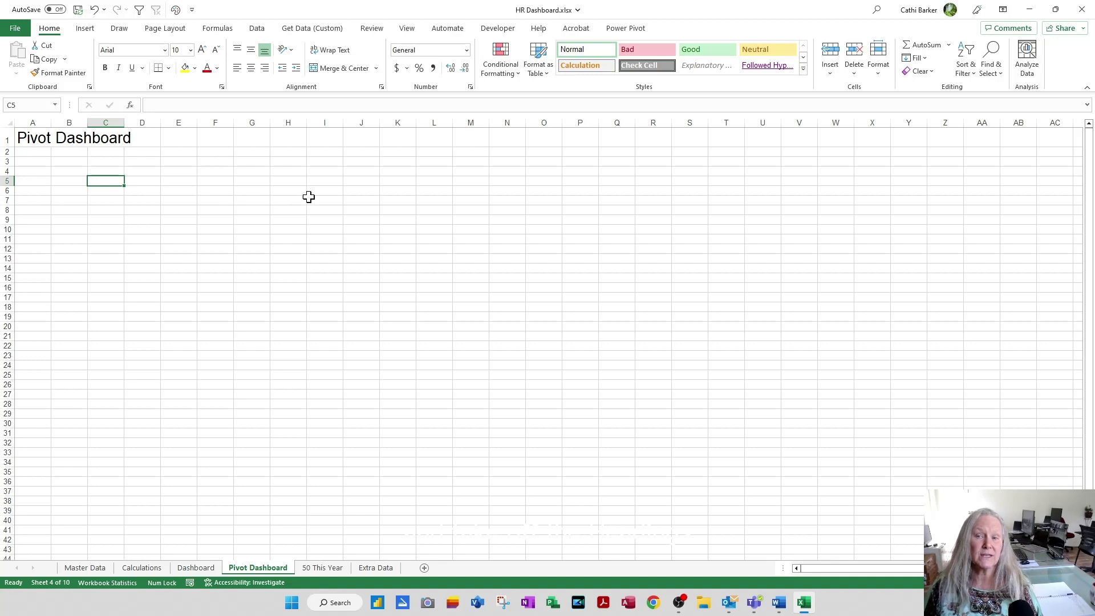
{"action": "left_click", "coordinate": [411, 33]}
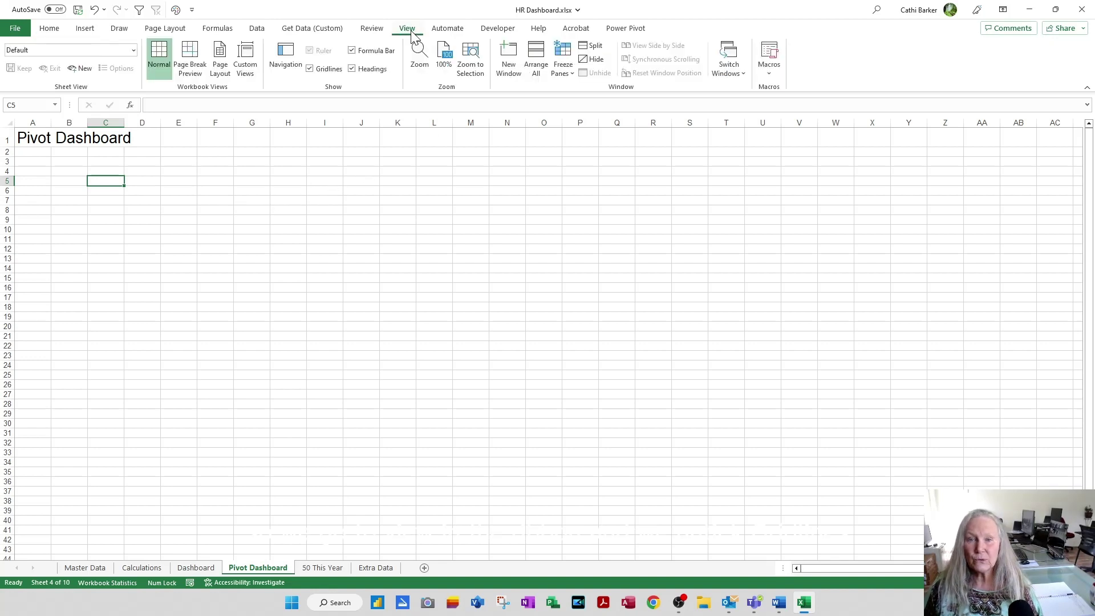
{"action": "left_click", "coordinate": [329, 71]}
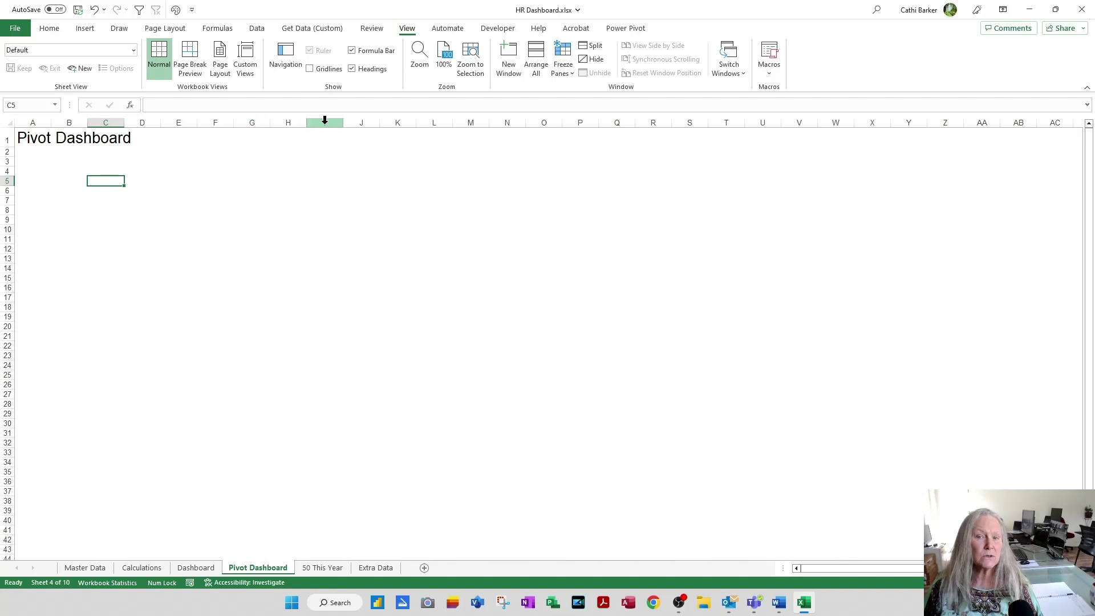
{"action": "left_click", "coordinate": [362, 70]}
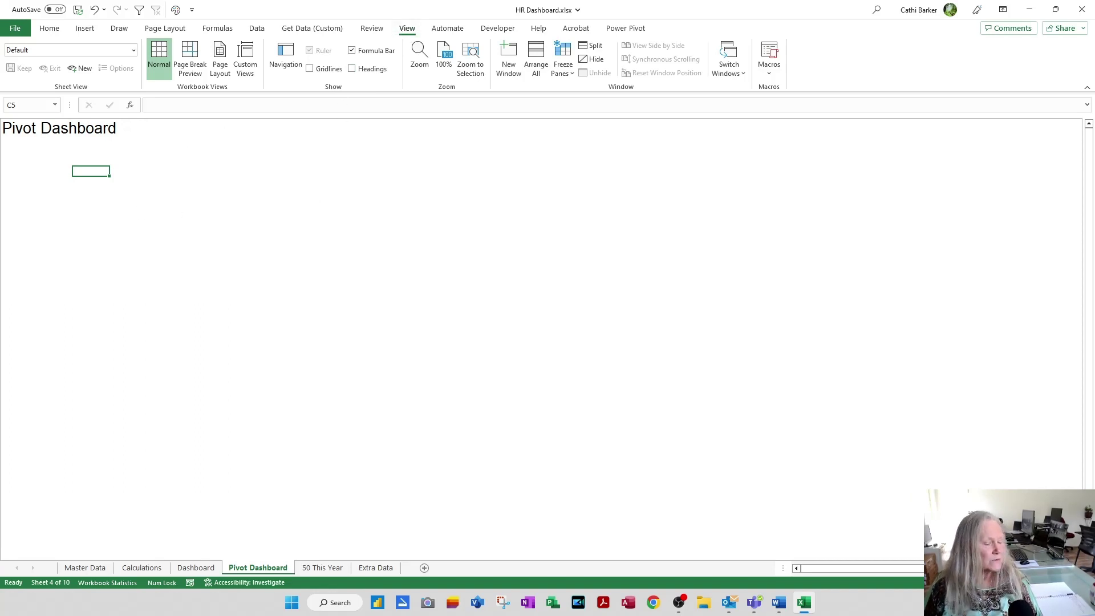
- Start a PivotTable from the Master Data sheet, using entire columns A to X as the source range
{"action": "left_click", "coordinate": [101, 569]}
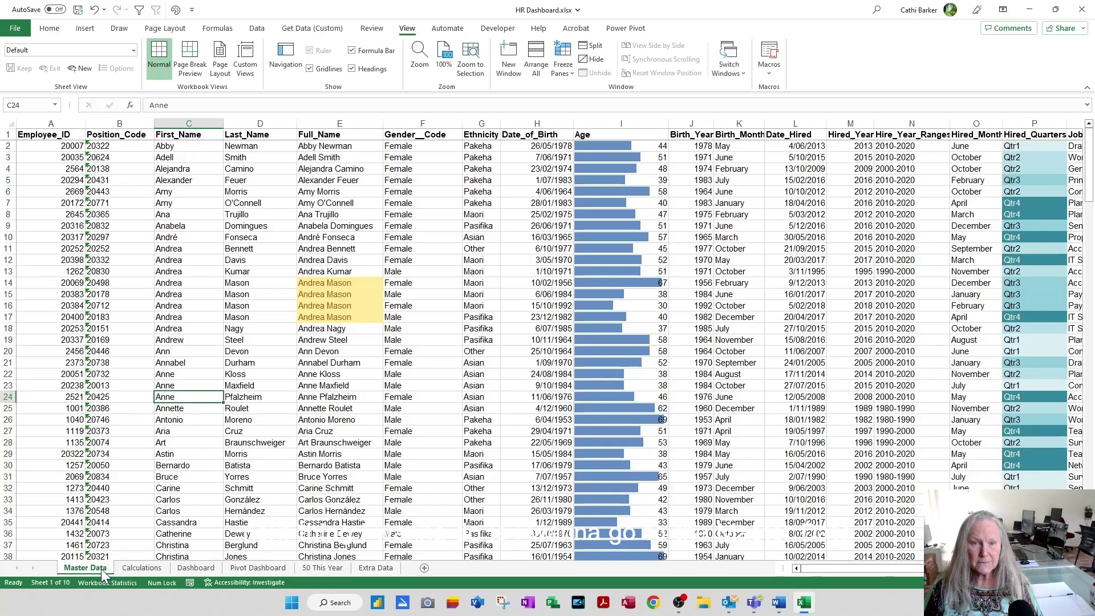
{"action": "left_click", "coordinate": [61, 138]}
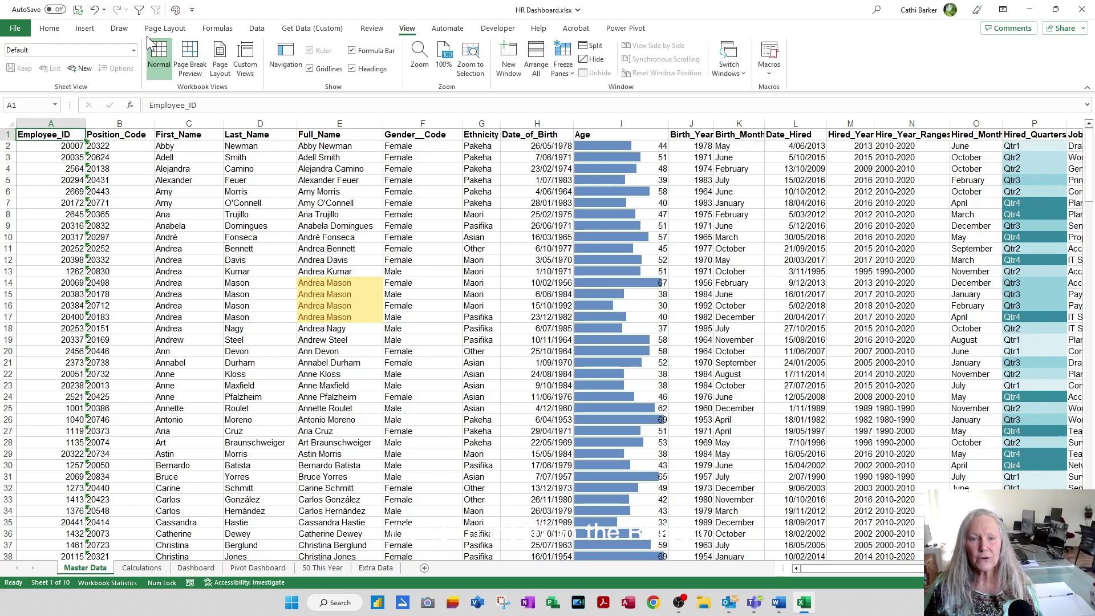
{"action": "left_click", "coordinate": [89, 28]}
{"action": "left_click", "coordinate": [27, 55]}
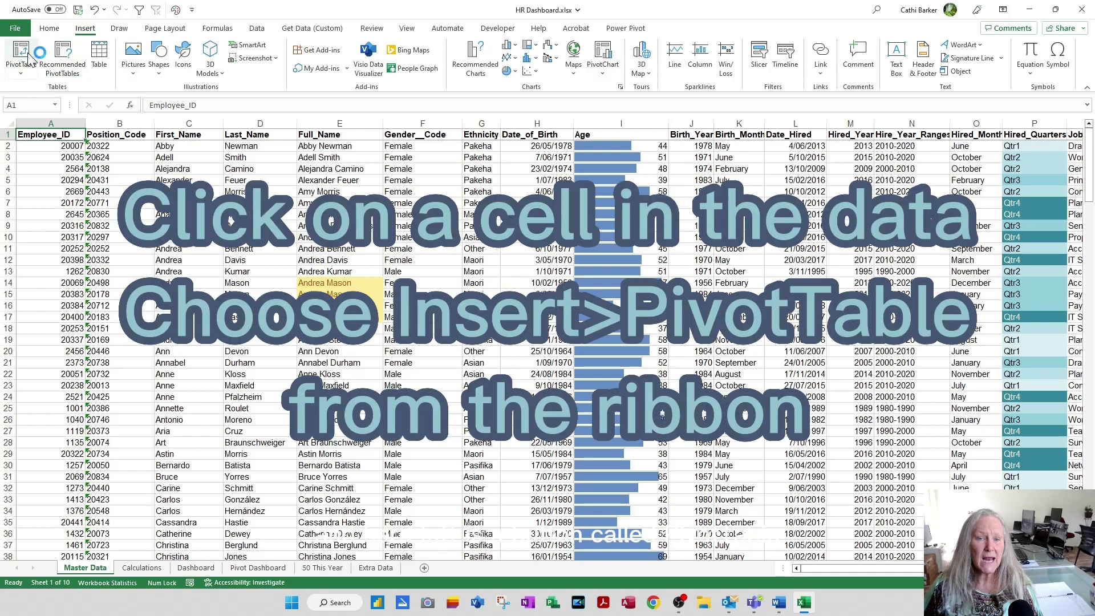
{"action": "left_click", "coordinate": [20, 57]}
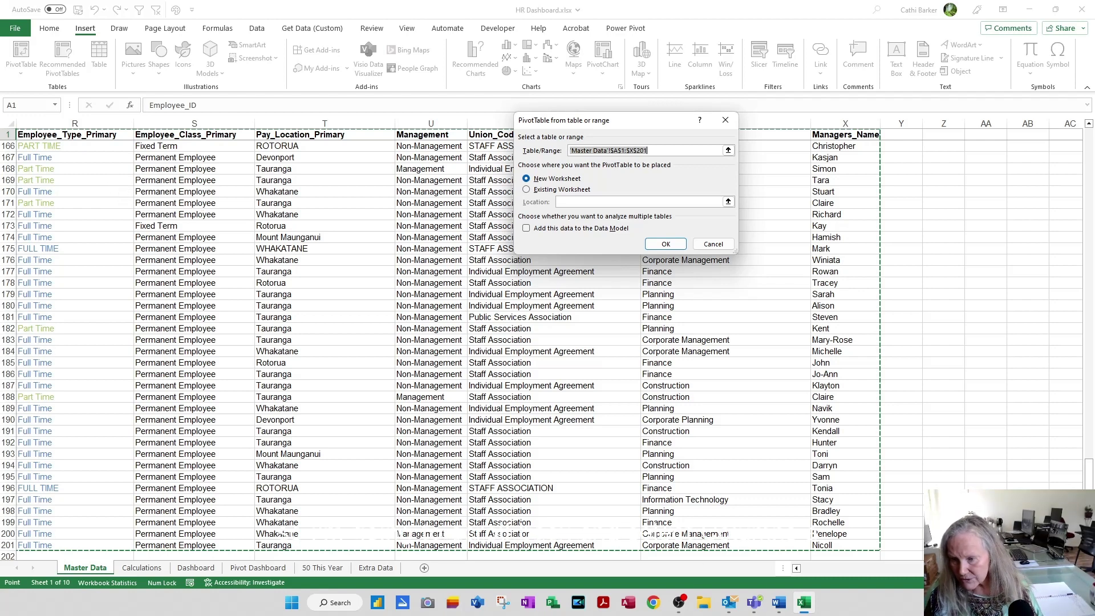
{"action": "scroll", "coordinate": [74, 178], "scroll_direction": "left", "scroll_amount": 10}
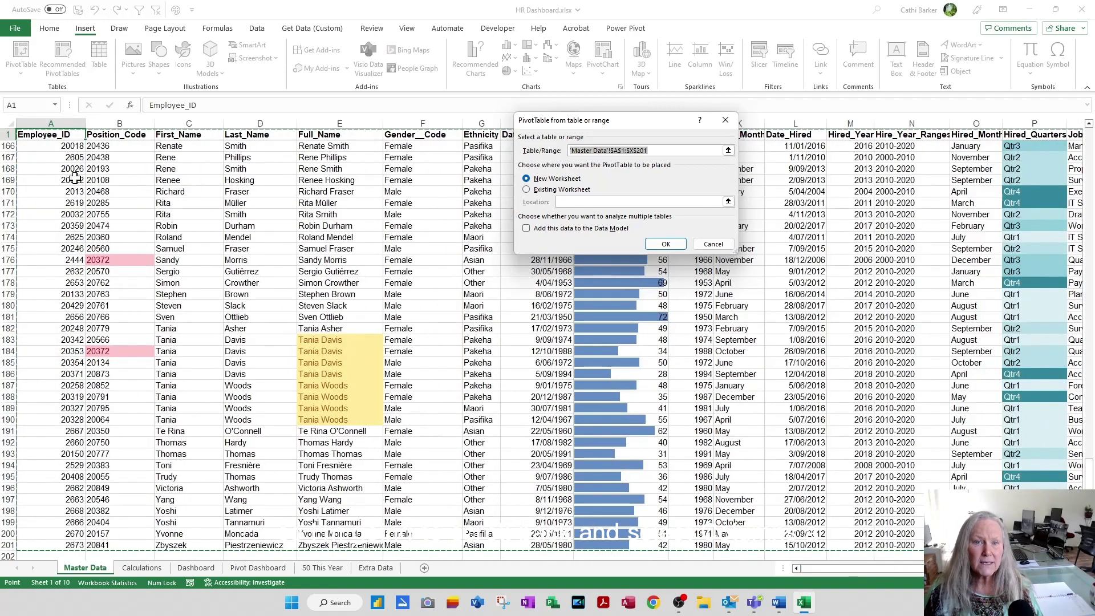
{"action": "left_click_drag", "start_coordinate": [51, 123], "coordinate": [845, 120]}
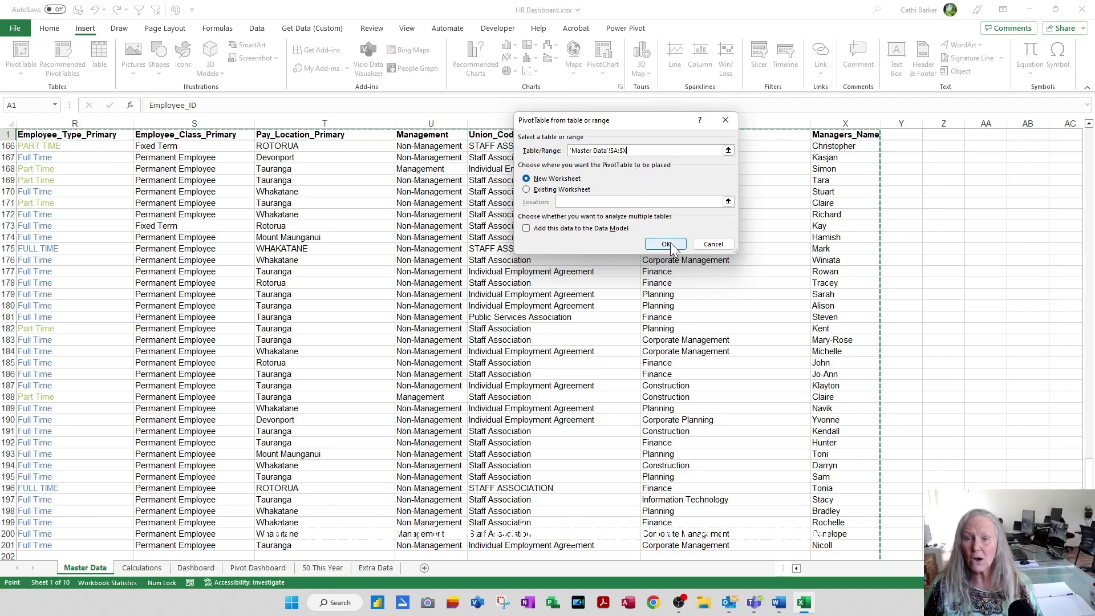
- Place the PivotTable on the existing Pivot Dashboard sheet at cell A3 and create it
{"action": "left_click", "coordinate": [526, 189]}
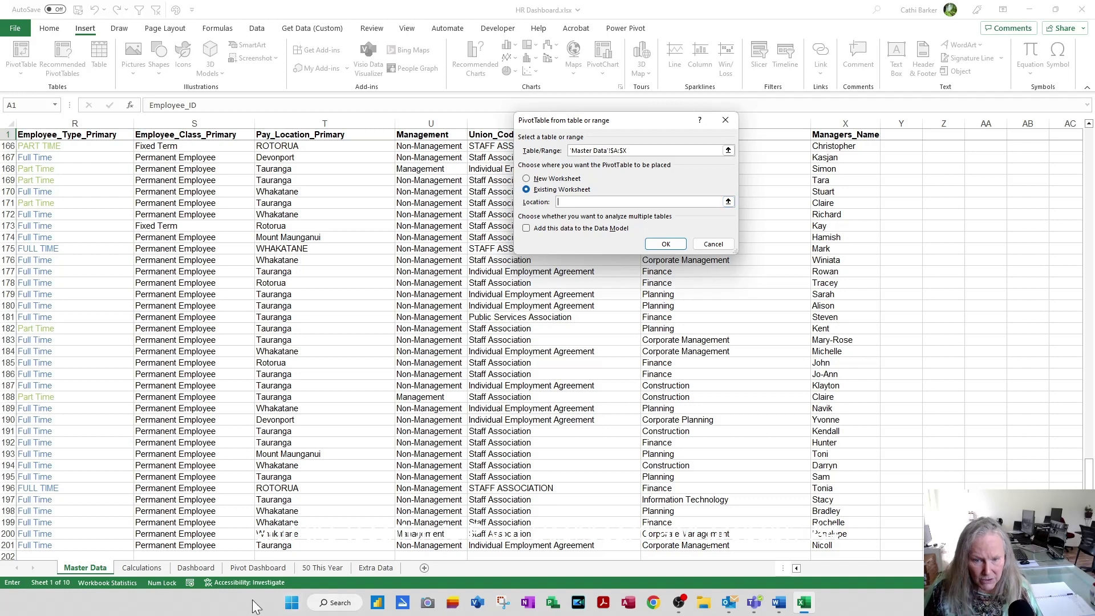
{"action": "left_click", "coordinate": [258, 568]}
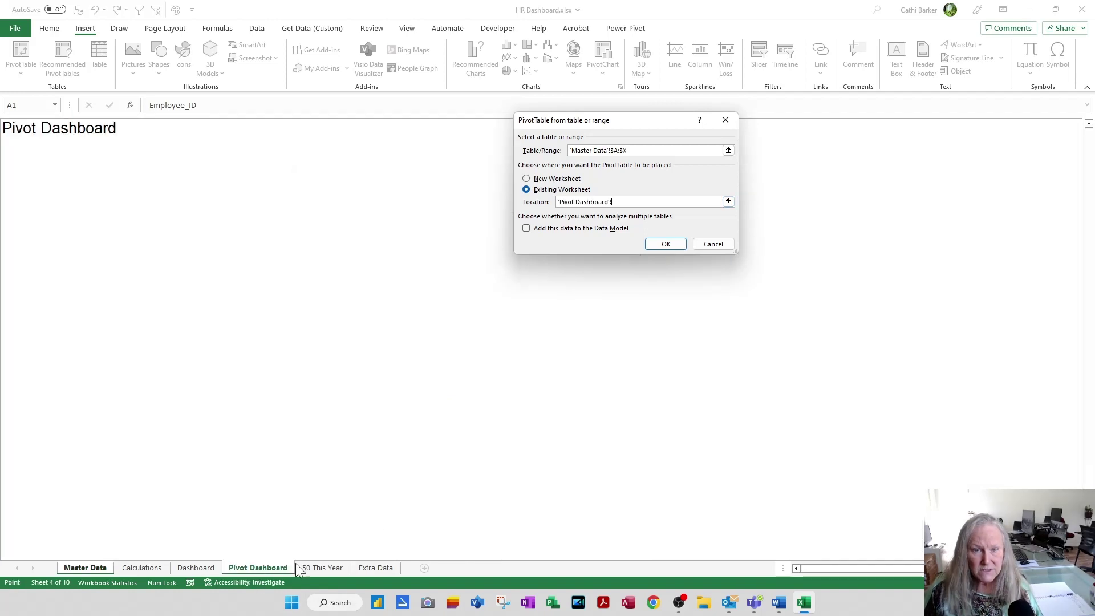
{"action": "left_click", "coordinate": [29, 162]}
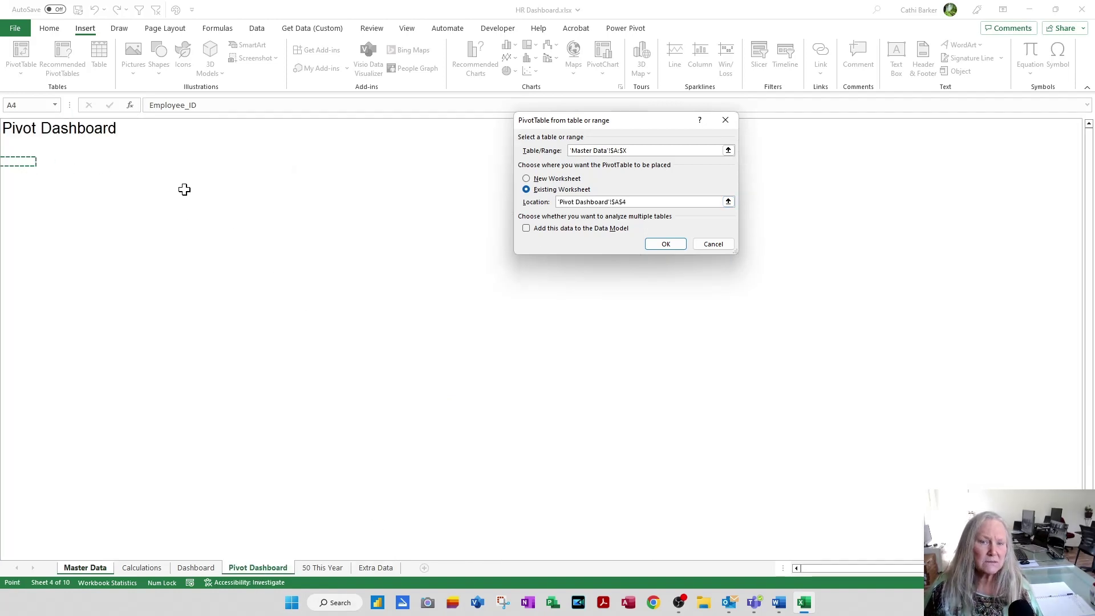
{"action": "left_click", "coordinate": [21, 151]}
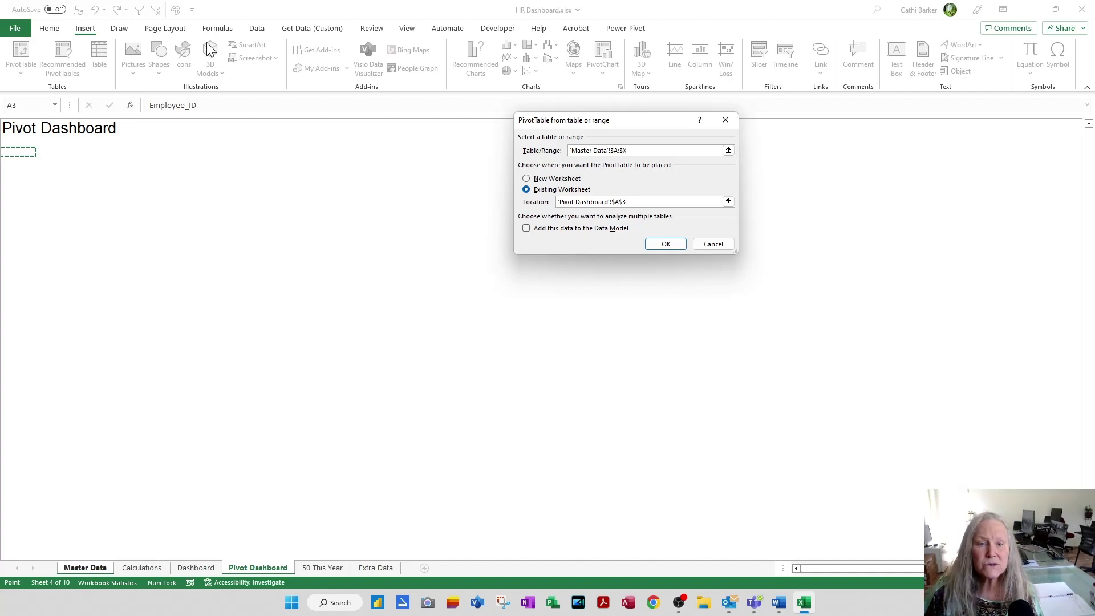
{"action": "left_click", "coordinate": [673, 247]}
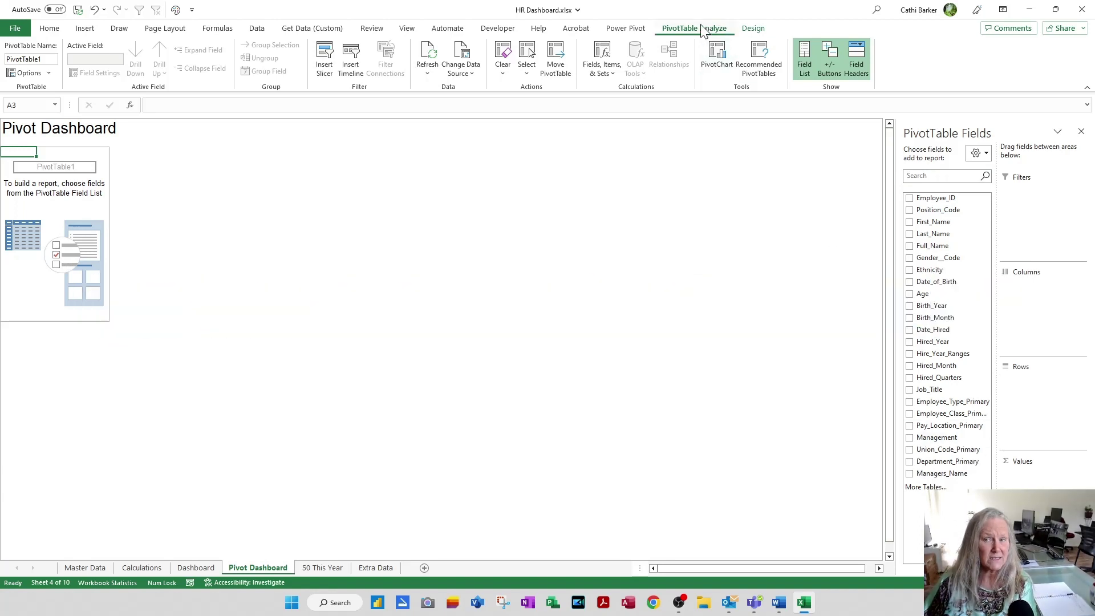
- Examine the PivotTable Analyze and Design commands, and compare what is available with cells selected inside and outside the empty PivotTable
{"action": "left_click", "coordinate": [752, 29]}
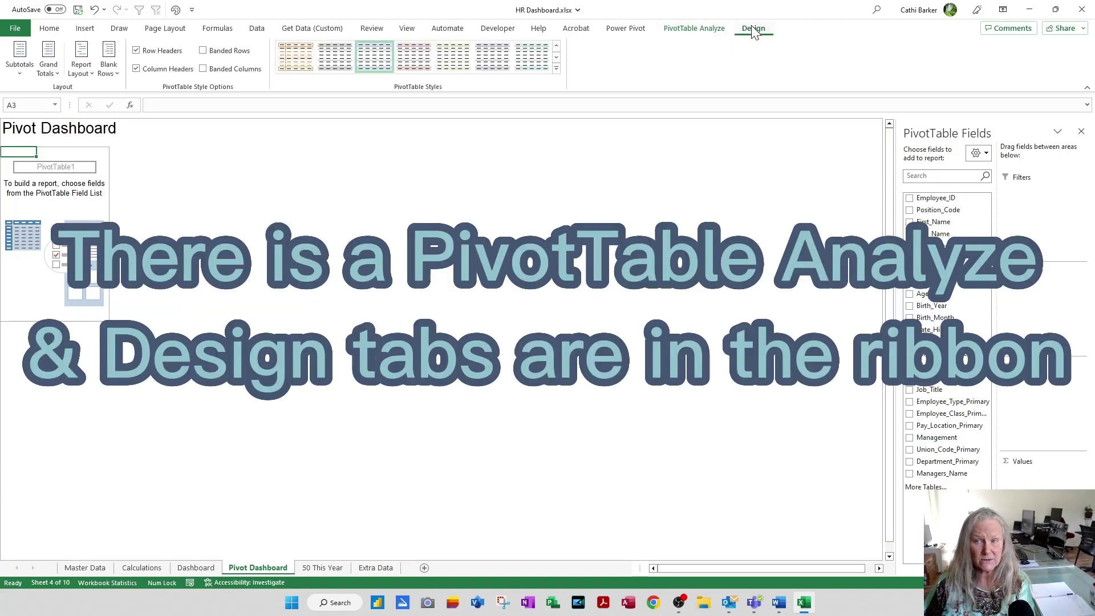
{"action": "left_click", "coordinate": [706, 29]}
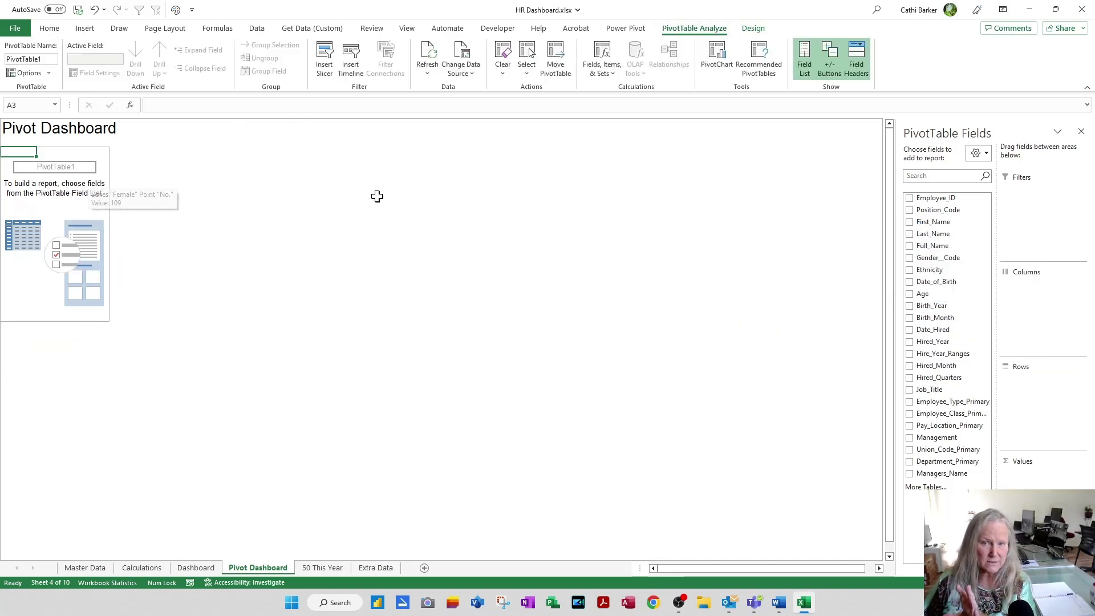
{"action": "left_click", "coordinate": [491, 191]}
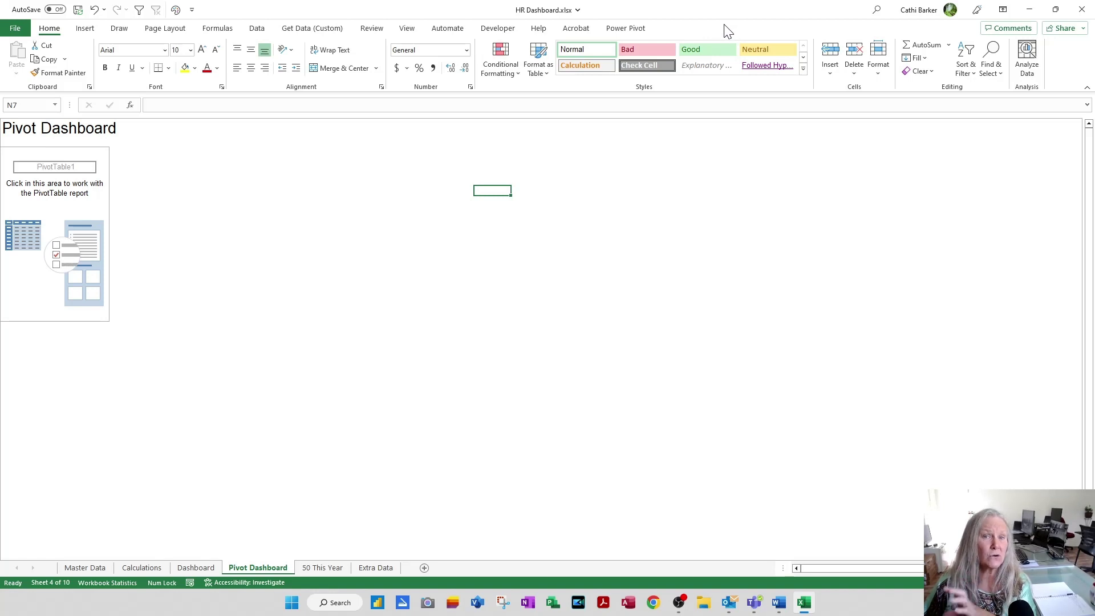
{"action": "left_click", "coordinate": [51, 192]}
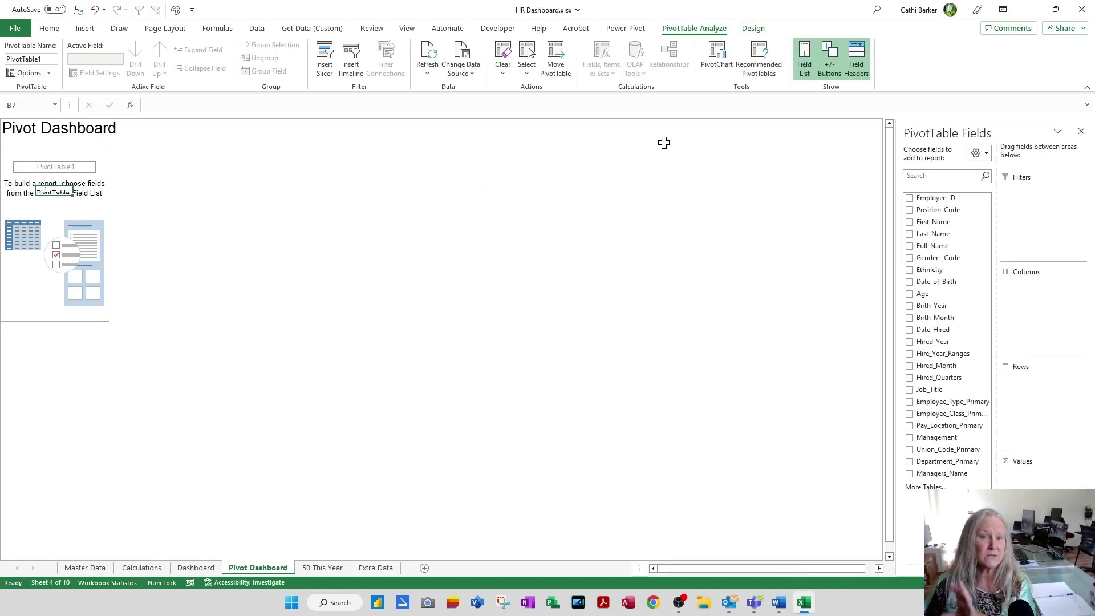
{"action": "left_click", "coordinate": [619, 177]}
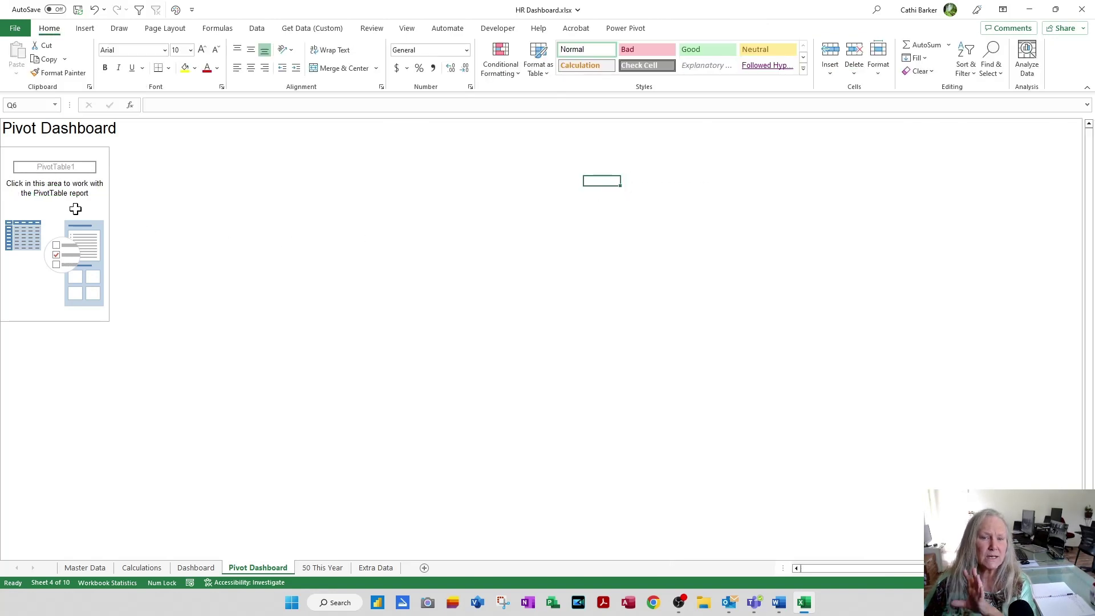
{"action": "left_click", "coordinate": [58, 190]}
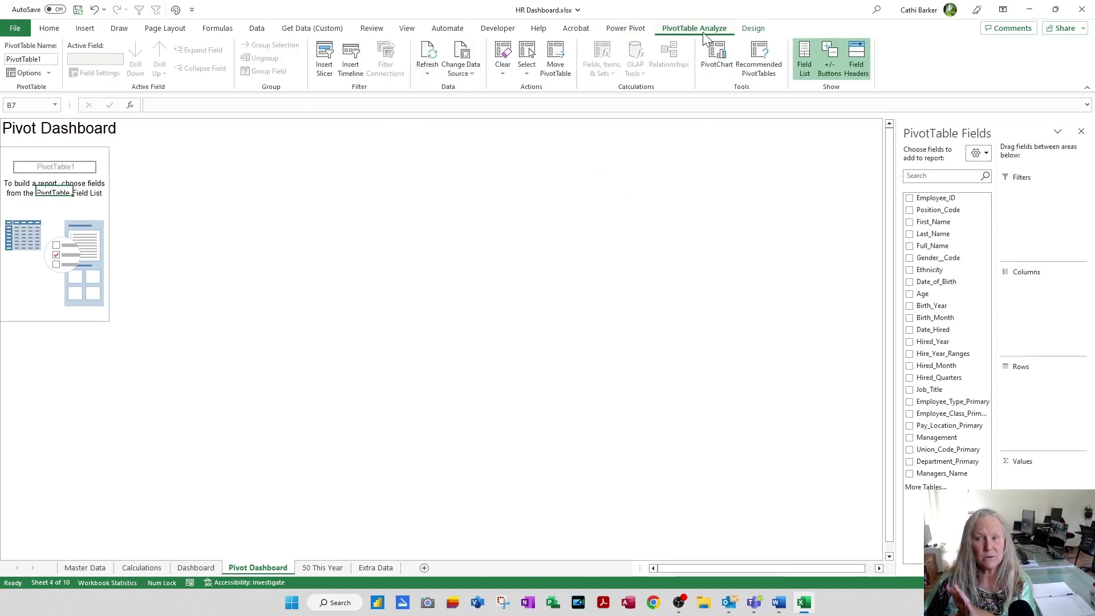
- Hide the PivotTable Fields pane and show it again
{"action": "left_click", "coordinate": [1081, 133]}
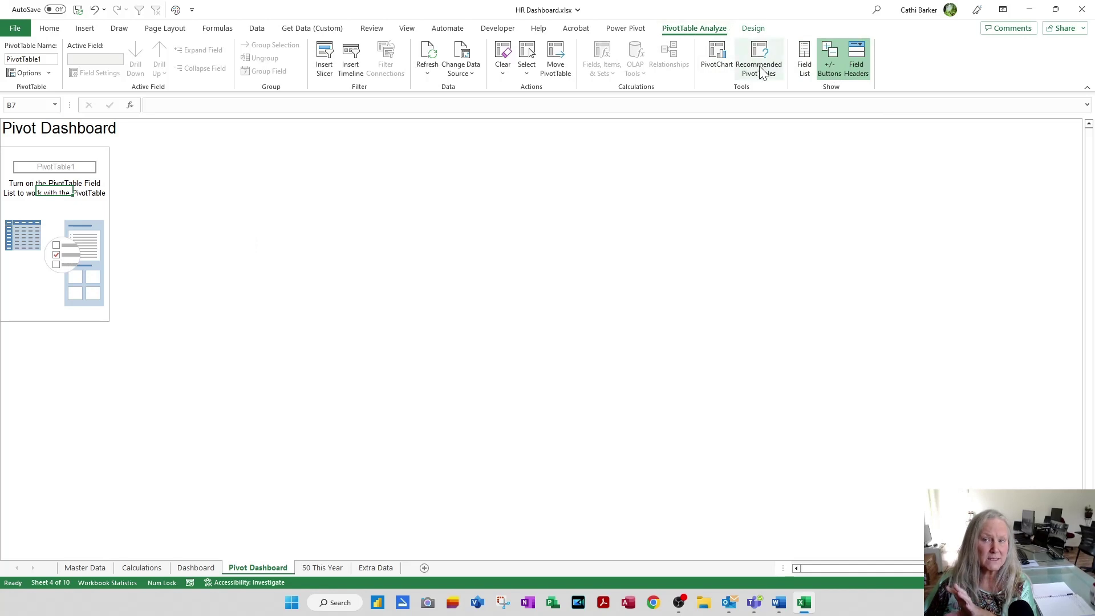
{"action": "left_click", "coordinate": [805, 67]}
{"action": "left_click", "coordinate": [806, 68]}
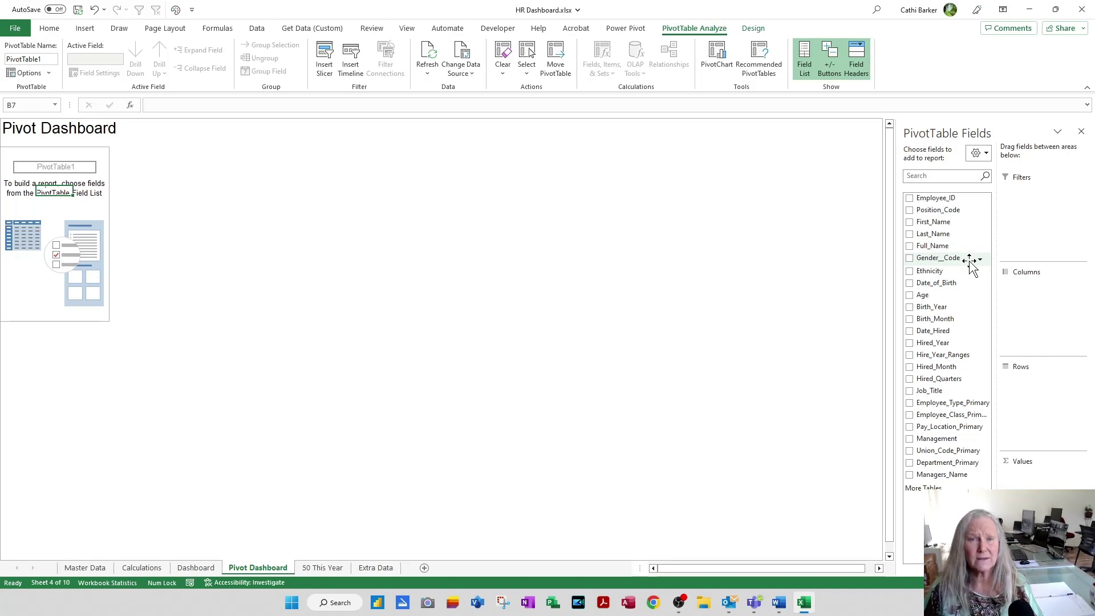
- Try the stacked layout for the fields and areas sections, and switch back to the side-by-side layout
{"action": "left_click", "coordinate": [974, 154]}
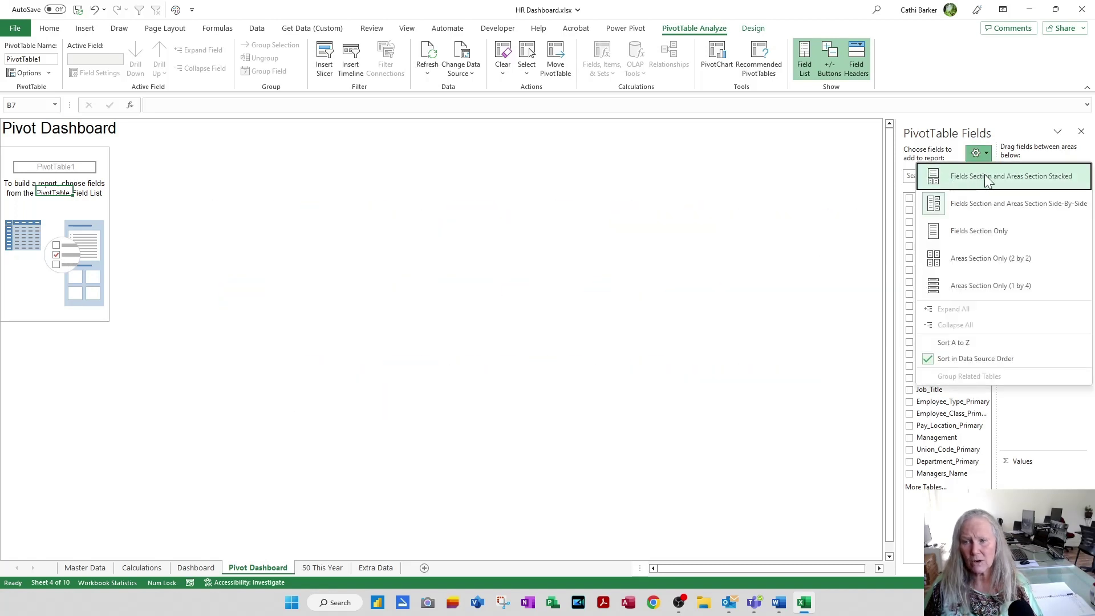
{"action": "left_click", "coordinate": [987, 178]}
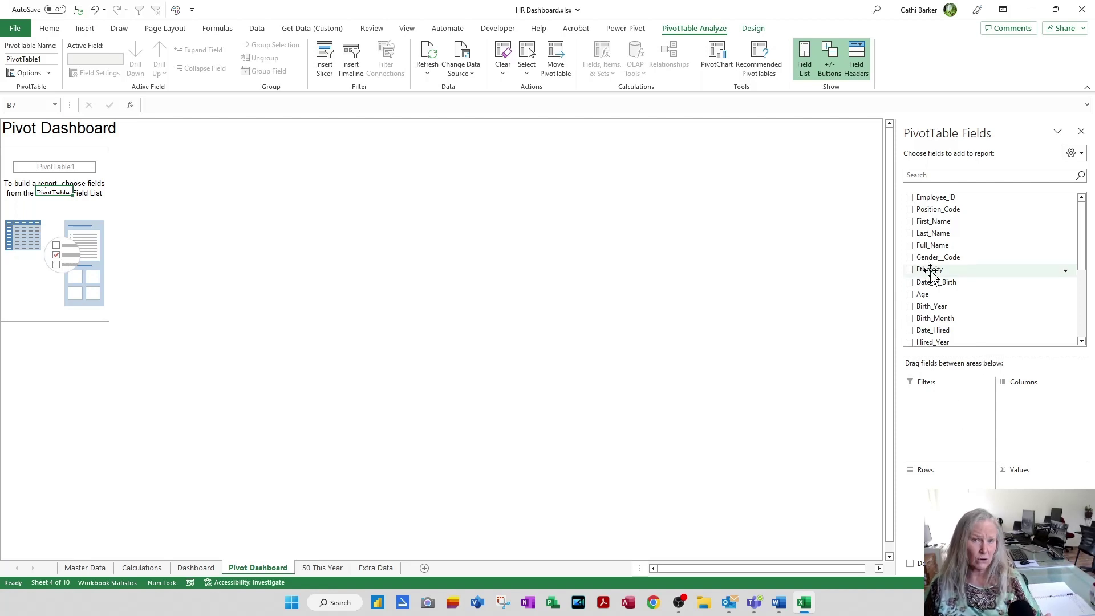
{"action": "left_click", "coordinate": [1076, 155]}
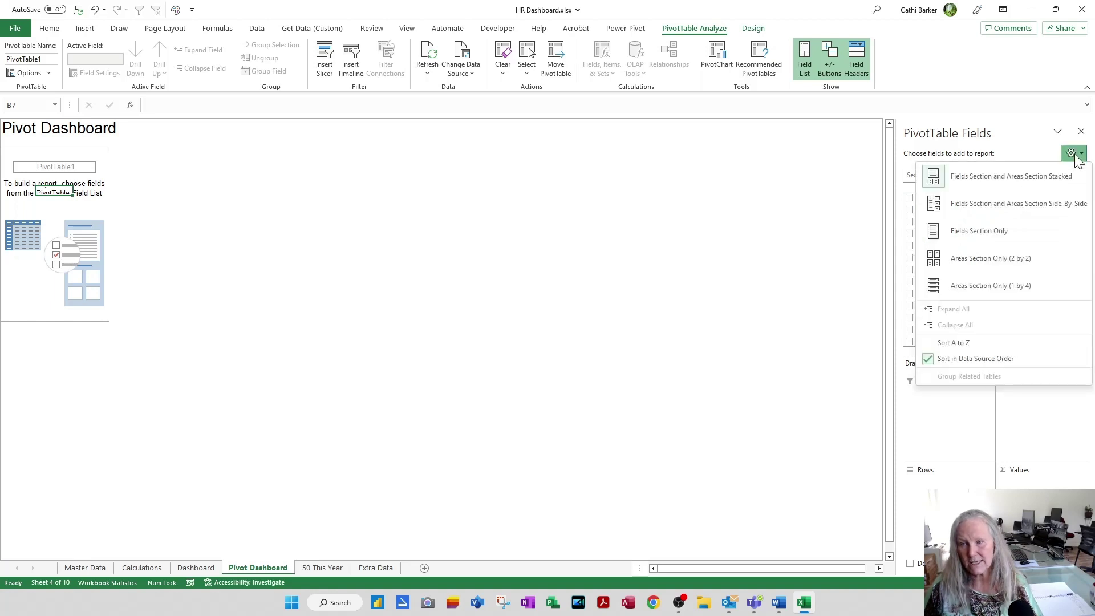
{"action": "left_click", "coordinate": [962, 212]}
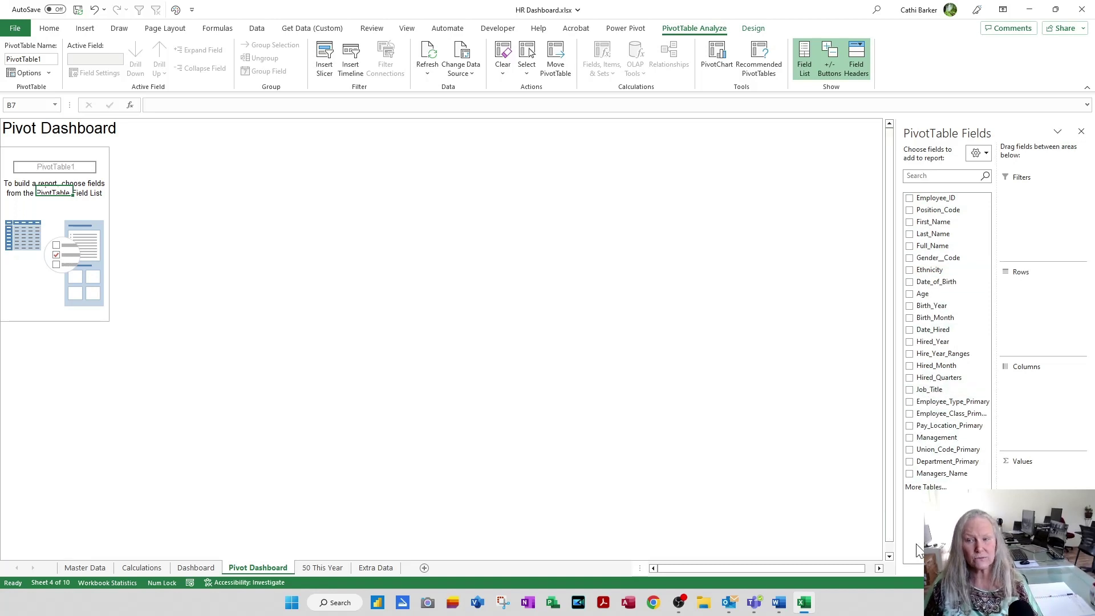
- Sort the PivotTable field list A to Z, and look at the source column order on the Master Data sheet
{"action": "left_click", "coordinate": [978, 153]}
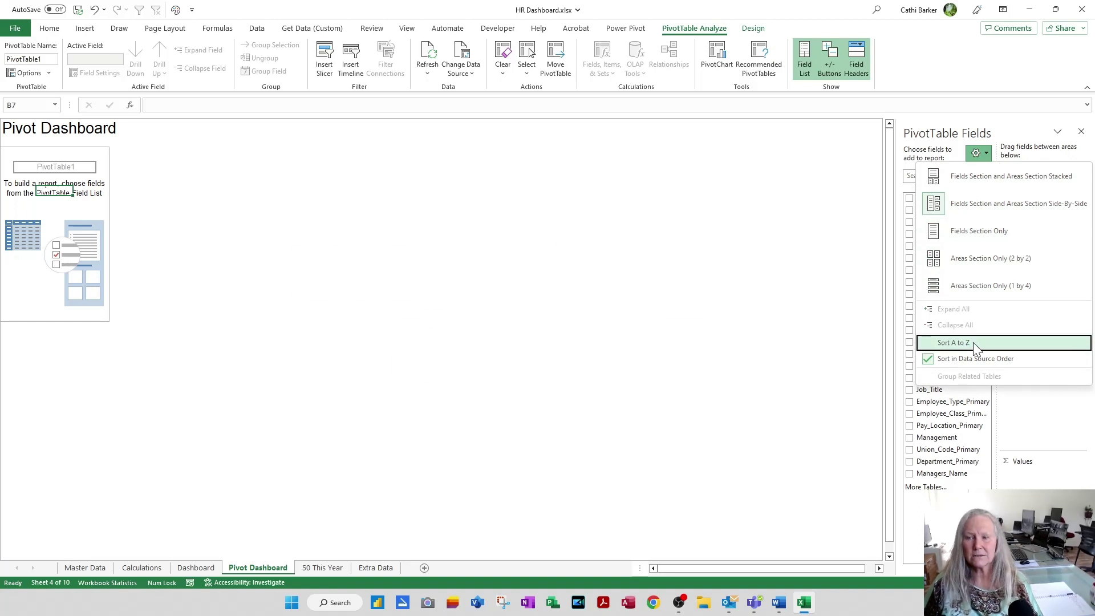
{"action": "left_click", "coordinate": [953, 343]}
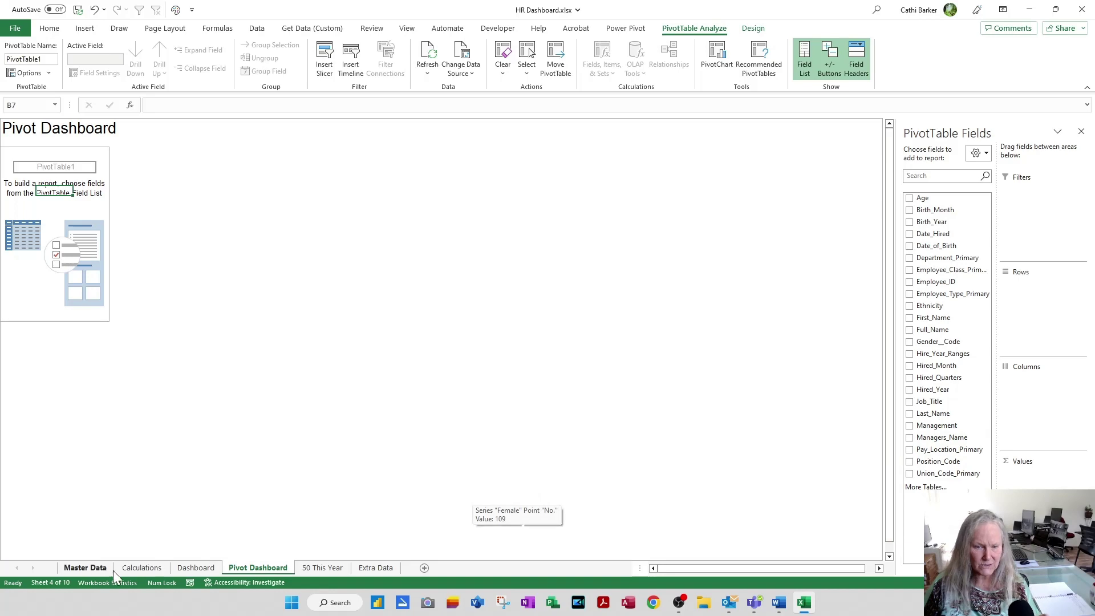
{"action": "left_click", "coordinate": [91, 567]}
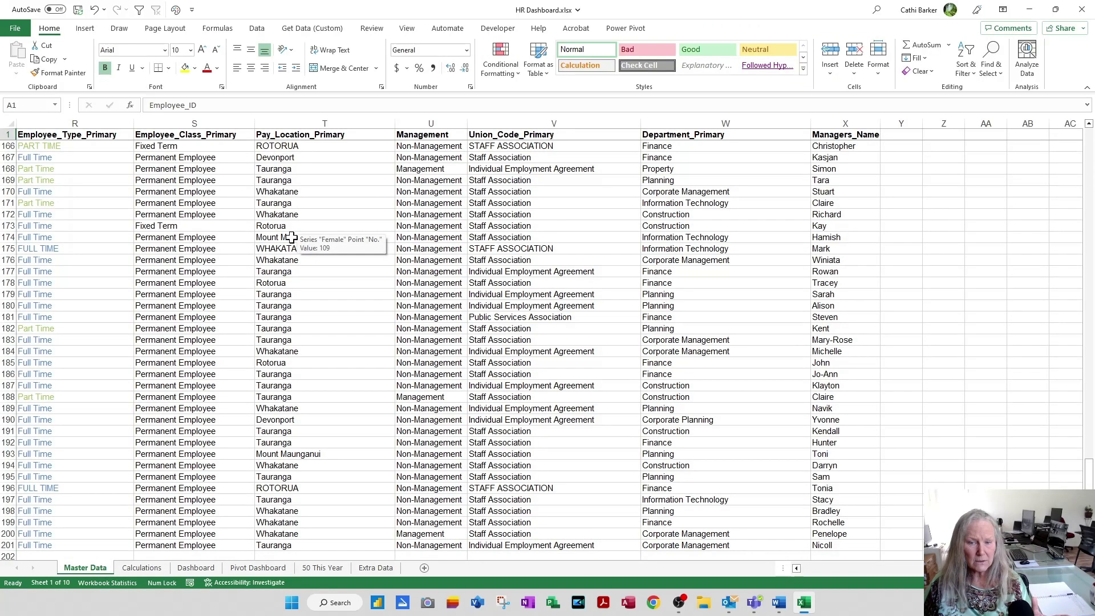
{"action": "left_click", "coordinate": [260, 568]}
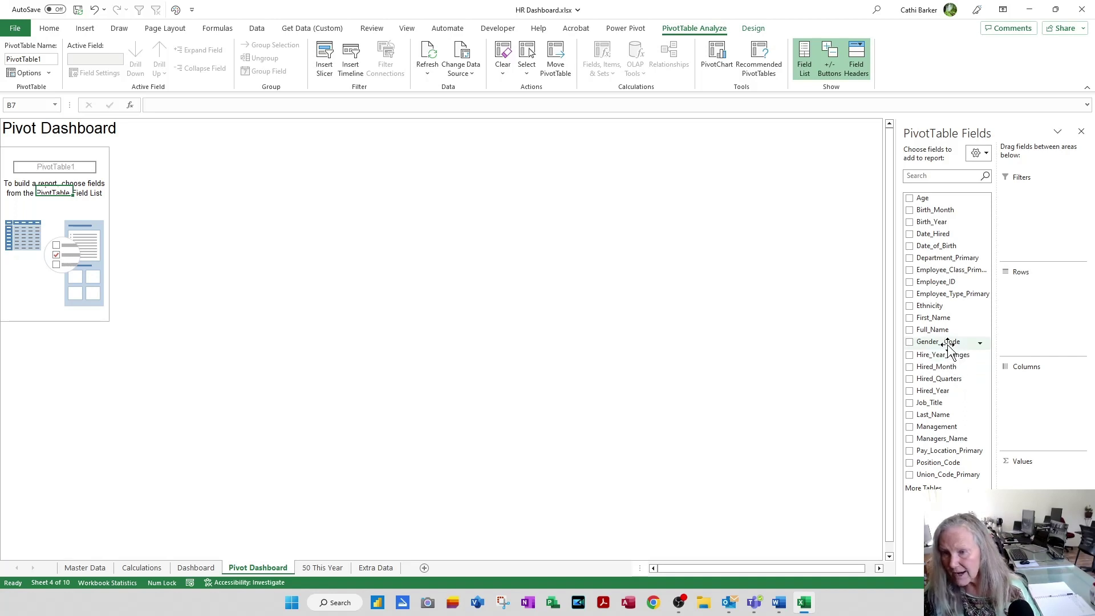
- Place the Gender__Code field in the PivotTable's columns and filter out the blank item
{"action": "left_click_drag", "start_coordinate": [947, 344], "coordinate": [1047, 400]}
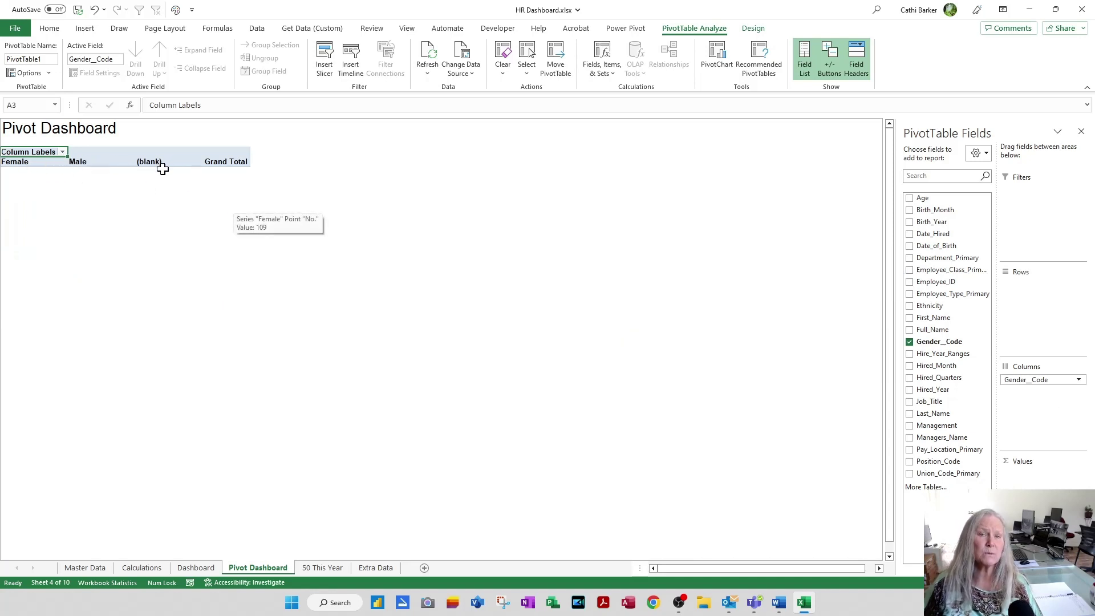
{"action": "left_click", "coordinate": [62, 152]}
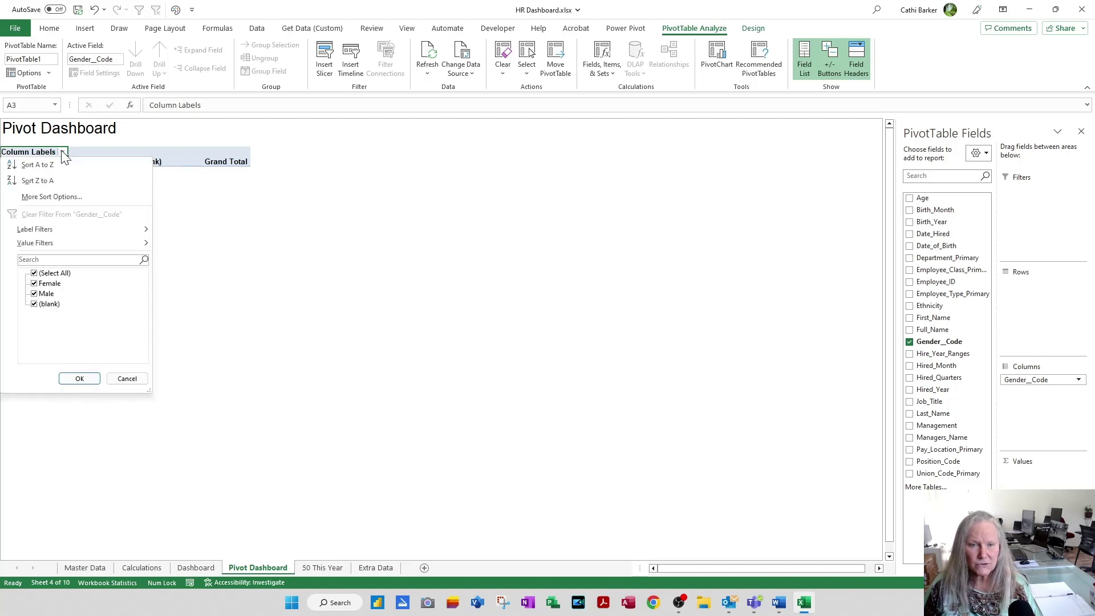
{"action": "left_click", "coordinate": [35, 304]}
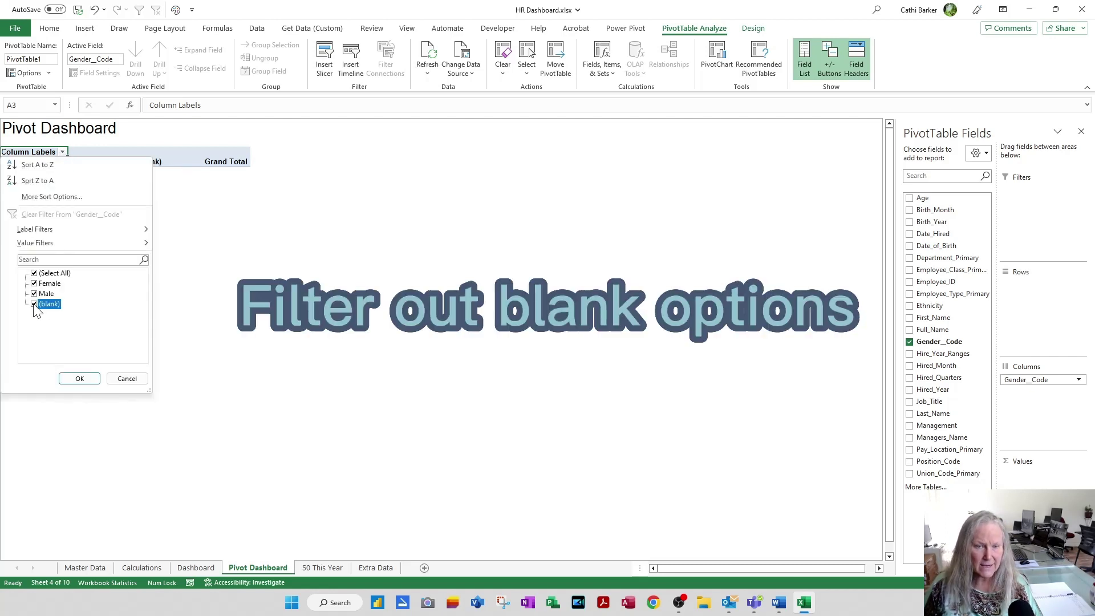
{"action": "left_click", "coordinate": [80, 379]}
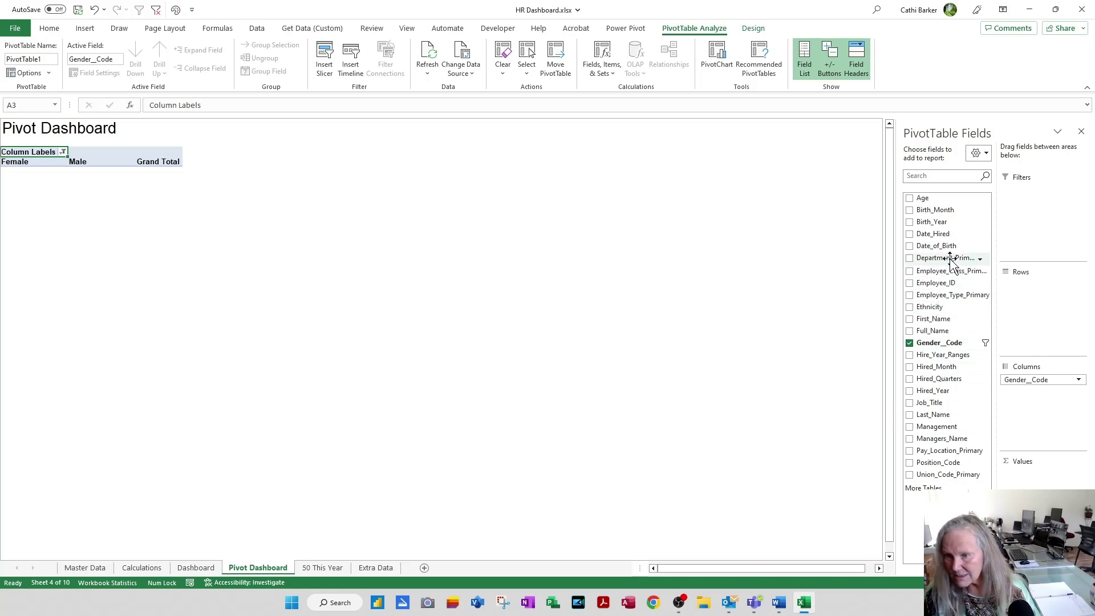
- Place the Department_Primary field in the PivotTable's rows and rename the row labels header as Department
{"action": "left_click_drag", "start_coordinate": [949, 258], "coordinate": [1034, 320]}
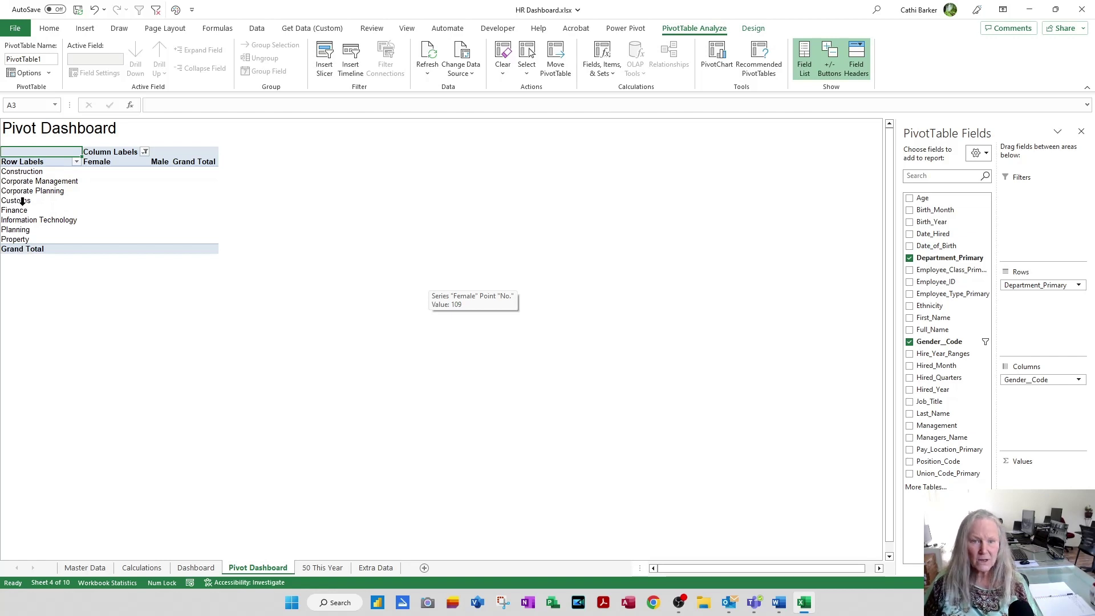
{"action": "left_click", "coordinate": [53, 162]}
{"action": "type", "text": "Department"}
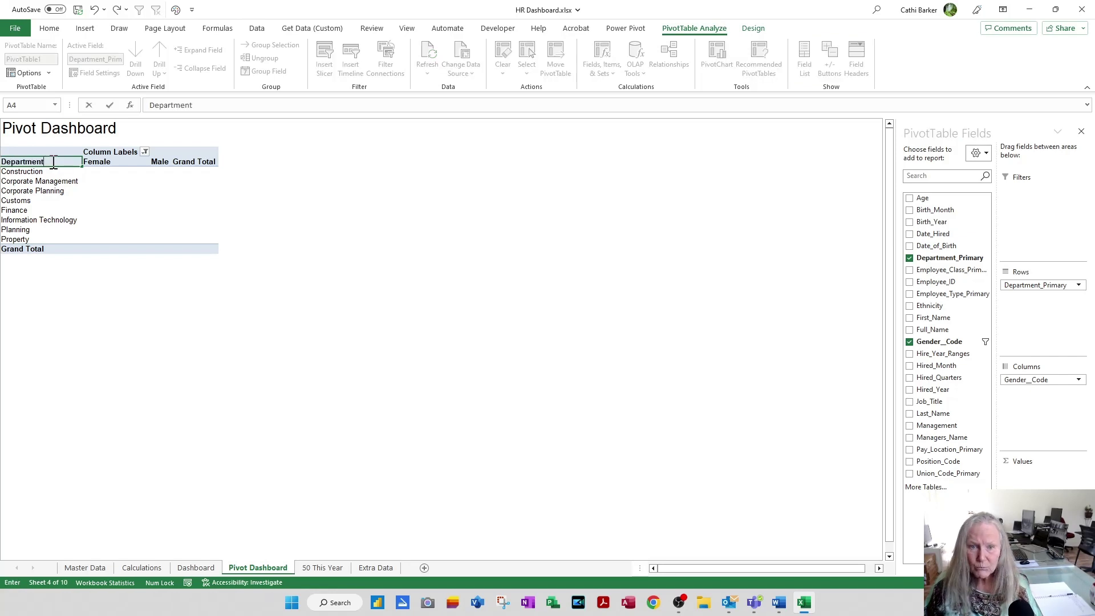
{"action": "key", "text": "Return"}
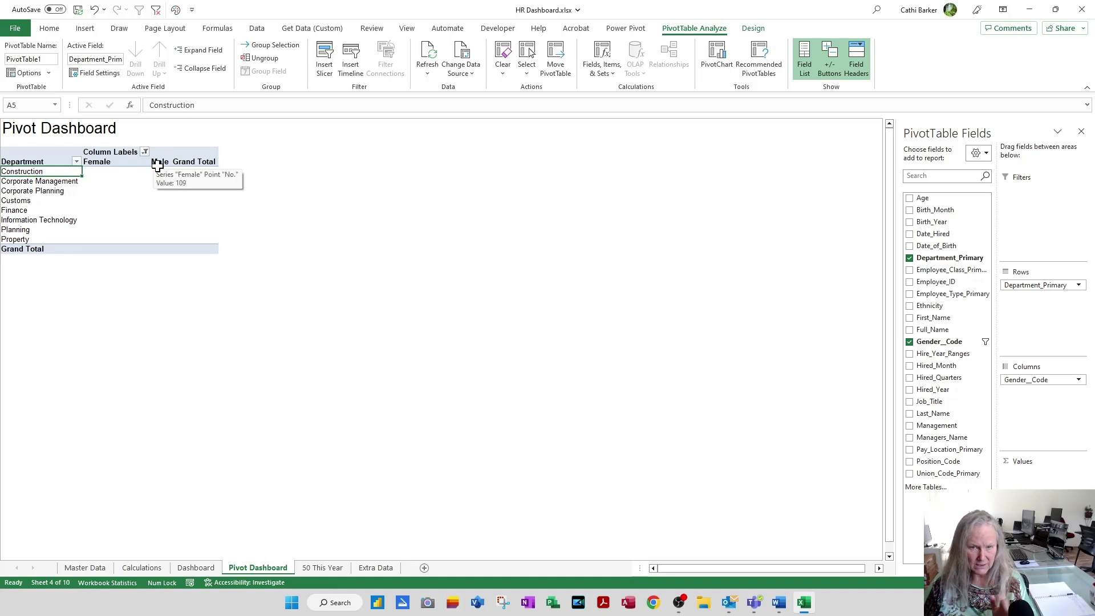
- Rename the PivotTable's column labels header as Gender
{"action": "left_click", "coordinate": [124, 152]}
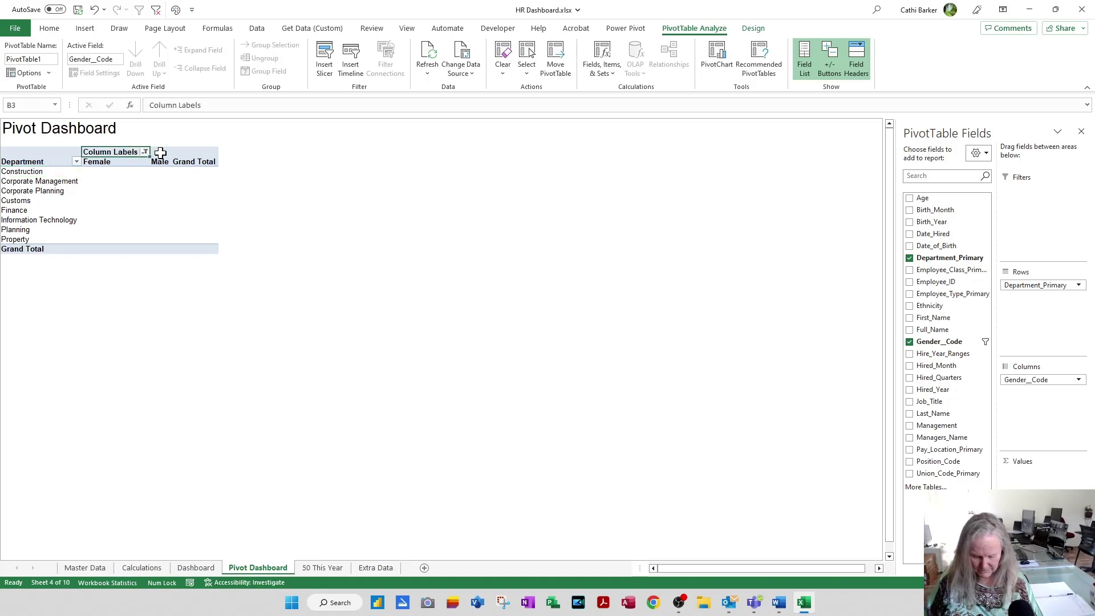
{"action": "type", "text": "G"}
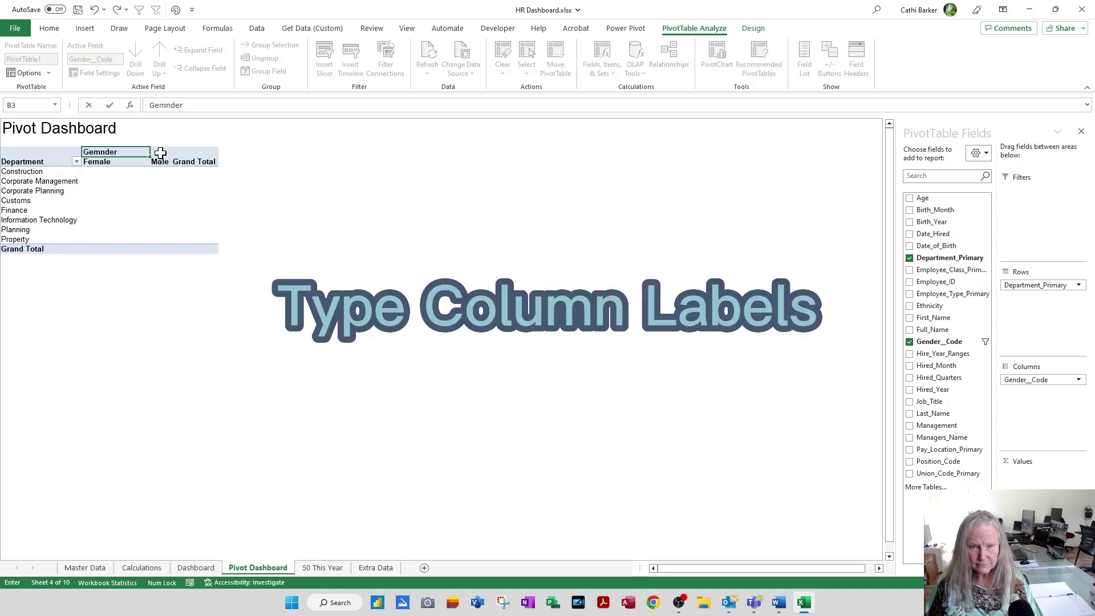
{"action": "type", "text": "em"}
{"action": "key", "text": "BackSpace"}
{"action": "type", "text": "nd"}
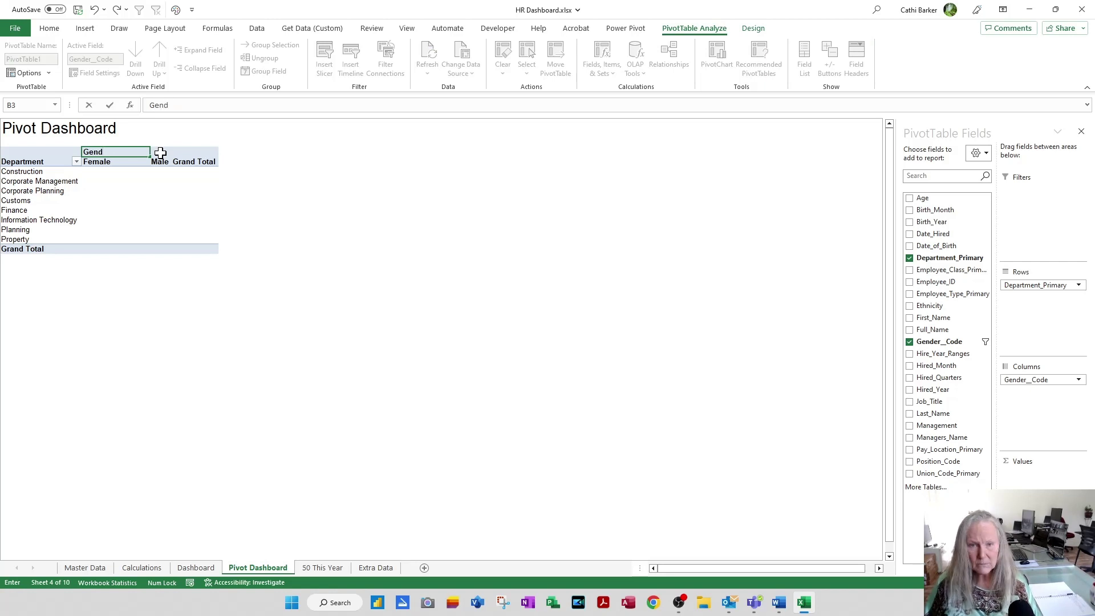
{"action": "type", "text": "er"}
{"action": "key", "text": "Return"}
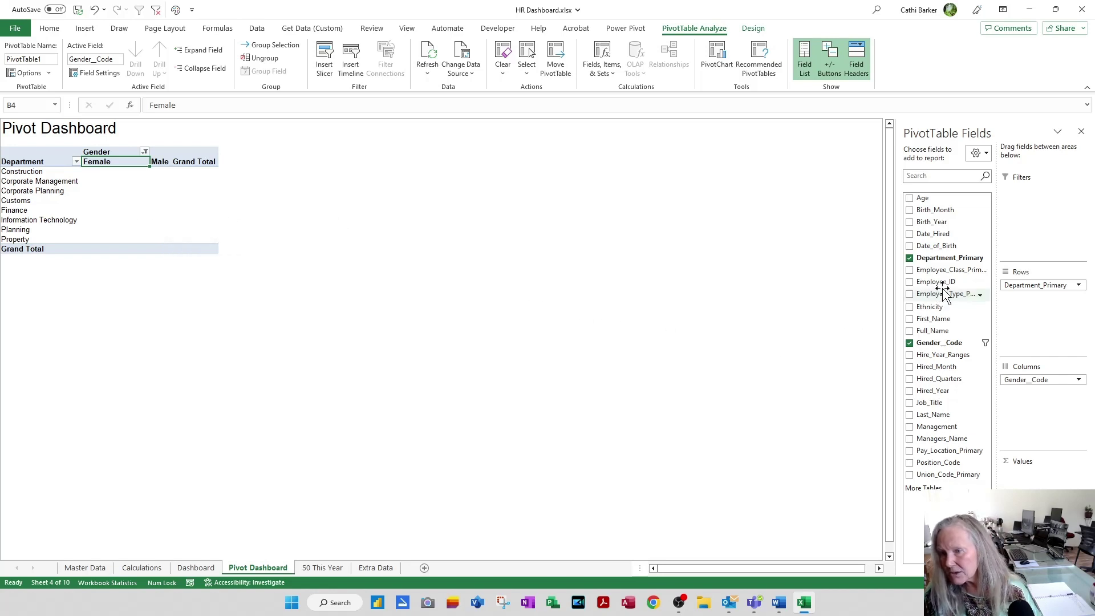
- Add the Employee_ID field to the PivotTable's values and summarize it by Count
{"action": "left_click_drag", "start_coordinate": [950, 289], "coordinate": [1026, 474]}
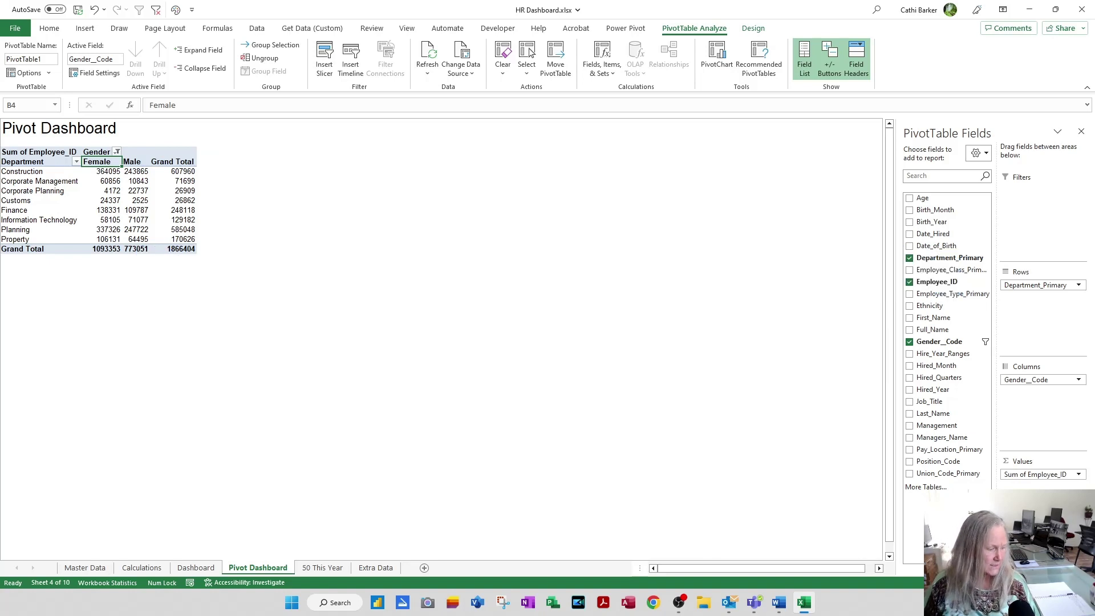
{"action": "left_click", "coordinate": [1046, 475]}
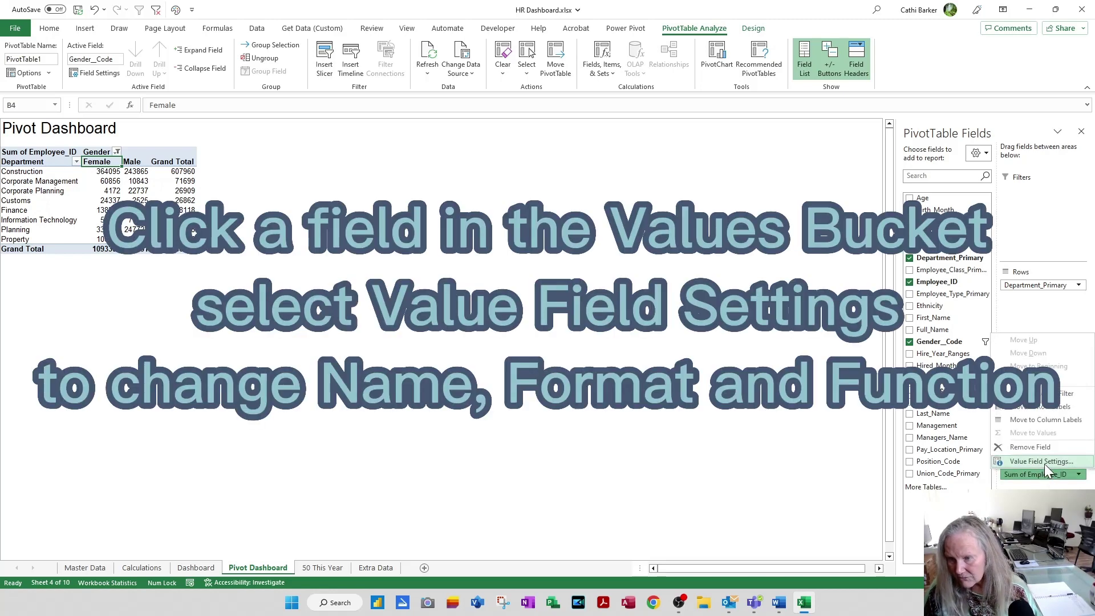
{"action": "left_click", "coordinate": [1043, 462]}
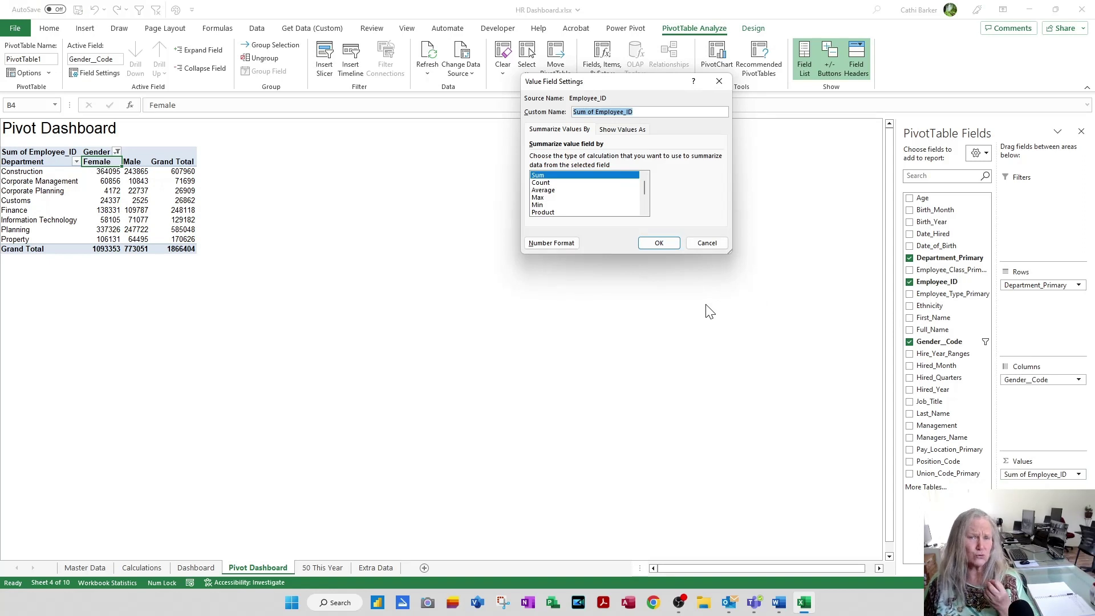
{"action": "left_click", "coordinate": [547, 183]}
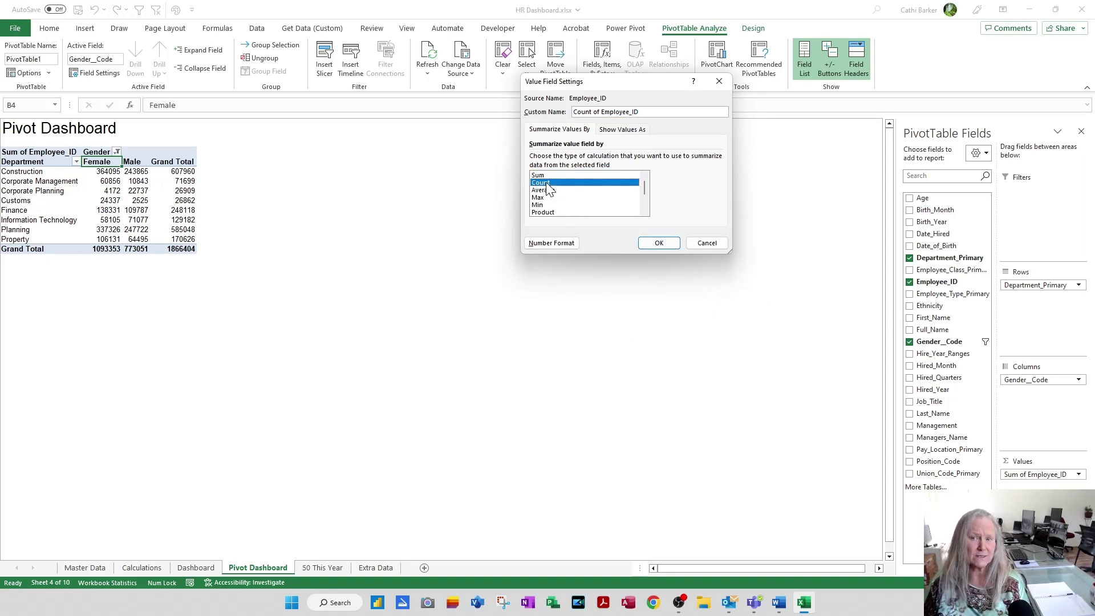
{"action": "left_click", "coordinate": [662, 242]}
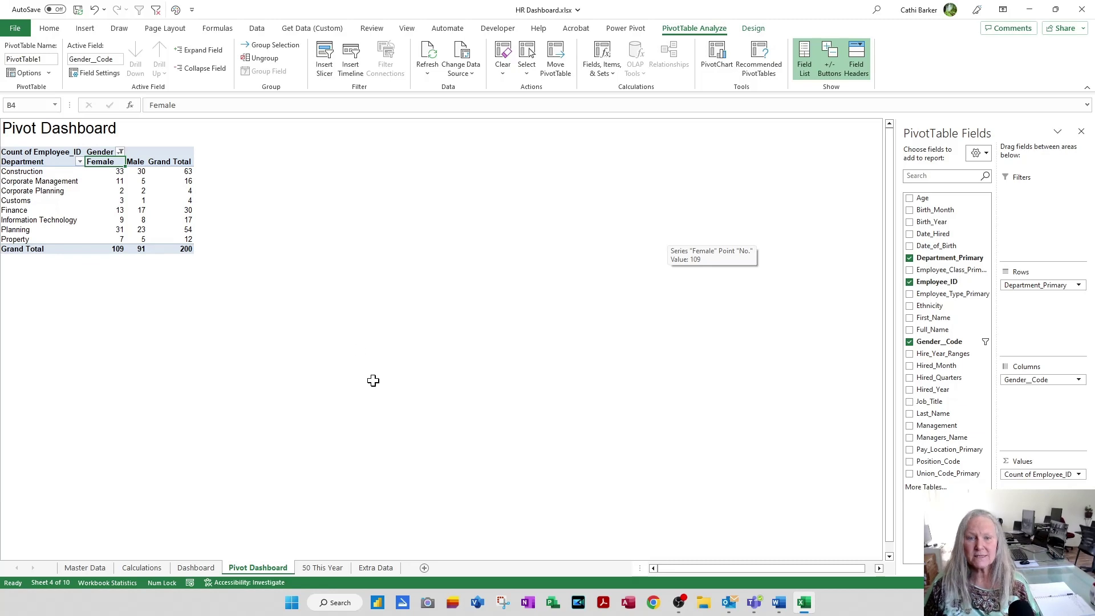
- Examine the PivotTable's totals by gender and department, and compare this summary with the employee records on the Master Data sheet
{"action": "scroll", "coordinate": [349, 369], "scroll_direction": "up", "scroll_amount": 5}
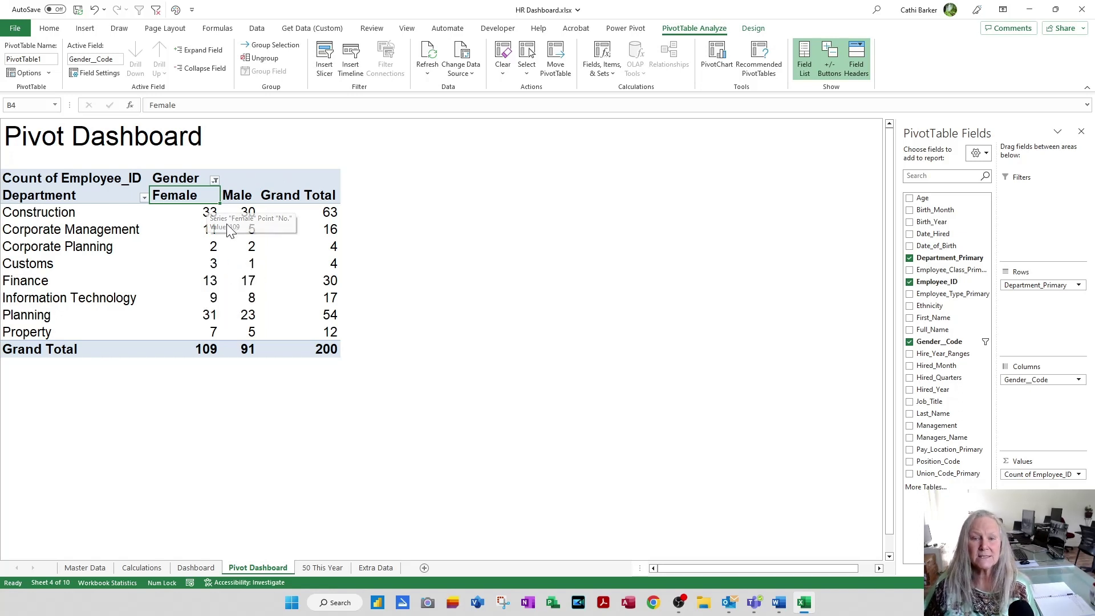
{"action": "left_click", "coordinate": [207, 349]}
{"action": "left_click", "coordinate": [246, 350]}
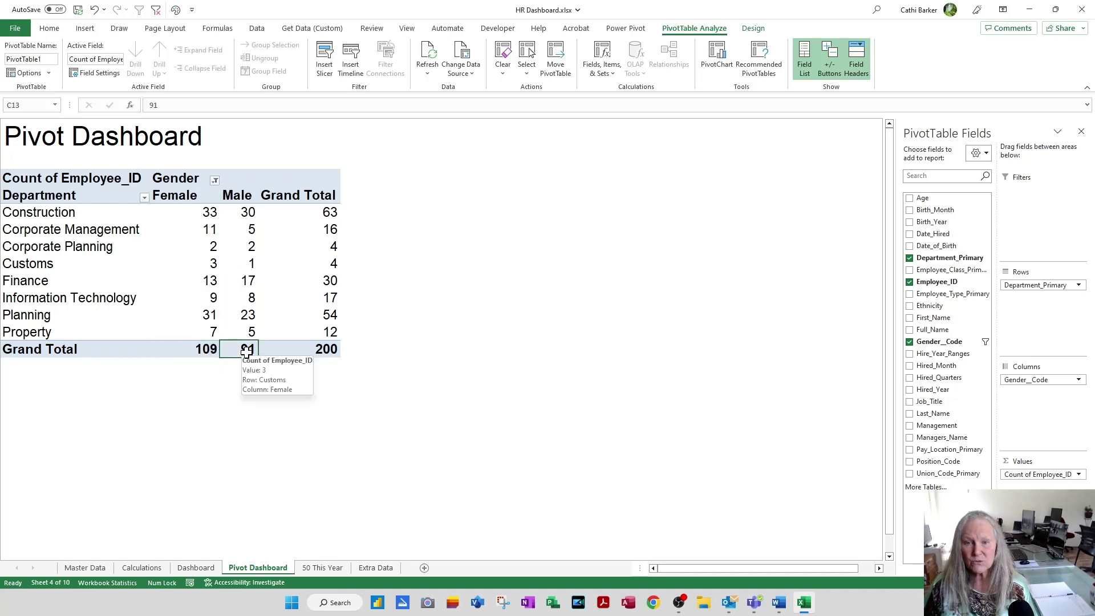
{"action": "left_click", "coordinate": [334, 214]}
{"action": "left_click", "coordinate": [334, 231]}
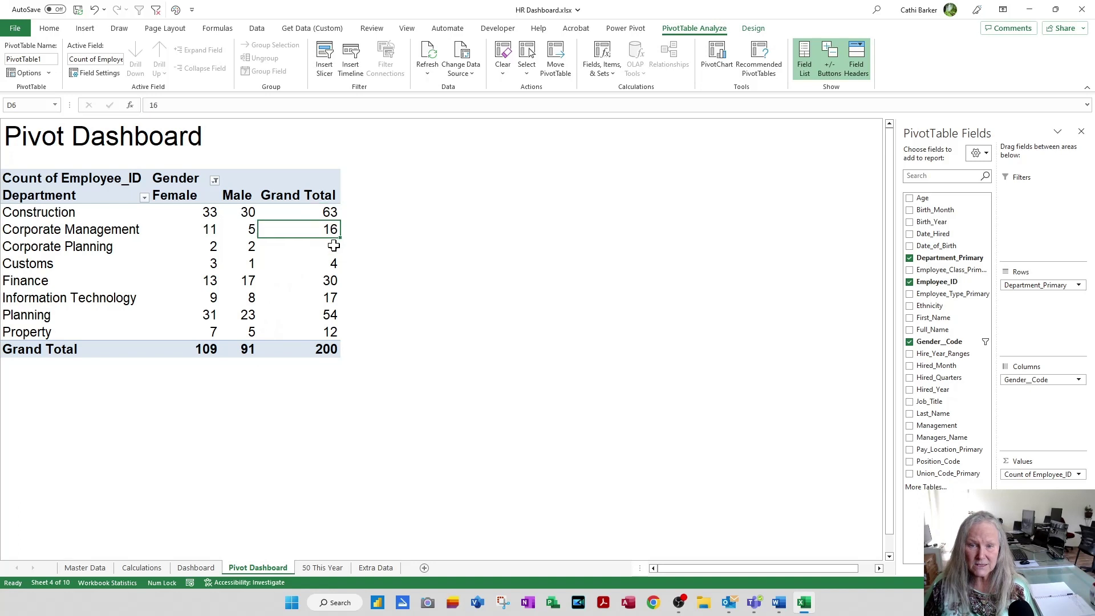
{"action": "left_click", "coordinate": [333, 247]}
{"action": "left_click", "coordinate": [333, 264]}
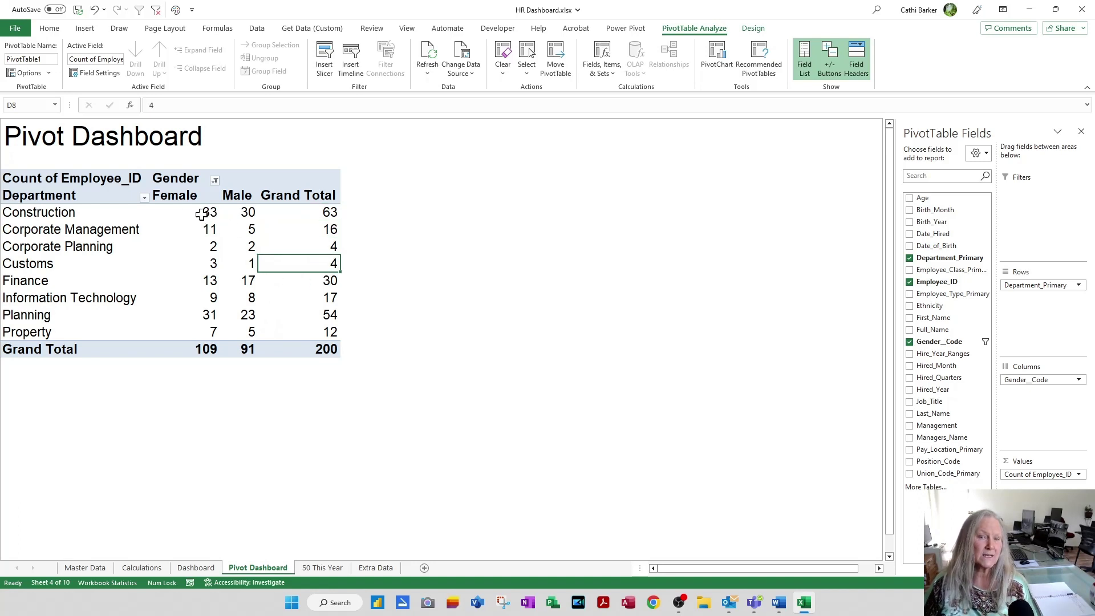
{"action": "left_click", "coordinate": [333, 347]}
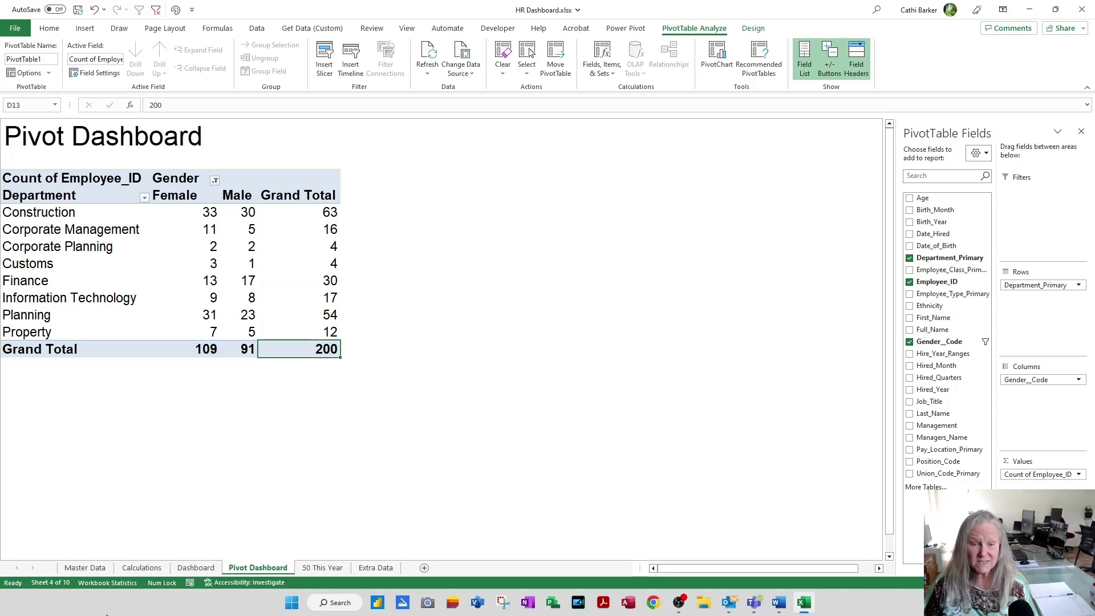
{"action": "left_click", "coordinate": [84, 568]}
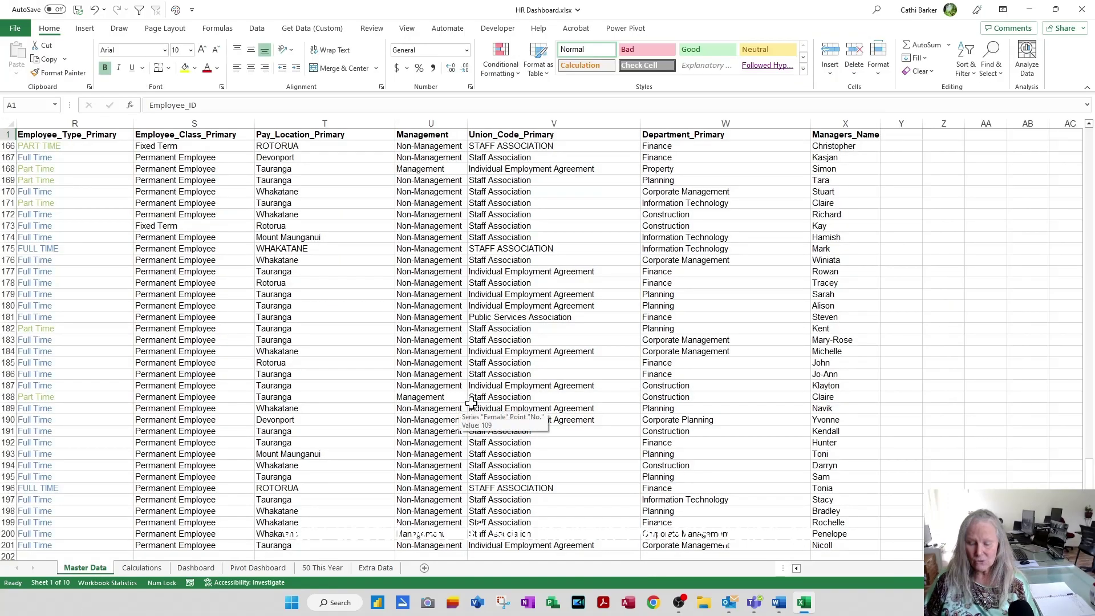
{"action": "key", "text": "ctrl+Home"}
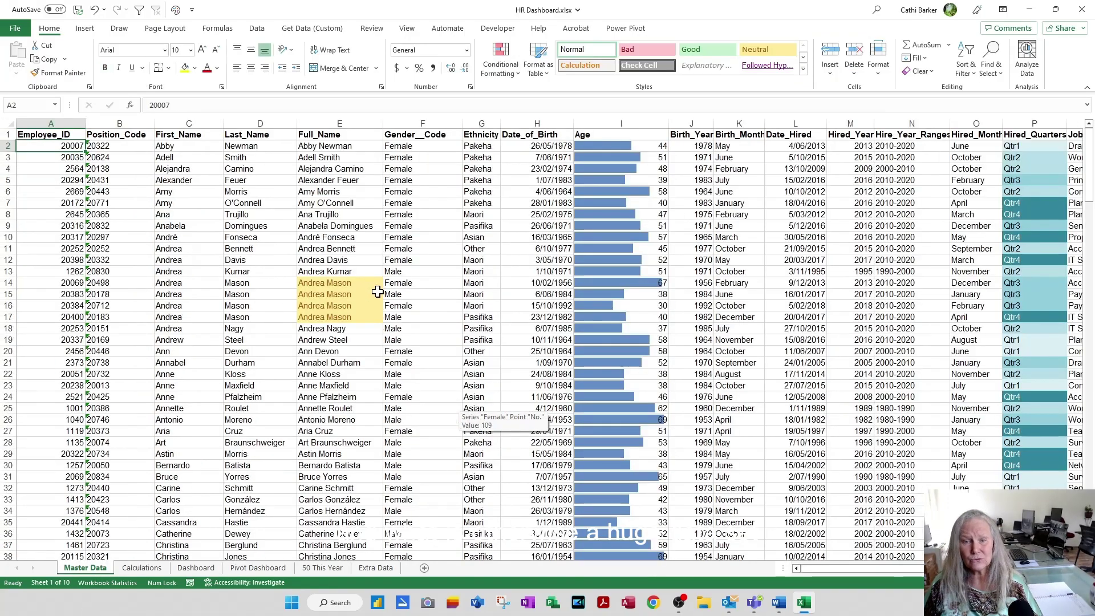
{"action": "scroll", "coordinate": [377, 292], "scroll_direction": "down", "scroll_amount": 20}
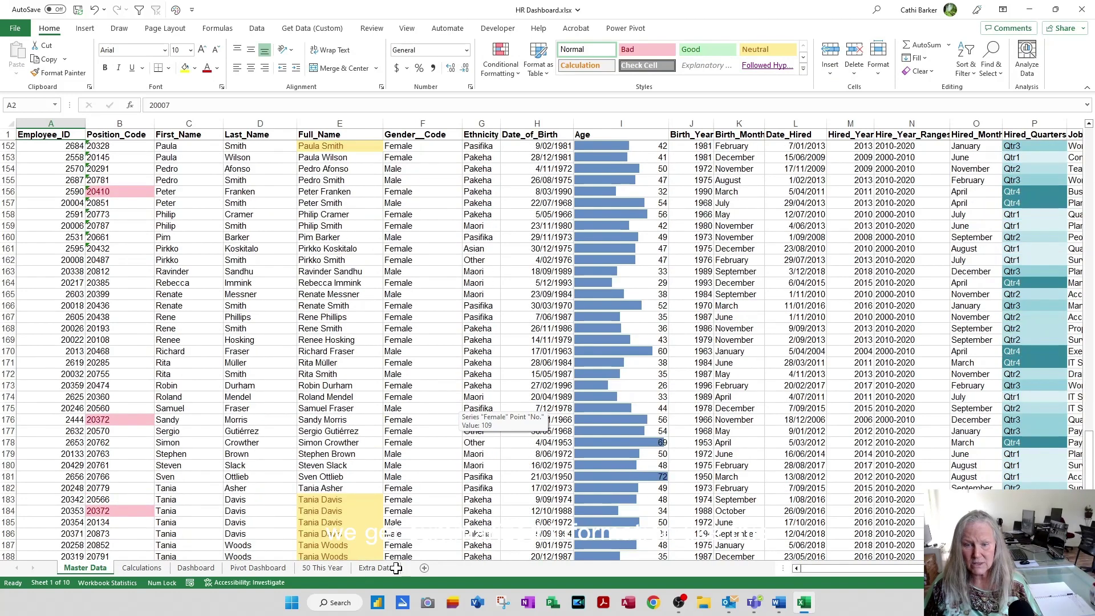
{"action": "left_click", "coordinate": [264, 567]}
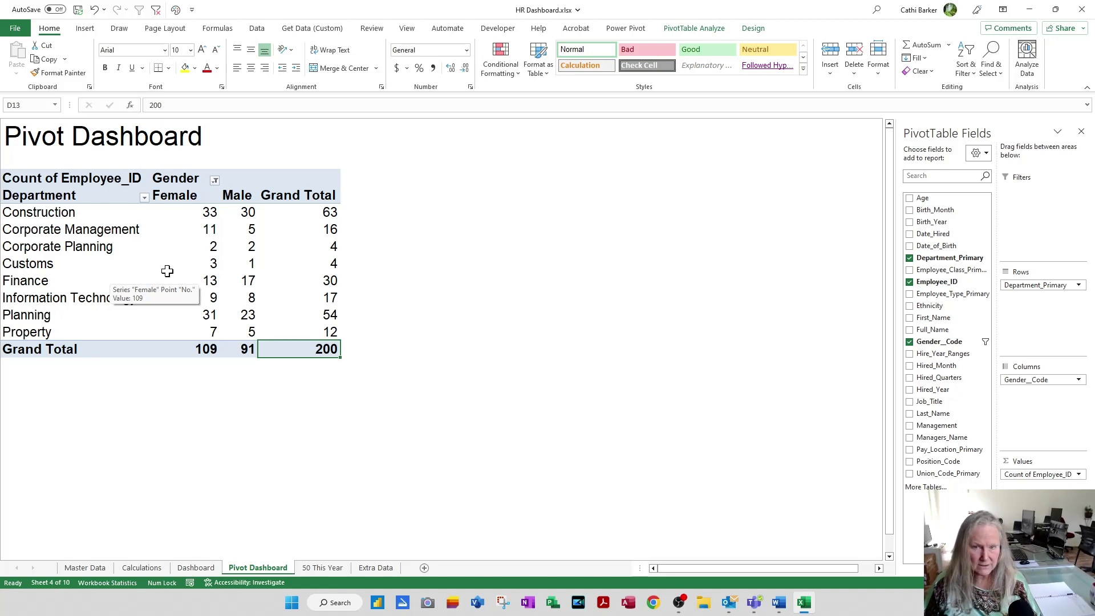
- Apply a green style with dark green header and total rows to the department PivotTable, and turn on banded rows
{"action": "left_click", "coordinate": [66, 214]}
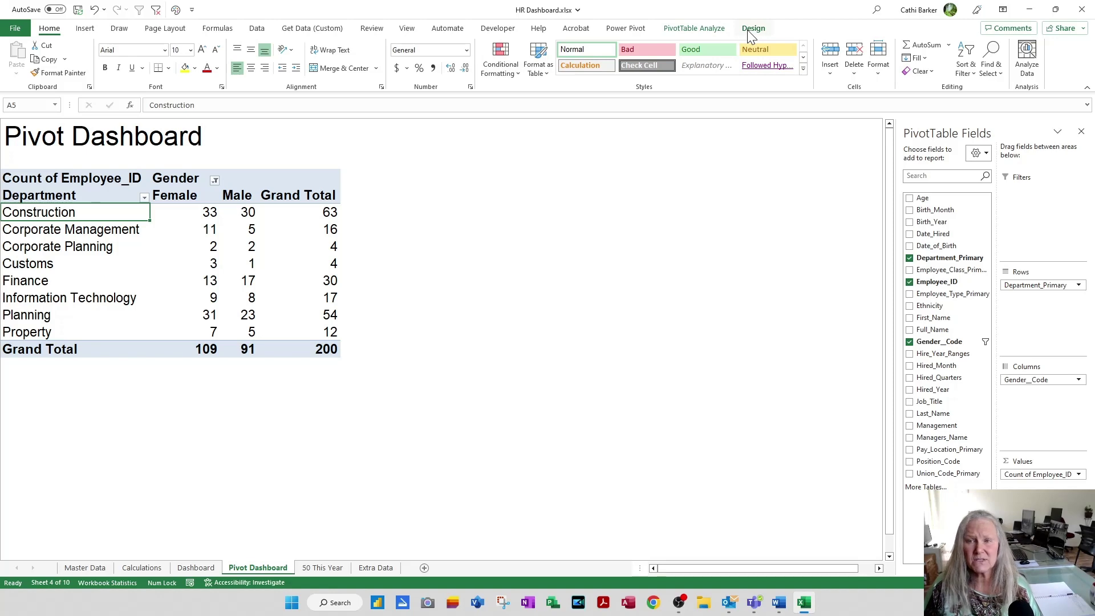
{"action": "left_click", "coordinate": [753, 29]}
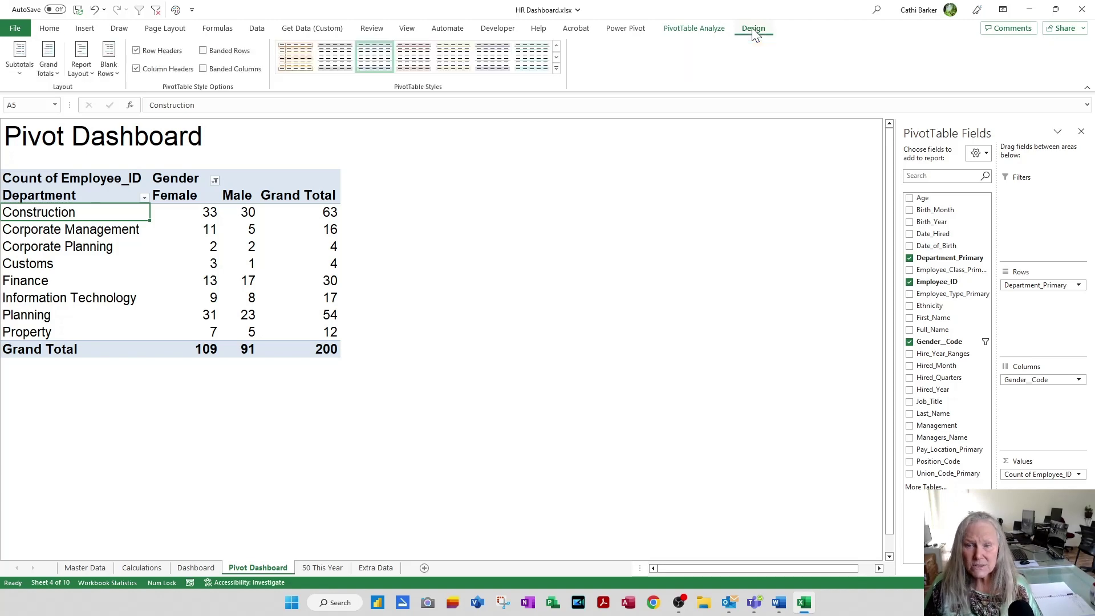
{"action": "left_click", "coordinate": [556, 69]}
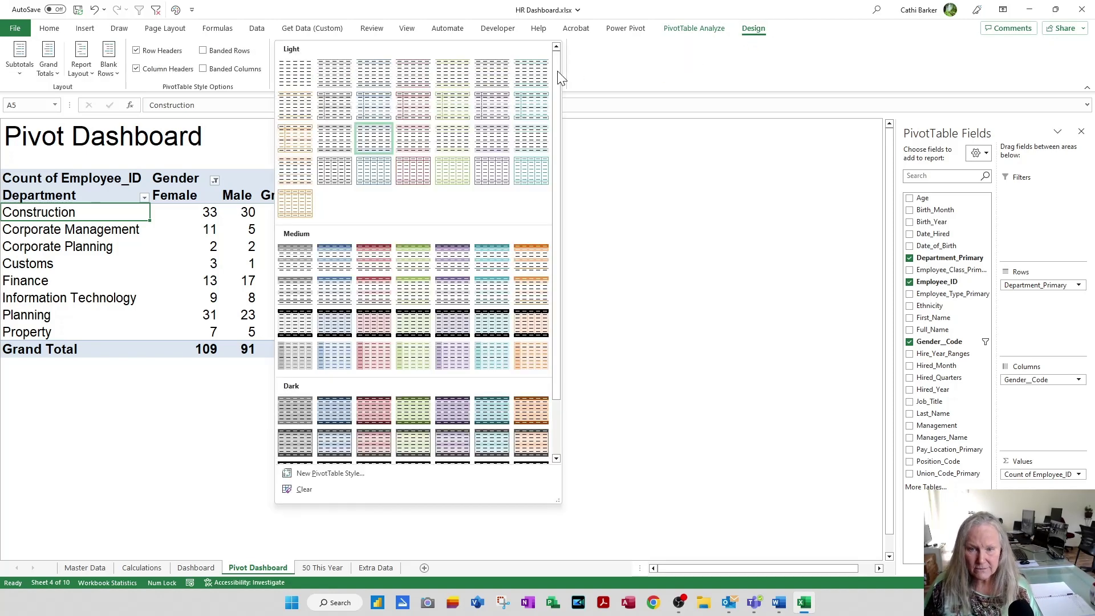
{"action": "left_click", "coordinate": [426, 409]}
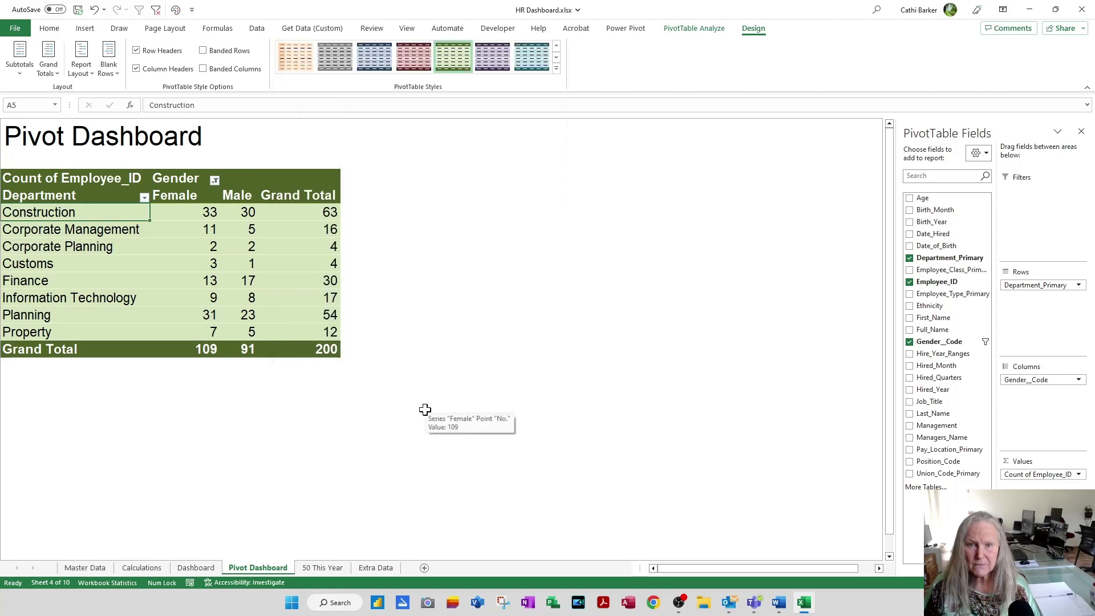
{"action": "left_click", "coordinate": [230, 50]}
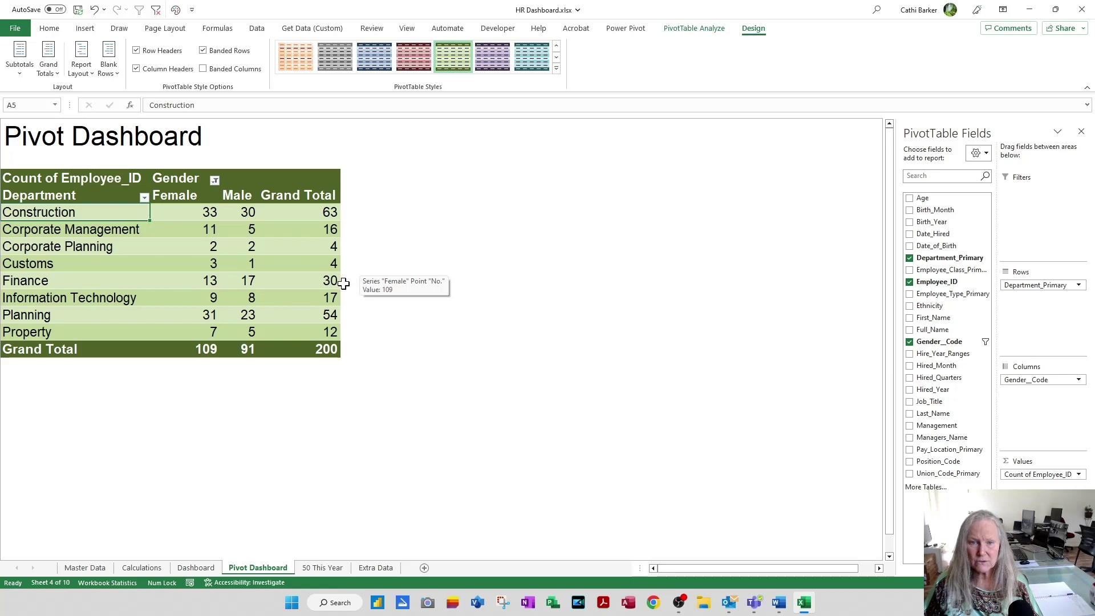
- Start a new PivotTable from the Master Data sheet, using entire columns A to X as the source range
{"action": "left_click", "coordinate": [85, 568]}
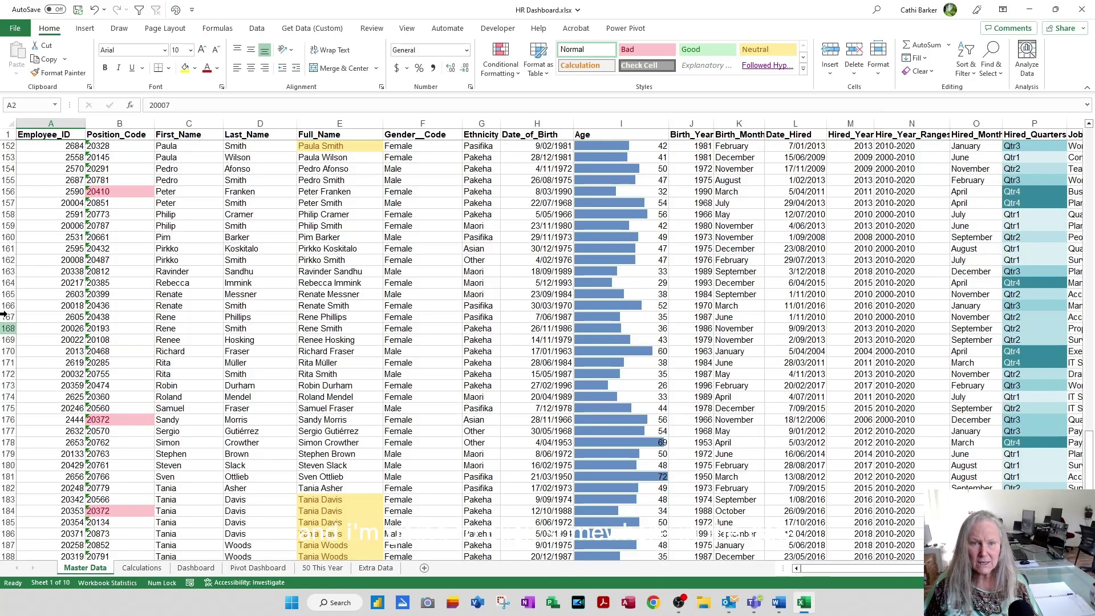
{"action": "left_click", "coordinate": [61, 159]}
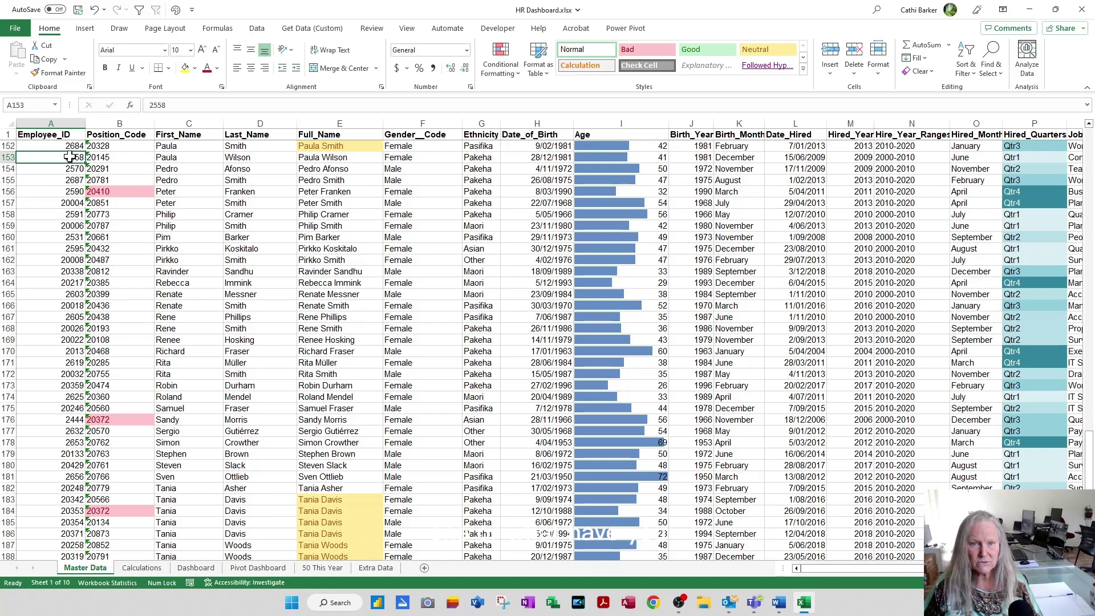
{"action": "left_click", "coordinate": [85, 28]}
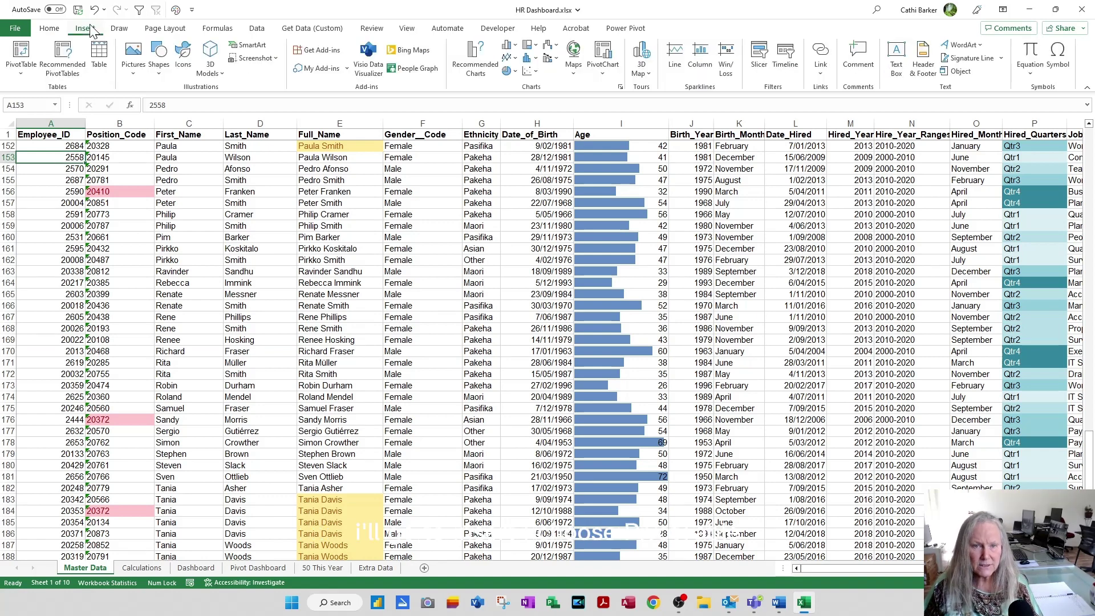
{"action": "left_click", "coordinate": [20, 51]}
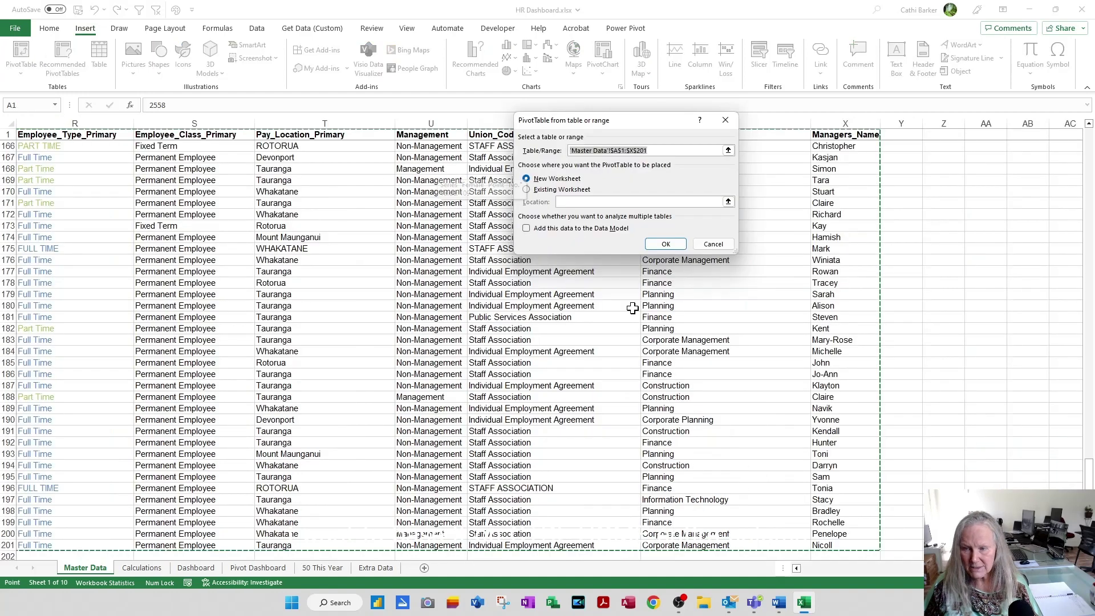
{"action": "key", "text": "ctrl+Home"}
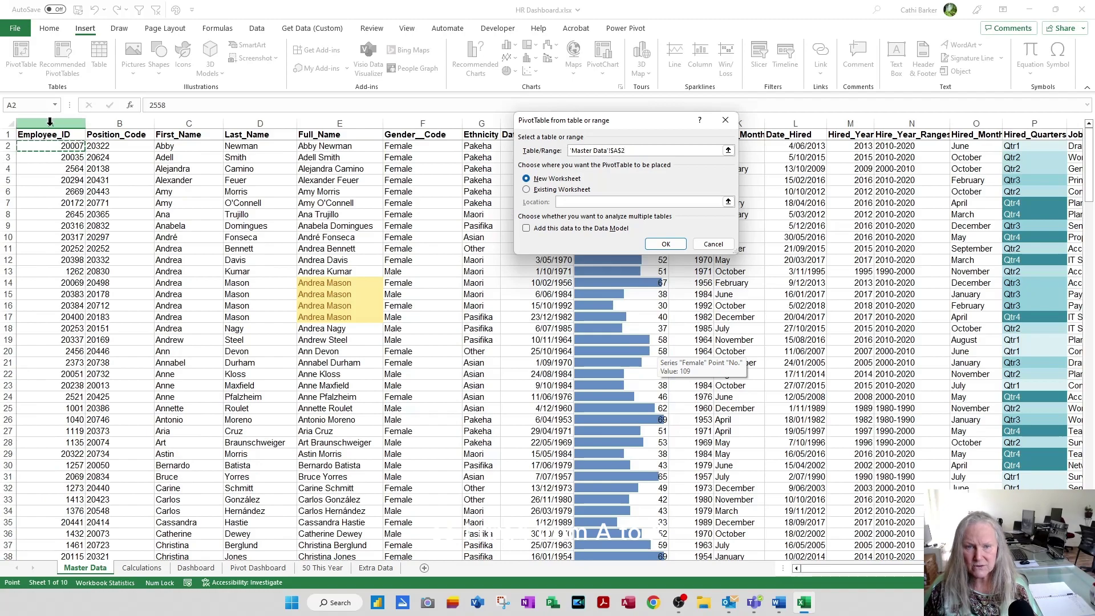
{"action": "left_click_drag", "start_coordinate": [50, 122], "coordinate": [852, 135]}
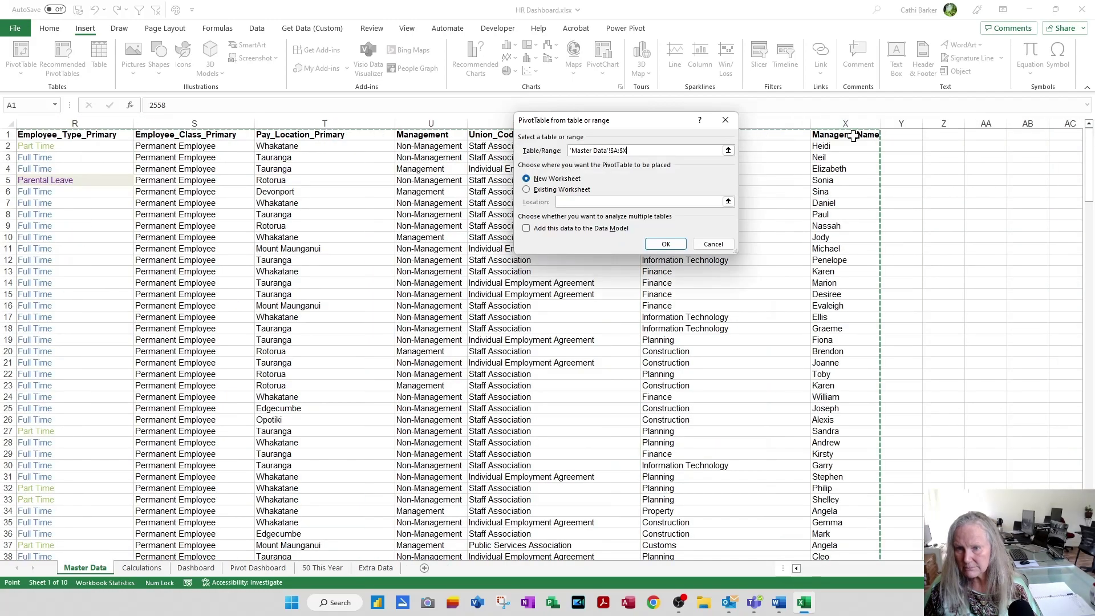
- Place the new PivotTable on the existing Pivot Dashboard sheet at cell F3
{"action": "left_click", "coordinate": [526, 189]}
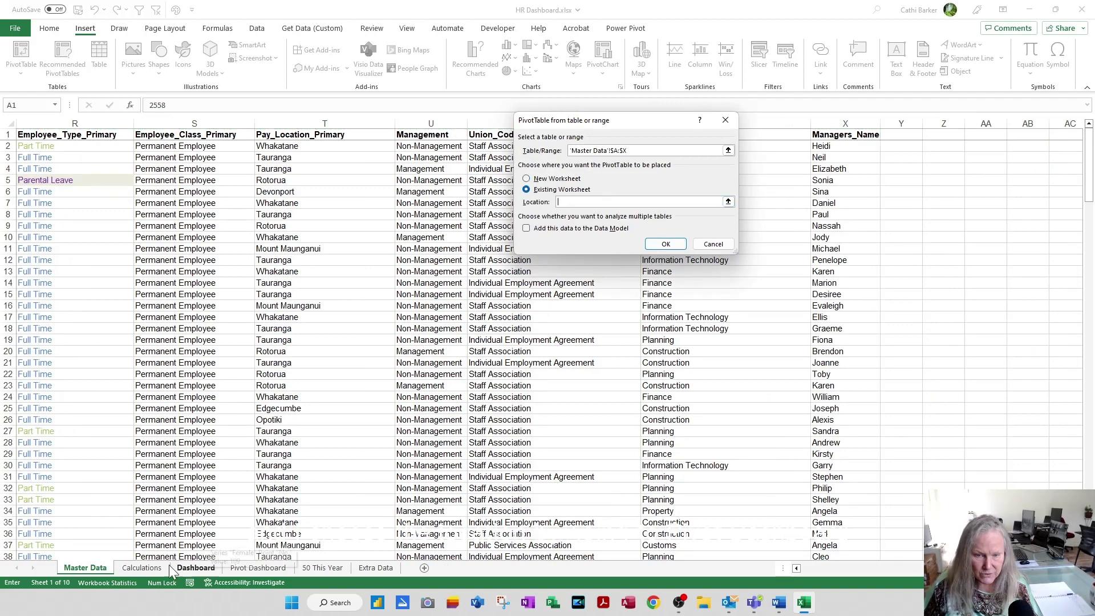
{"action": "left_click", "coordinate": [245, 568]}
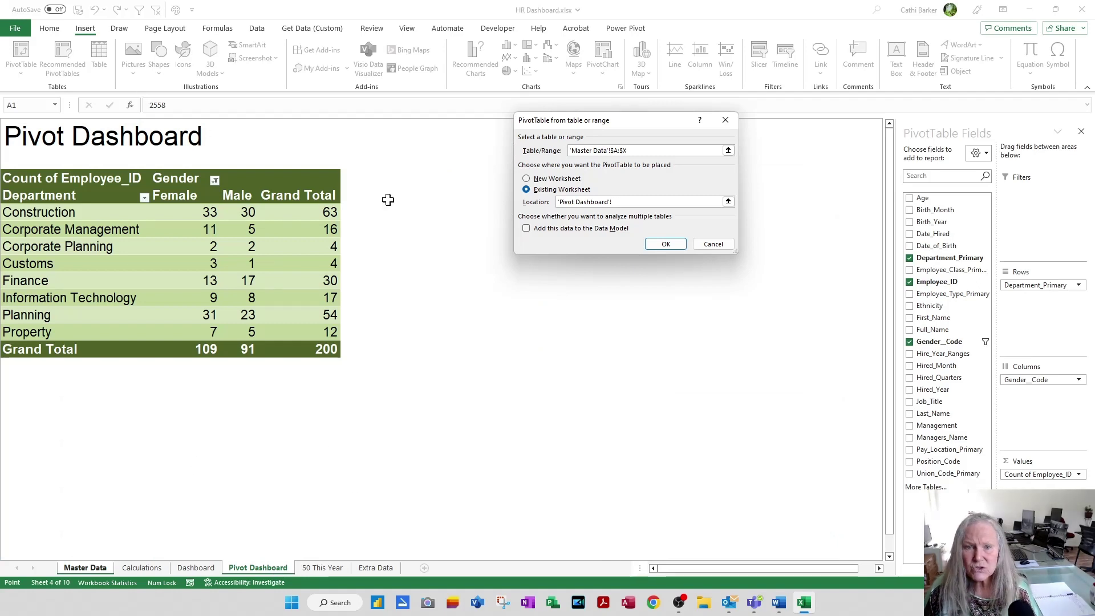
{"action": "left_click", "coordinate": [434, 195]}
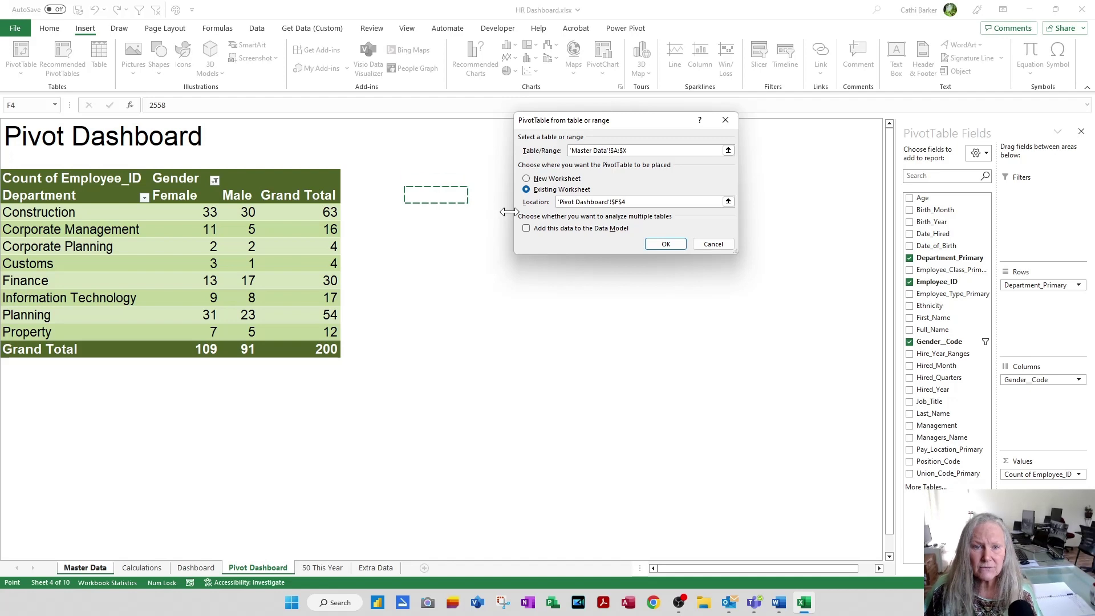
{"action": "key", "text": "Up"}
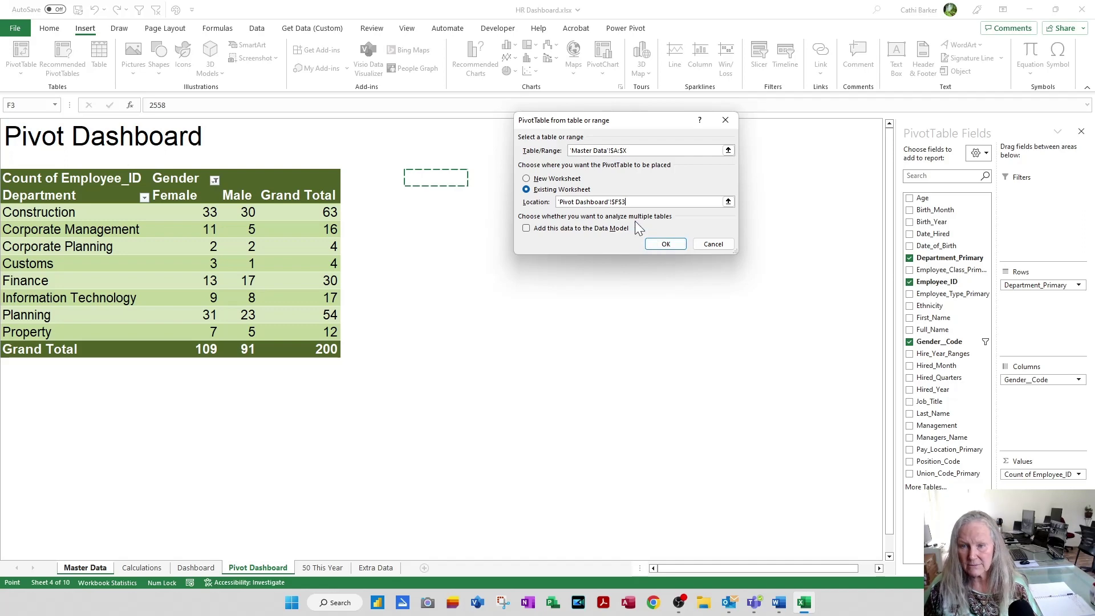
{"action": "left_click", "coordinate": [665, 245]}
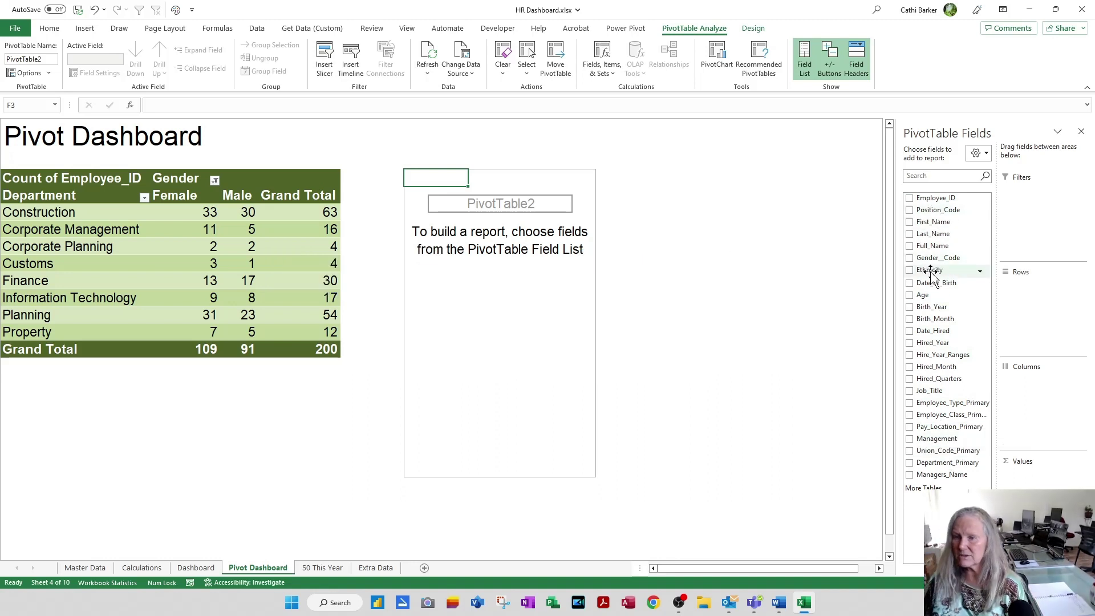
- Sort the new PivotTable's field list A to Z and add Department_Primary and Job_Title to its rows
{"action": "left_click", "coordinate": [978, 153]}
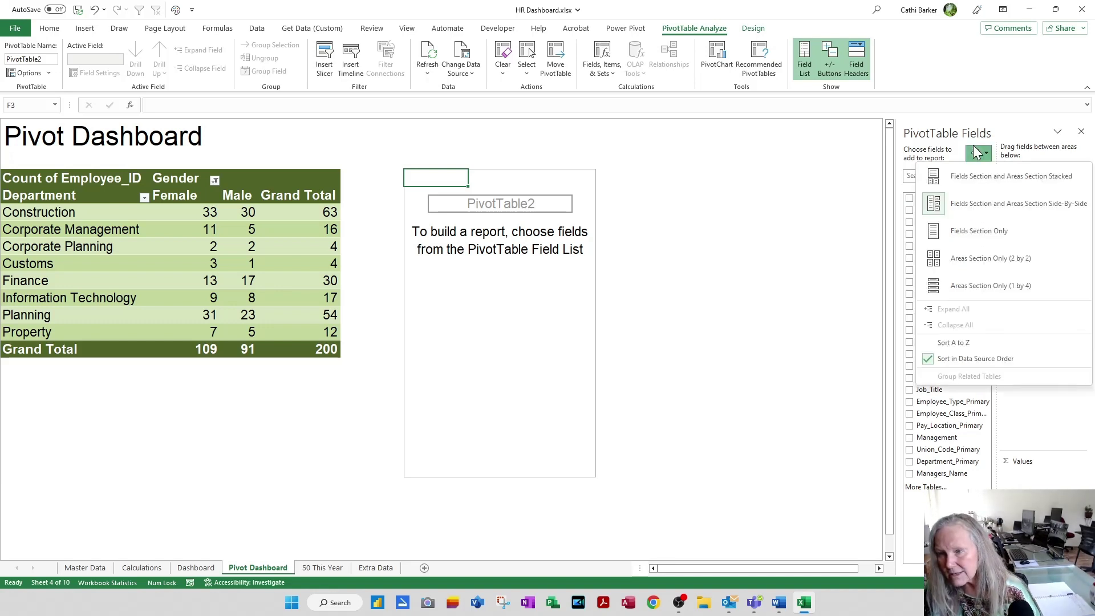
{"action": "left_click", "coordinate": [953, 342]}
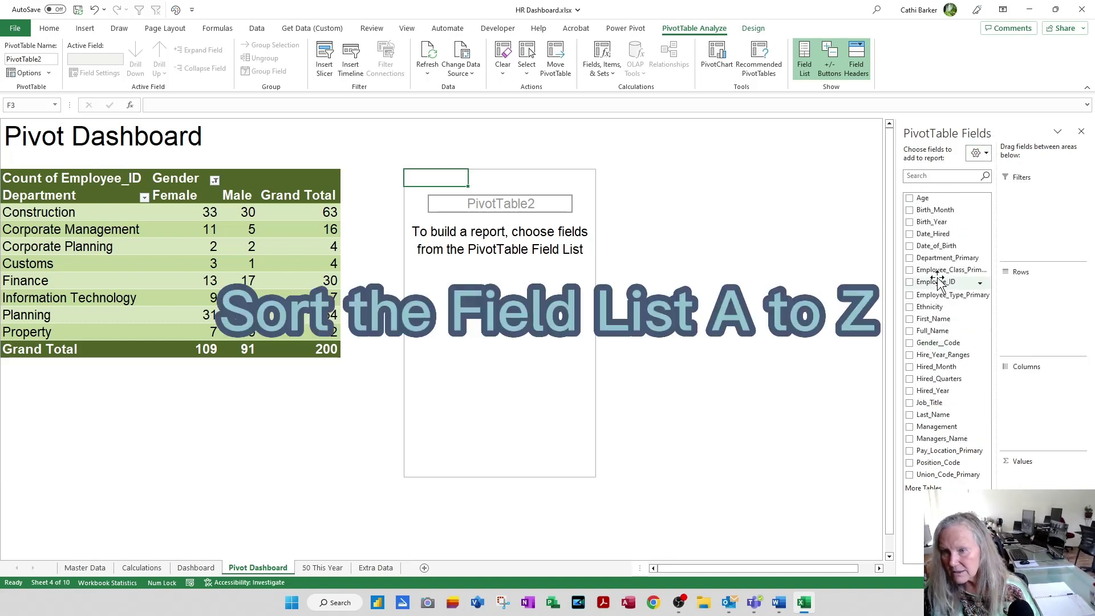
{"action": "left_click_drag", "start_coordinate": [926, 260], "coordinate": [1043, 328]}
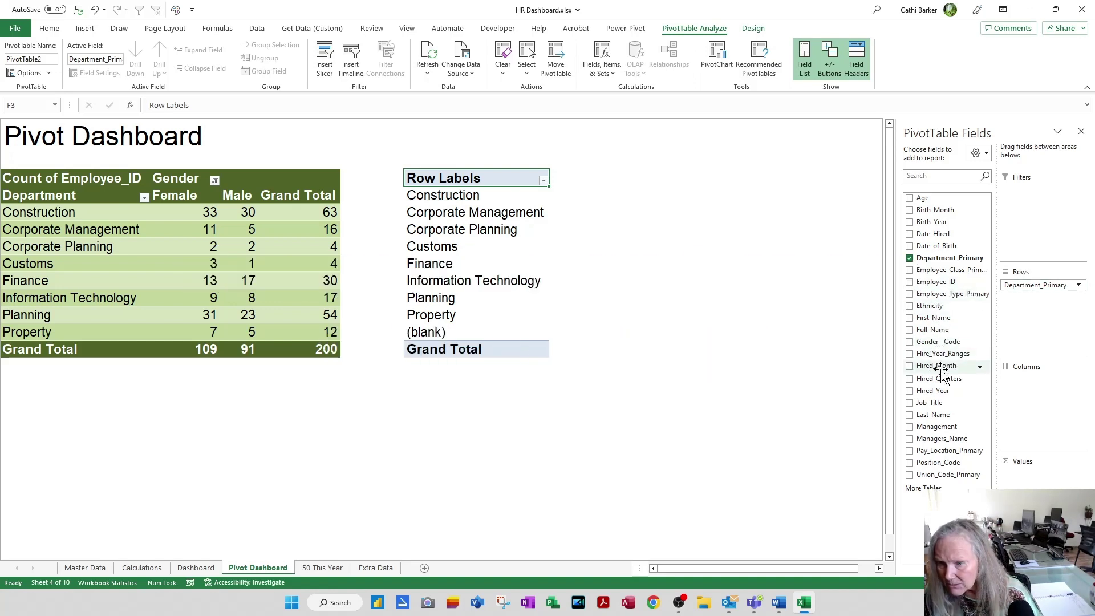
{"action": "left_click_drag", "start_coordinate": [949, 401], "coordinate": [1043, 325]}
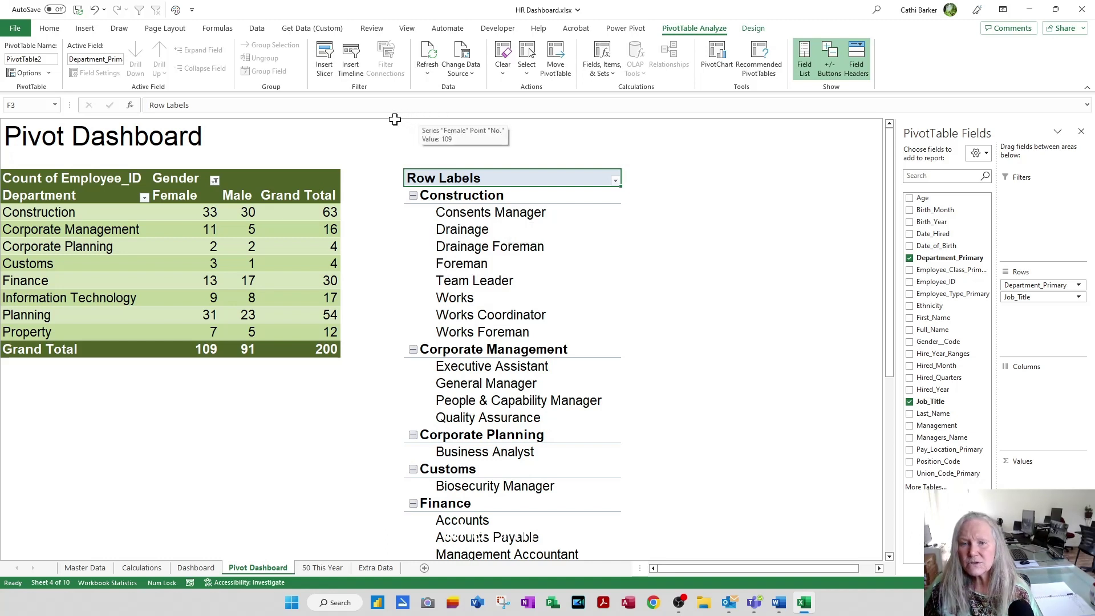
- Show the sheet's row and column headings and narrow column E to a slim gap between the two PivotTables
{"action": "left_click", "coordinate": [374, 122]}
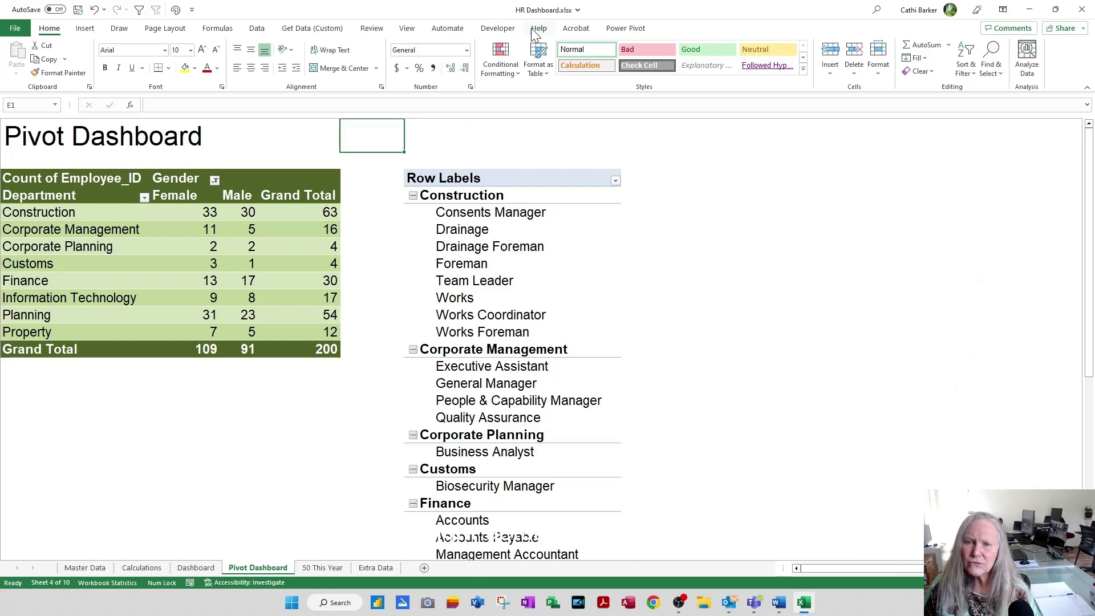
{"action": "left_click", "coordinate": [406, 28]}
{"action": "left_click", "coordinate": [370, 69]}
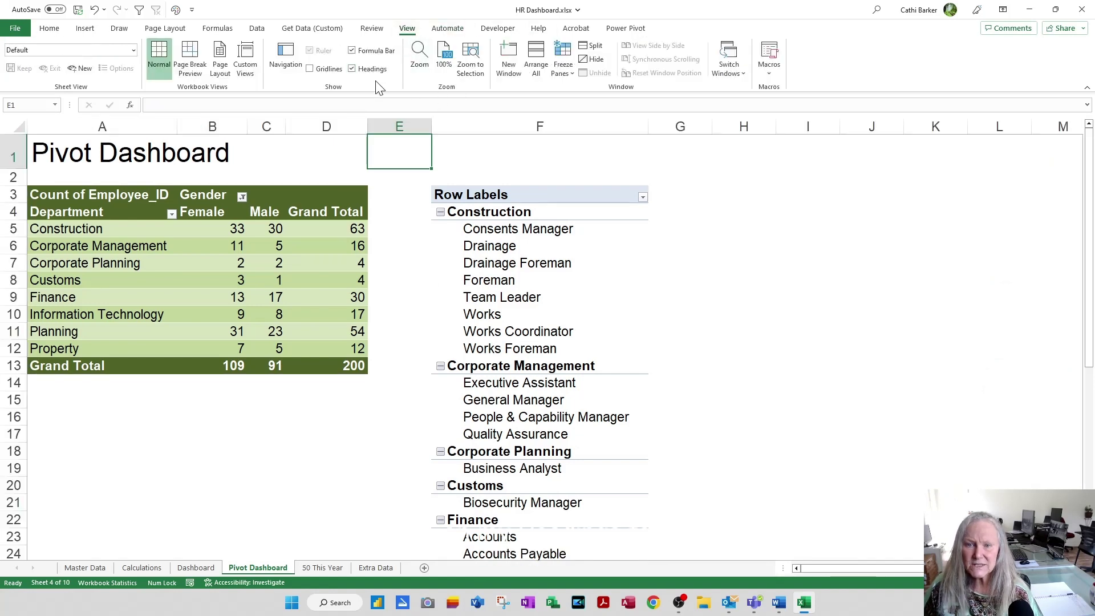
{"action": "left_click_drag", "start_coordinate": [432, 139], "coordinate": [385, 140]}
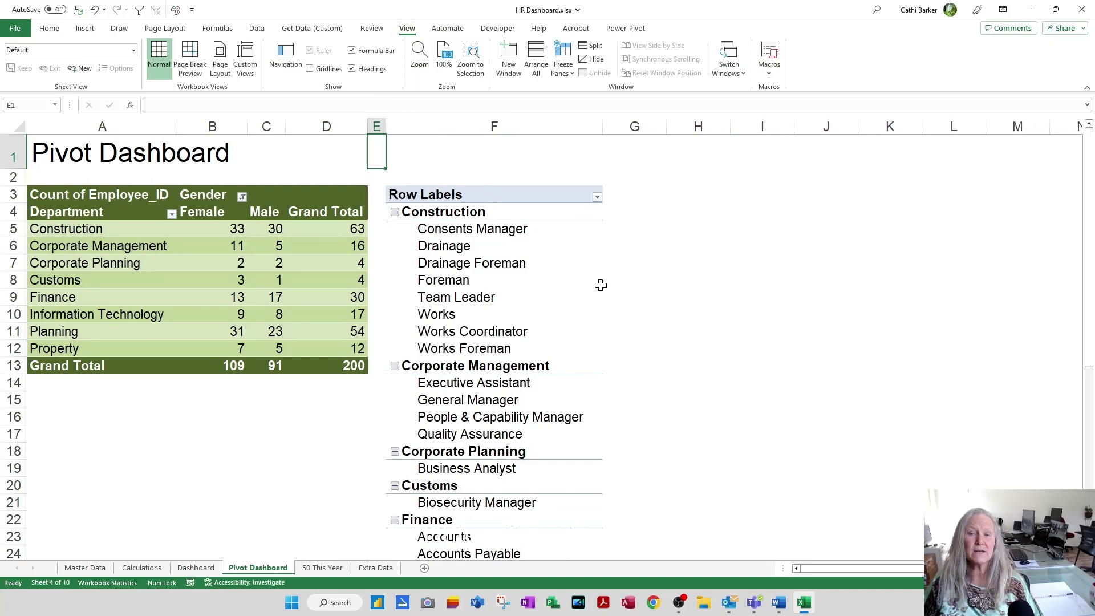
- Add the Age field three times to the values of the department and job title PivotTable
{"action": "left_click", "coordinate": [513, 247]}
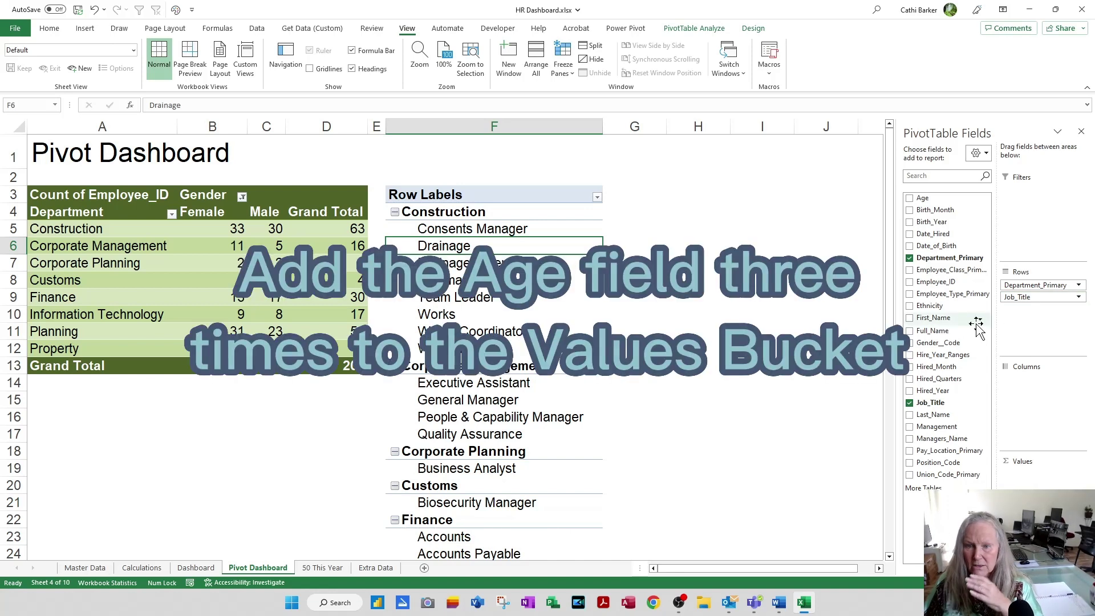
{"action": "left_click_drag", "start_coordinate": [918, 199], "coordinate": [1043, 474]}
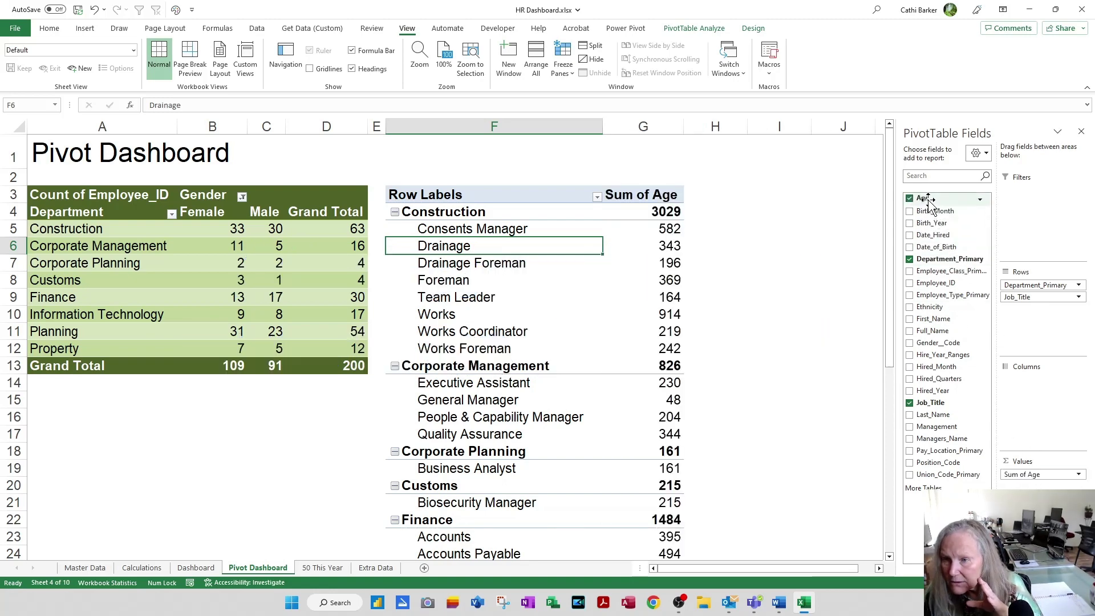
{"action": "left_click_drag", "start_coordinate": [922, 198], "coordinate": [1027, 482]}
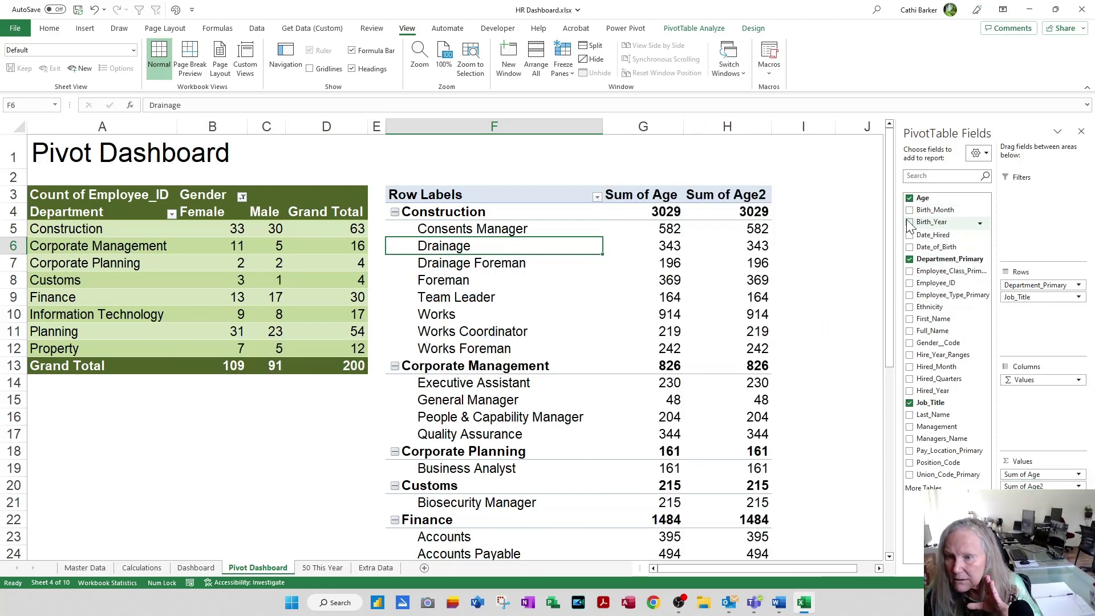
{"action": "left_click_drag", "start_coordinate": [922, 199], "coordinate": [1024, 495]}
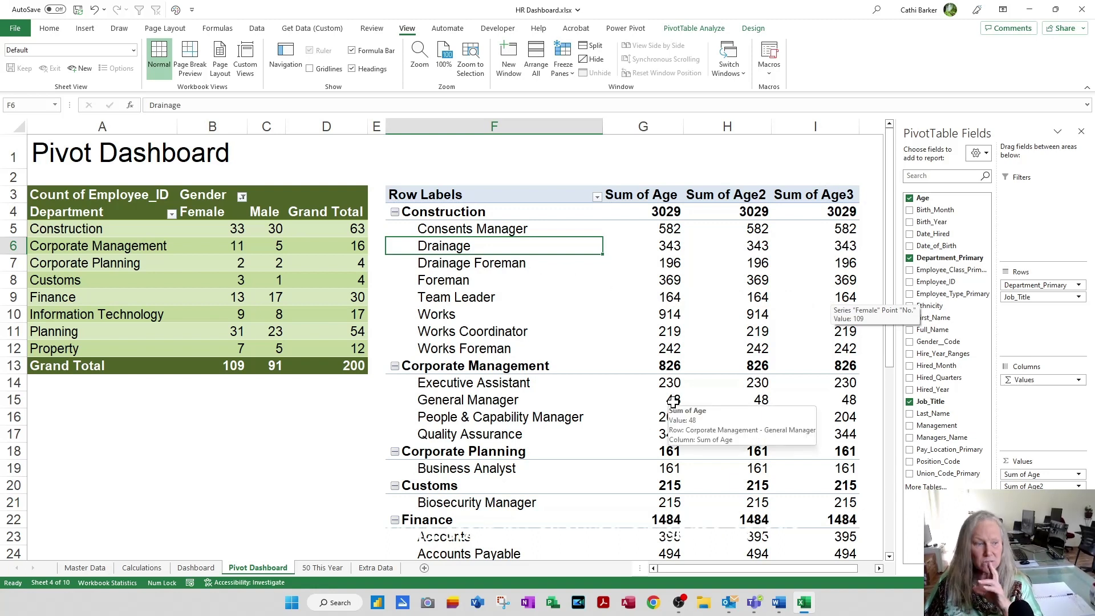
- Summarize the first Age value field by Min and name it Youngest
{"action": "left_click", "coordinate": [1031, 476]}
{"action": "left_click", "coordinate": [1036, 461]}
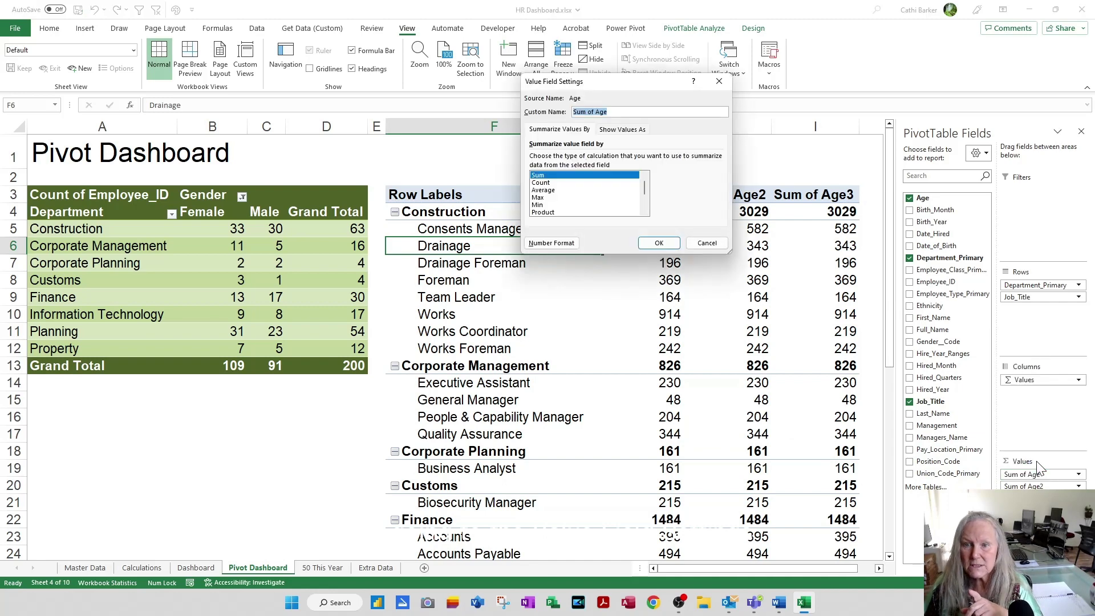
{"action": "left_click", "coordinate": [539, 205]}
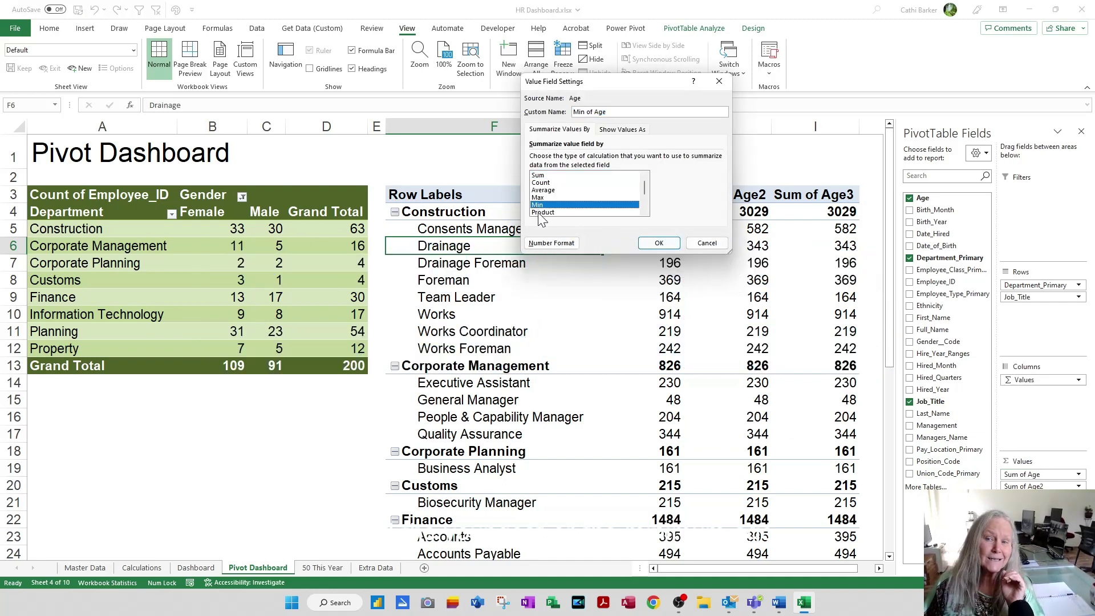
{"action": "triple_click", "coordinate": [631, 111]}
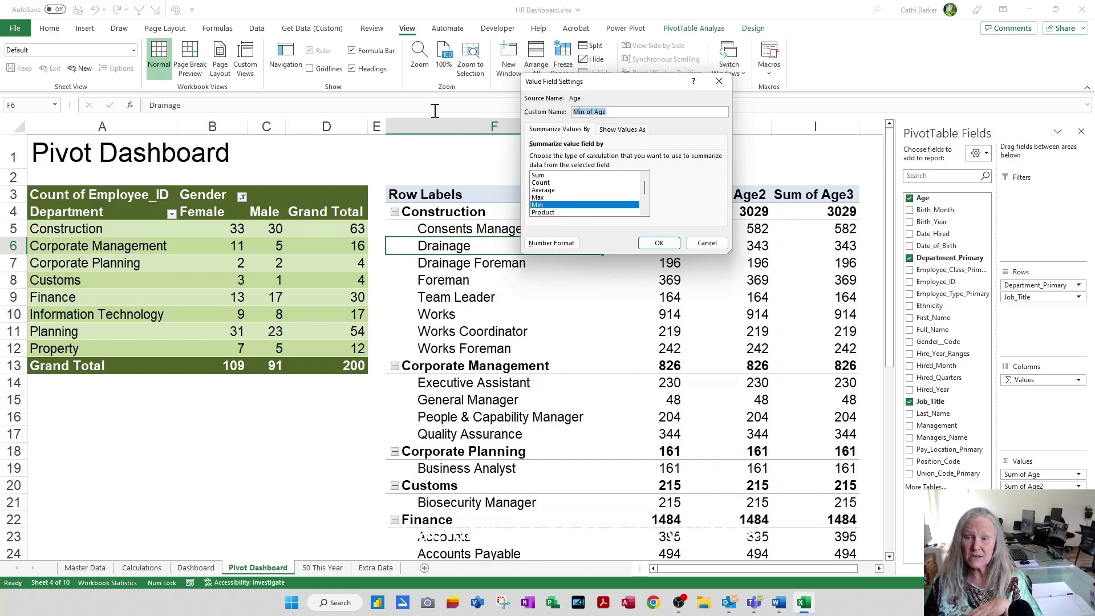
{"action": "type", "text": "Youngest"}
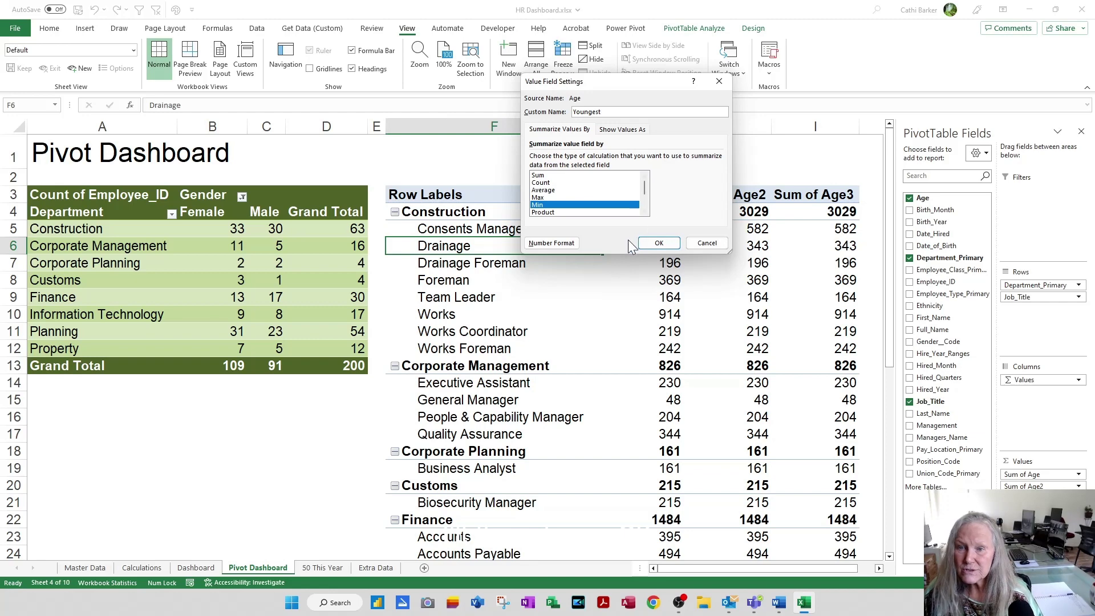
{"action": "left_click", "coordinate": [658, 243]}
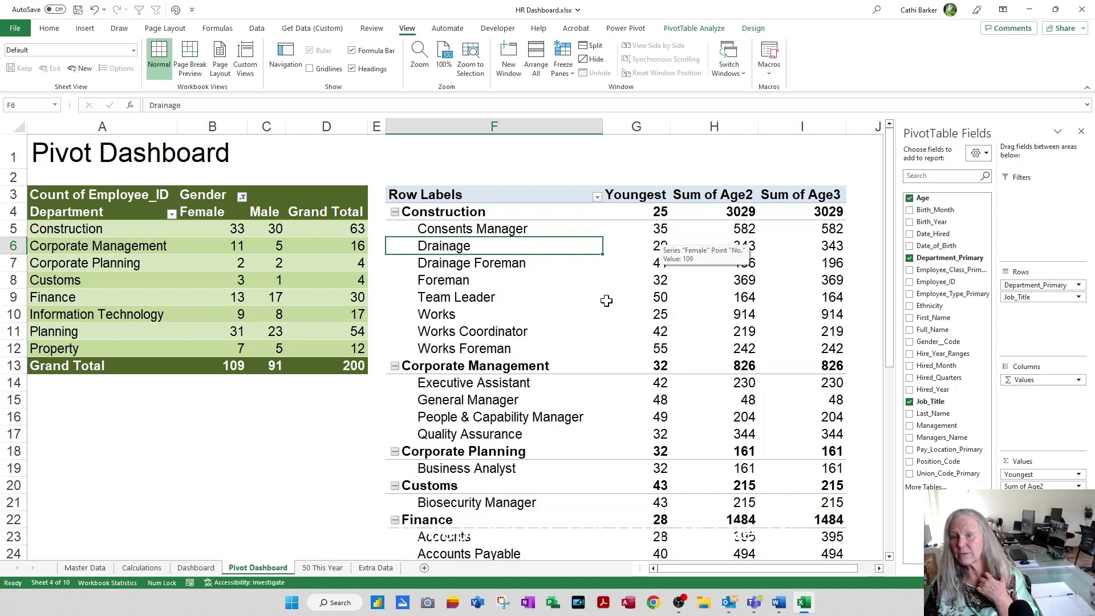
- Summarize the second Age value field by Max and name it Oldest
{"action": "left_click", "coordinate": [1034, 485]}
{"action": "left_click", "coordinate": [1040, 473]}
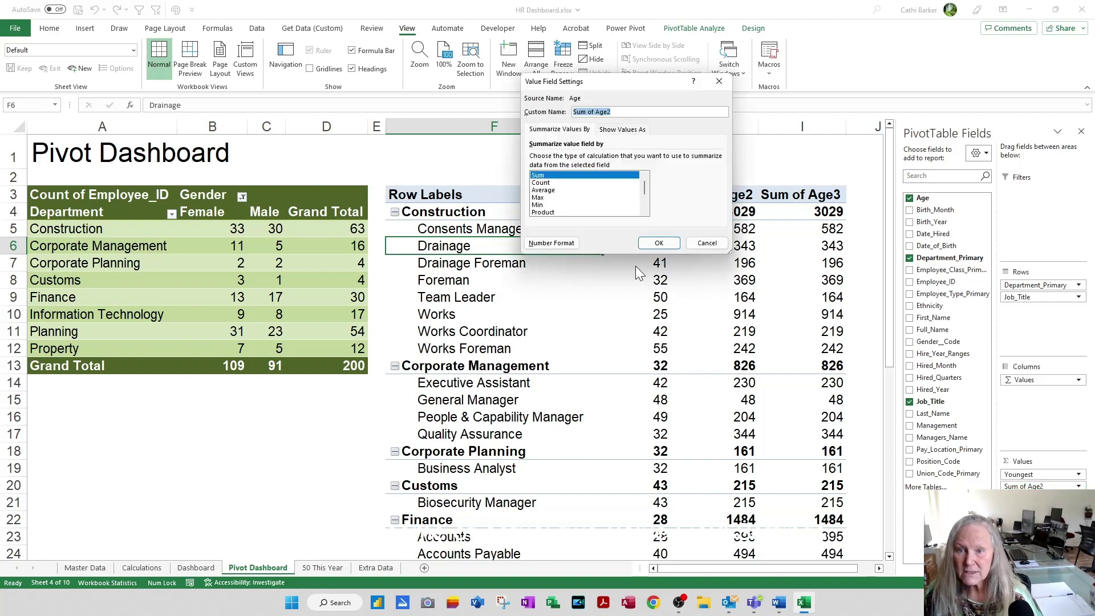
{"action": "left_click", "coordinate": [538, 197]}
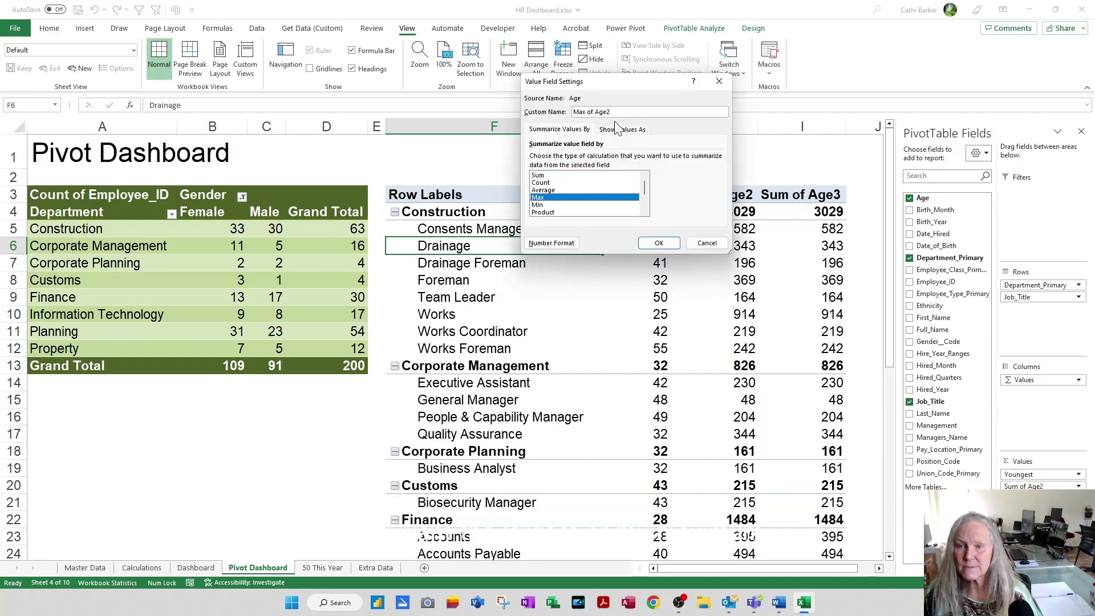
{"action": "type", "text": "Oldest"}
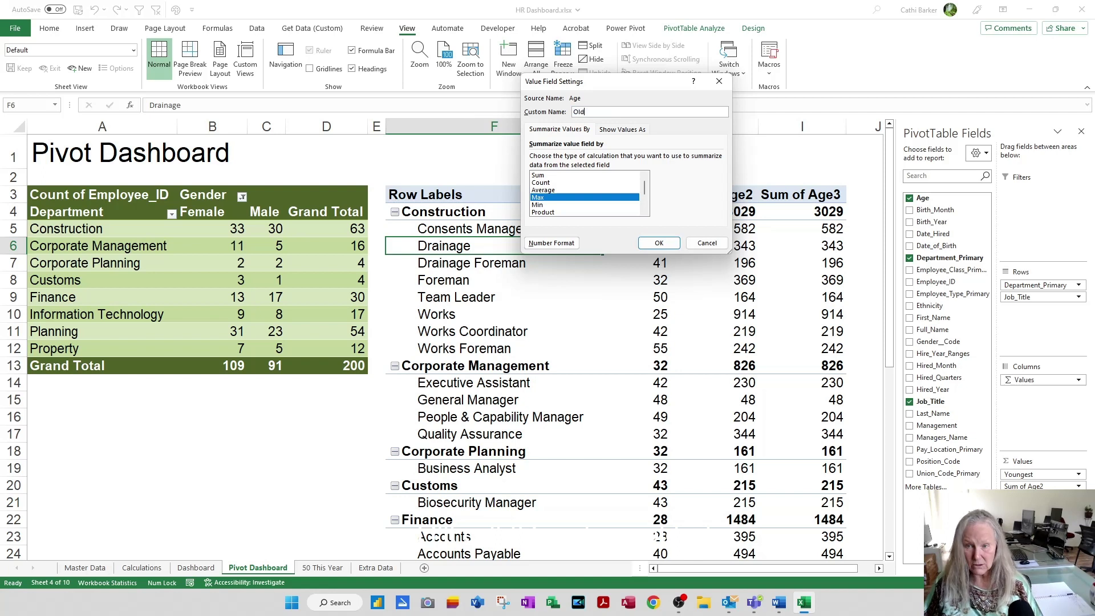
{"action": "left_click", "coordinate": [659, 242]}
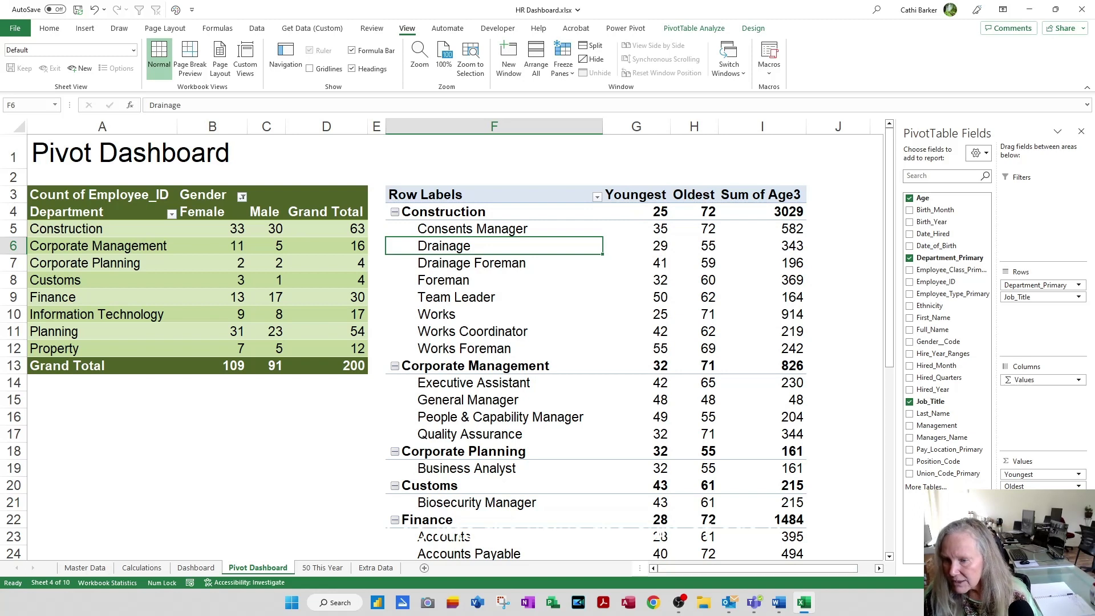
- Summarize the third Age value field by Average and name it Average Age
{"action": "left_click", "coordinate": [1078, 498]}
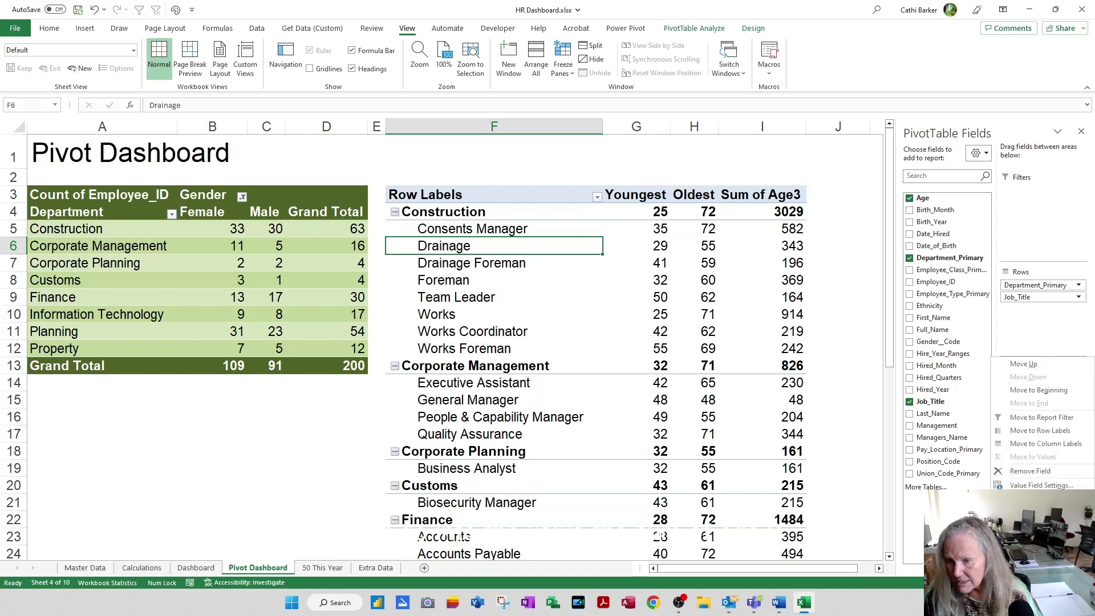
{"action": "left_click", "coordinate": [1049, 484]}
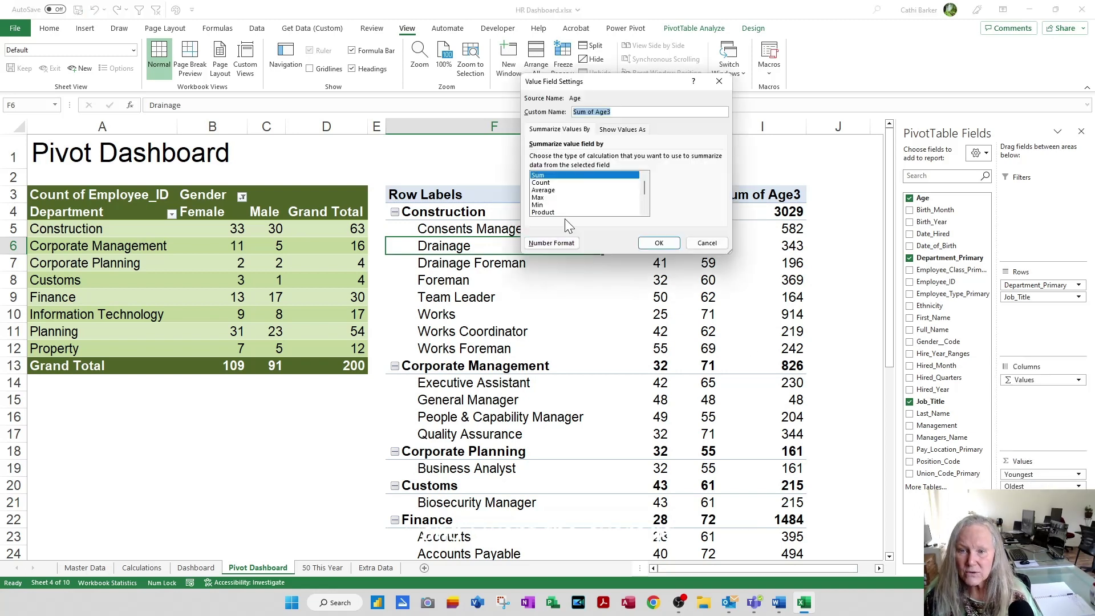
{"action": "left_click", "coordinate": [545, 191]}
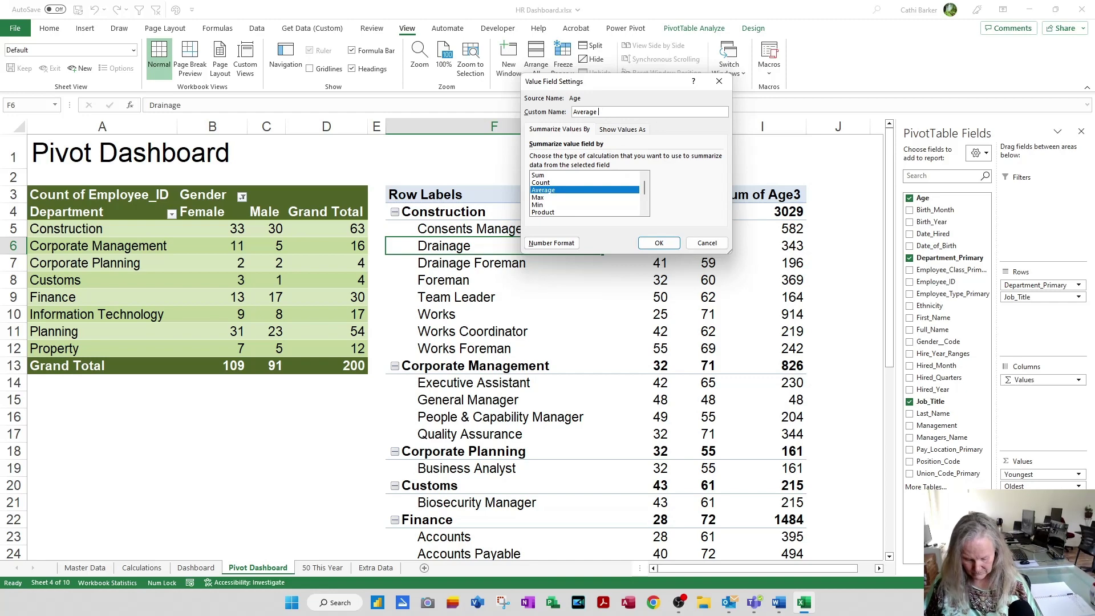
{"action": "left_click", "coordinate": [658, 242]}
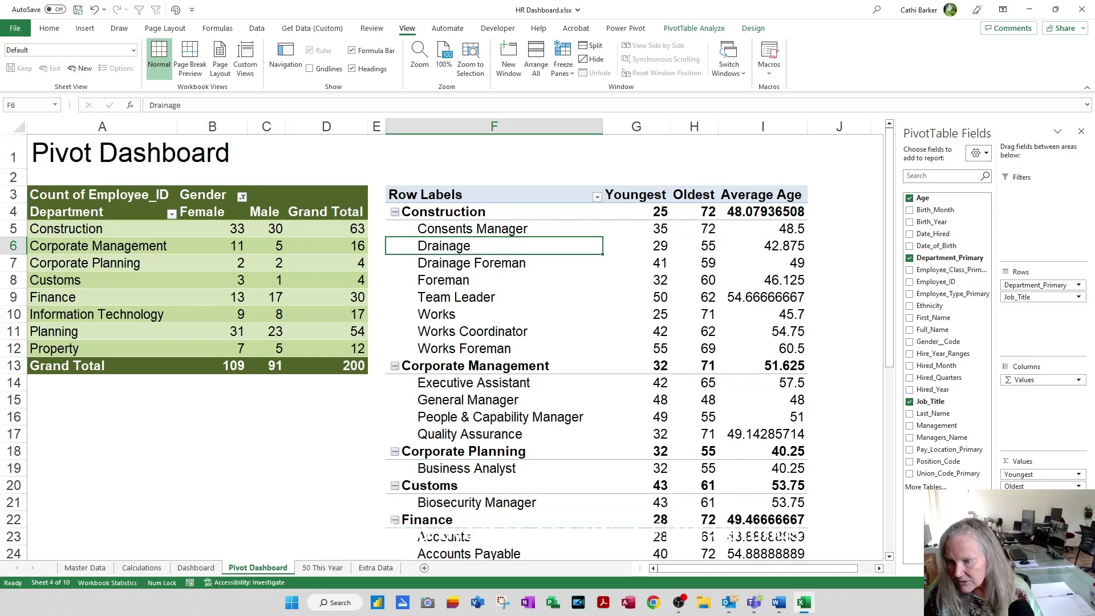
- Format the Average Age value field as Number with 0 decimal places
{"action": "left_click", "coordinate": [1077, 497]}
{"action": "left_click", "coordinate": [1044, 486]}
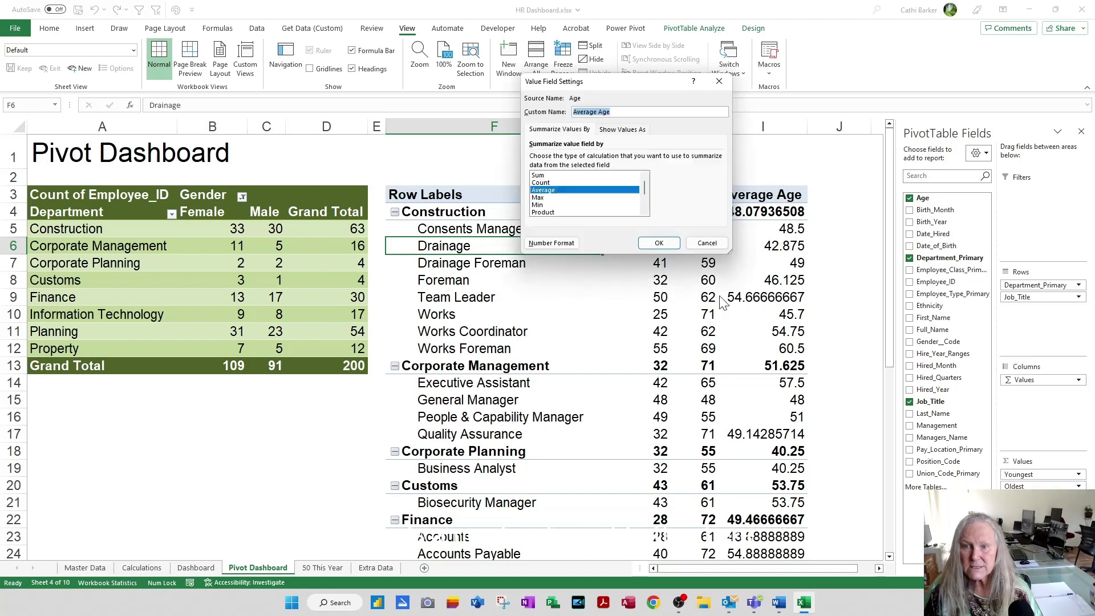
{"action": "left_click", "coordinate": [552, 244]}
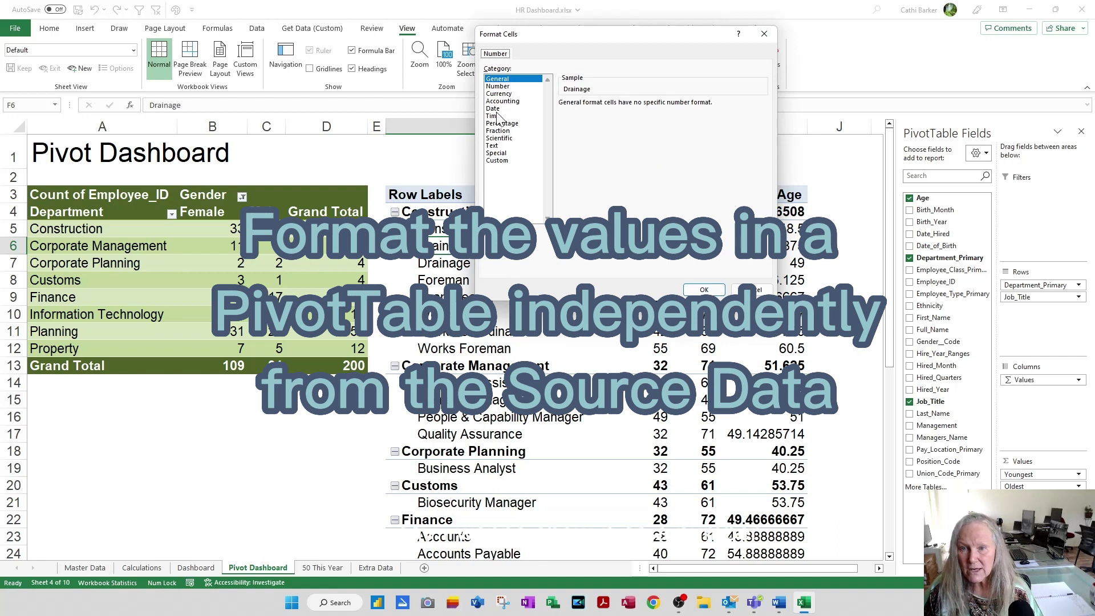
{"action": "left_click", "coordinate": [498, 86]}
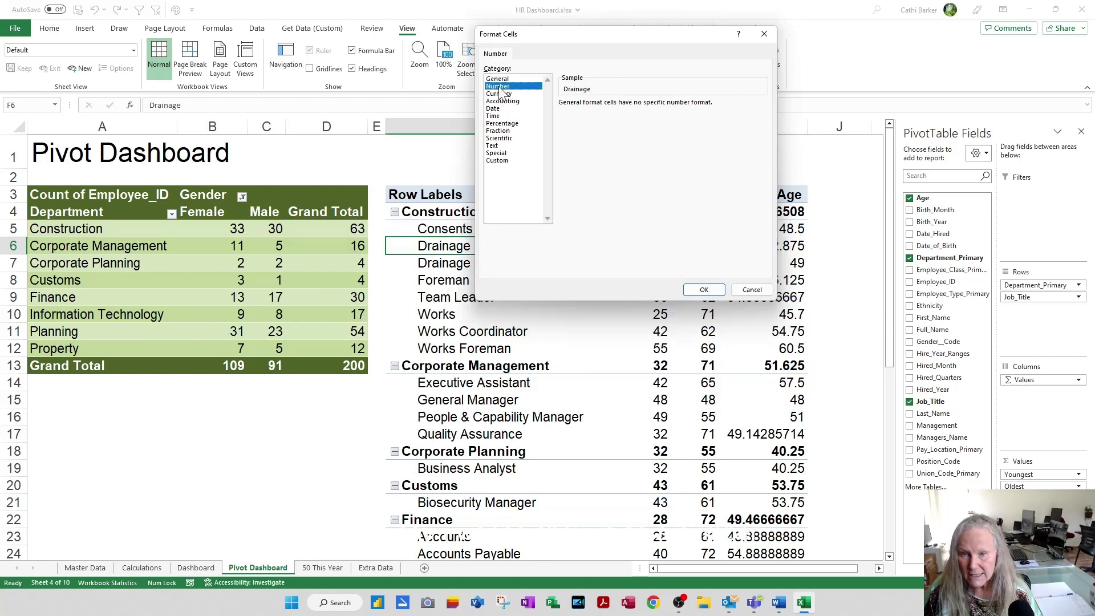
{"action": "left_click", "coordinate": [636, 107]}
{"action": "left_click", "coordinate": [636, 107]}
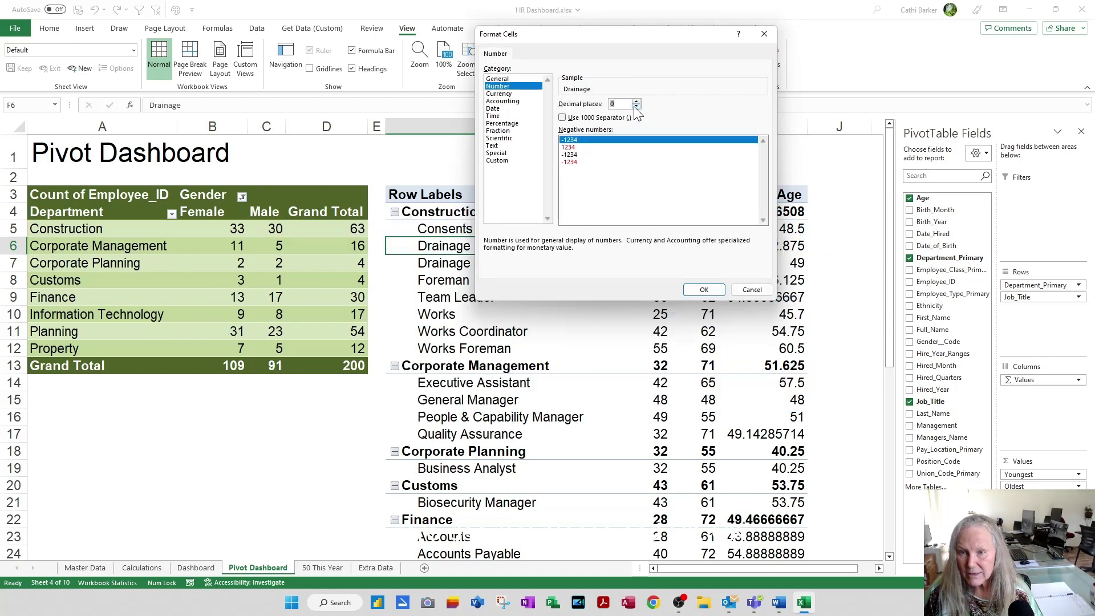
{"action": "left_click", "coordinate": [705, 290]}
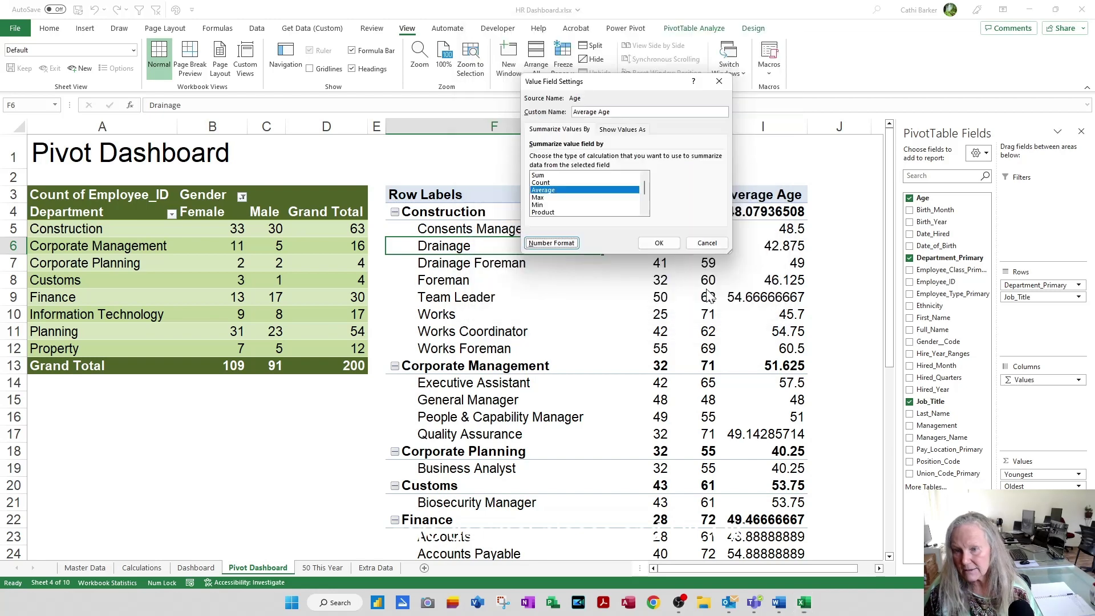
{"action": "left_click", "coordinate": [658, 242]}
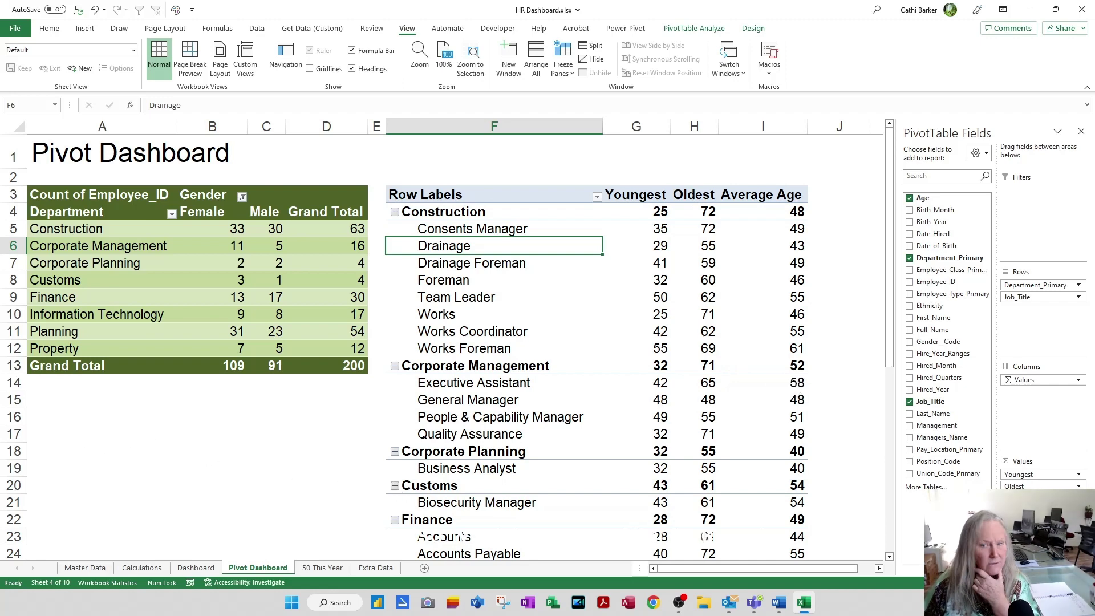
- Filter the (blank) job title out of the department and job title PivotTable
{"action": "scroll", "coordinate": [485, 288], "scroll_direction": "down", "scroll_amount": 11}
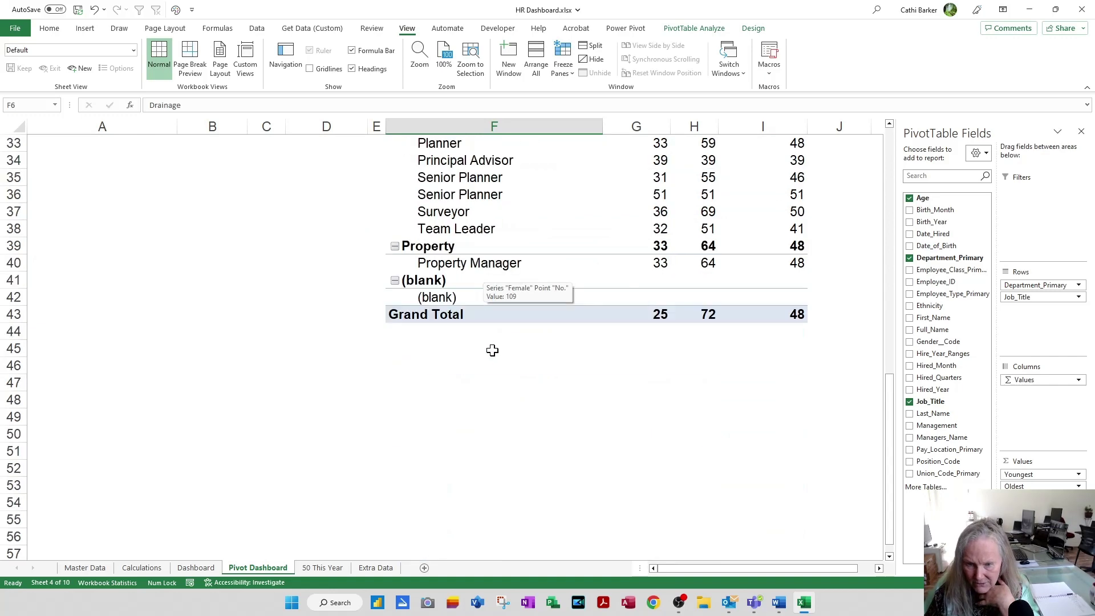
{"action": "scroll", "coordinate": [490, 308], "scroll_direction": "up", "scroll_amount": 10}
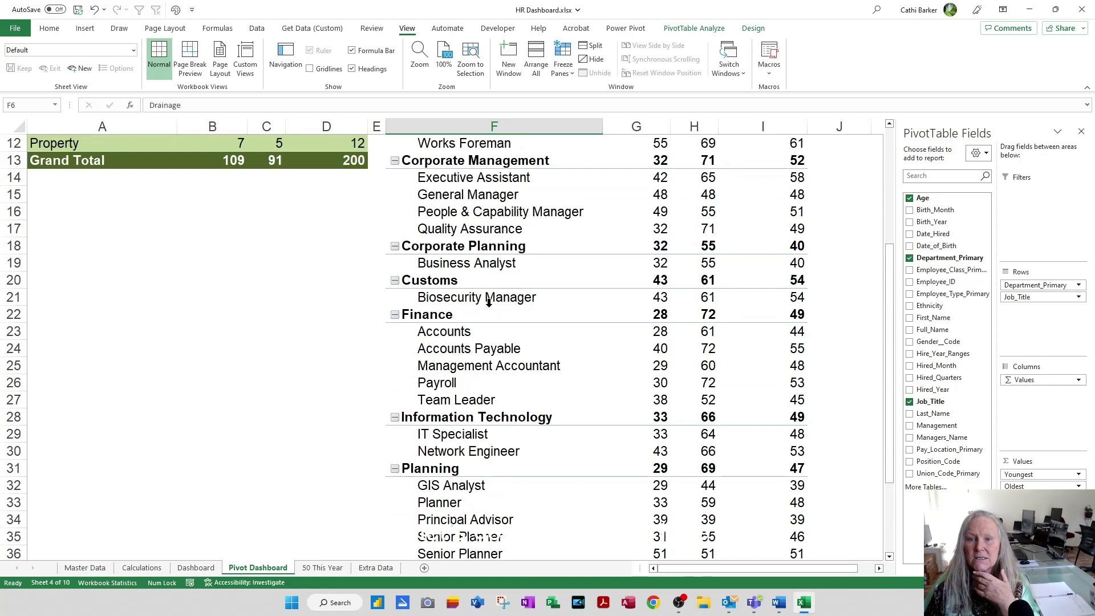
{"action": "scroll", "coordinate": [516, 264], "scroll_direction": "up", "scroll_amount": 1}
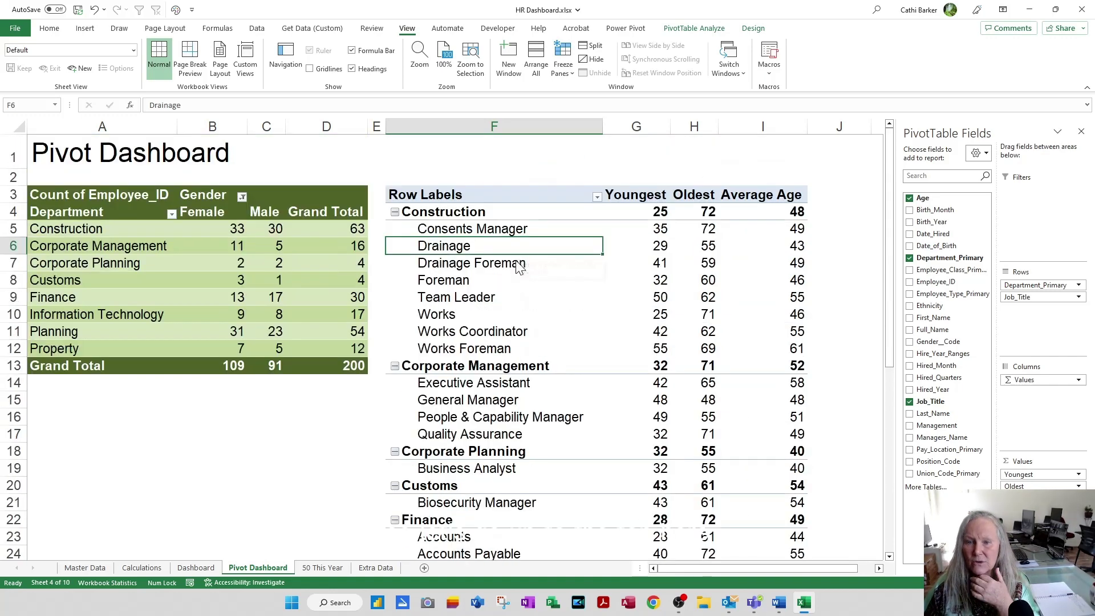
{"action": "left_click", "coordinate": [597, 196]}
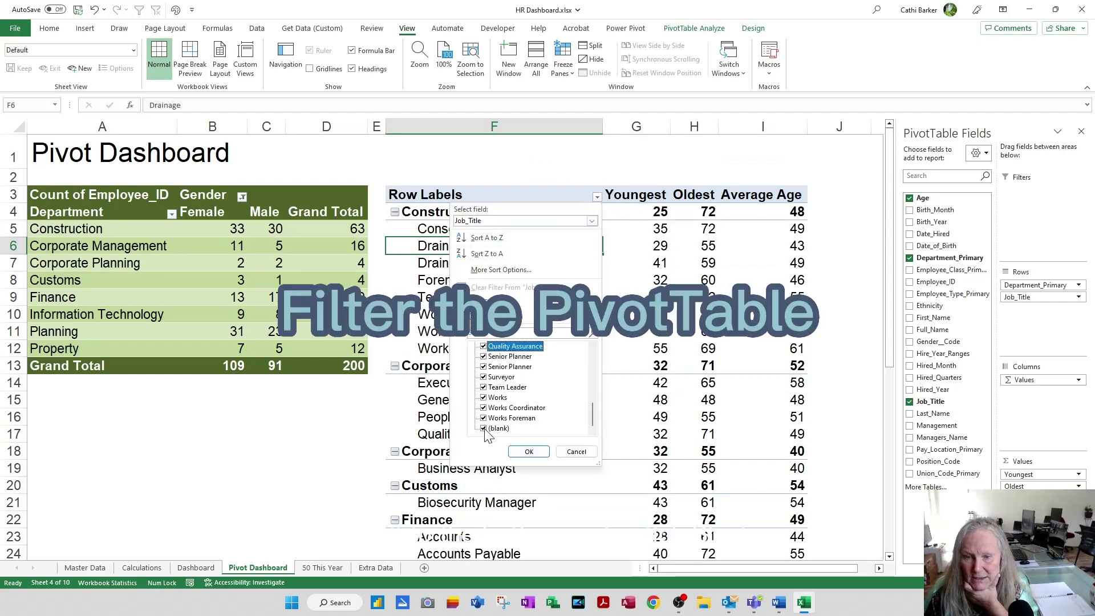
{"action": "left_click", "coordinate": [484, 428]}
{"action": "left_click", "coordinate": [529, 451]}
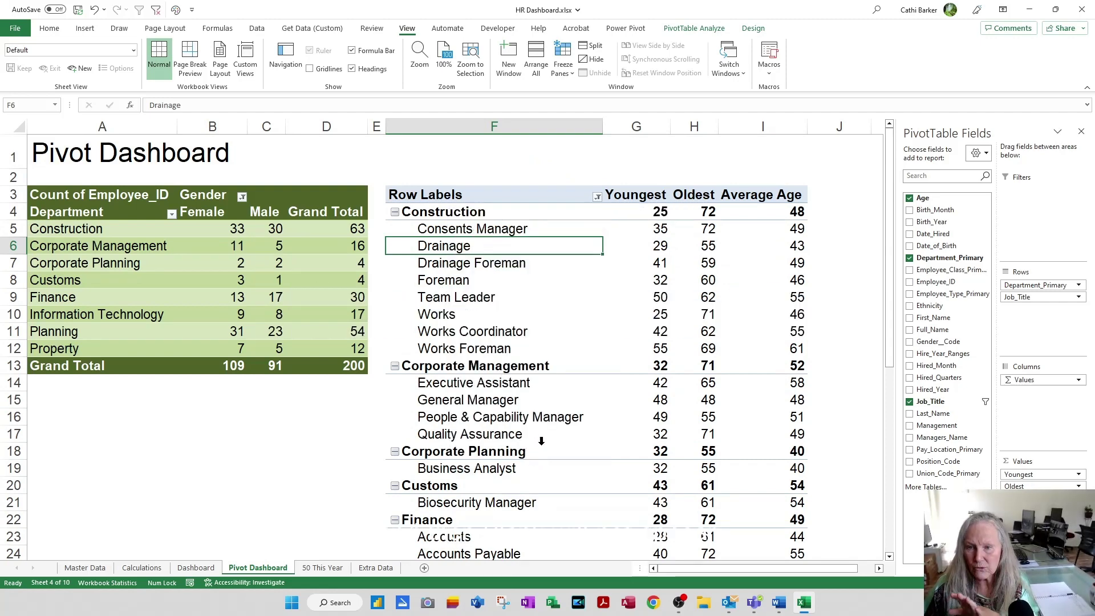
{"action": "scroll", "coordinate": [553, 427], "scroll_direction": "down", "scroll_amount": 7}
{"action": "scroll", "coordinate": [553, 424], "scroll_direction": "up", "scroll_amount": 7}
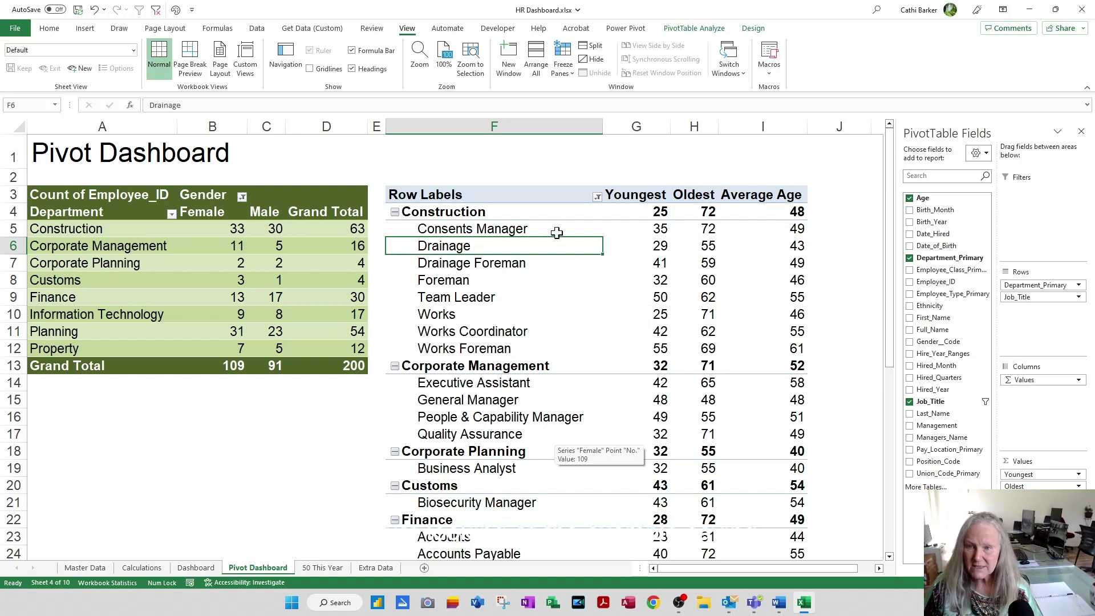
- Rename the Row Labels header in cell F3 as Department & Job Title
{"action": "left_click", "coordinate": [518, 195]}
{"action": "type", "text": "Departmetn"}
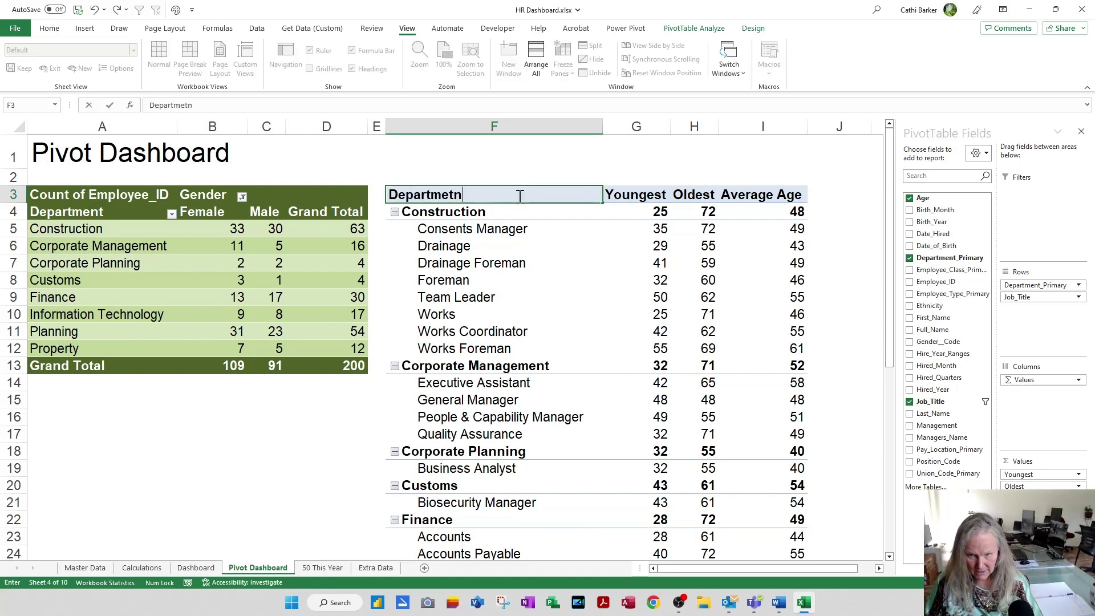
{"action": "type", "text": " & Job Title"}
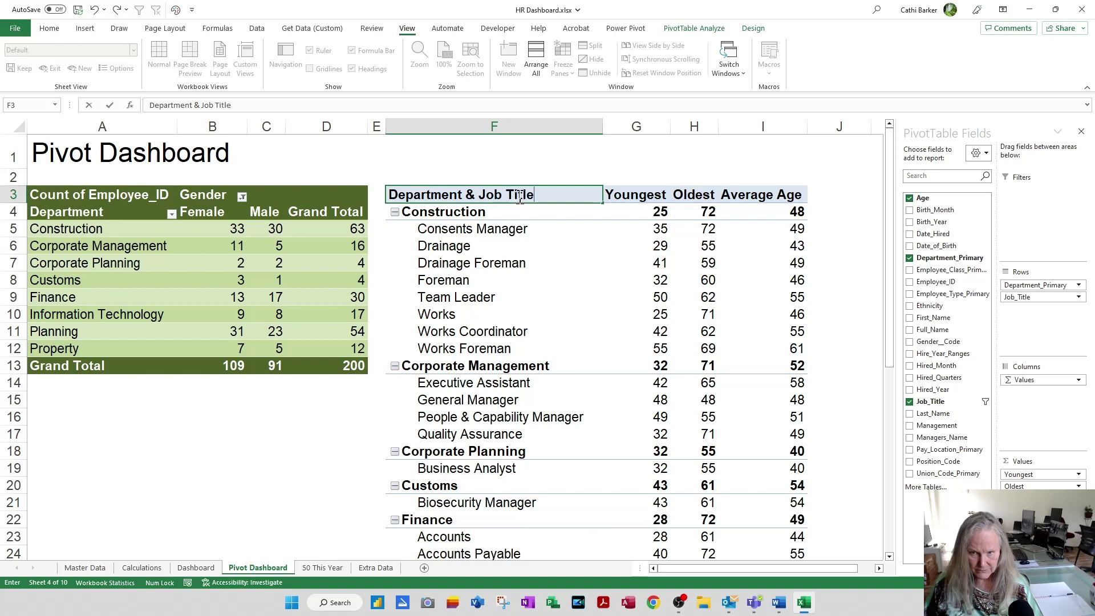
{"action": "key", "text": "Return"}
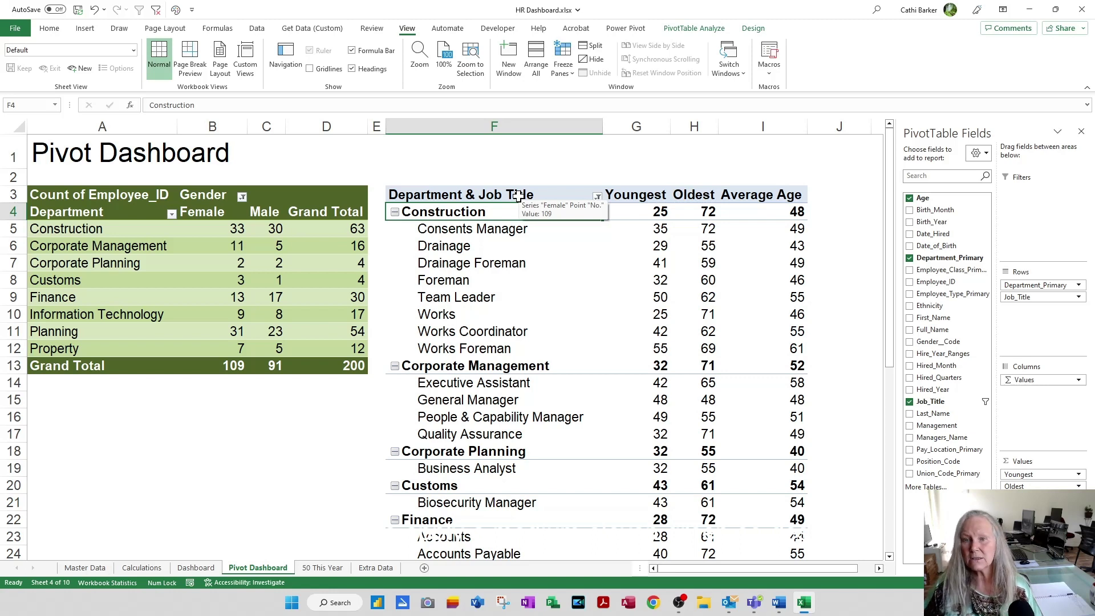
- Apply a light green Medium PivotTable style with banded rows to the department and job title PivotTable
{"action": "left_click", "coordinate": [753, 30]}
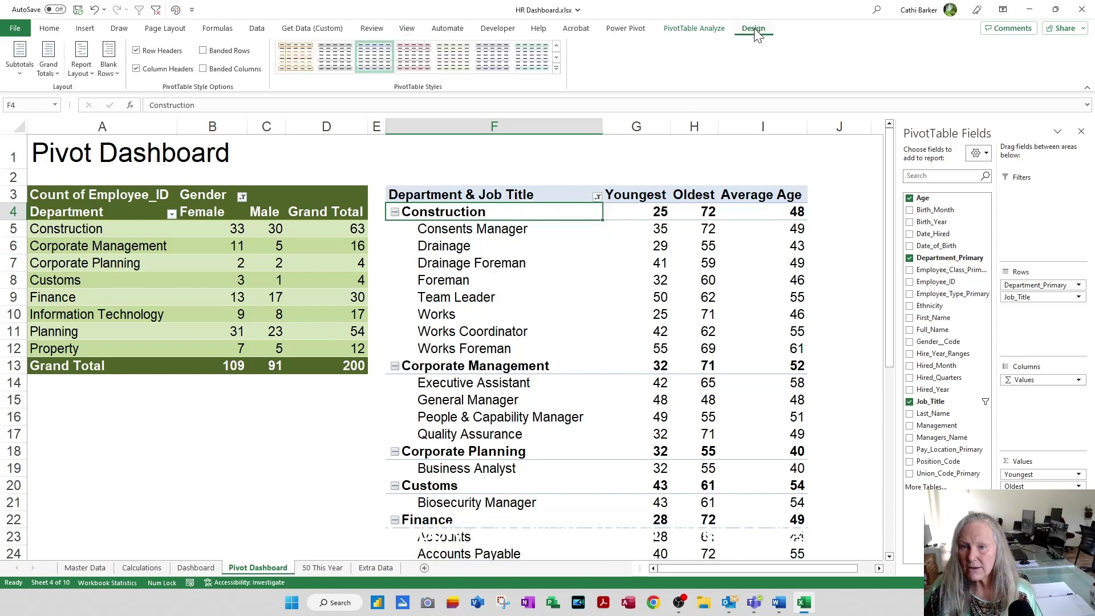
{"action": "left_click", "coordinate": [556, 68]}
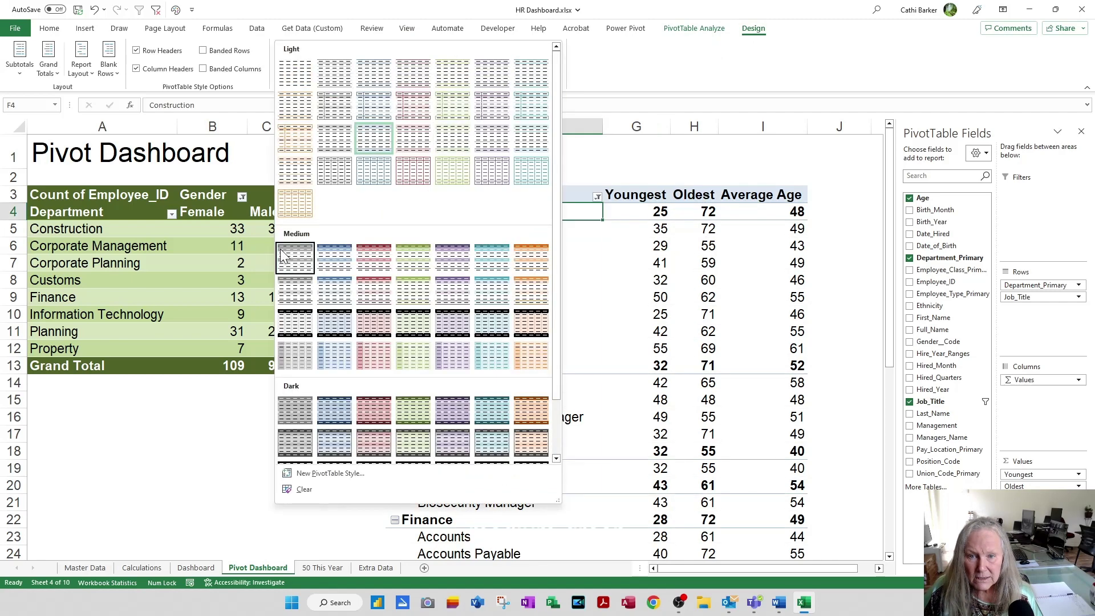
{"action": "left_click", "coordinate": [414, 303]}
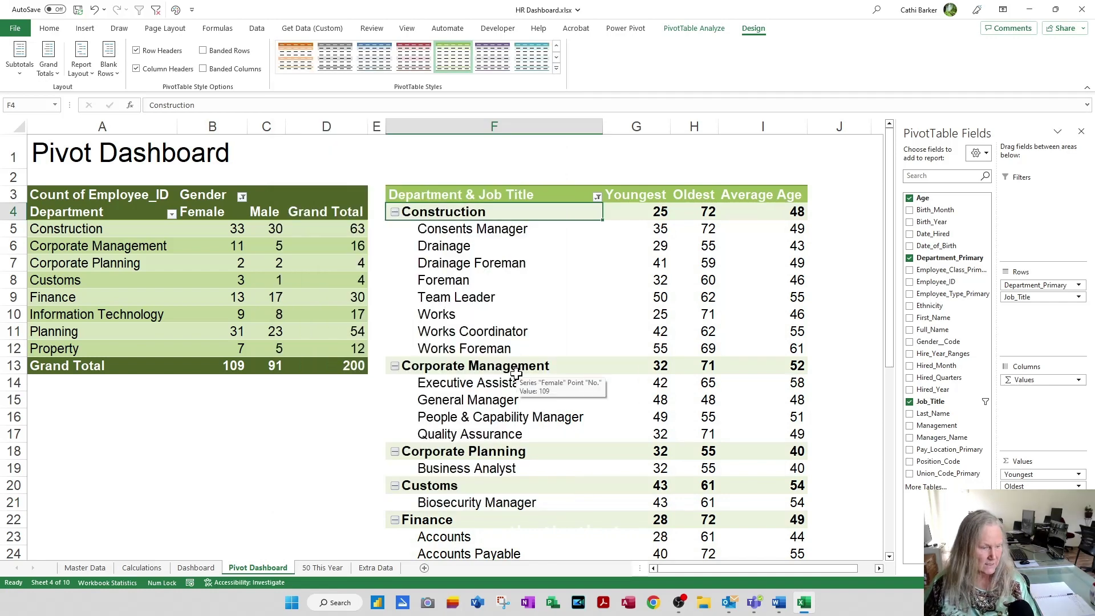
{"action": "left_click", "coordinate": [239, 51]}
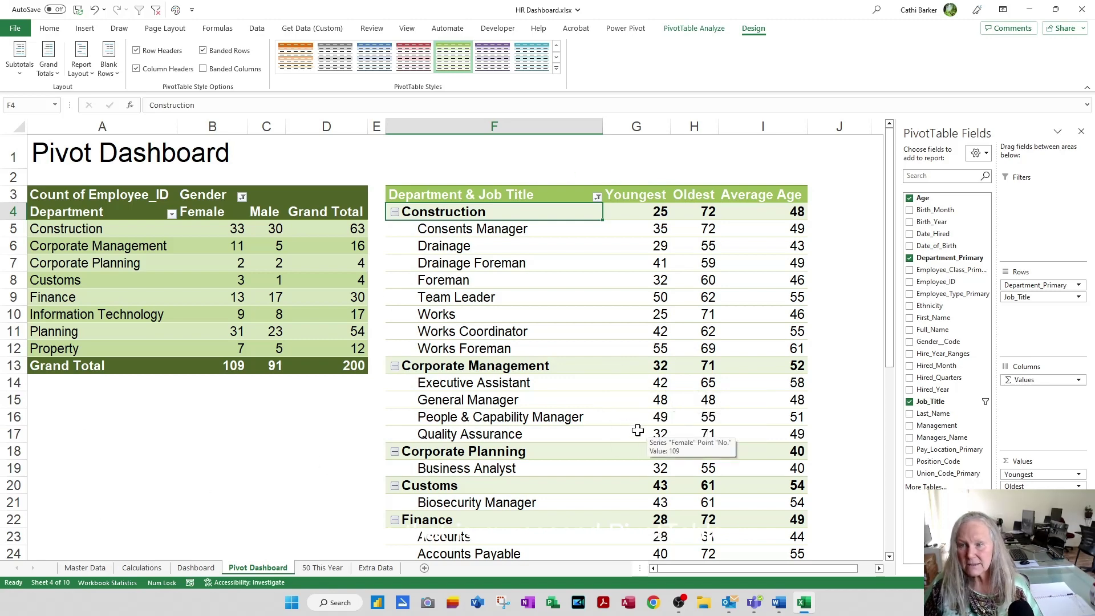
- View both PivotTables in full and compare the fields each one uses
{"action": "scroll", "coordinate": [626, 426], "scroll_direction": "down", "scroll_amount": 1, "text": "ctrl"}
{"action": "scroll", "coordinate": [622, 423], "scroll_direction": "down", "scroll_amount": 2, "text": "ctrl"}
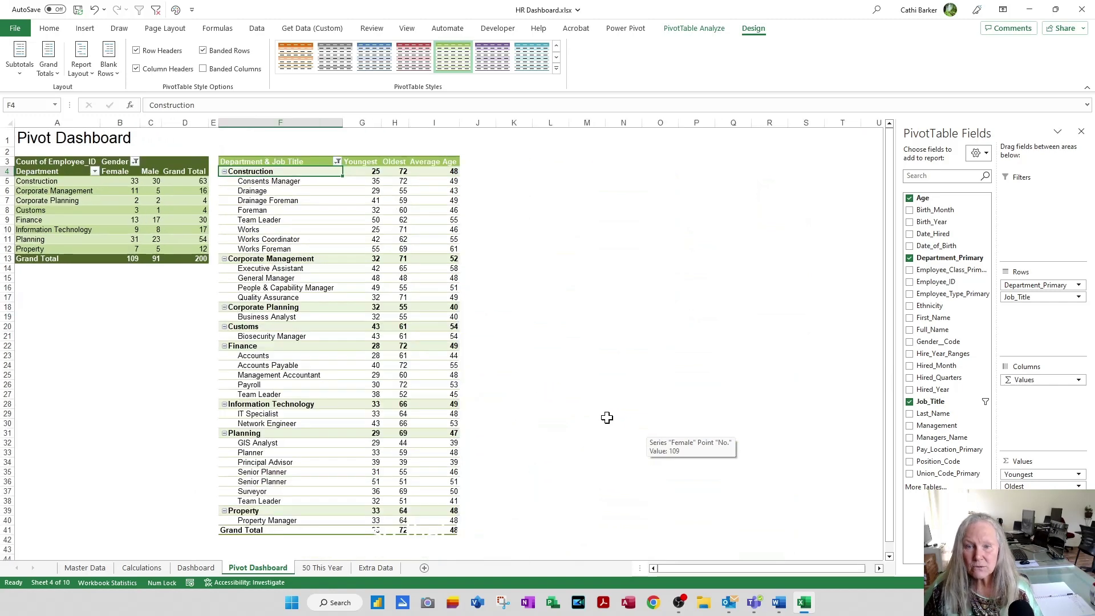
{"action": "left_click", "coordinate": [65, 193]}
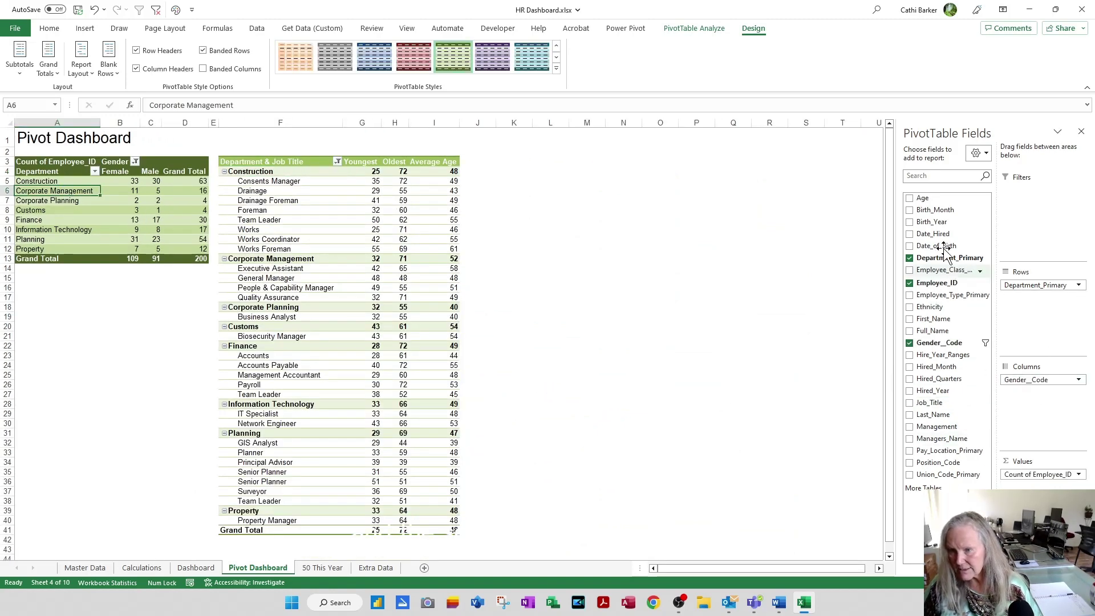
{"action": "left_click", "coordinate": [305, 213]}
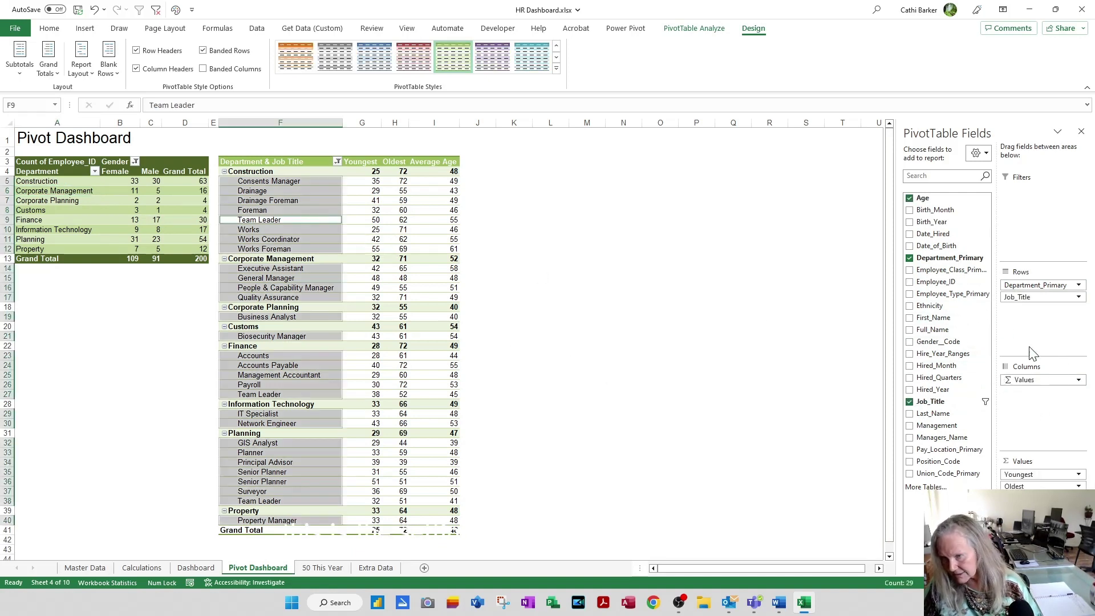
{"action": "left_click", "coordinate": [302, 288]}
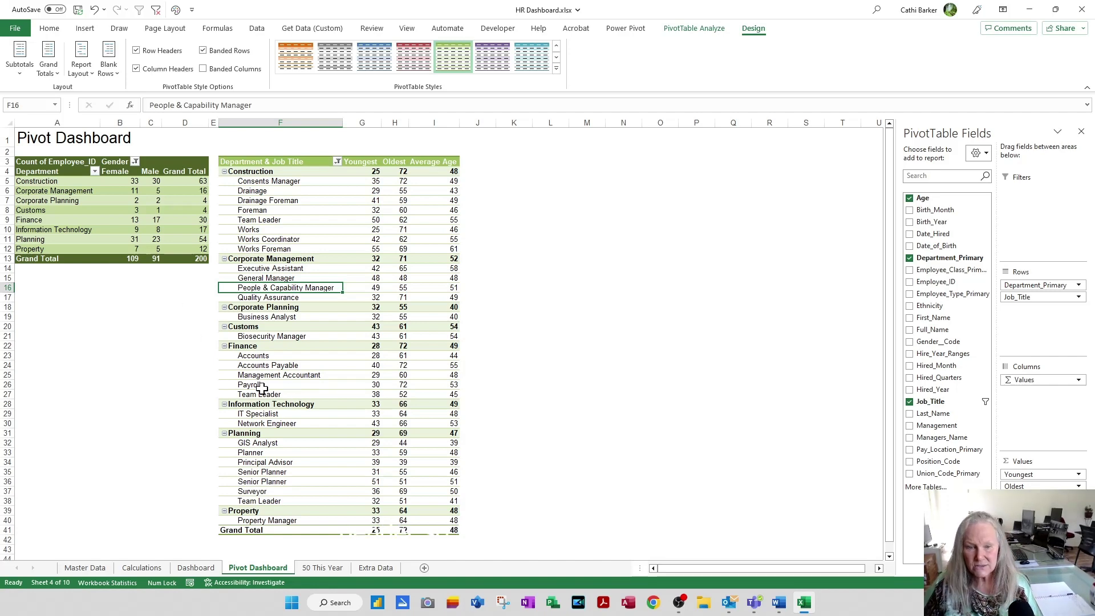
- Insert a PivotTable based on columns A to X of the Master Data sheet, placed at cell A30 of the Pivot Dashboard sheet
{"action": "left_click", "coordinate": [86, 567]}
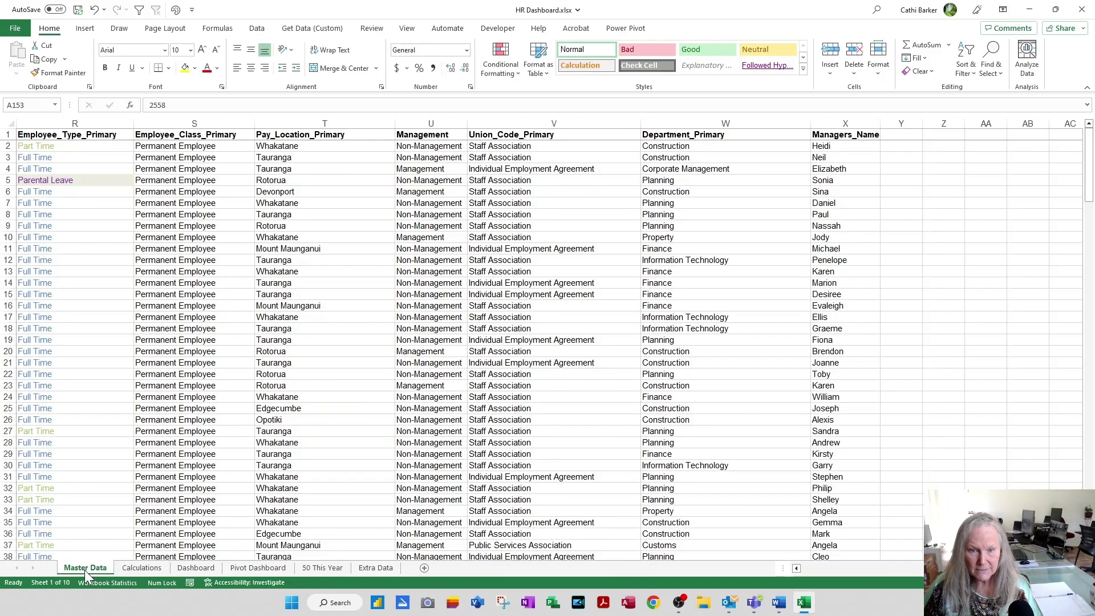
{"action": "left_click", "coordinate": [78, 319]}
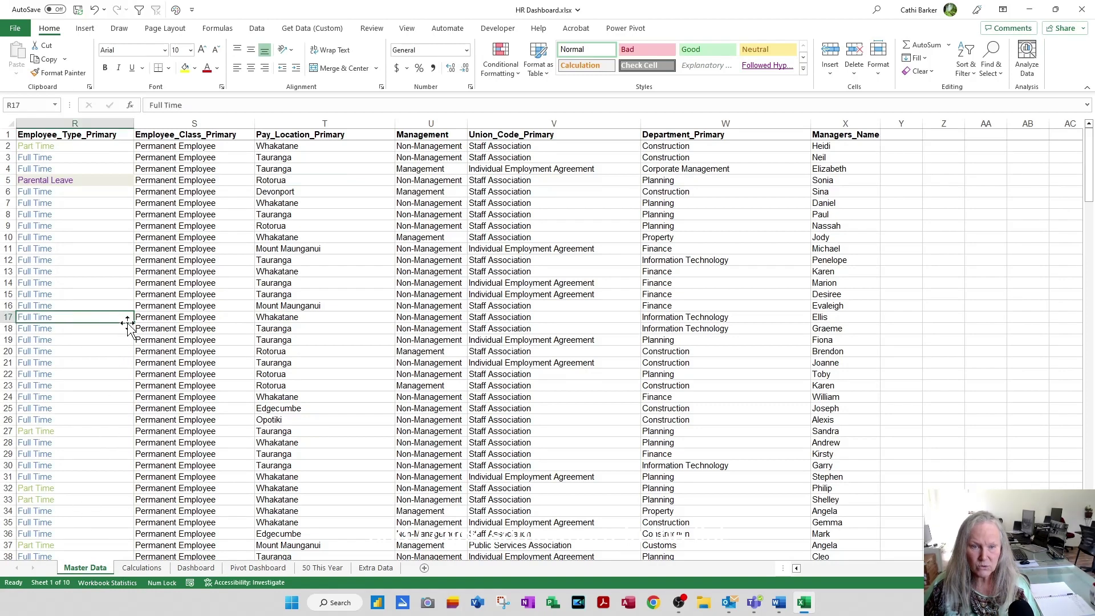
{"action": "left_click", "coordinate": [86, 29]}
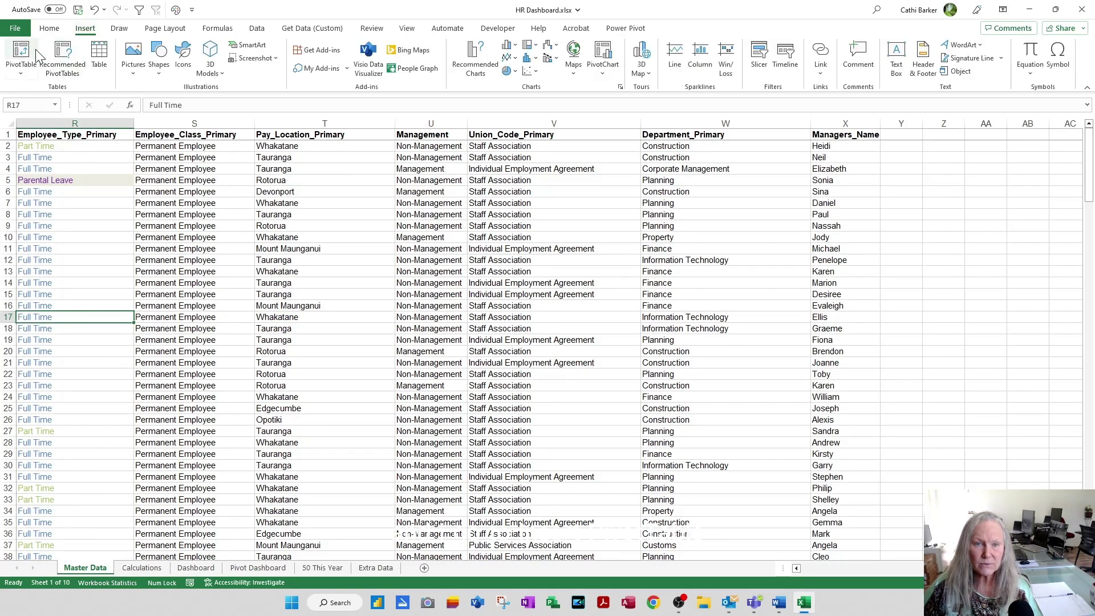
{"action": "left_click", "coordinate": [33, 57]}
{"action": "left_click_drag", "start_coordinate": [25, 123], "coordinate": [858, 130]}
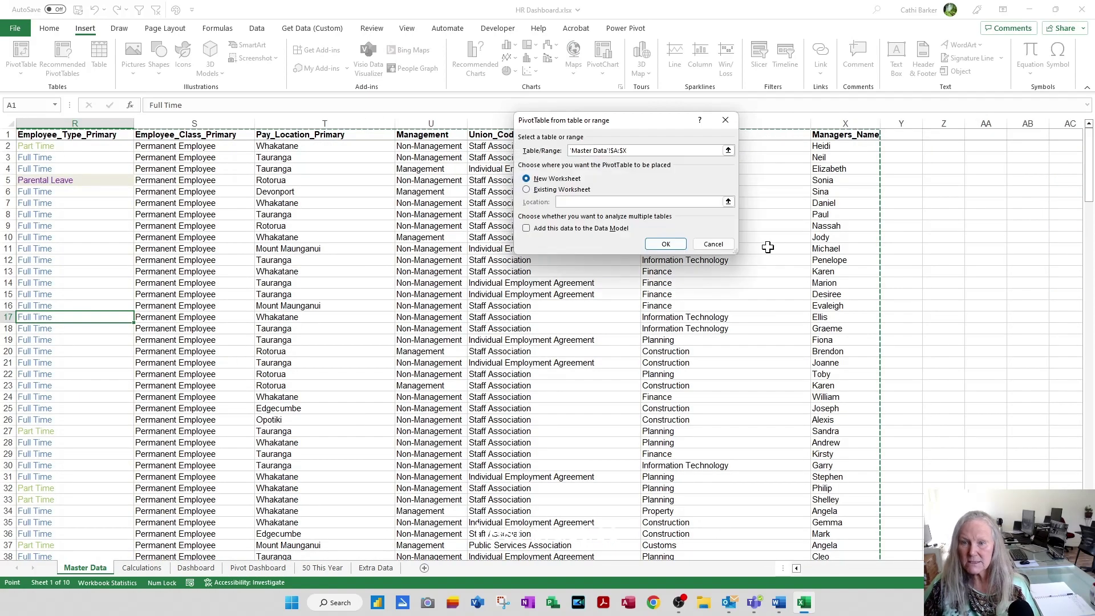
{"action": "left_click", "coordinate": [549, 191]}
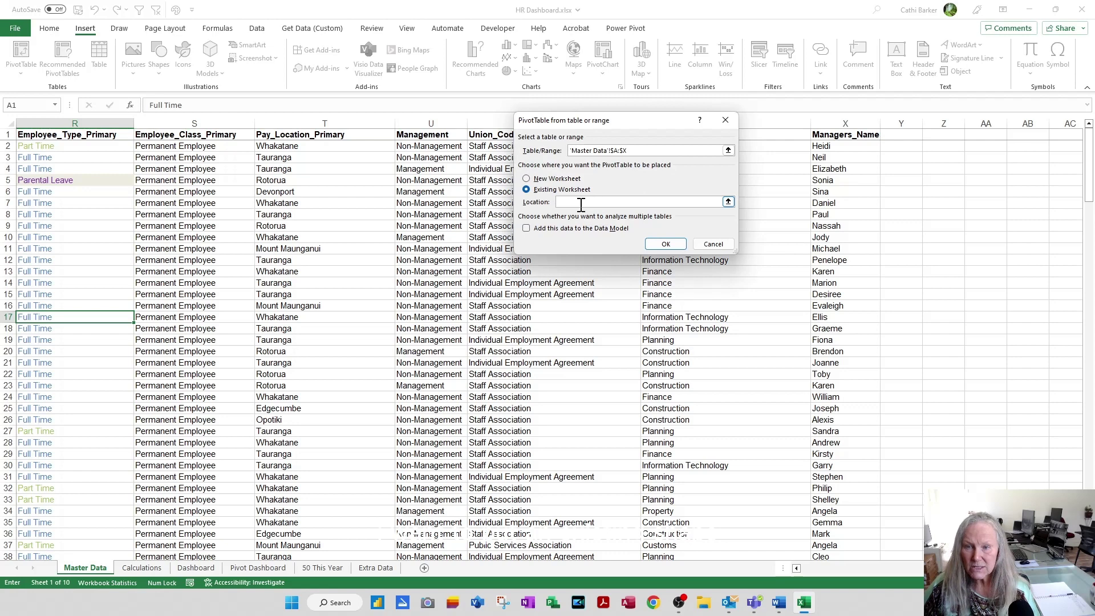
{"action": "left_click", "coordinate": [257, 567]}
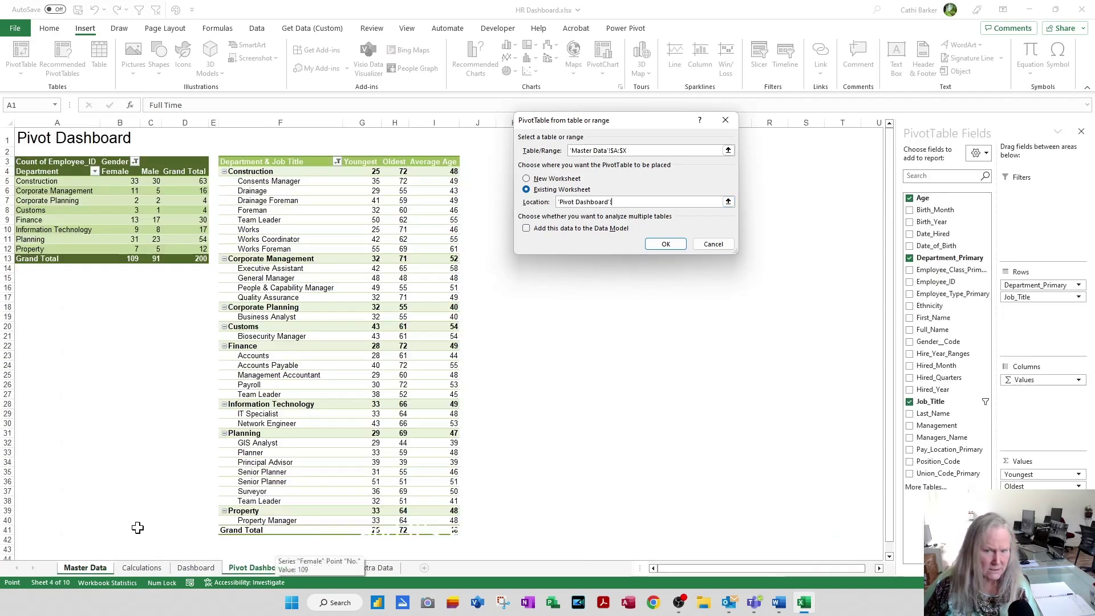
{"action": "left_click", "coordinate": [28, 423]}
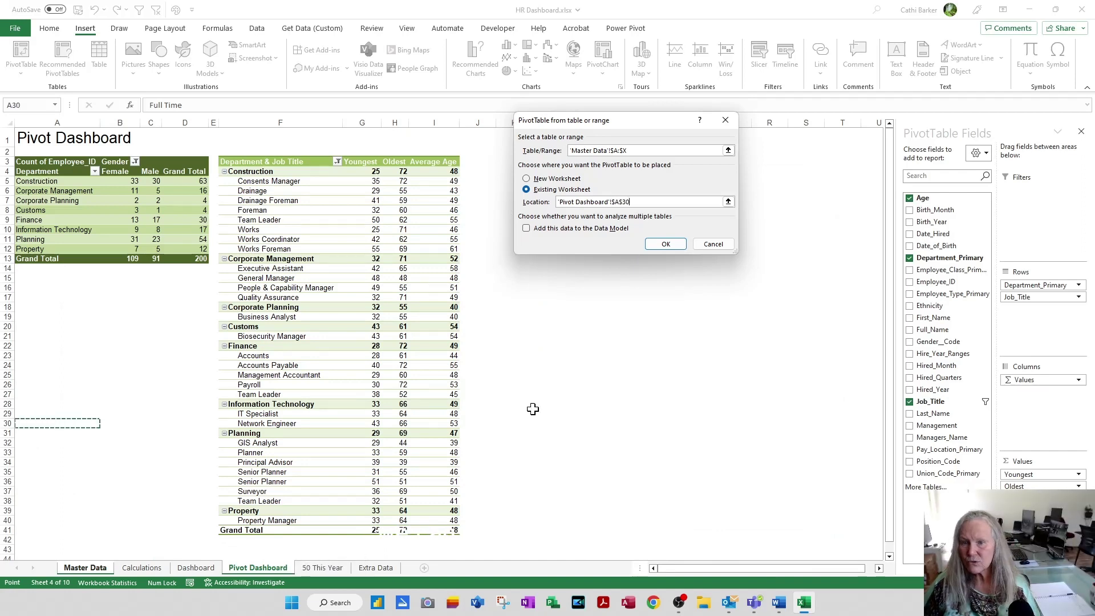
{"action": "left_click", "coordinate": [665, 244]}
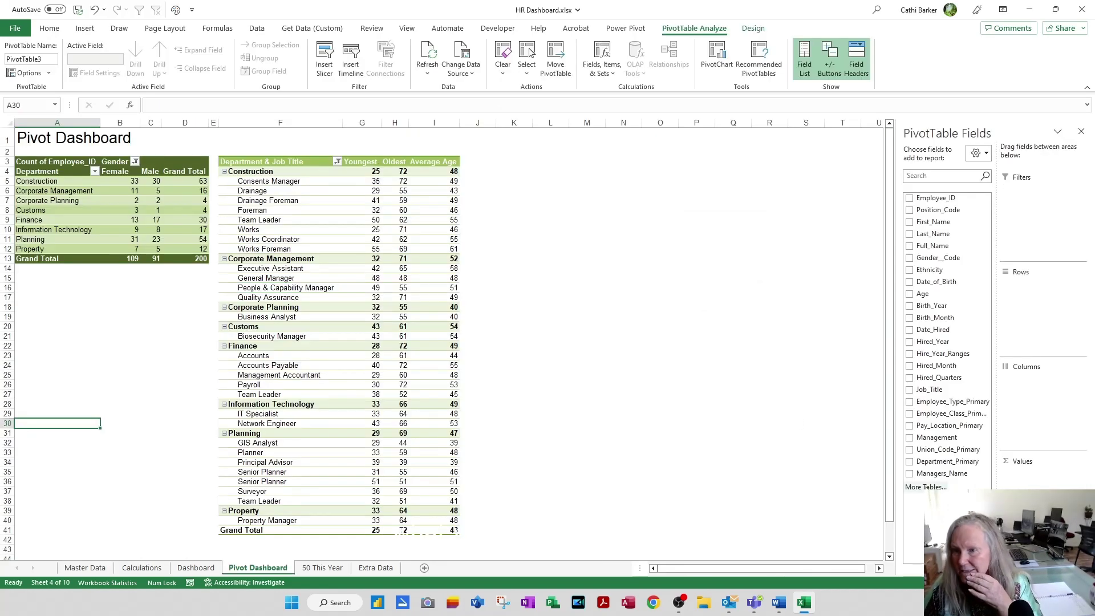
- Sort the new PivotTable's field list A to Z, and add Gender__Code and Management as its row fields
{"action": "left_click", "coordinate": [982, 155]}
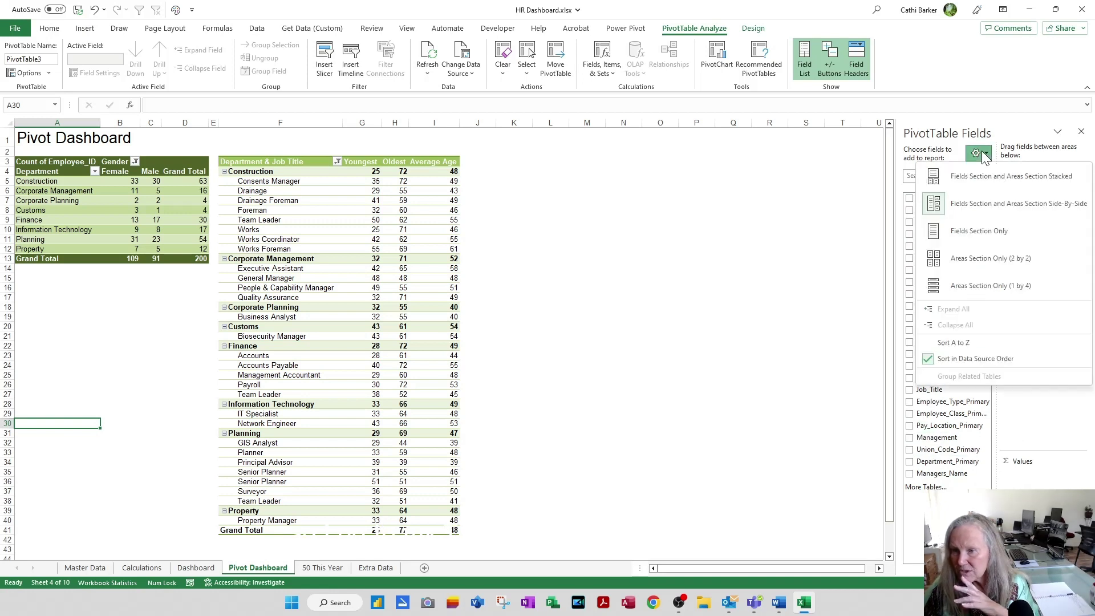
{"action": "left_click", "coordinate": [953, 343]}
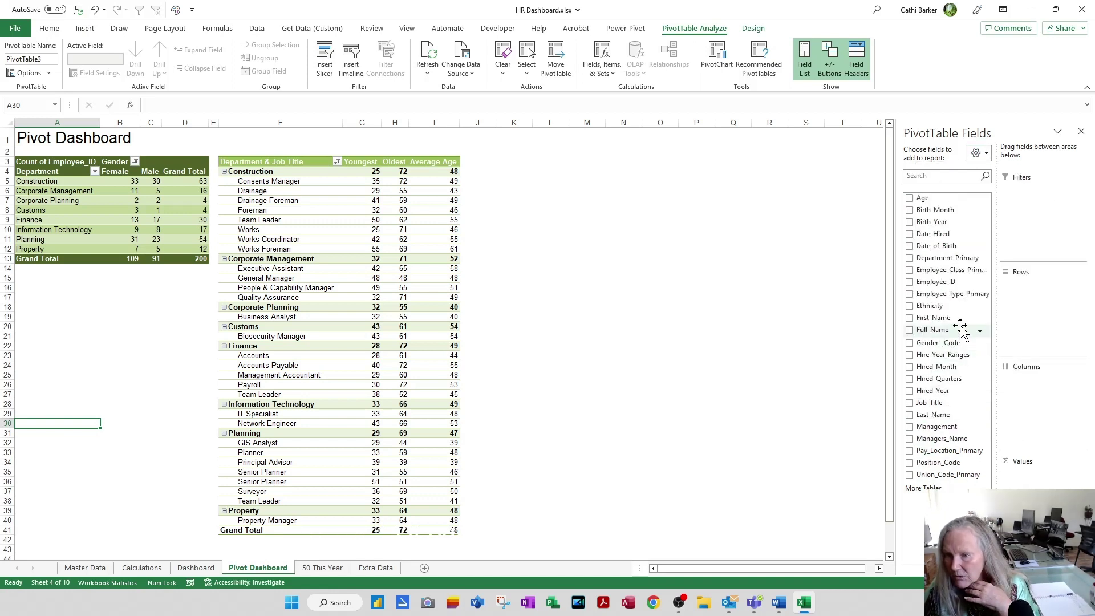
{"action": "left_click_drag", "start_coordinate": [947, 341], "coordinate": [1051, 319]}
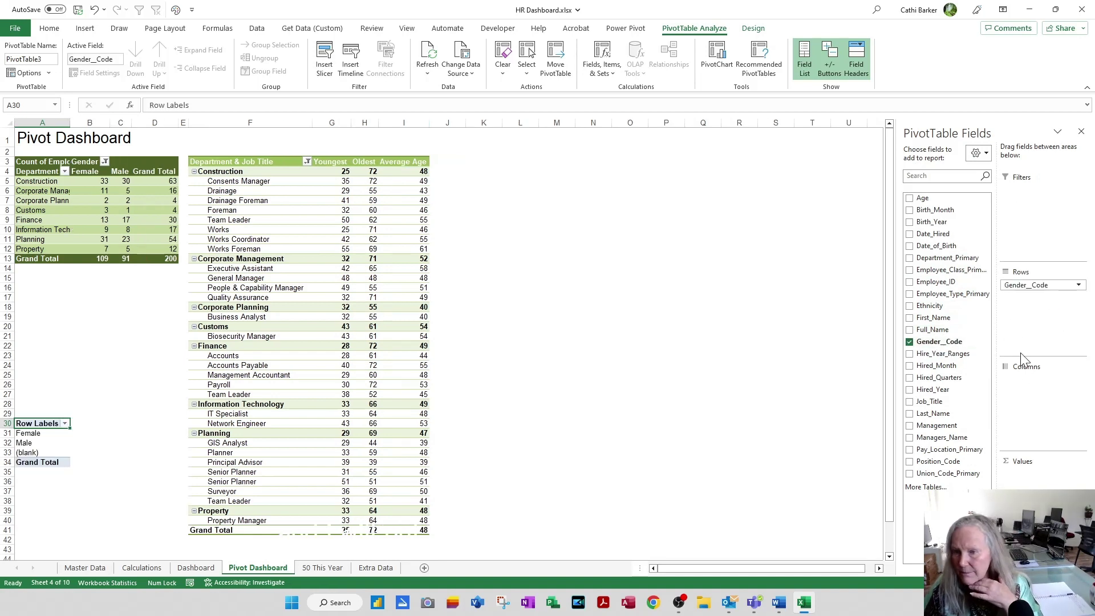
{"action": "left_click_drag", "start_coordinate": [973, 435], "coordinate": [1060, 324]}
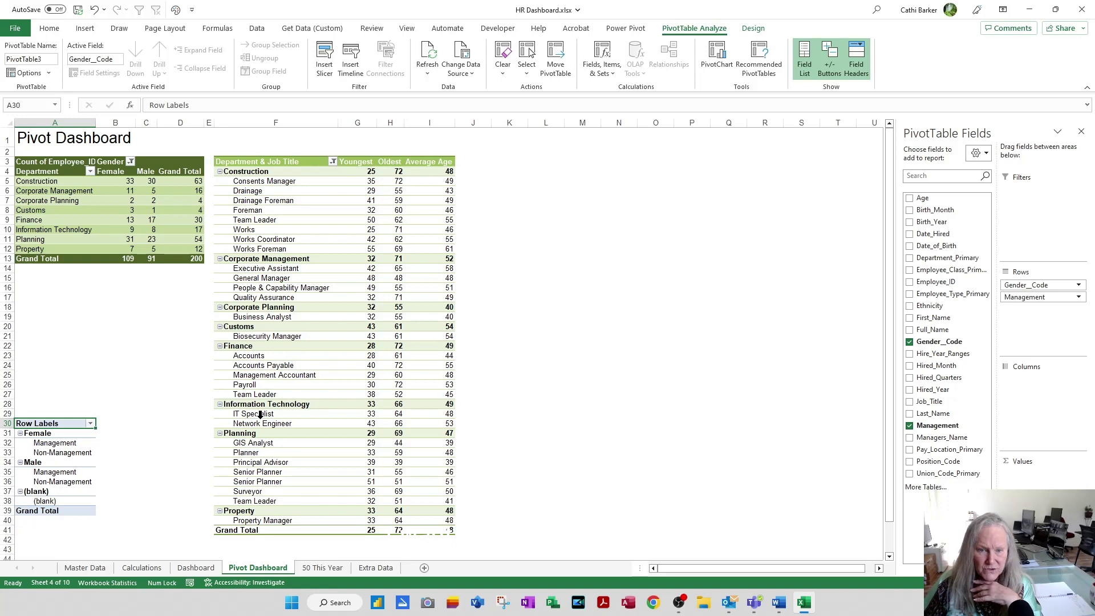
- Filter the (blank) gender out of the gender and management PivotTable
{"action": "left_click", "coordinate": [90, 423]}
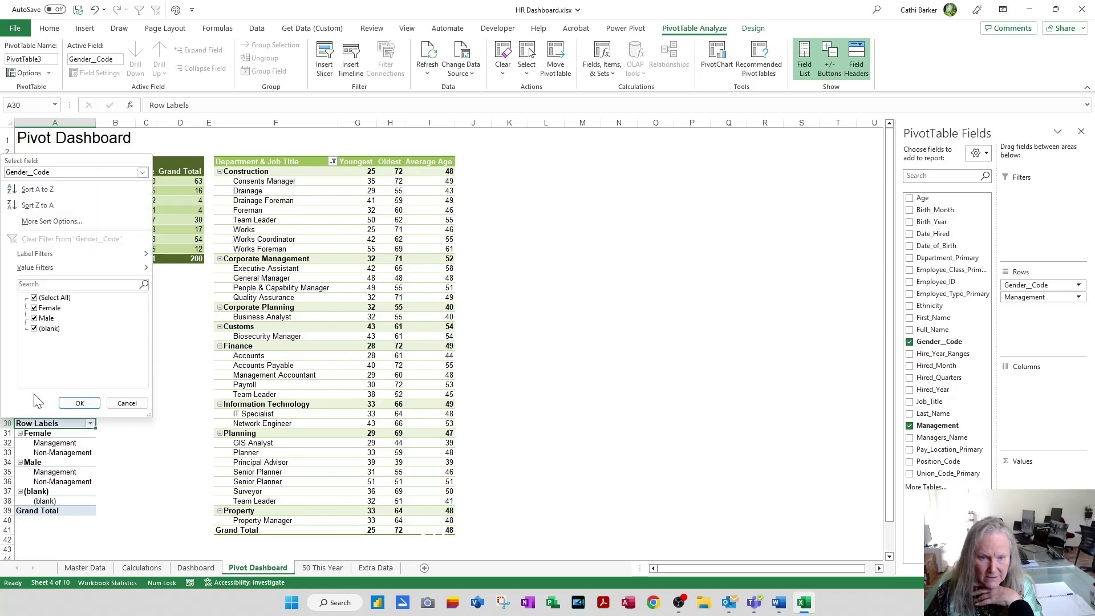
{"action": "left_click", "coordinate": [45, 329]}
{"action": "left_click", "coordinate": [79, 403]}
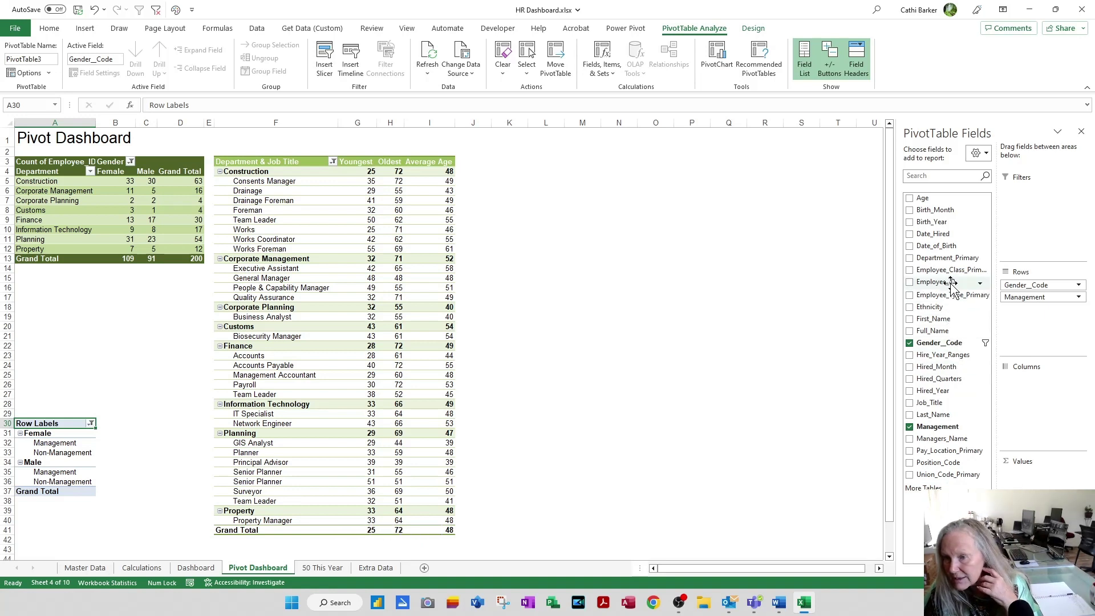
- Add Employee_ID as the value field of the gender and management PivotTable, shown as % of Column Total and named %
{"action": "left_click_drag", "start_coordinate": [949, 282], "coordinate": [1025, 473]}
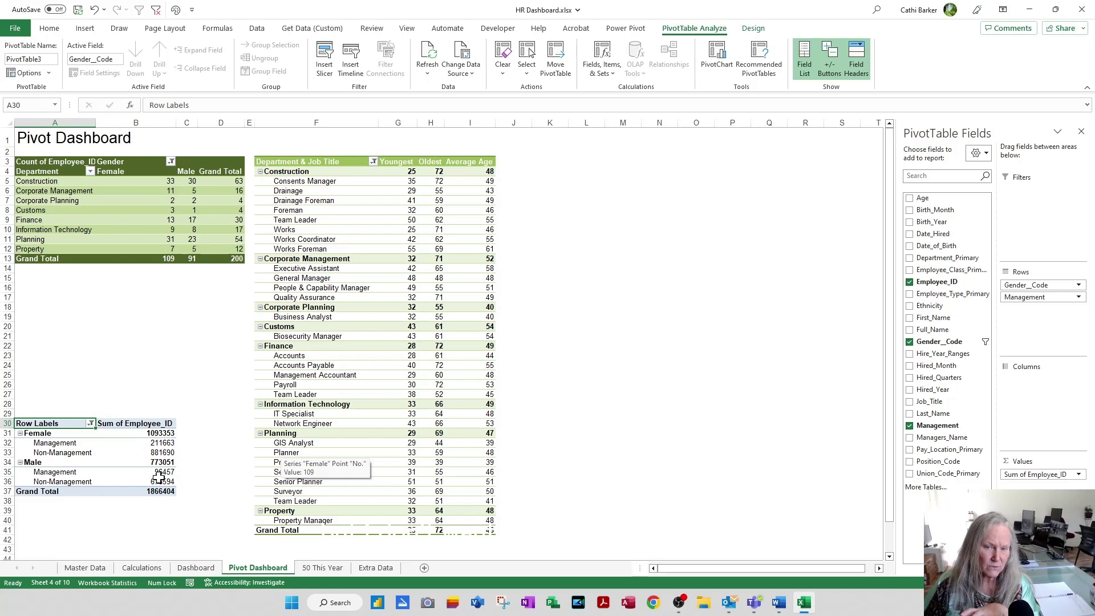
{"action": "mouse_move", "coordinate": [166, 479]}
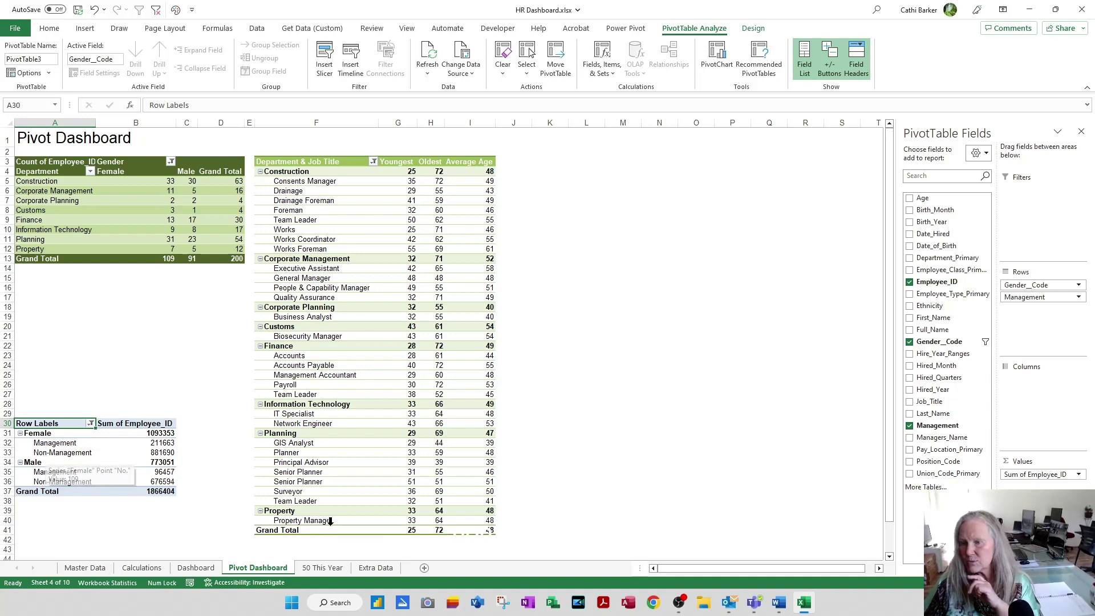
{"action": "left_click", "coordinate": [1058, 476]}
{"action": "left_click", "coordinate": [1056, 464]}
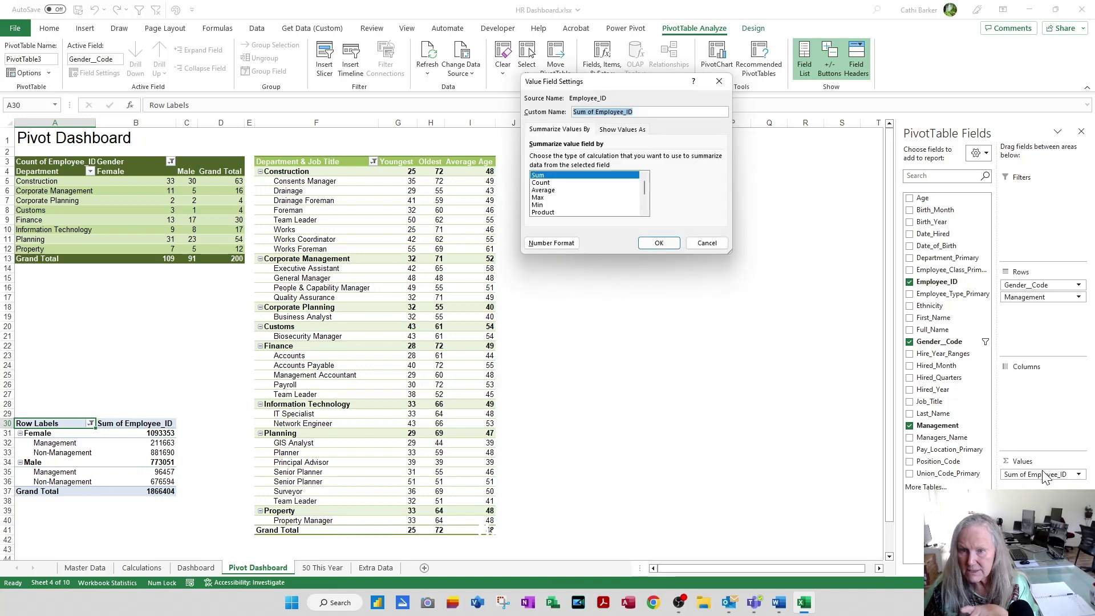
{"action": "left_click", "coordinate": [636, 132]}
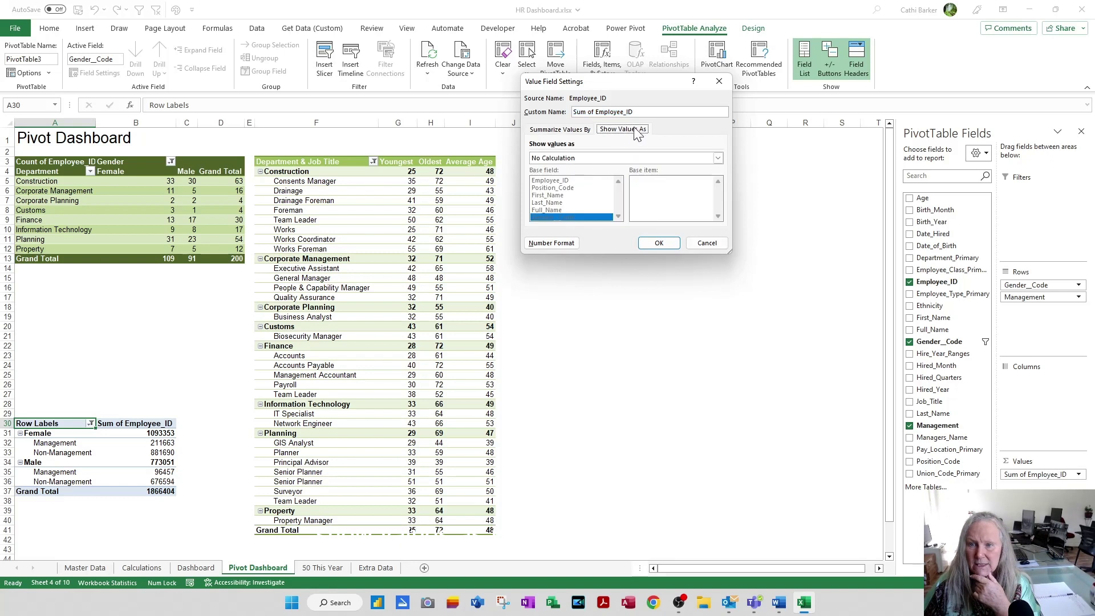
{"action": "left_click", "coordinate": [556, 160]}
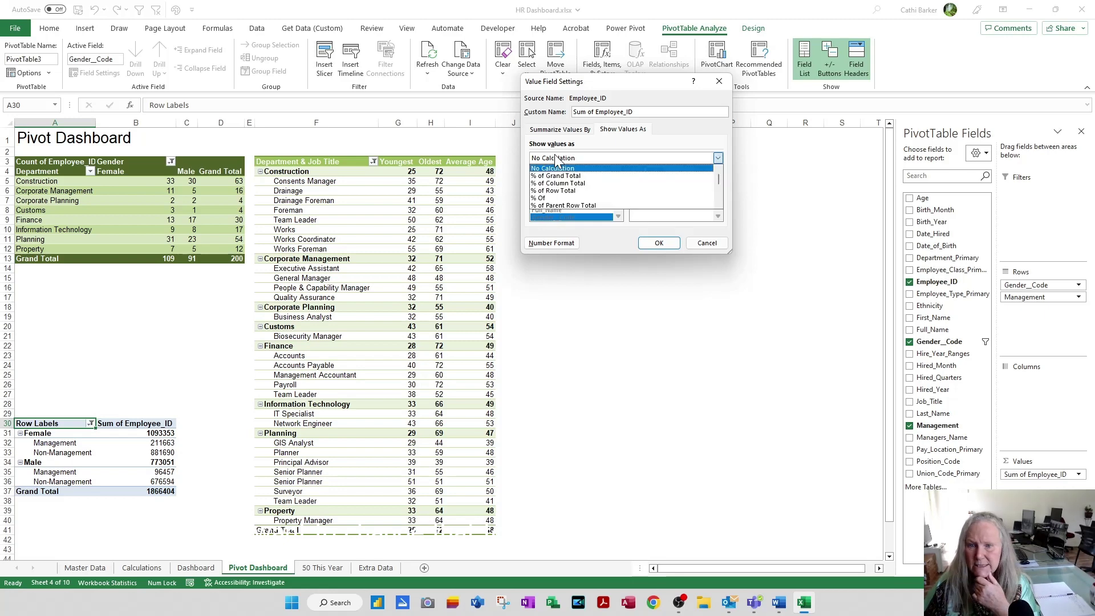
{"action": "left_click", "coordinate": [560, 183]}
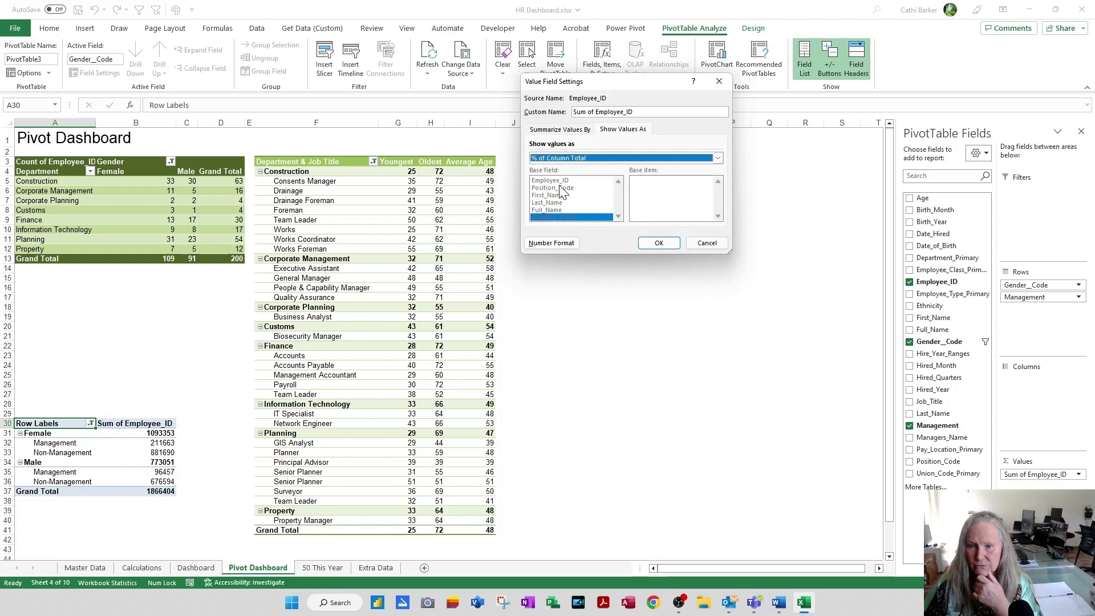
{"action": "left_click_drag", "start_coordinate": [654, 108], "coordinate": [497, 110]}
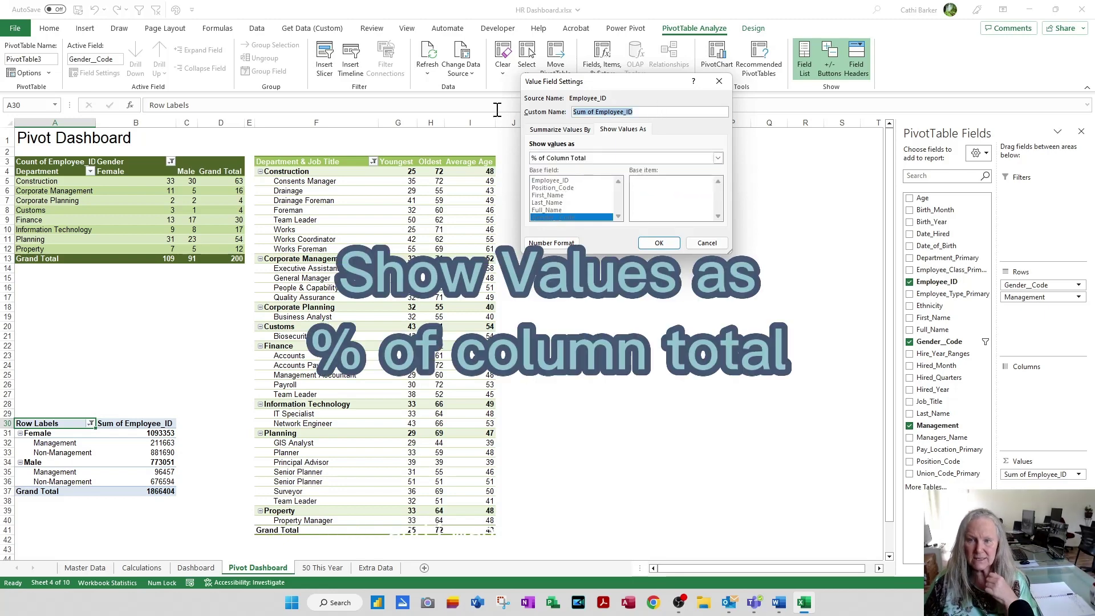
{"action": "type", "text": "%"}
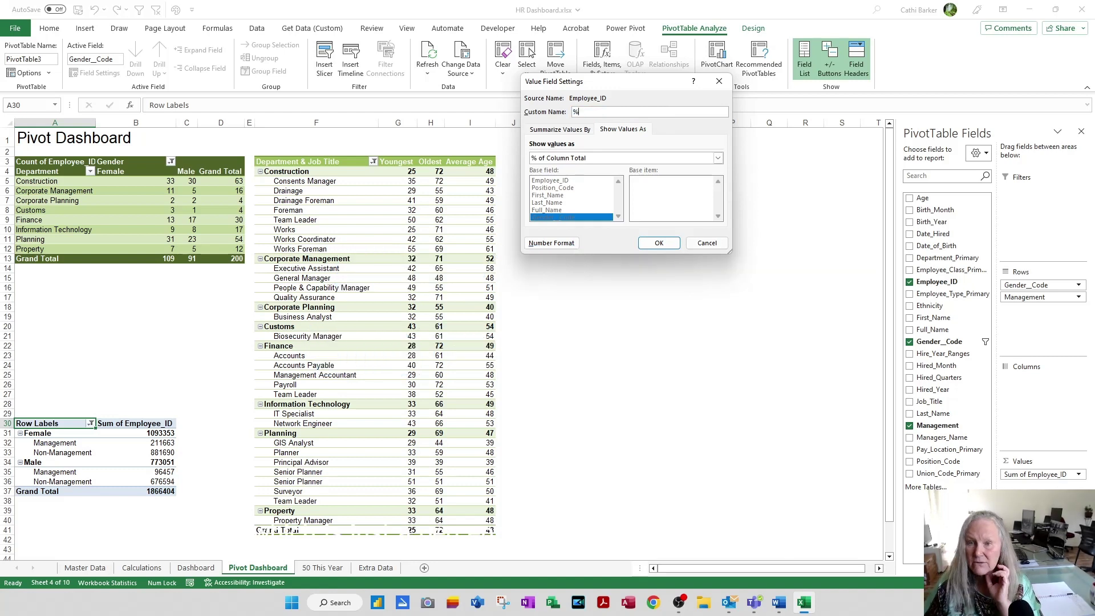
{"action": "left_click", "coordinate": [661, 243]}
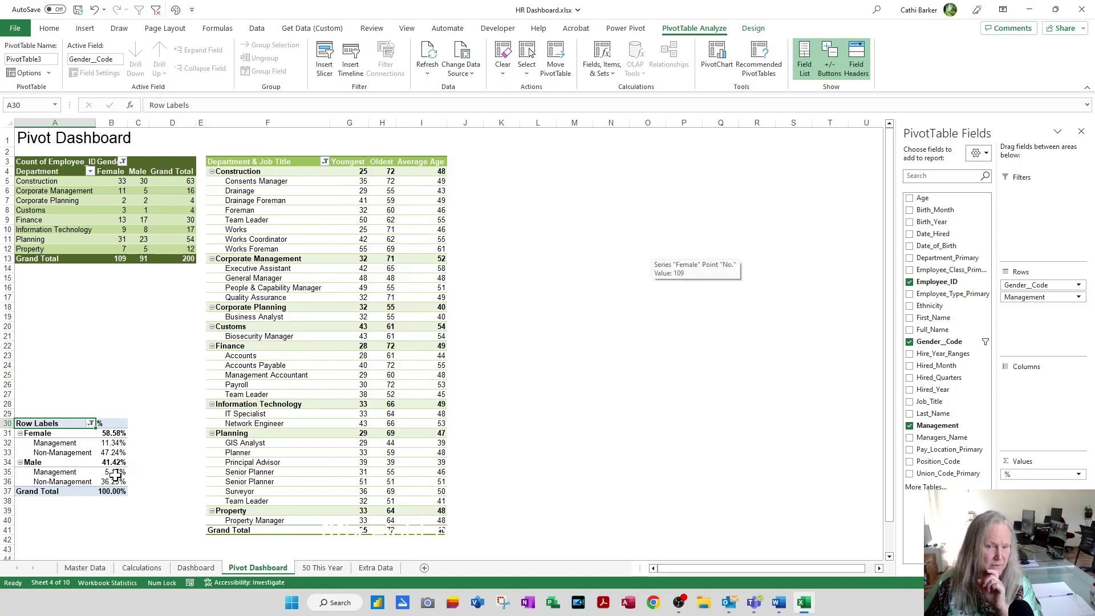
- Format the % value field as Percentage with 0 decimal places
{"action": "mouse_move", "coordinate": [111, 483]}
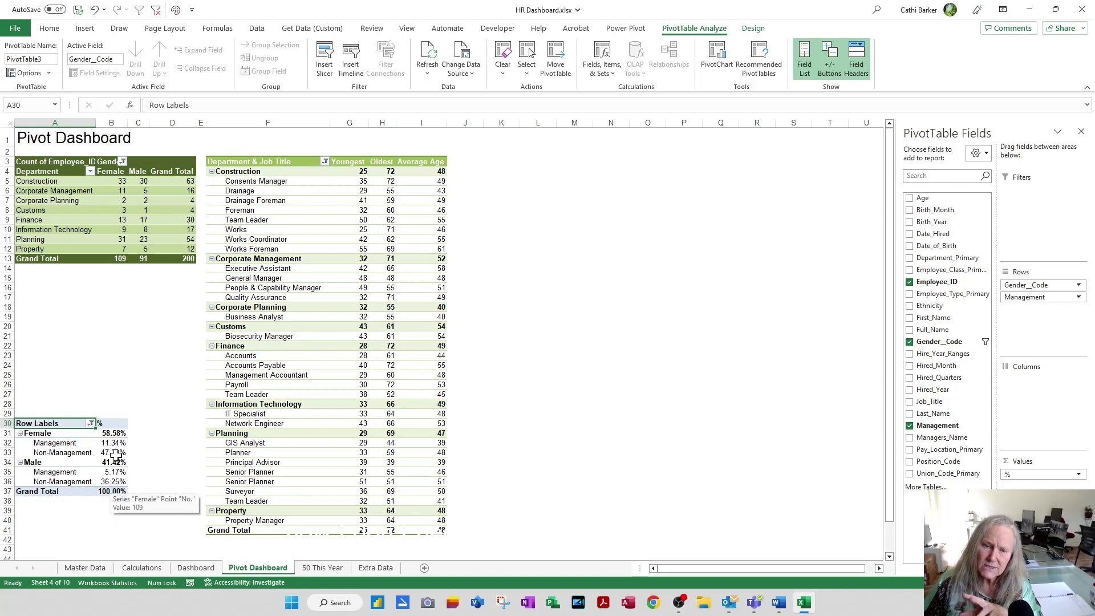
{"action": "left_click", "coordinate": [1041, 475]}
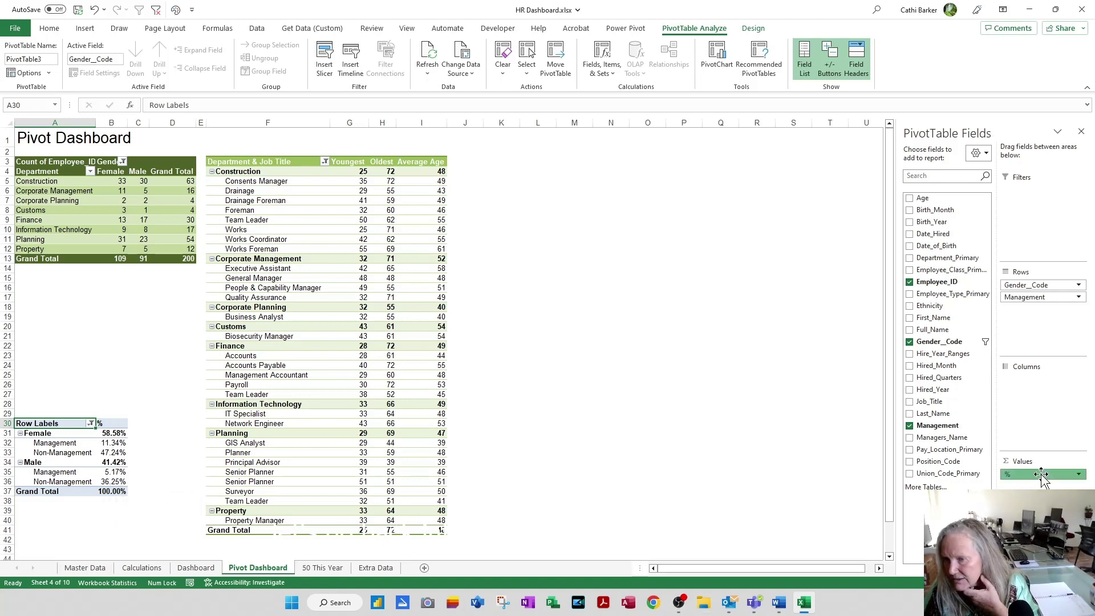
{"action": "left_click", "coordinate": [1041, 463]}
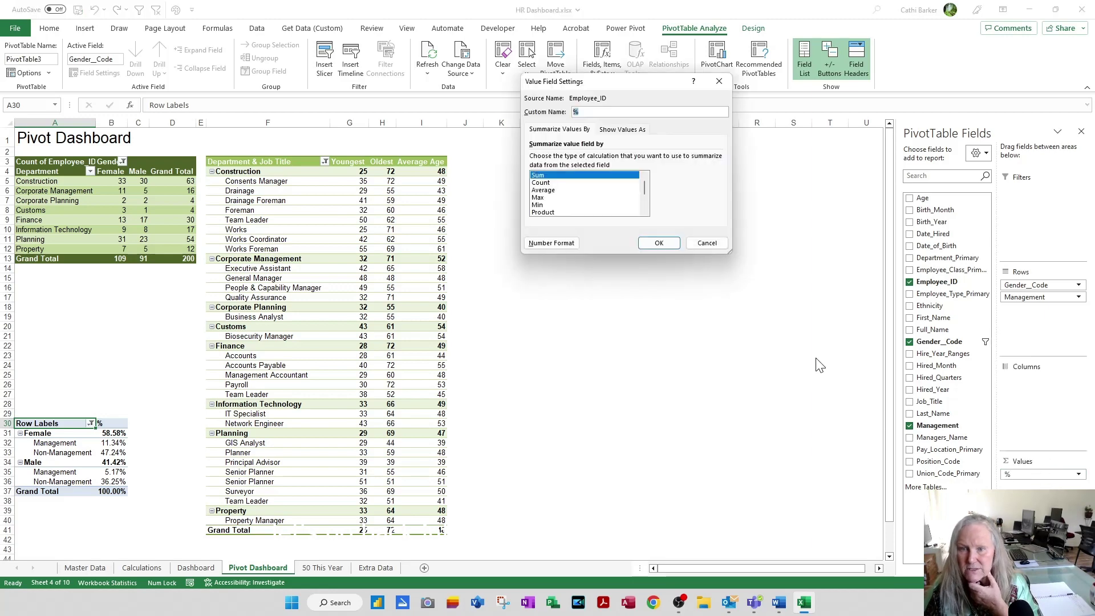
{"action": "left_click", "coordinate": [569, 245]}
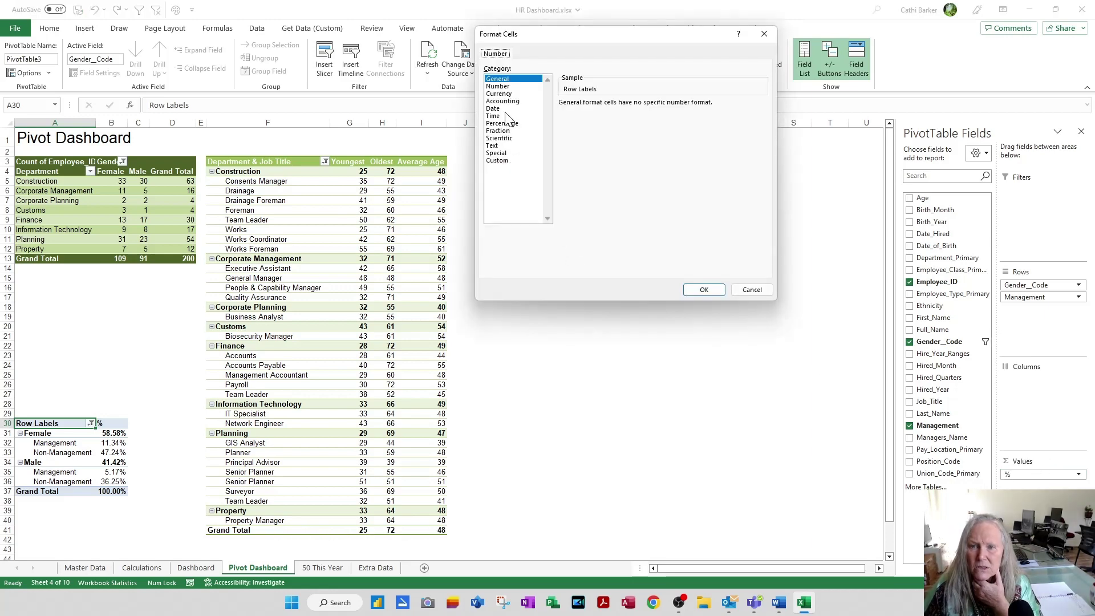
{"action": "left_click", "coordinate": [503, 123]}
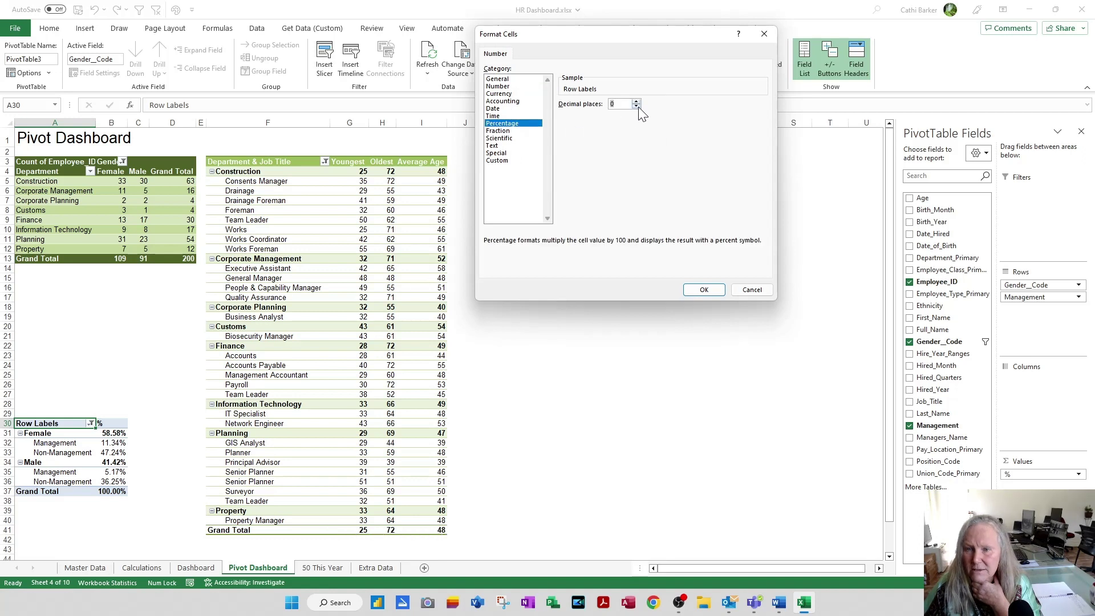
{"action": "left_click", "coordinate": [703, 289]}
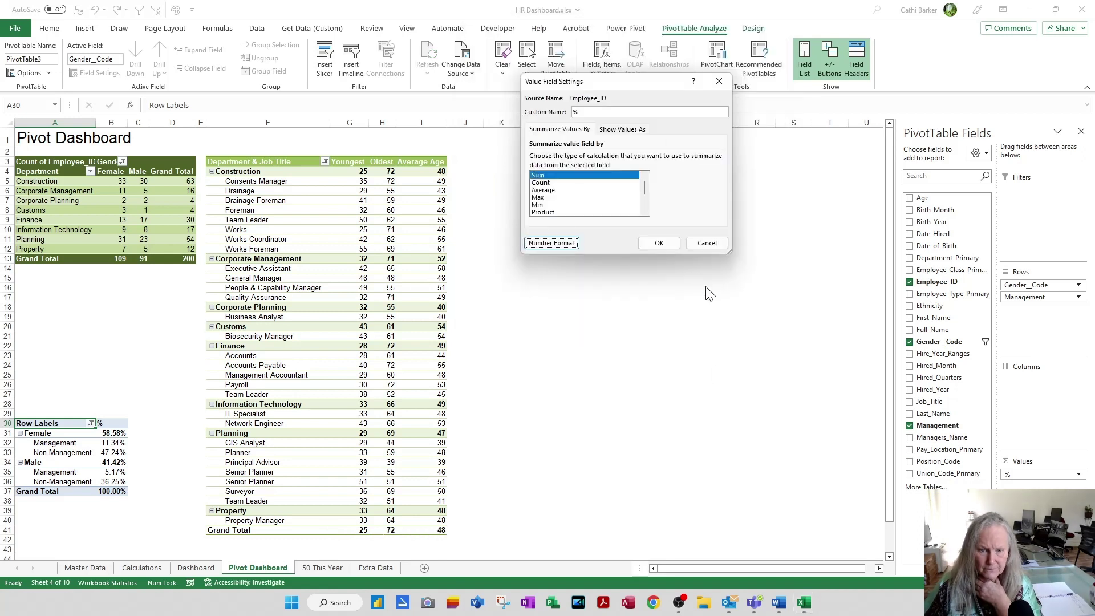
{"action": "left_click", "coordinate": [661, 243]}
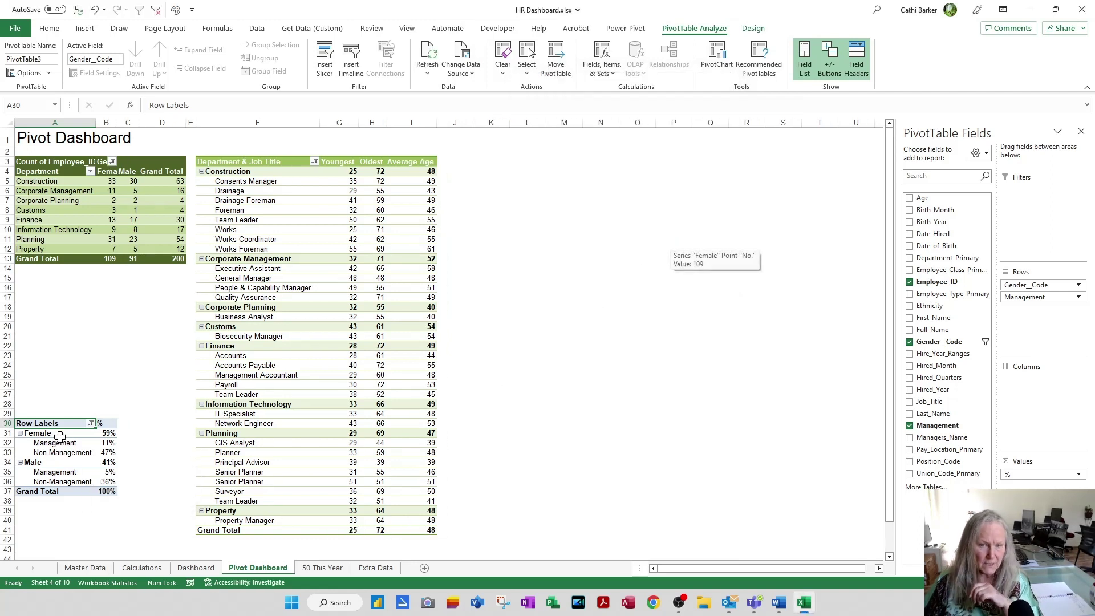
- Rename the Row Labels header in cell A30 as Gender
{"action": "type", "text": "Gend"}
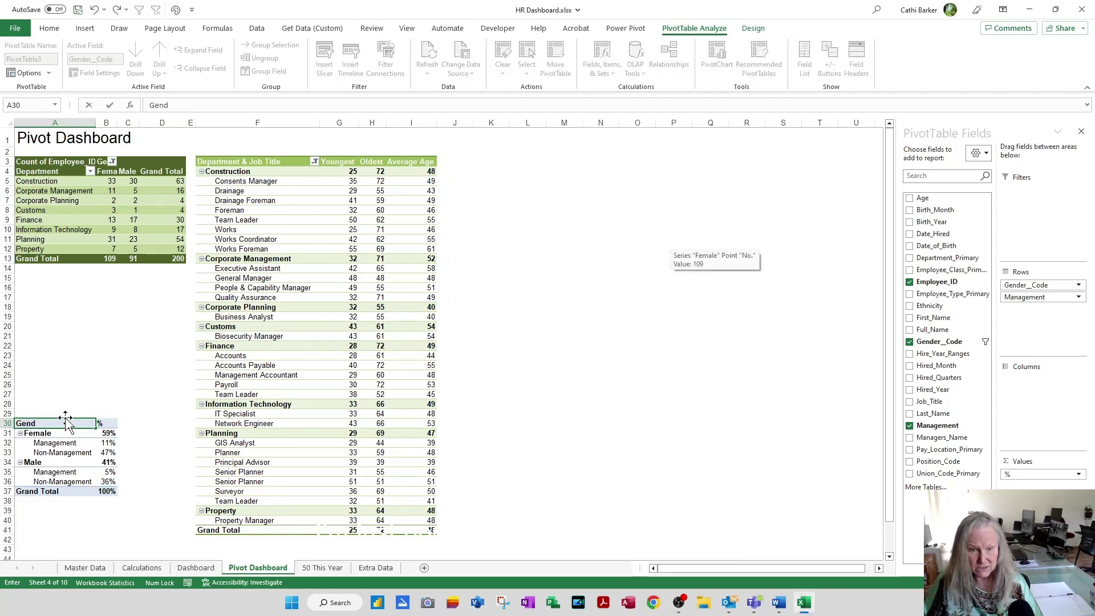
{"action": "type", "text": "er"}
{"action": "key", "text": "Return"}
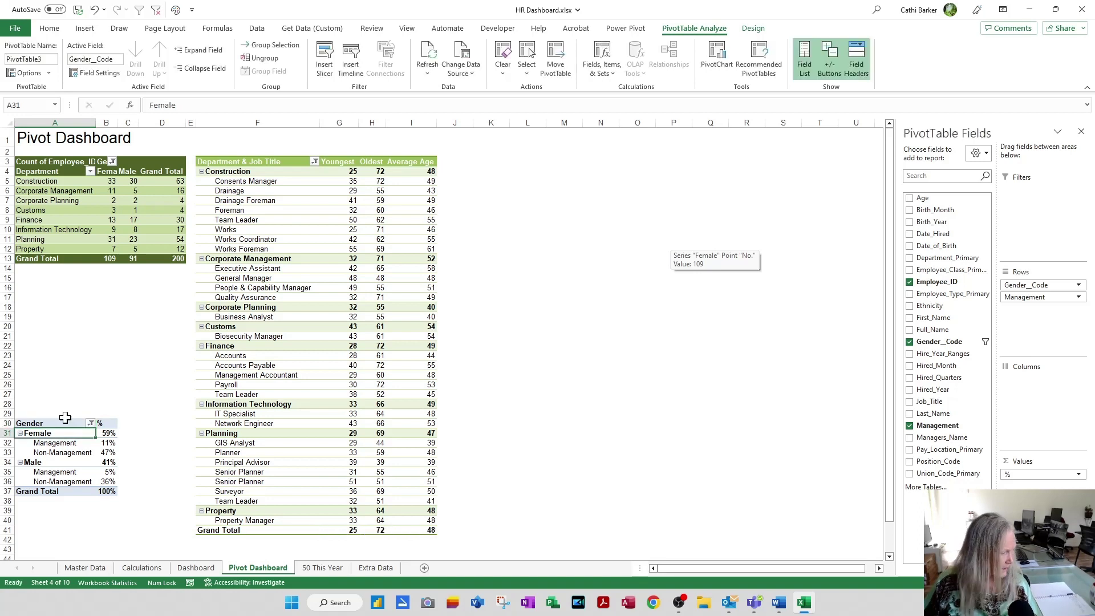
- Apply a light green Medium PivotTable style with banded rows to the gender and management PivotTable
{"action": "left_click", "coordinate": [753, 28]}
{"action": "left_click", "coordinate": [556, 68]}
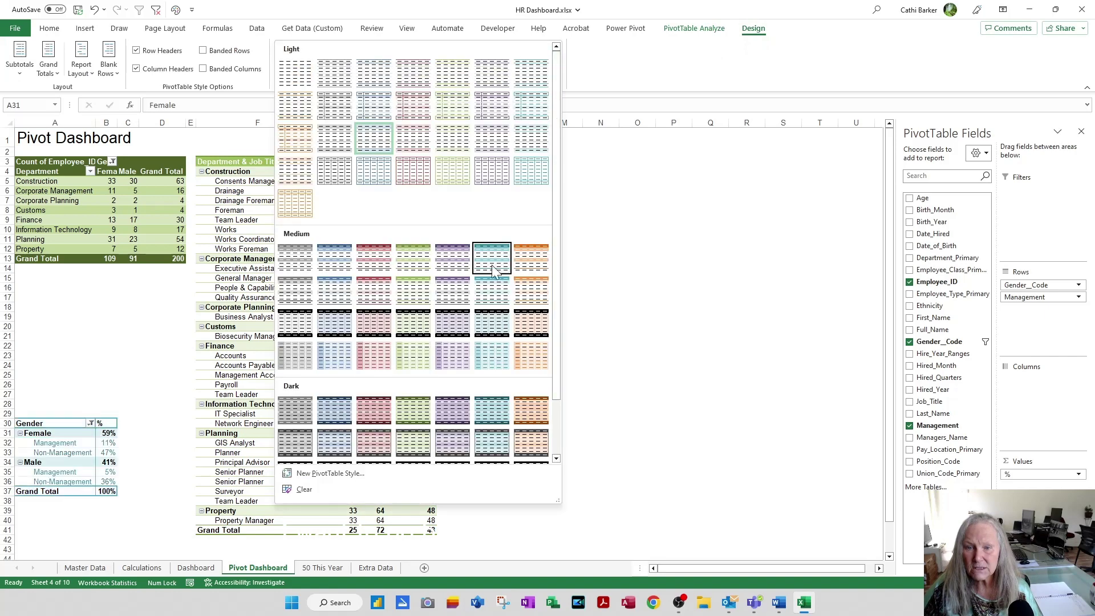
{"action": "left_click", "coordinate": [418, 306]}
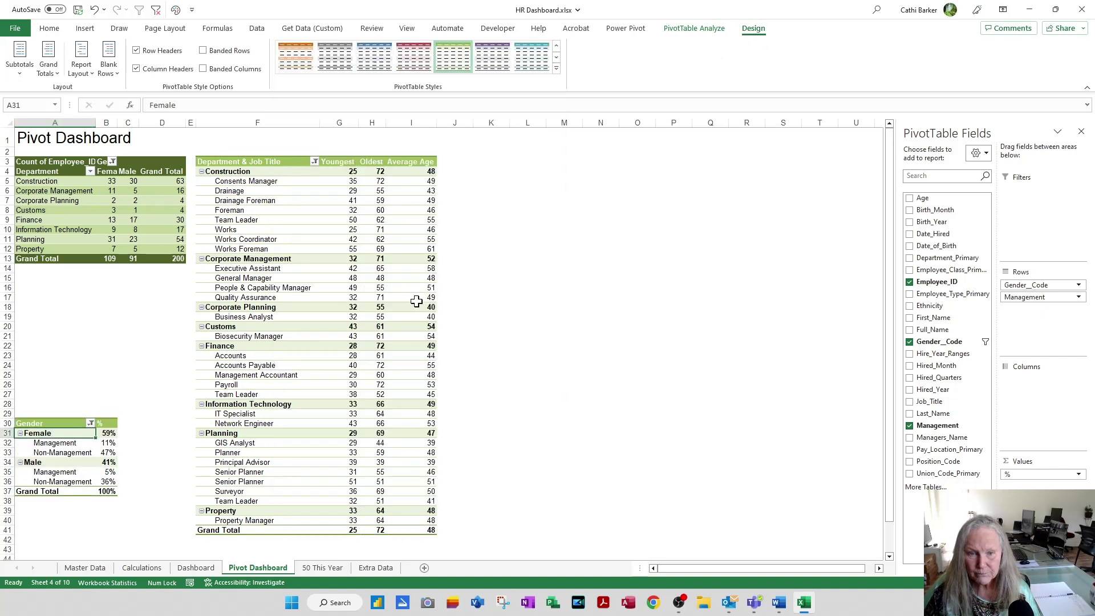
{"action": "left_click", "coordinate": [244, 53]}
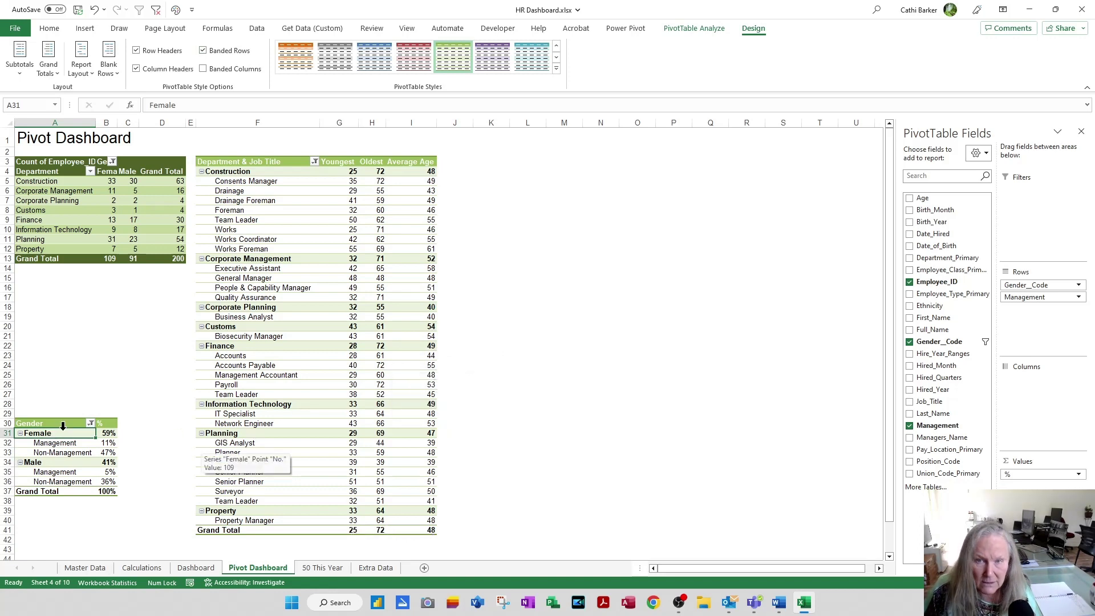
- Move the gender and management PivotTable to cell A31 on the Pivot Dashboard sheet
{"action": "left_click", "coordinate": [51, 462], "text": "ctrl"}
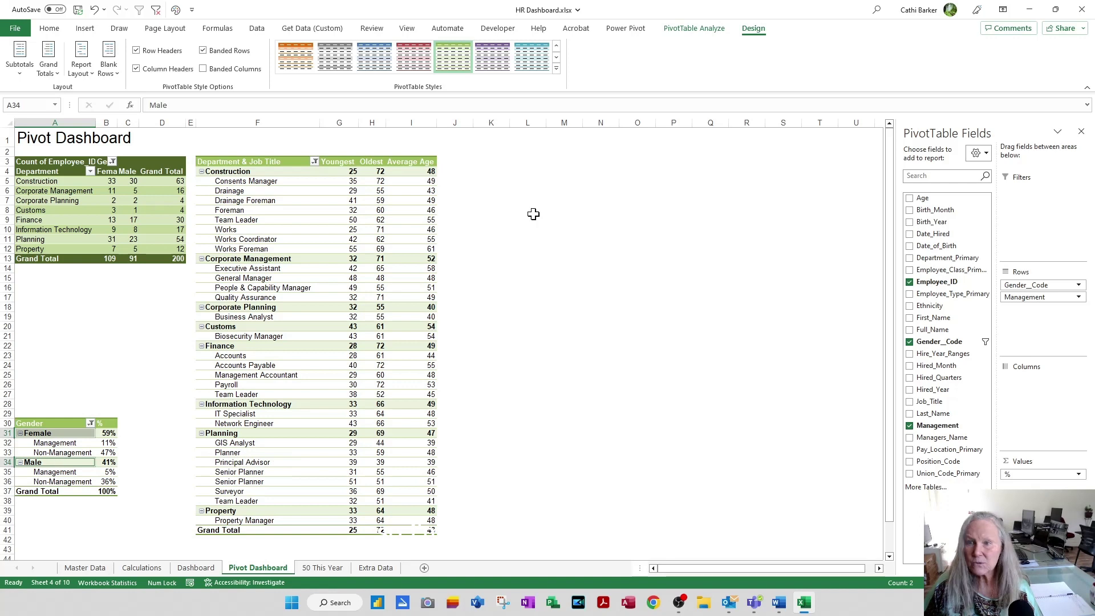
{"action": "left_click", "coordinate": [693, 31]}
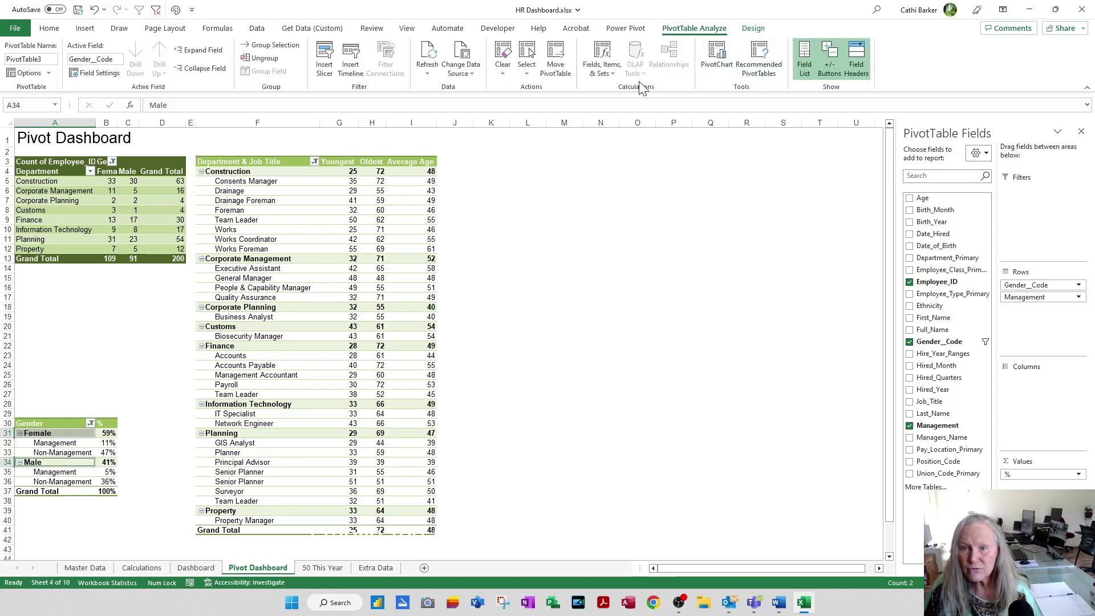
{"action": "left_click", "coordinate": [557, 64]}
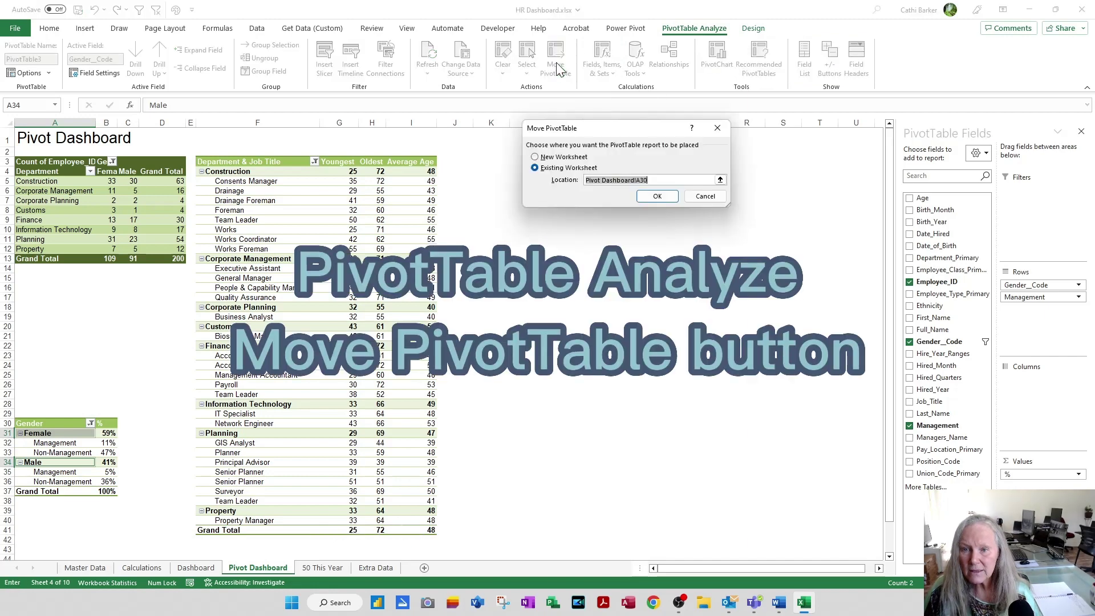
{"action": "left_click", "coordinate": [32, 434]}
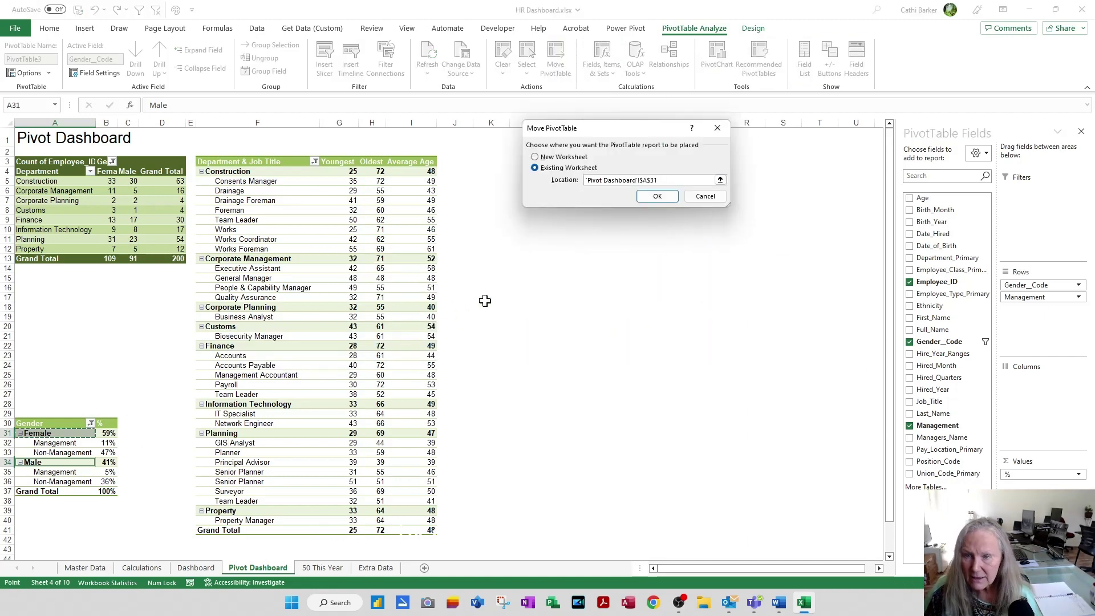
{"action": "left_click", "coordinate": [659, 199]}
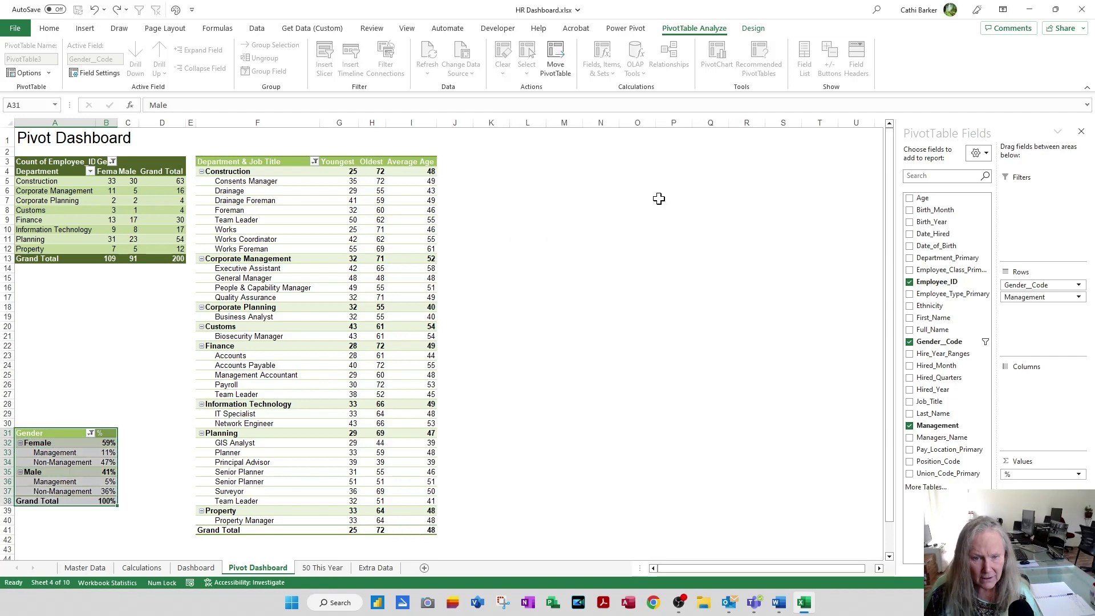
{"action": "left_click", "coordinate": [557, 381]}
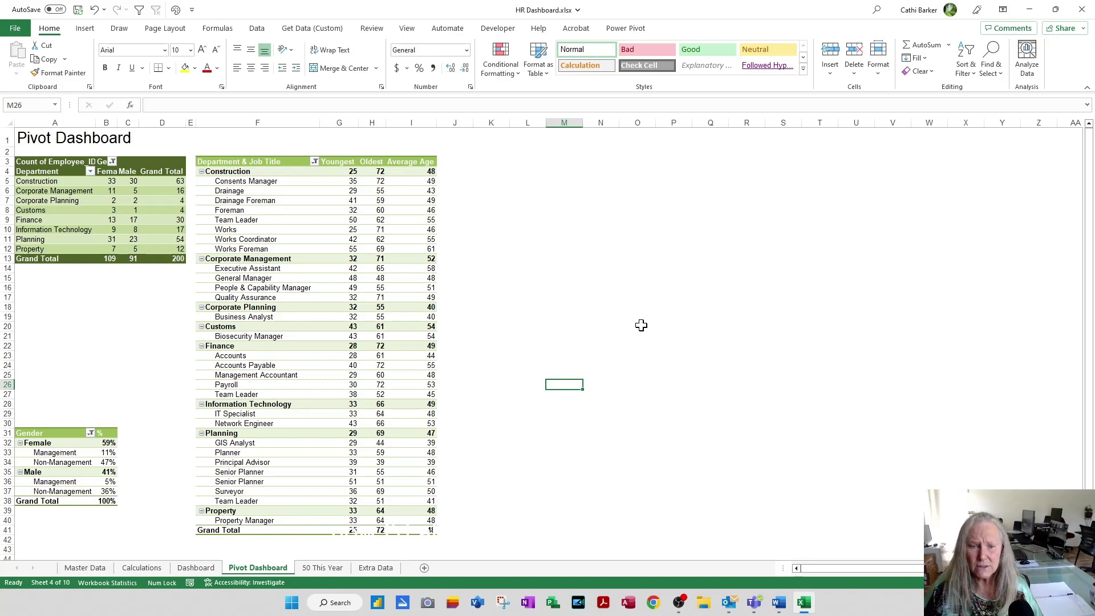
- Insert a Clustered Bar PivotChart based on the gender and management PivotTable
{"action": "left_click", "coordinate": [48, 454]}
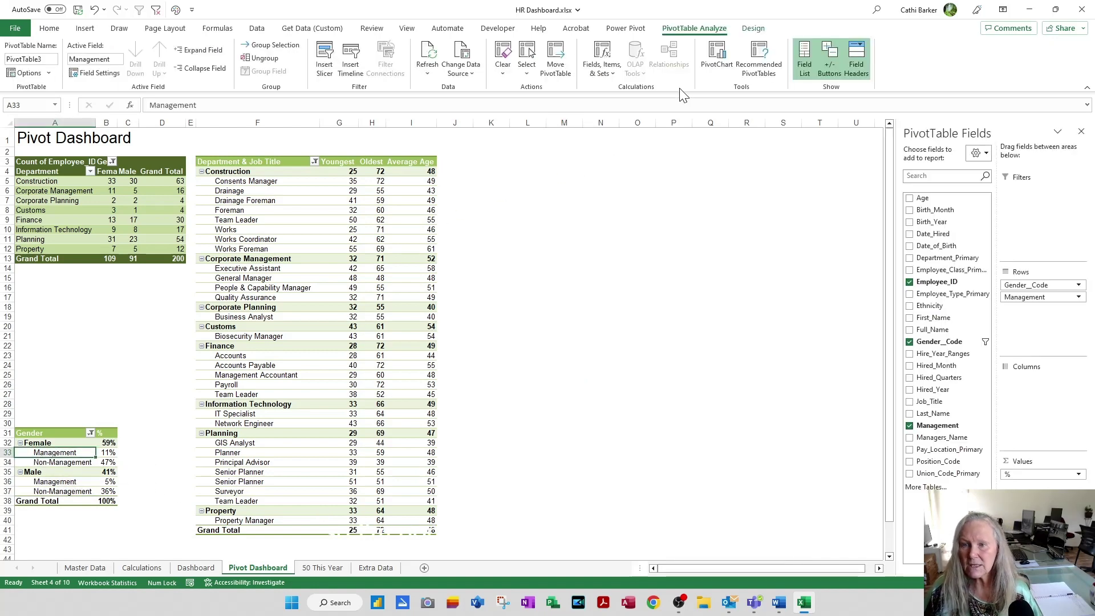
{"action": "left_click", "coordinate": [717, 57]}
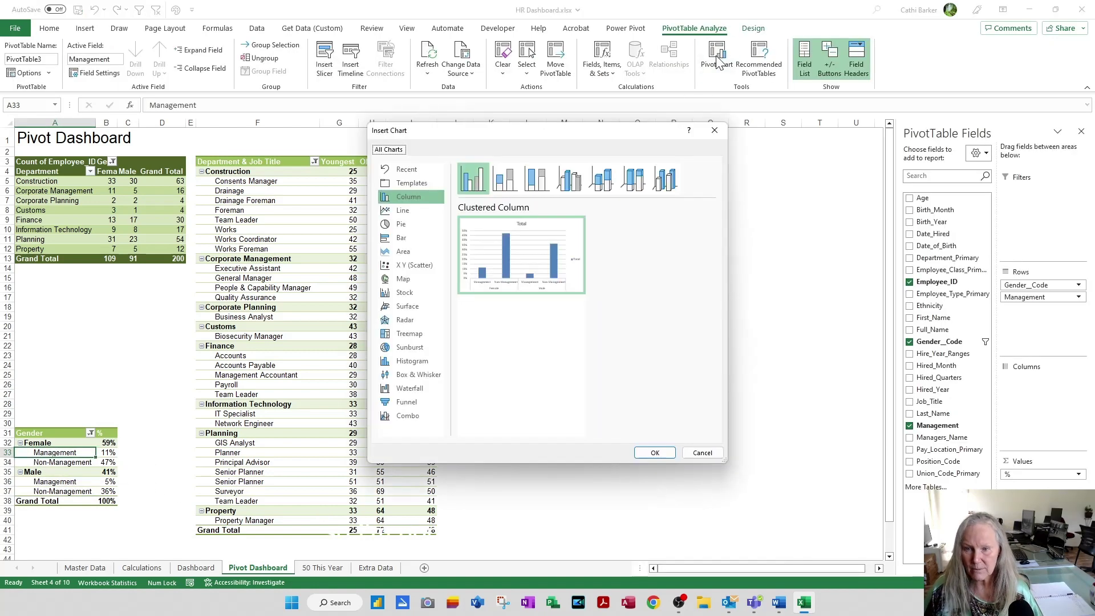
{"action": "left_click", "coordinate": [400, 239]}
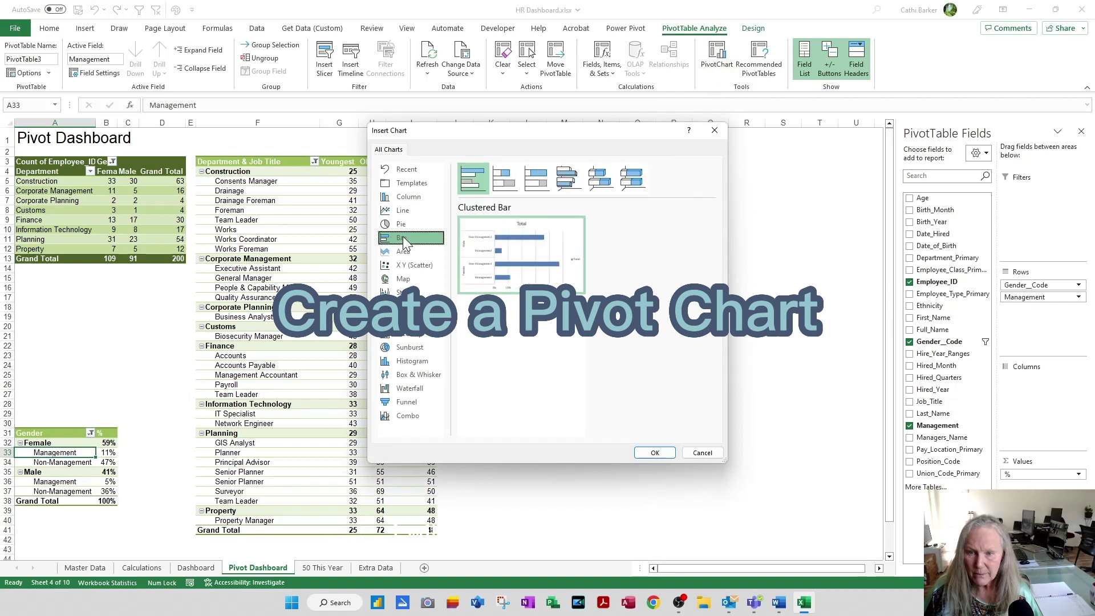
{"action": "left_click", "coordinate": [653, 452]}
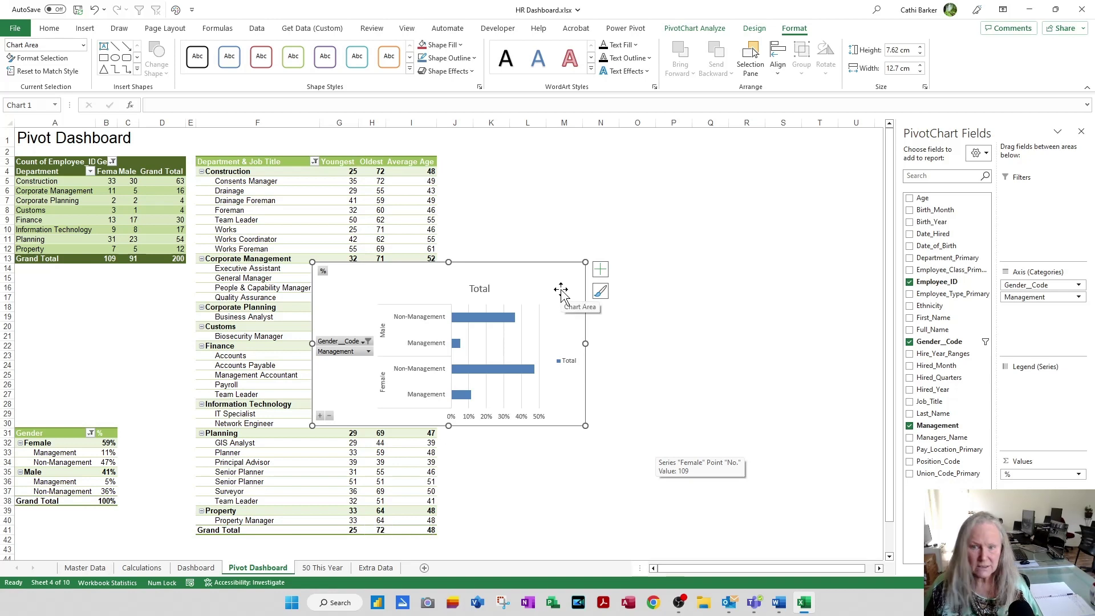
- Change the bar chart's title to Management & Gender
{"action": "left_click", "coordinate": [479, 289]}
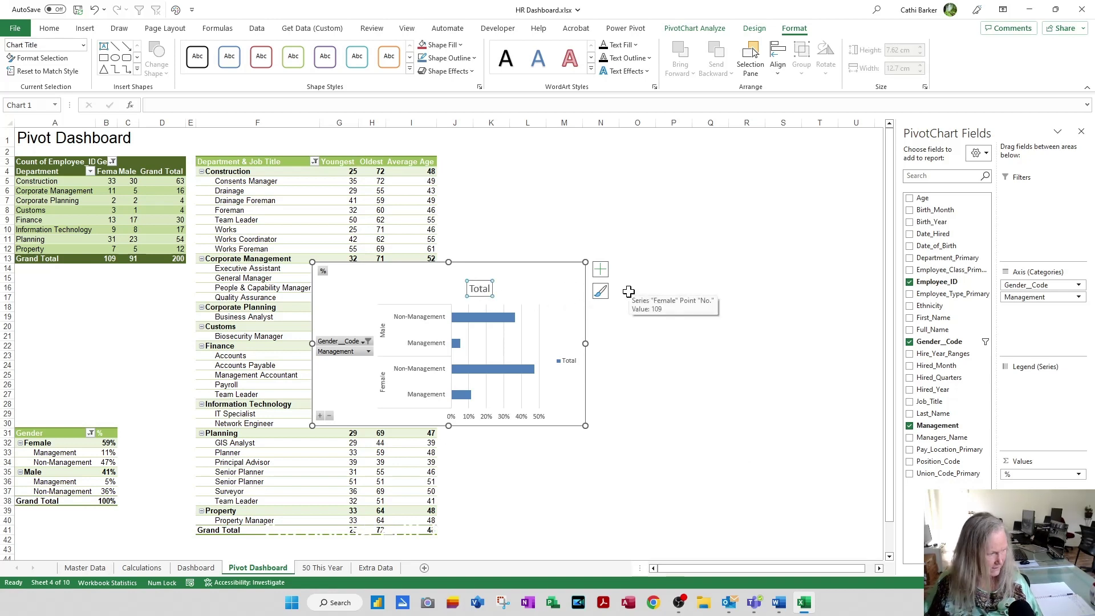
{"action": "type", "text": "Man"}
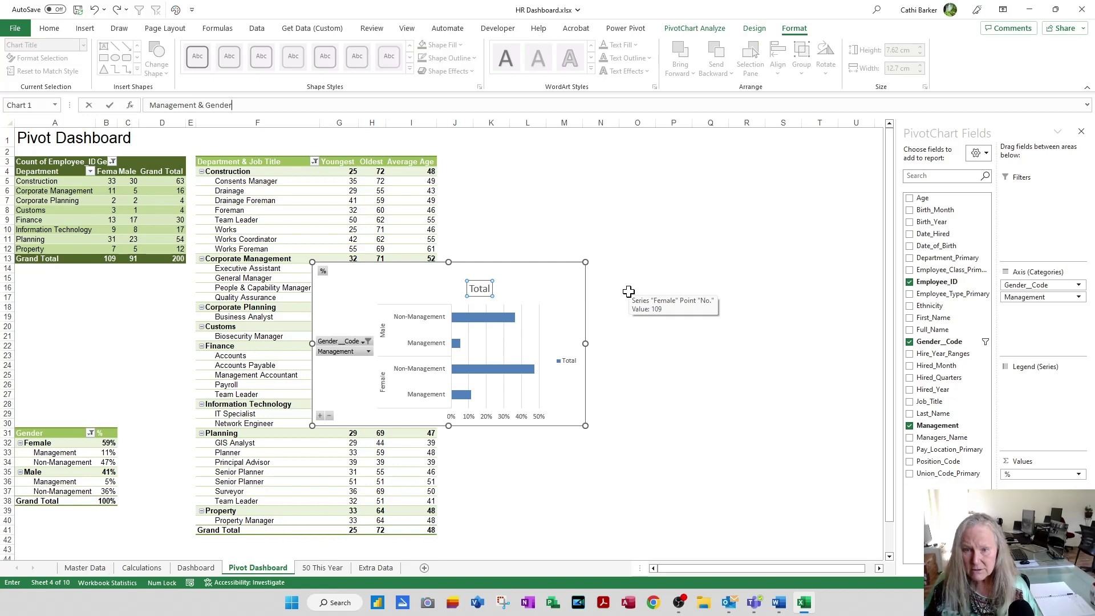
{"action": "type", "text": "agement & Gender"}
{"action": "key", "text": "Return"}
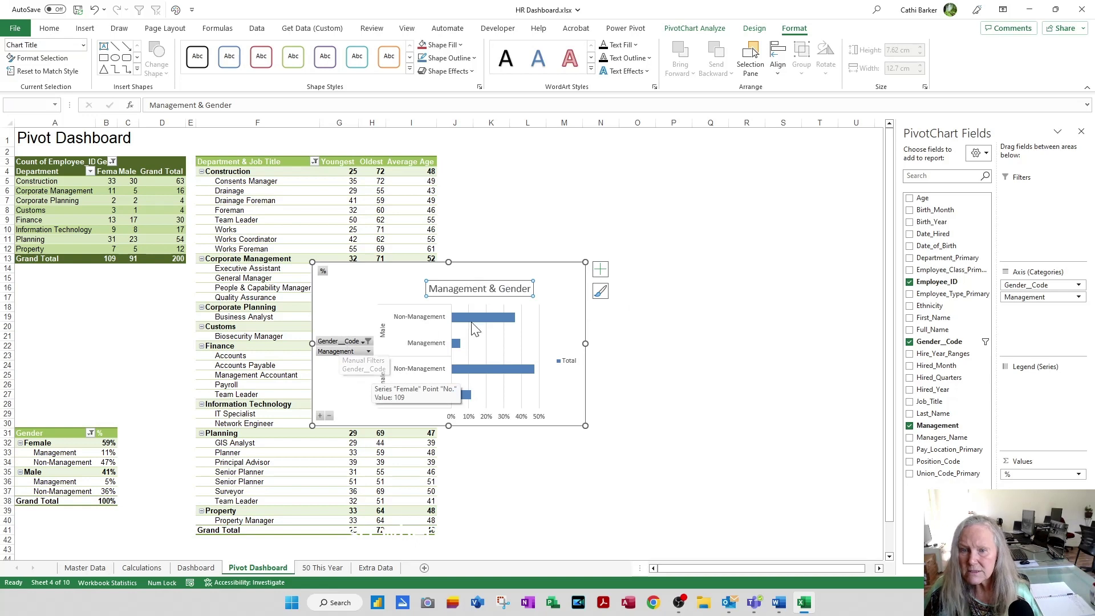
{"action": "left_click", "coordinate": [560, 289]}
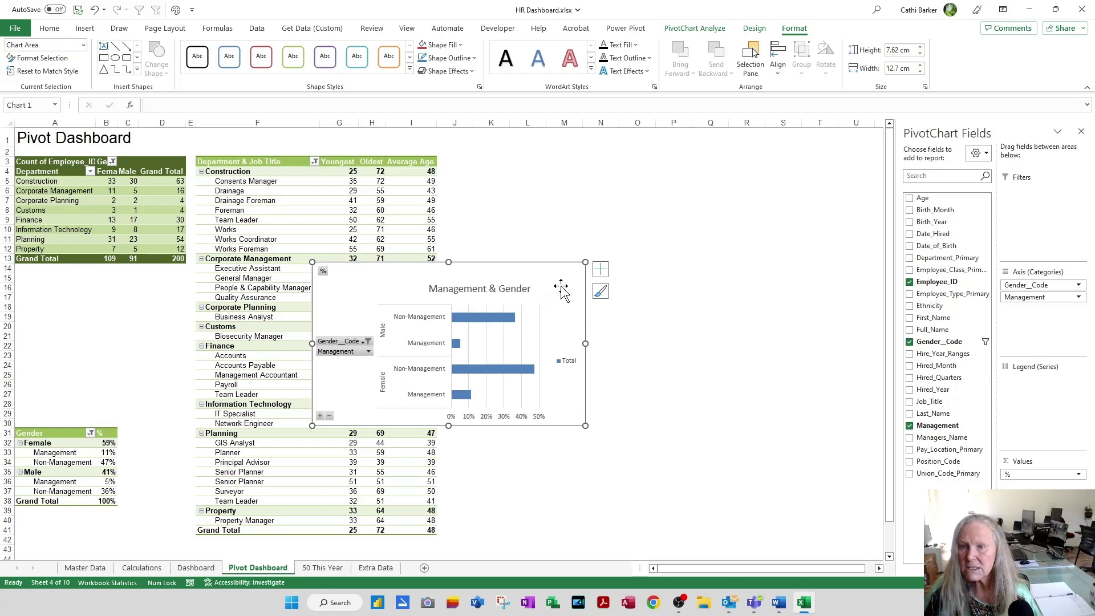
- Hide the field buttons on the Management & Gender chart and delete its legend
{"action": "left_click", "coordinate": [678, 31]}
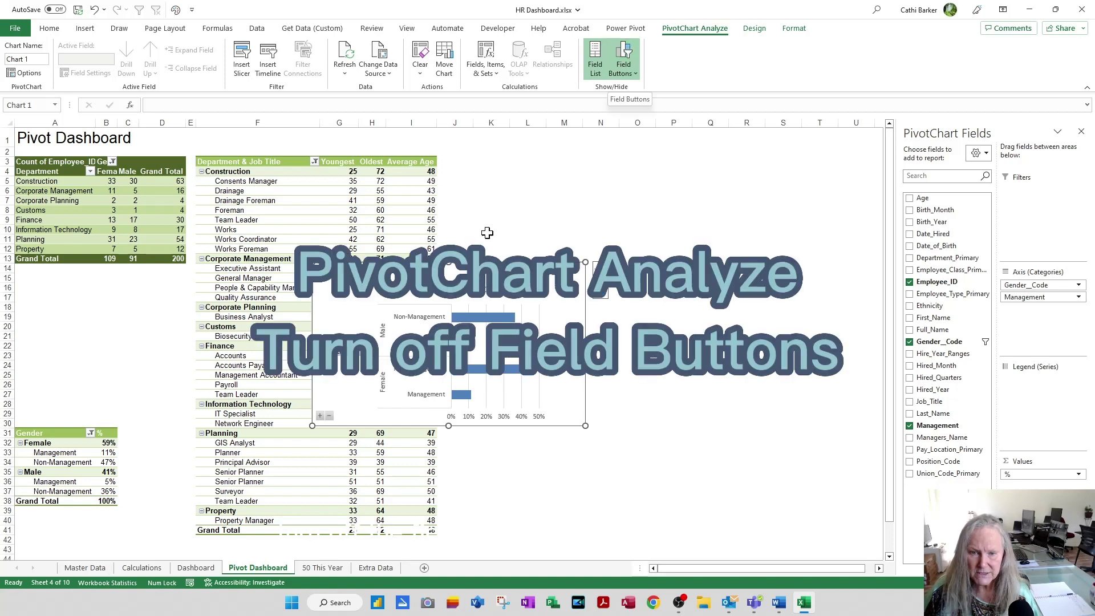
{"action": "left_click", "coordinate": [624, 57]}
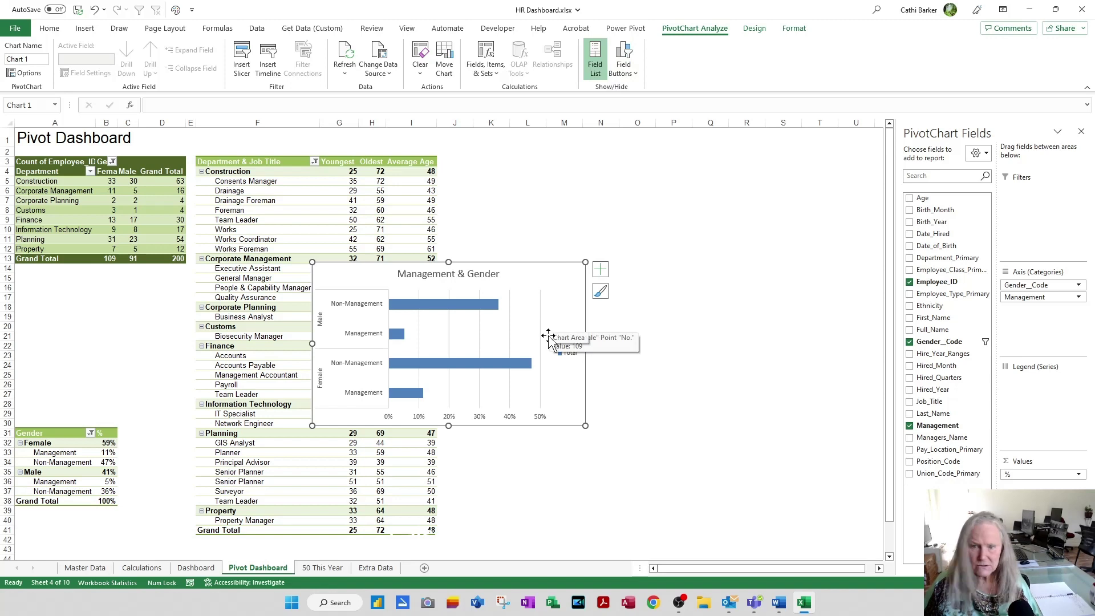
{"action": "left_click", "coordinate": [571, 355]}
{"action": "key", "text": "Delete"}
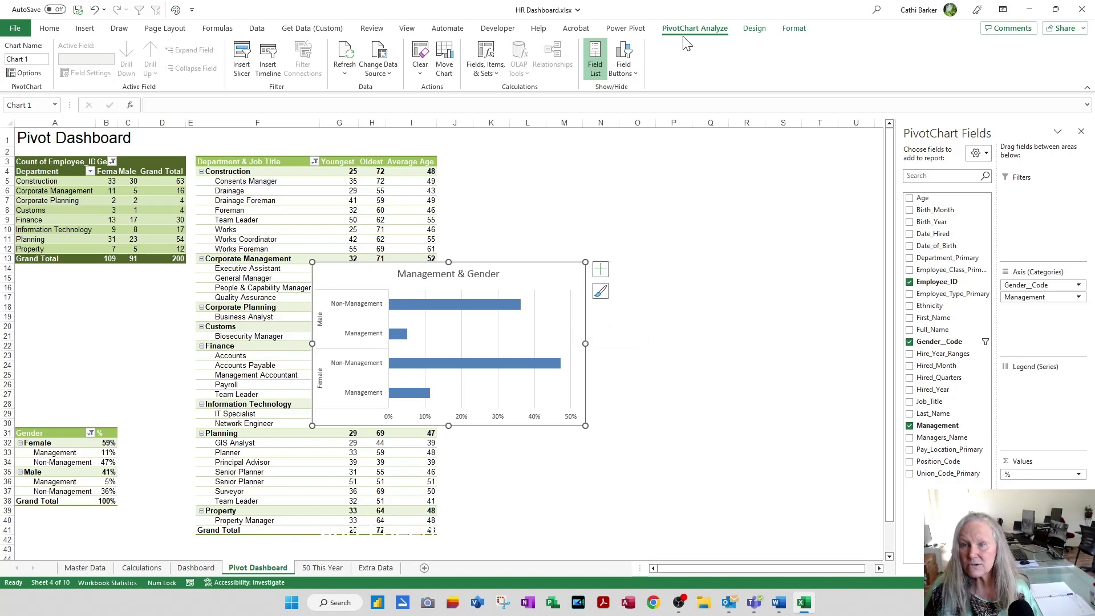
- Recolor the Management & Gender chart with the green Monochromatic palette
{"action": "left_click", "coordinate": [756, 29]}
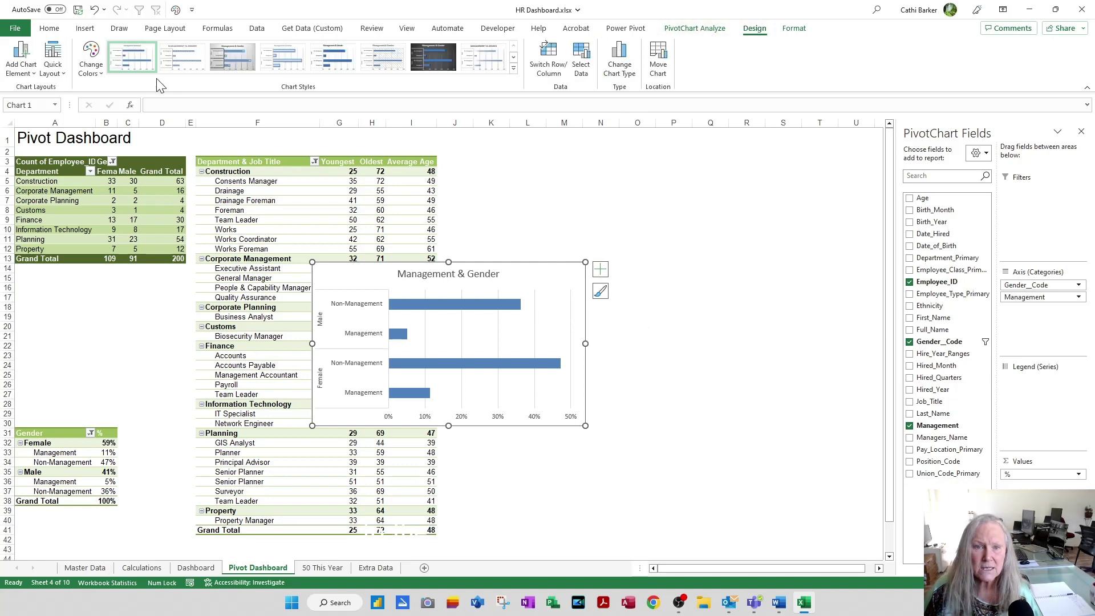
{"action": "left_click", "coordinate": [90, 66]}
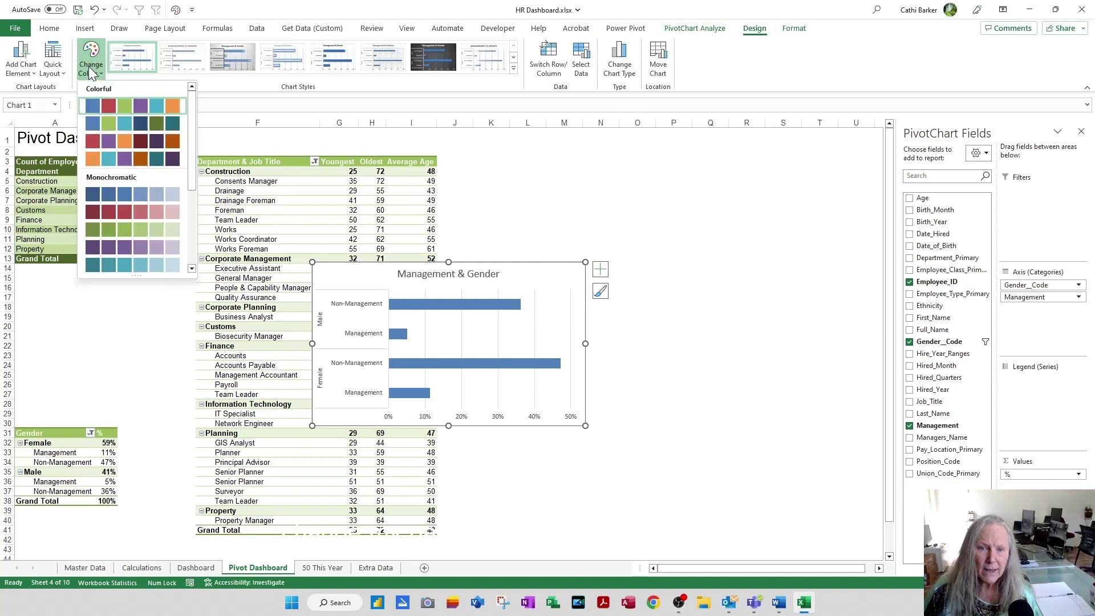
{"action": "left_click", "coordinate": [106, 239]}
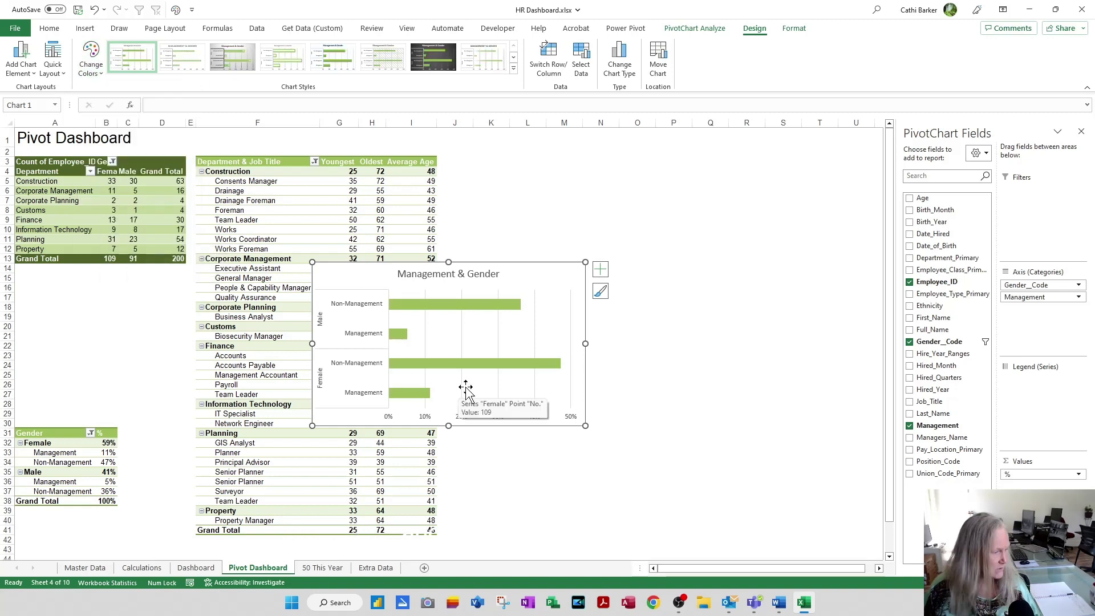
- Resize and move the chart to fit columns A to D, between the department PivotTable and the gender PivotTable
{"action": "left_click_drag", "start_coordinate": [585, 425], "coordinate": [547, 398]}
{"action": "left_click_drag", "start_coordinate": [523, 271], "coordinate": [217, 283]}
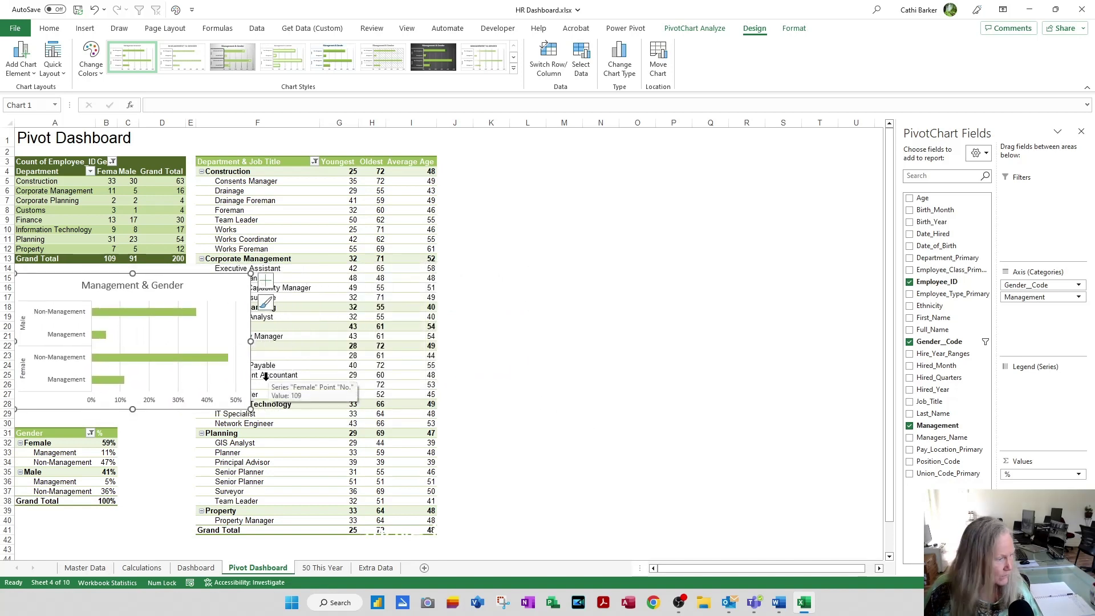
{"action": "left_click_drag", "start_coordinate": [251, 340], "coordinate": [192, 345]}
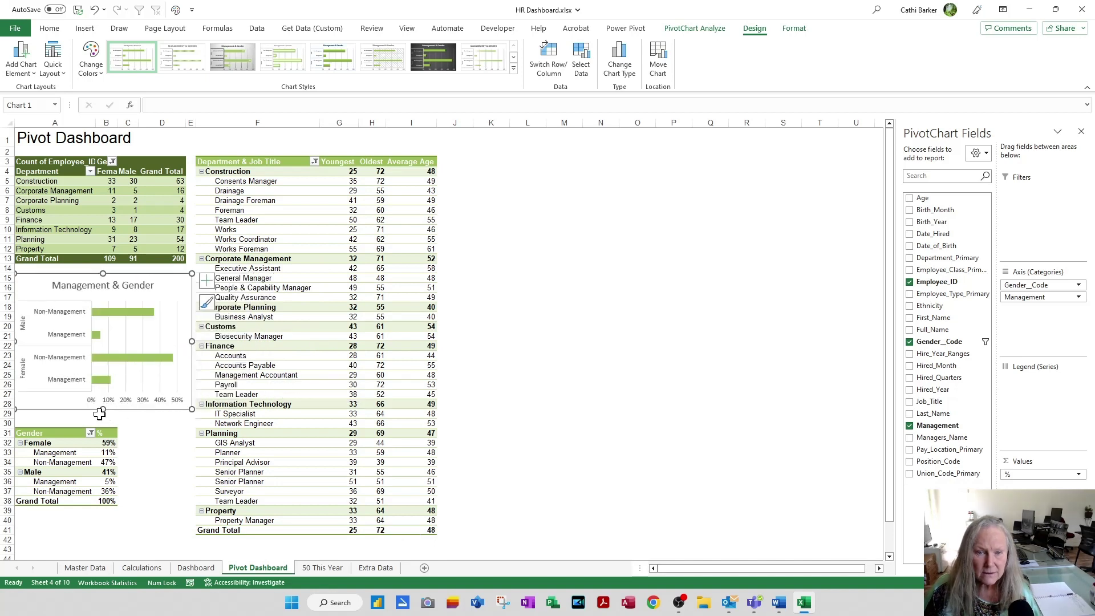
{"action": "left_click_drag", "start_coordinate": [102, 409], "coordinate": [101, 422]}
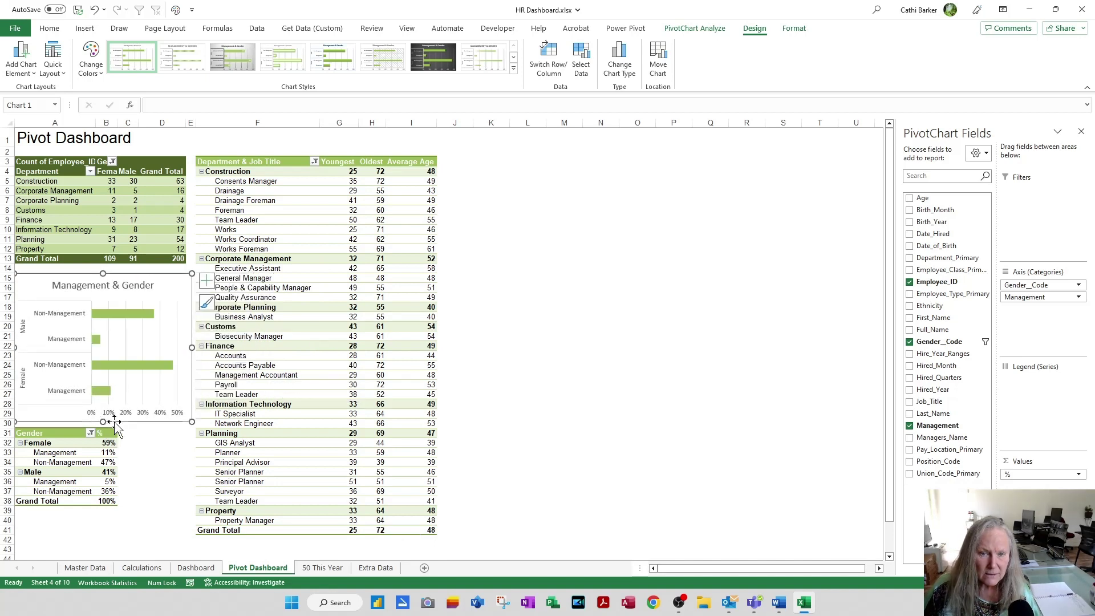
{"action": "left_click", "coordinate": [581, 346]}
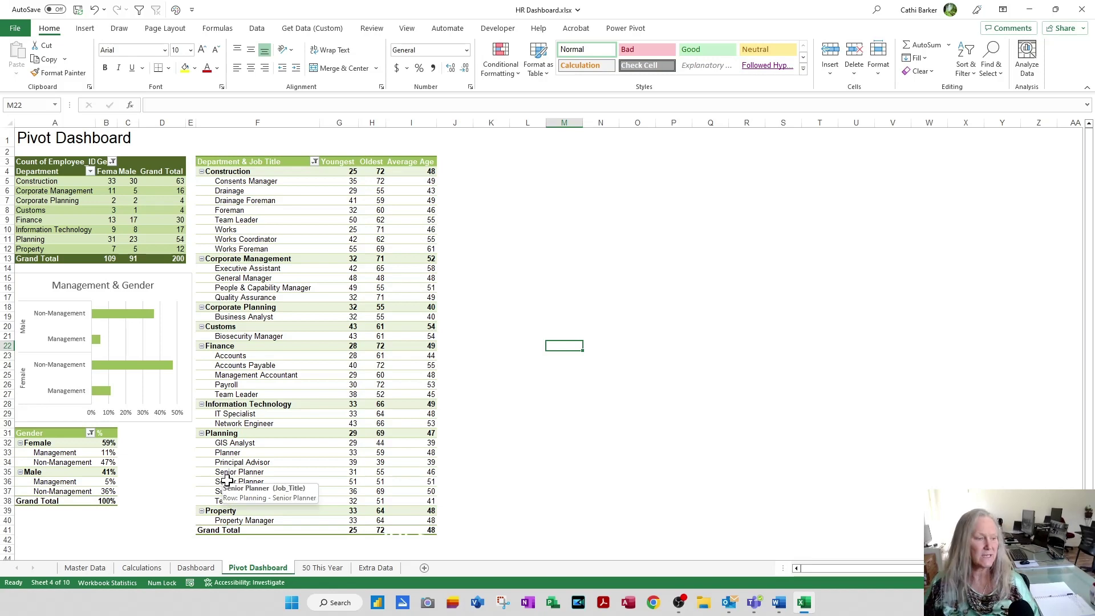
- Create a PivotTable from Master Data columns A to X, placed at cell K3 of the existing Pivot Dashboard sheet
{"action": "left_click", "coordinate": [83, 568]}
{"action": "left_click", "coordinate": [88, 169]}
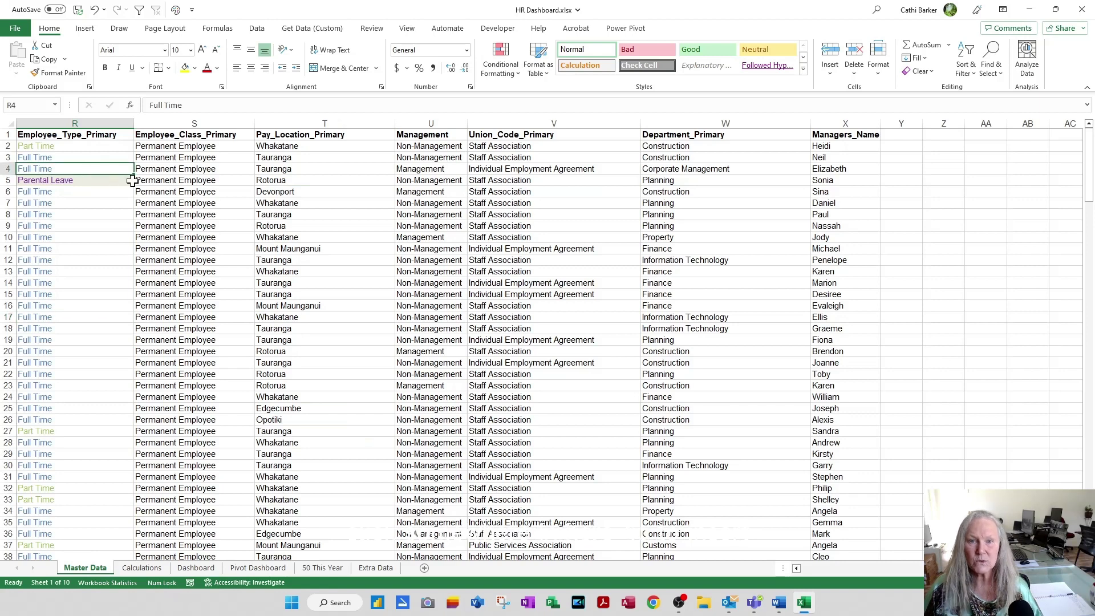
{"action": "left_click", "coordinate": [85, 28]}
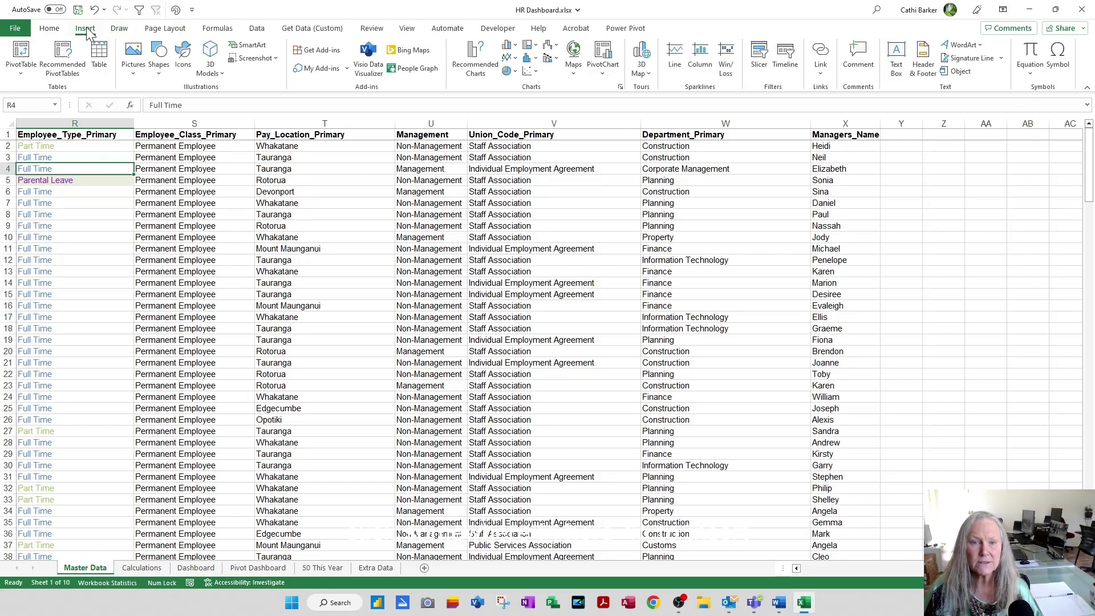
{"action": "left_click", "coordinate": [24, 64]}
{"action": "left_click", "coordinate": [36, 124]}
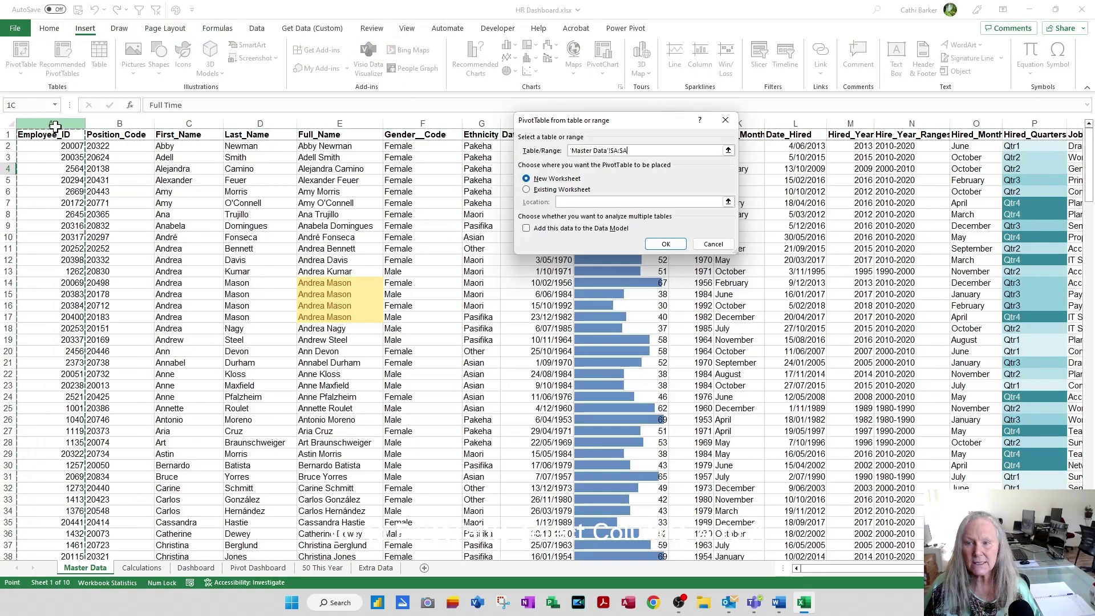
{"action": "left_click_drag", "start_coordinate": [55, 126], "coordinate": [874, 134]}
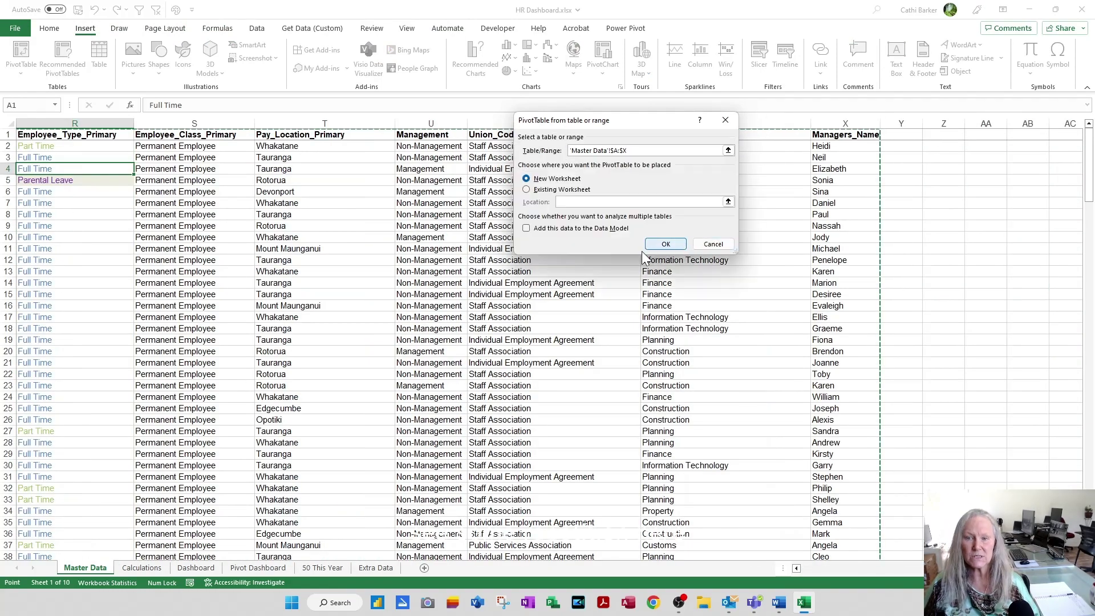
{"action": "left_click", "coordinate": [558, 190]}
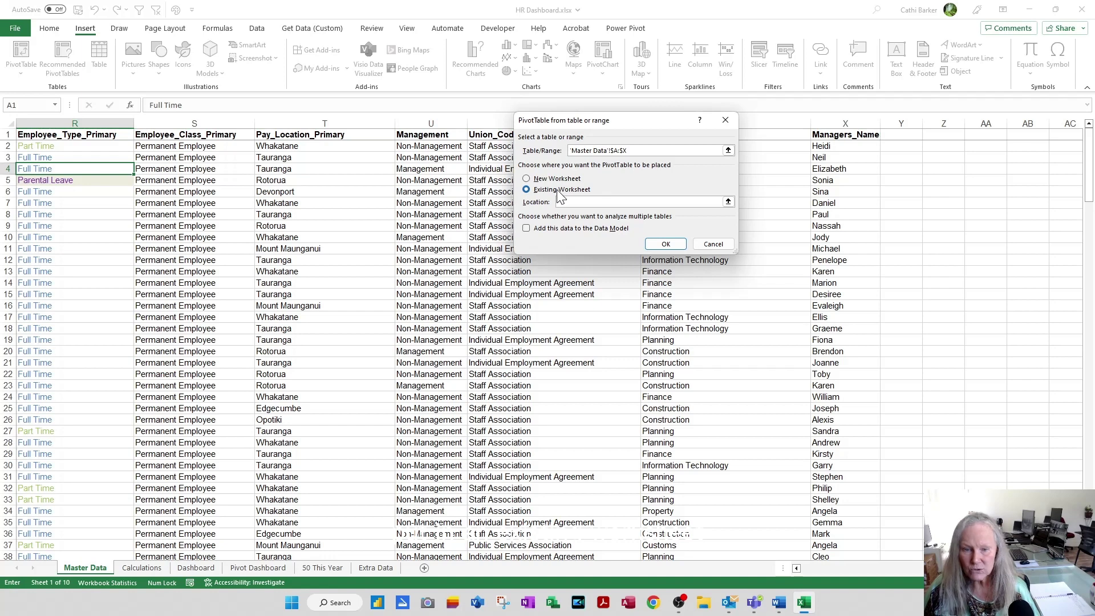
{"action": "left_click", "coordinate": [269, 568]}
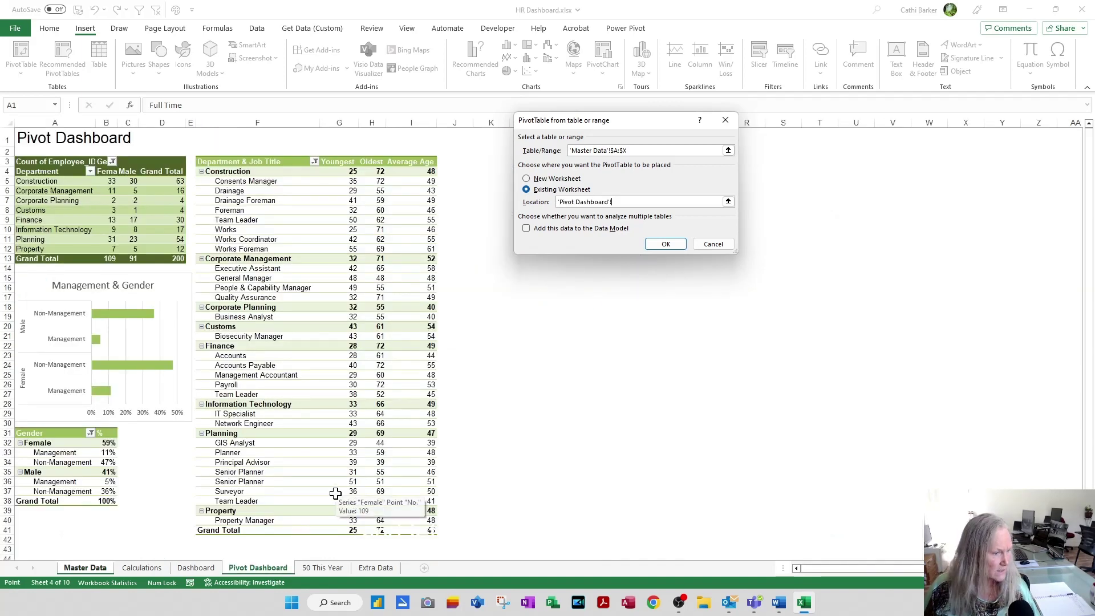
{"action": "left_click", "coordinate": [491, 163]}
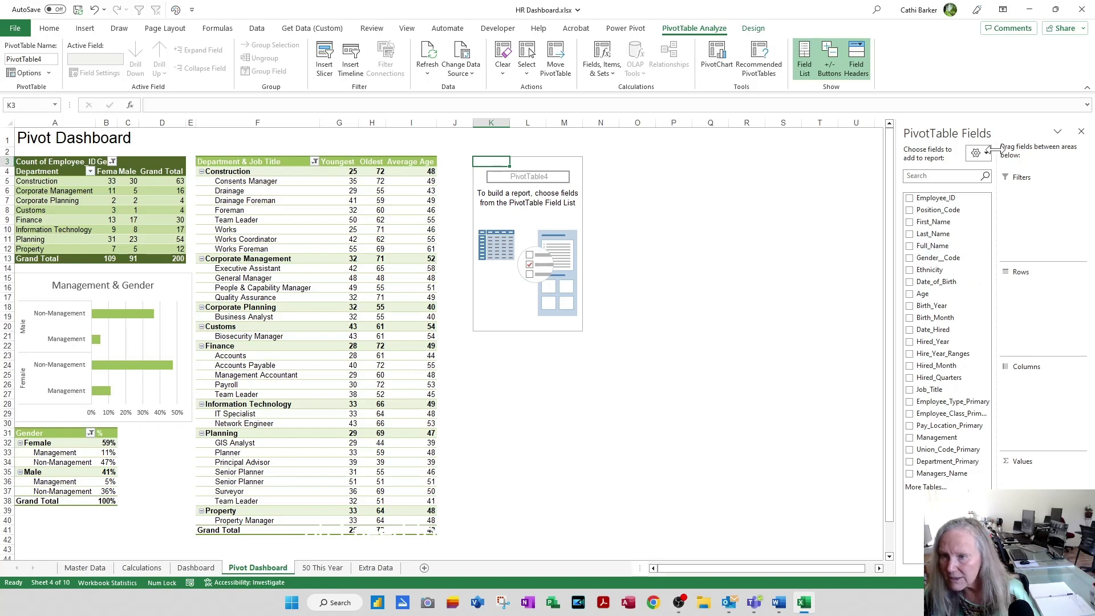
- Sort the new PivotTable's field list alphabetically and add Employee_Type_Primary as its row field
{"action": "left_click", "coordinate": [979, 153]}
{"action": "left_click", "coordinate": [978, 343]}
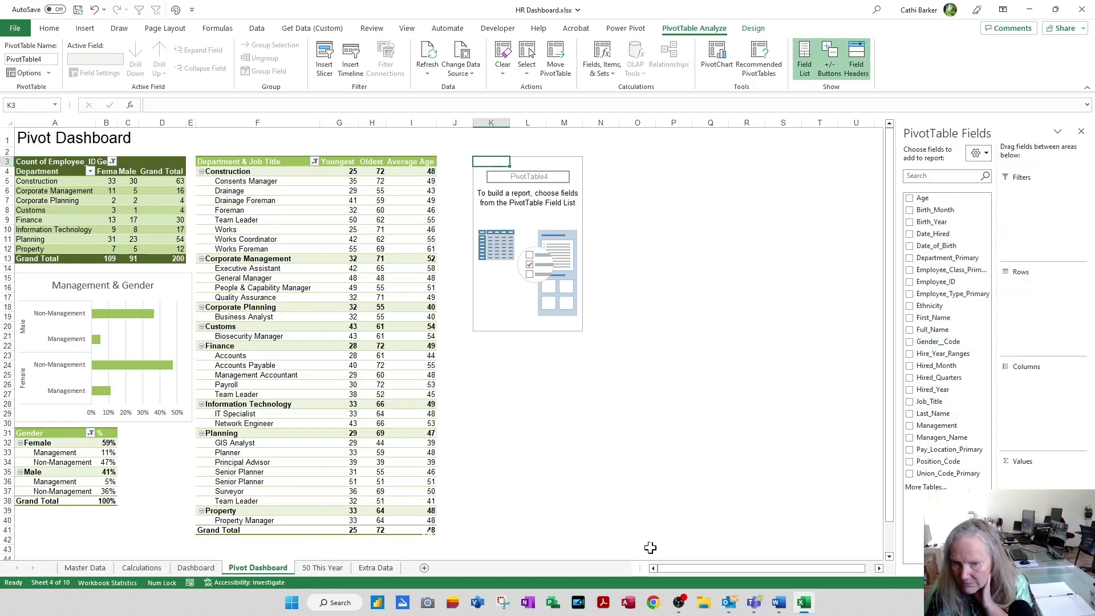
{"action": "left_click", "coordinate": [92, 568]}
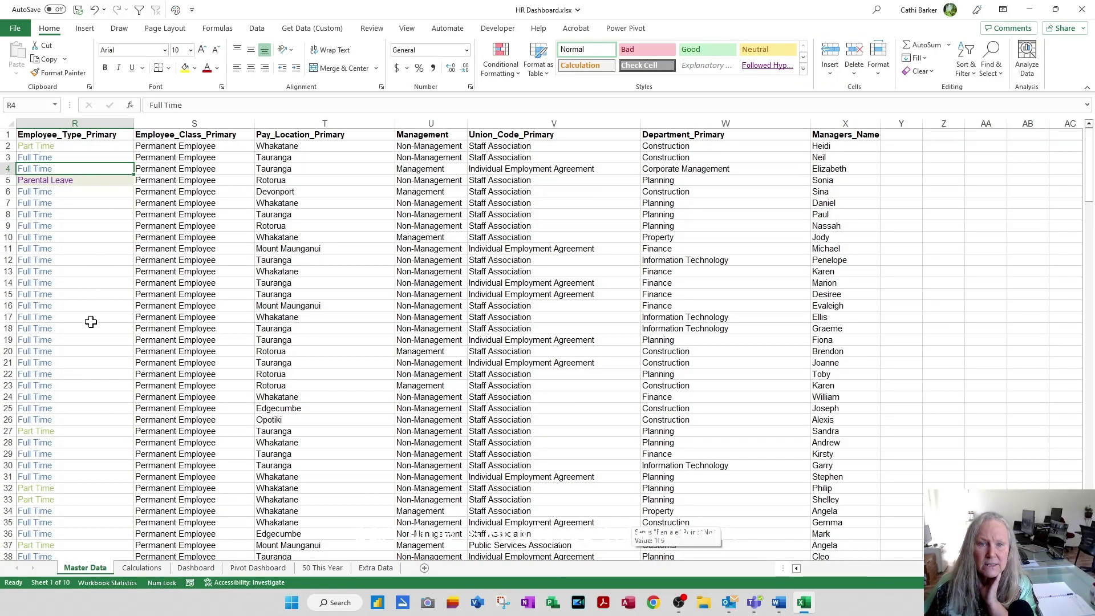
{"action": "left_click", "coordinate": [259, 570]}
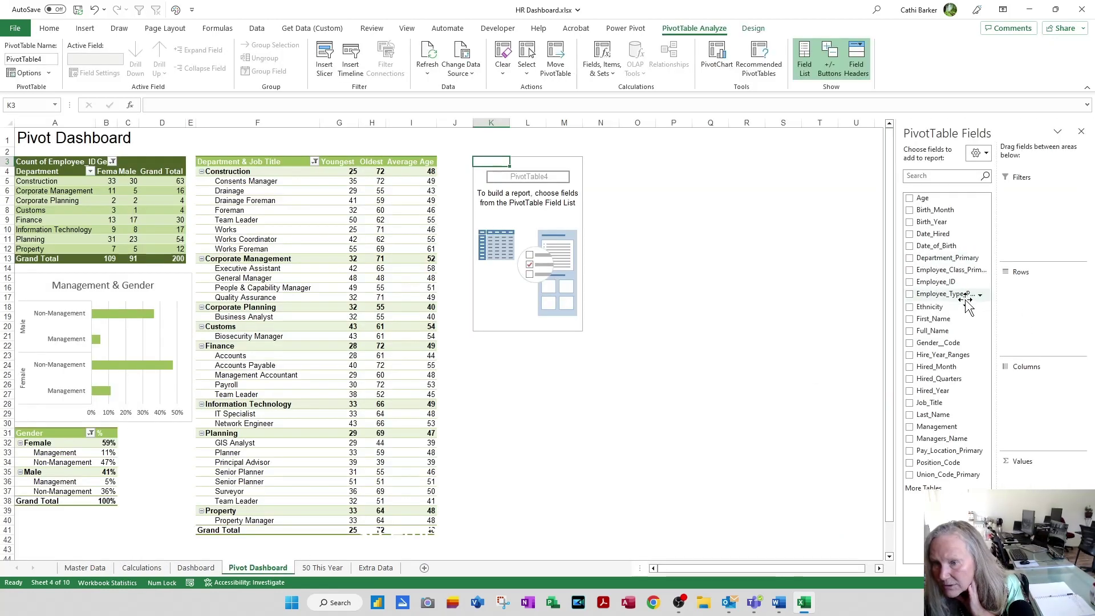
{"action": "left_click_drag", "start_coordinate": [967, 302], "coordinate": [1044, 337]}
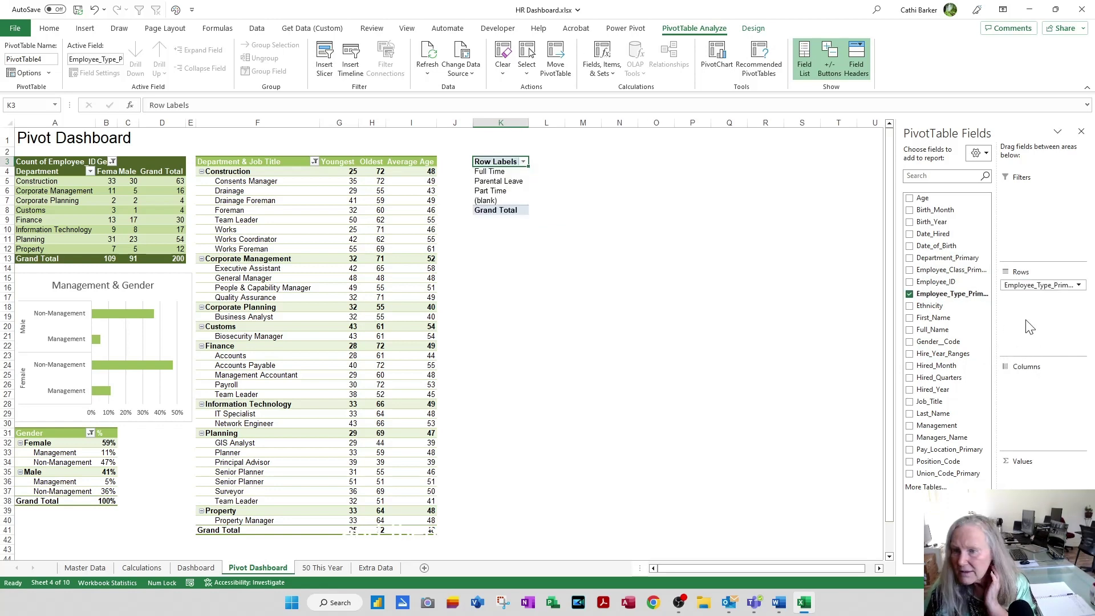
- Add Department_Primary below Employee_Type_Primary as a row field, and add Employee_ID twice as a value field
{"action": "left_click_drag", "start_coordinate": [946, 258], "coordinate": [1026, 322]}
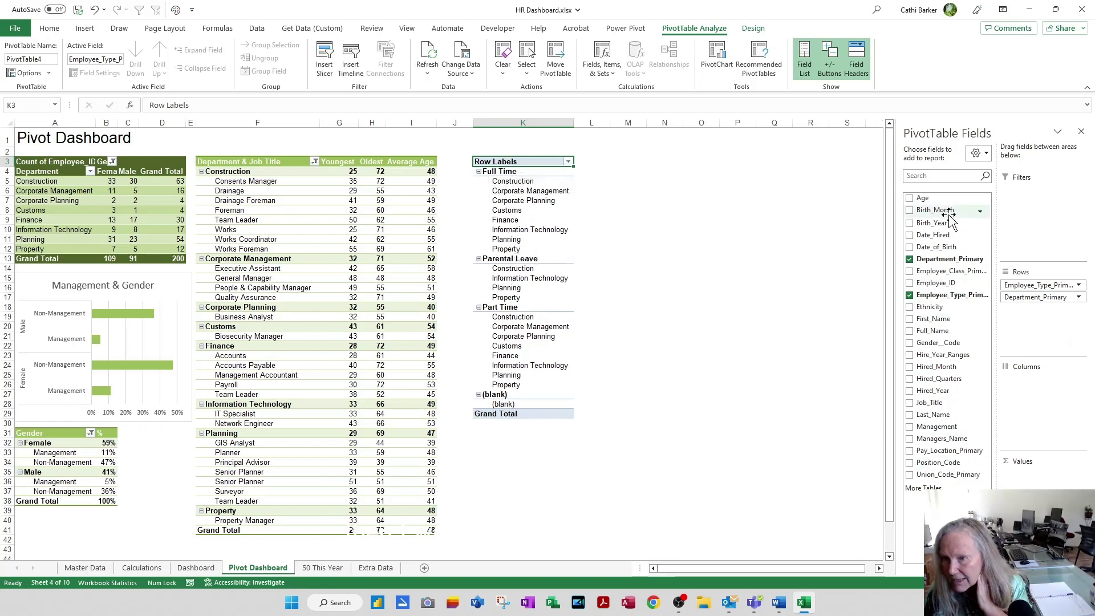
{"action": "left_click_drag", "start_coordinate": [949, 282], "coordinate": [984, 369]}
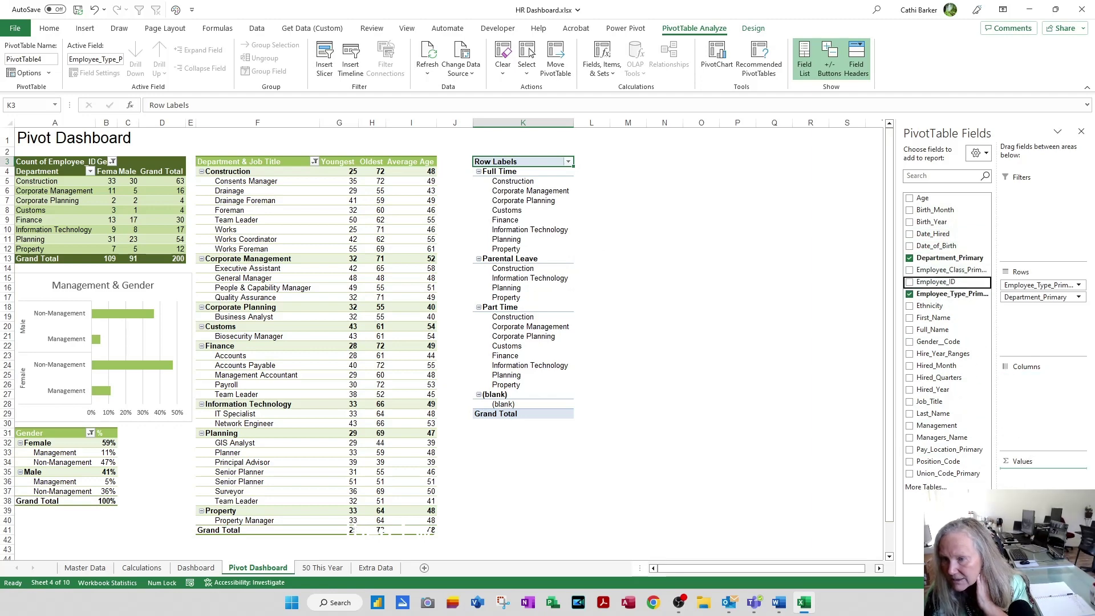
{"action": "left_click_drag", "start_coordinate": [1026, 473], "coordinate": [1038, 476]}
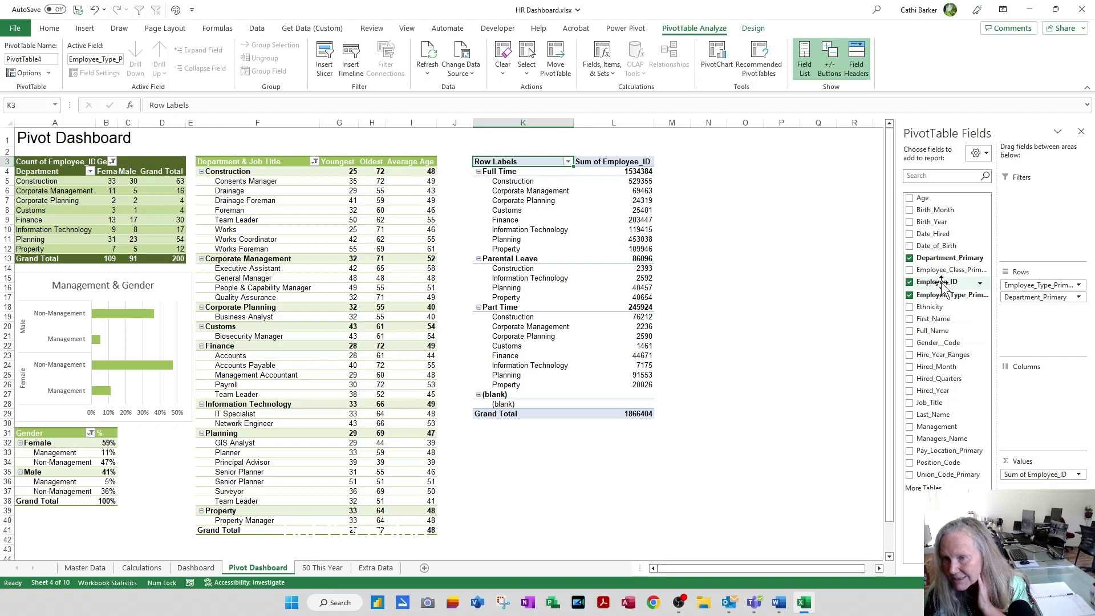
{"action": "left_click_drag", "start_coordinate": [941, 283], "coordinate": [1040, 485]}
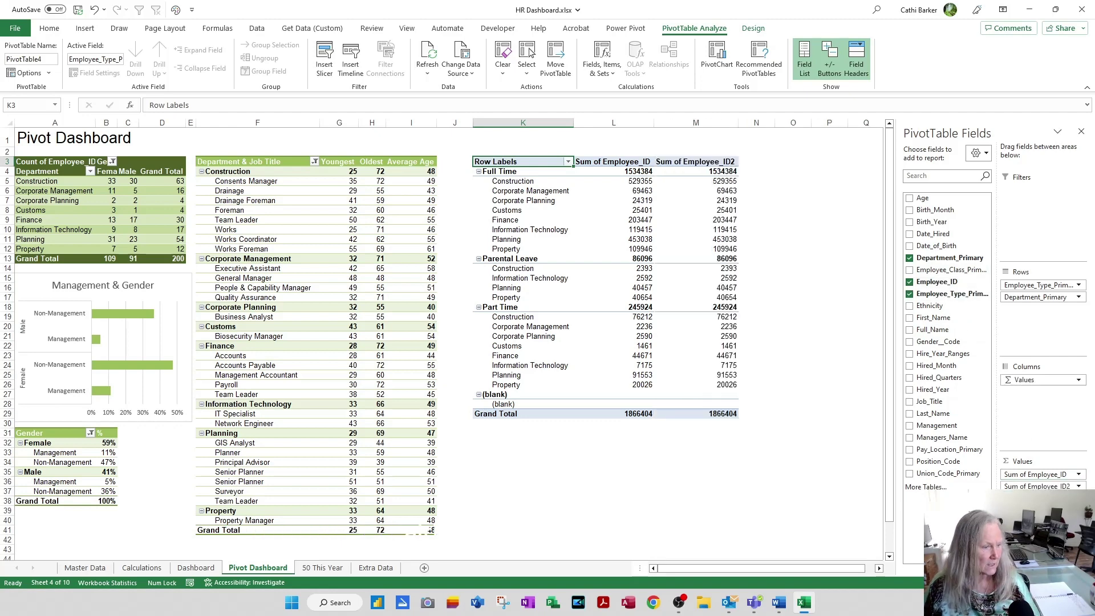
- Rename the new PivotTable's Row Labels header in K3 as Type & Department
{"action": "type", "text": "Type"}
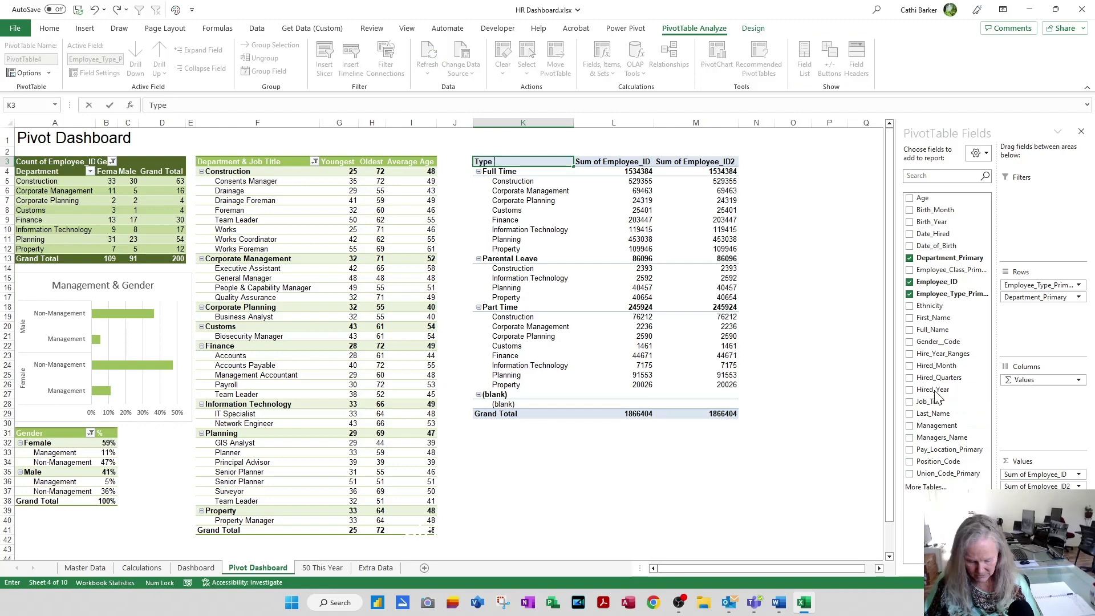
{"action": "type", "text": " & Department"}
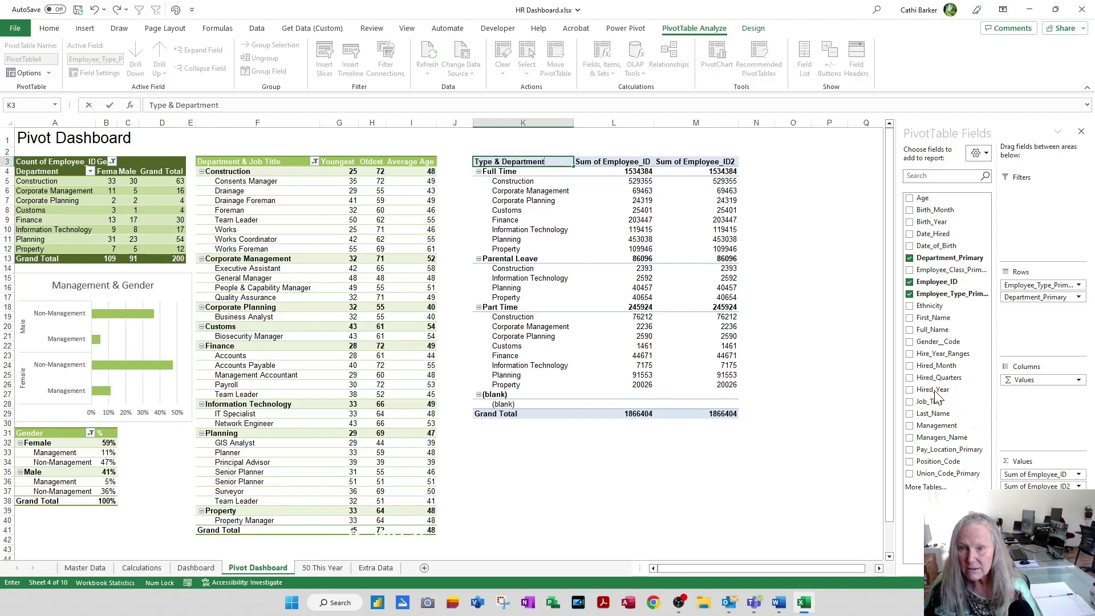
{"action": "key", "text": "Return"}
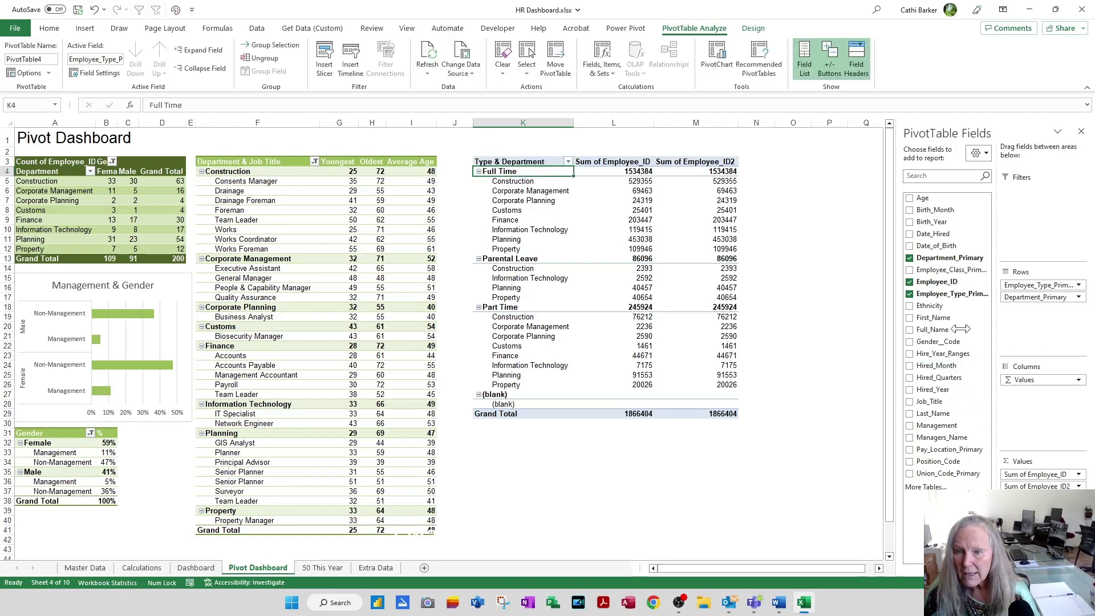
- Filter the (blank) employee type out of the Type & Department PivotTable and narrow the spacer column J
{"action": "left_click", "coordinate": [567, 161]}
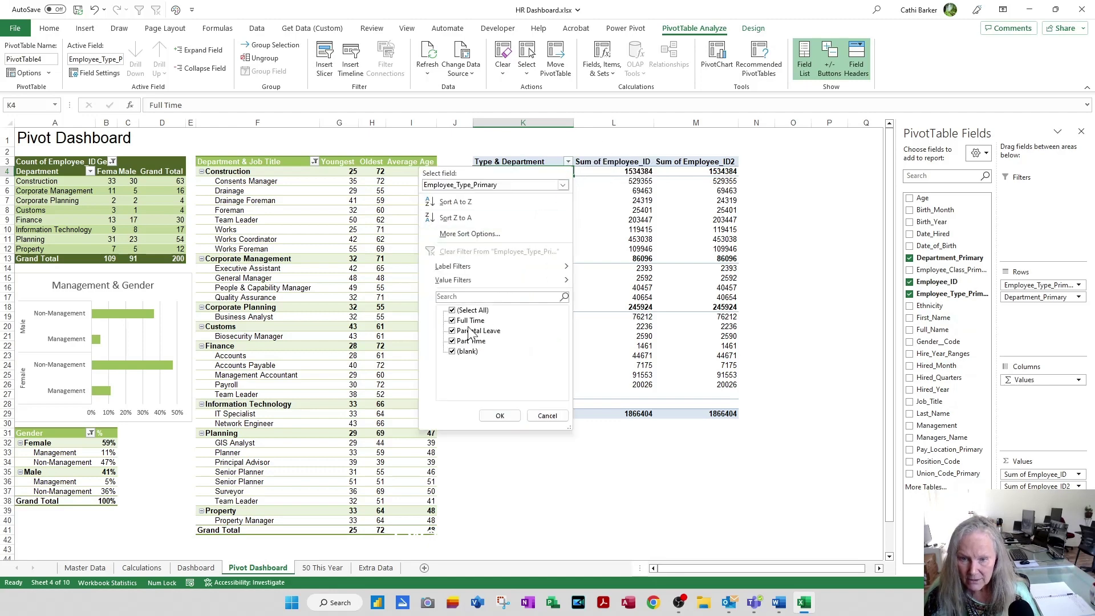
{"action": "left_click", "coordinate": [453, 351]}
{"action": "left_click", "coordinate": [500, 415]}
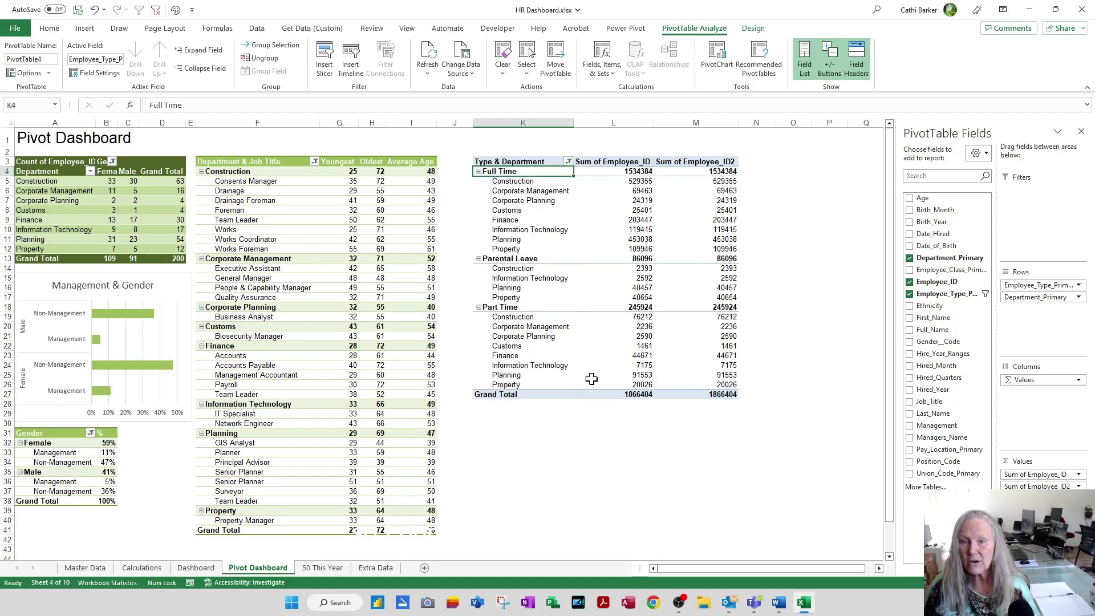
{"action": "left_click_drag", "start_coordinate": [471, 122], "coordinate": [450, 122]}
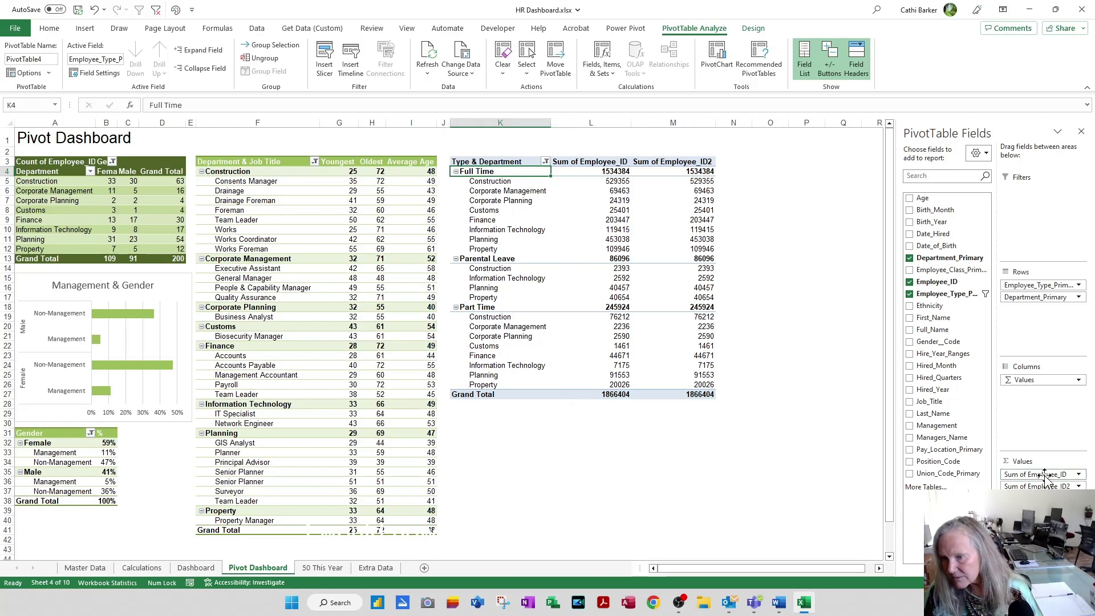
- Summarize the first Employee_ID value field by Count and give it the custom name Employees
{"action": "left_click", "coordinate": [1045, 474]}
{"action": "left_click", "coordinate": [1044, 465]}
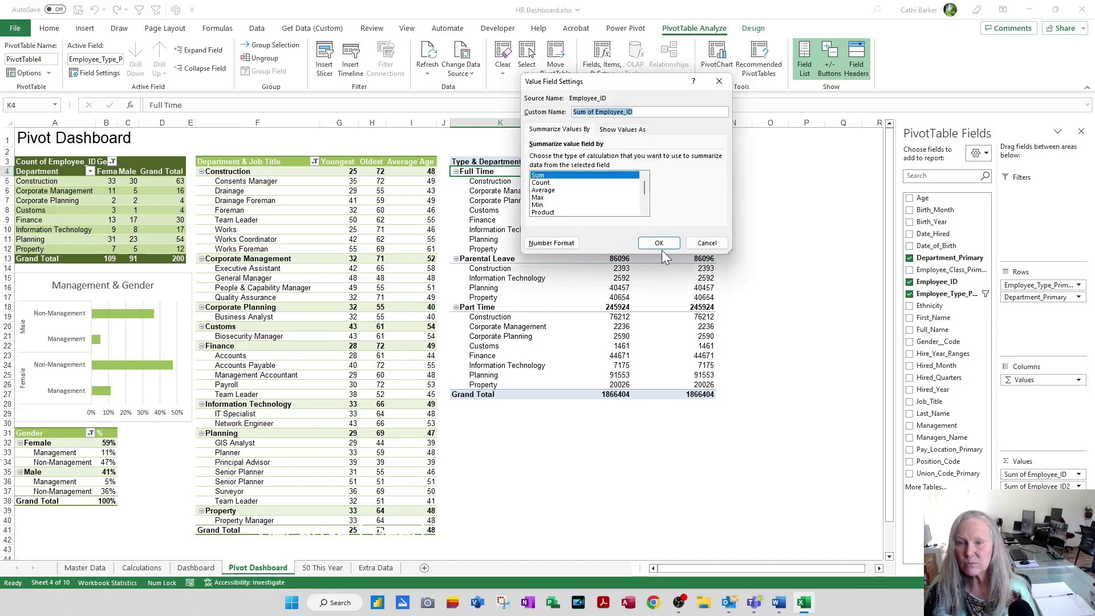
{"action": "left_click", "coordinate": [542, 182]}
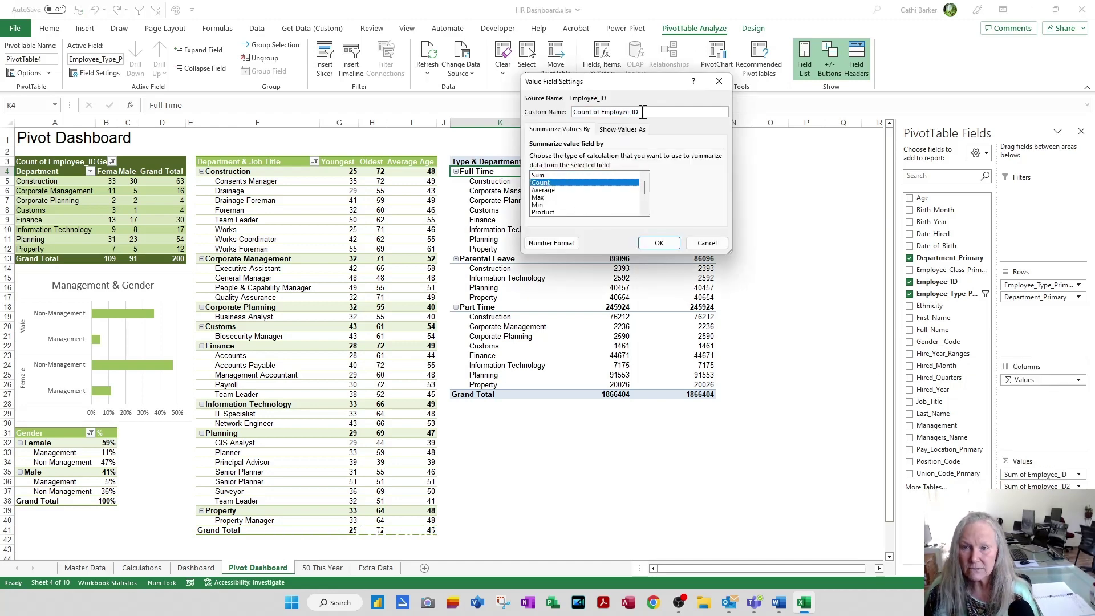
{"action": "left_click_drag", "start_coordinate": [643, 111], "coordinate": [552, 111]}
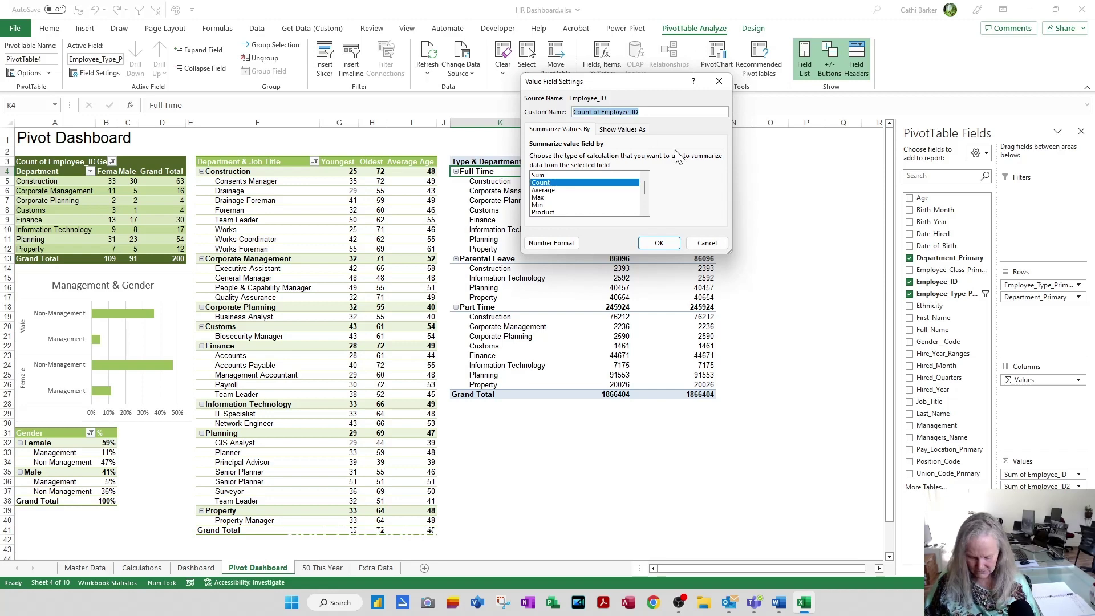
{"action": "type", "text": "Em-"}
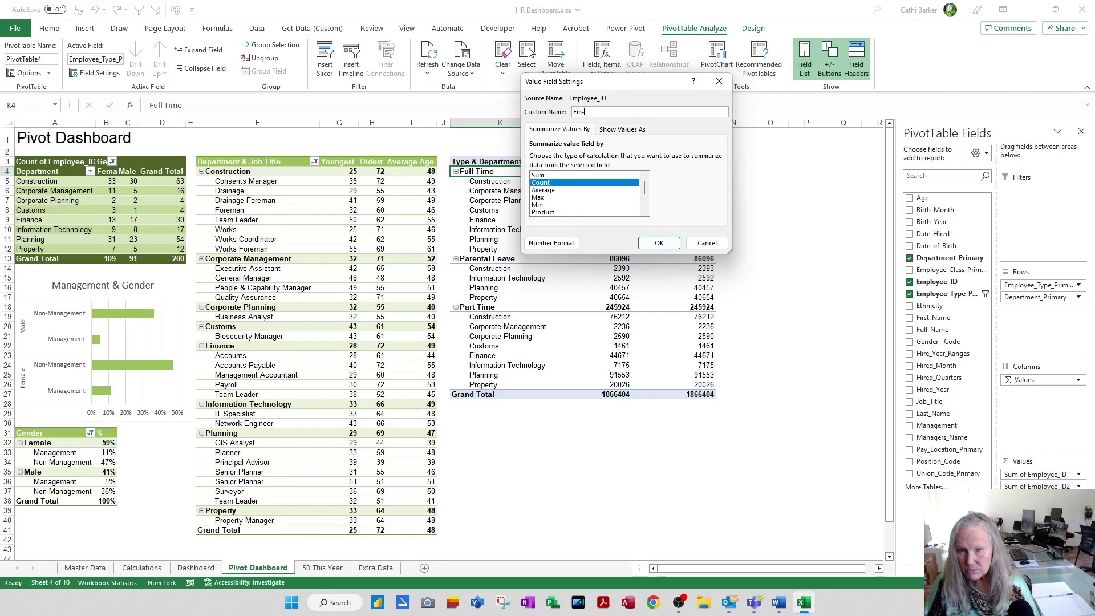
{"action": "type", "text": "loyees"}
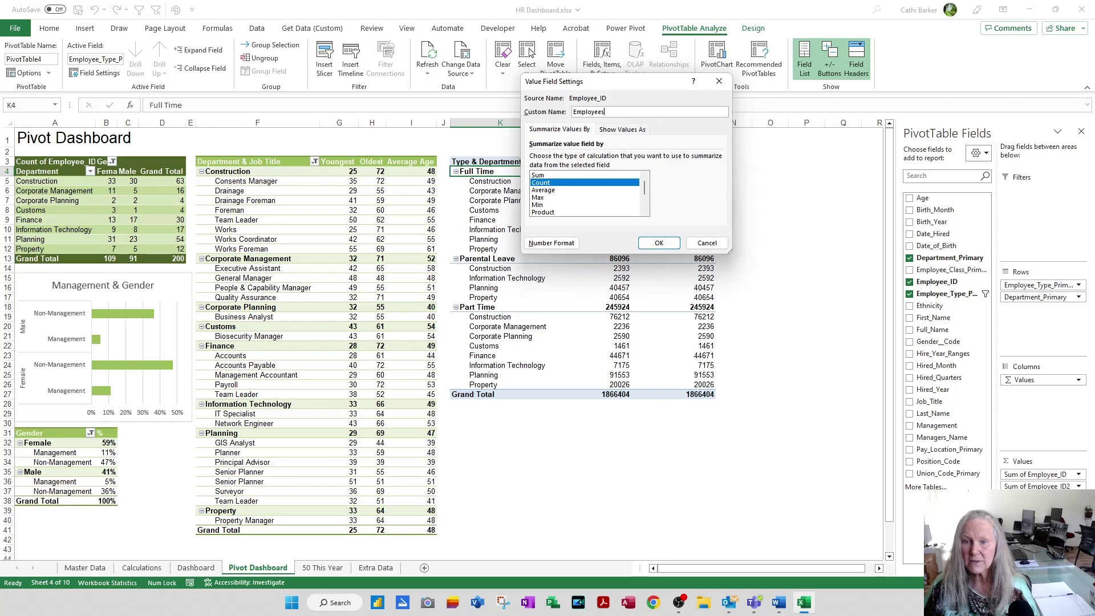
{"action": "left_click", "coordinate": [657, 243]}
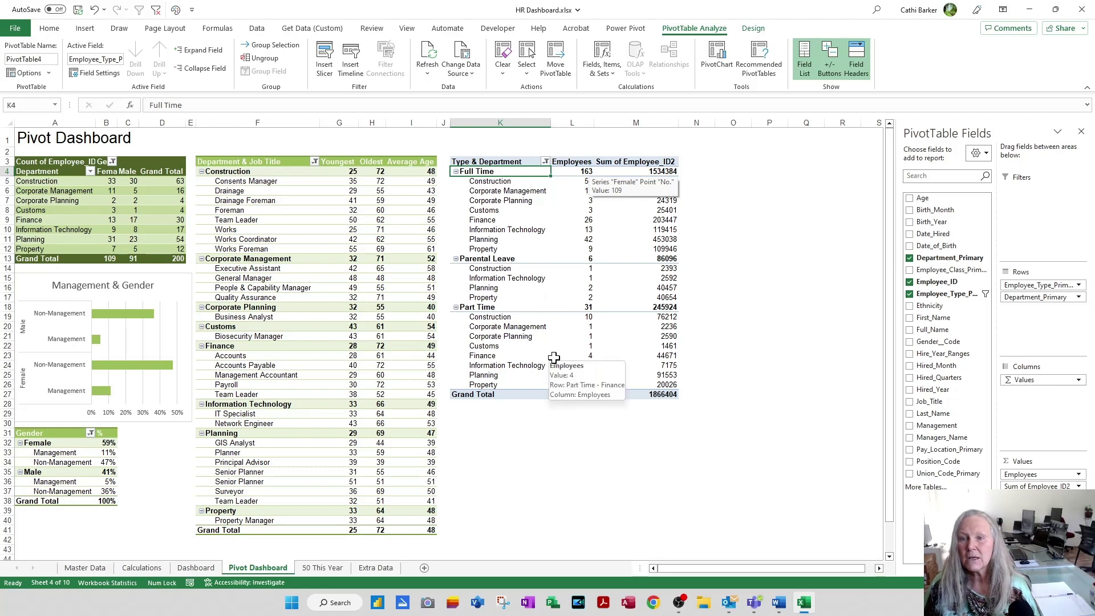
- Show the second Employee_ID value field as % of Column Total, named %, in Percentage format with 0 decimal places
{"action": "left_click", "coordinate": [1046, 486]}
{"action": "left_click", "coordinate": [1046, 477]}
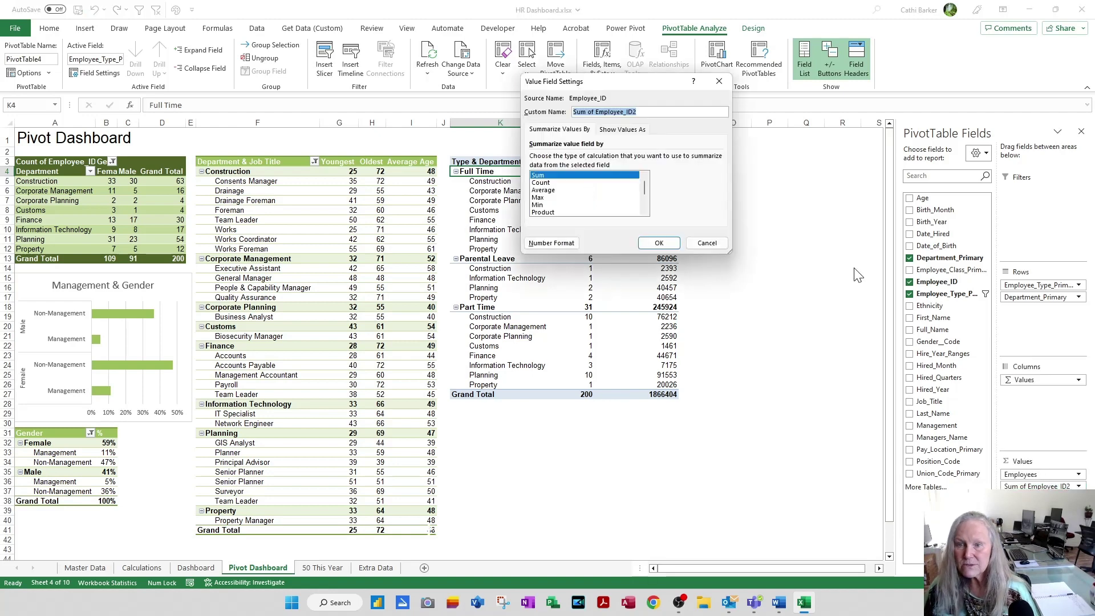
{"action": "left_click", "coordinate": [634, 131]}
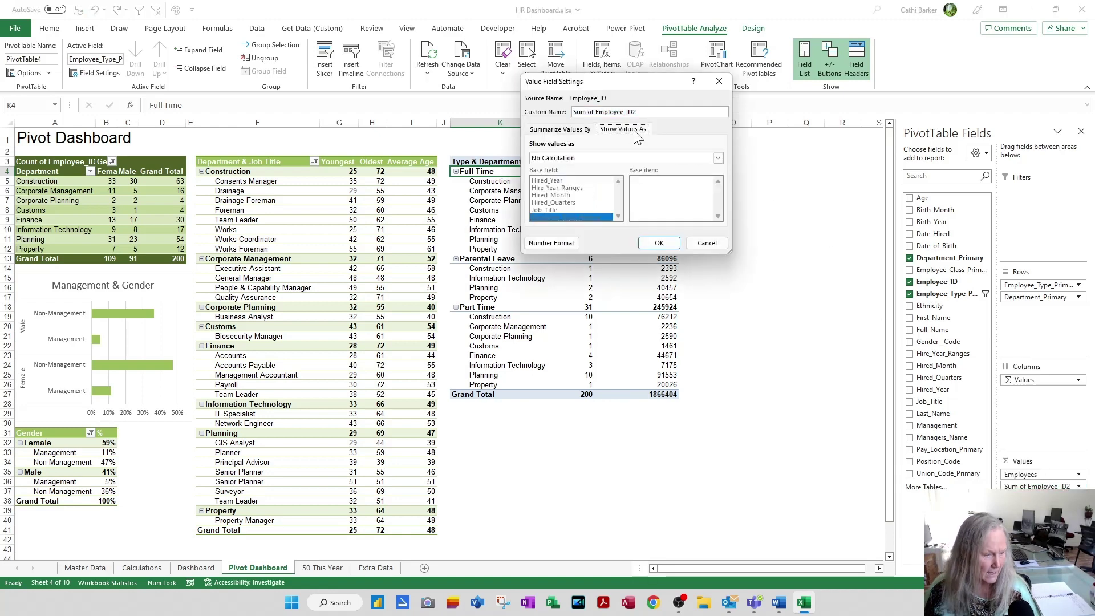
{"action": "left_click", "coordinate": [646, 156]}
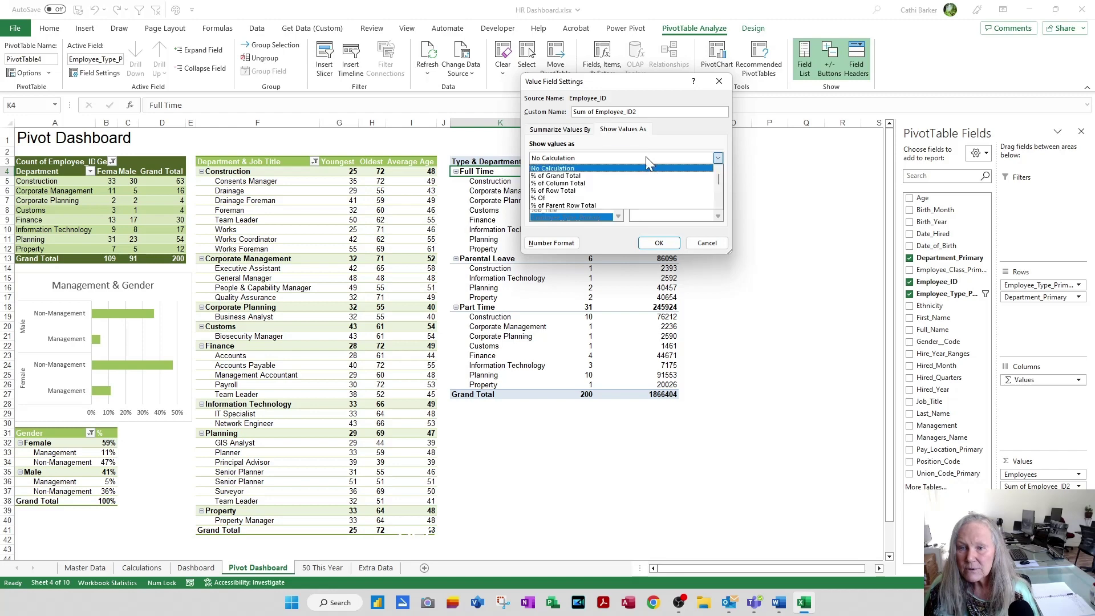
{"action": "left_click", "coordinate": [583, 183]}
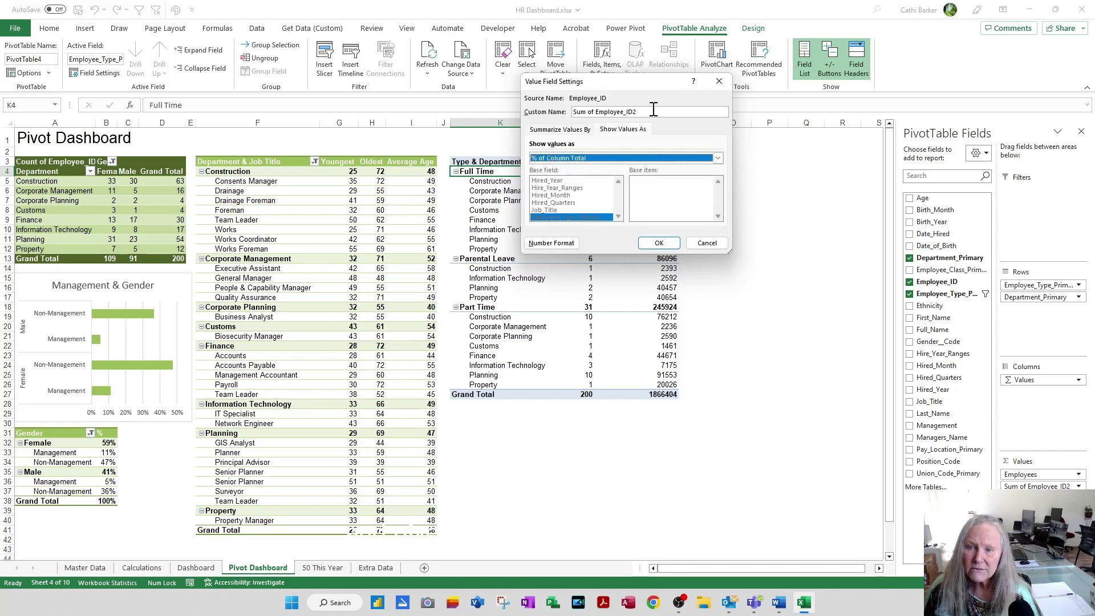
{"action": "left_click_drag", "start_coordinate": [654, 110], "coordinate": [476, 109]}
{"action": "type", "text": "%"}
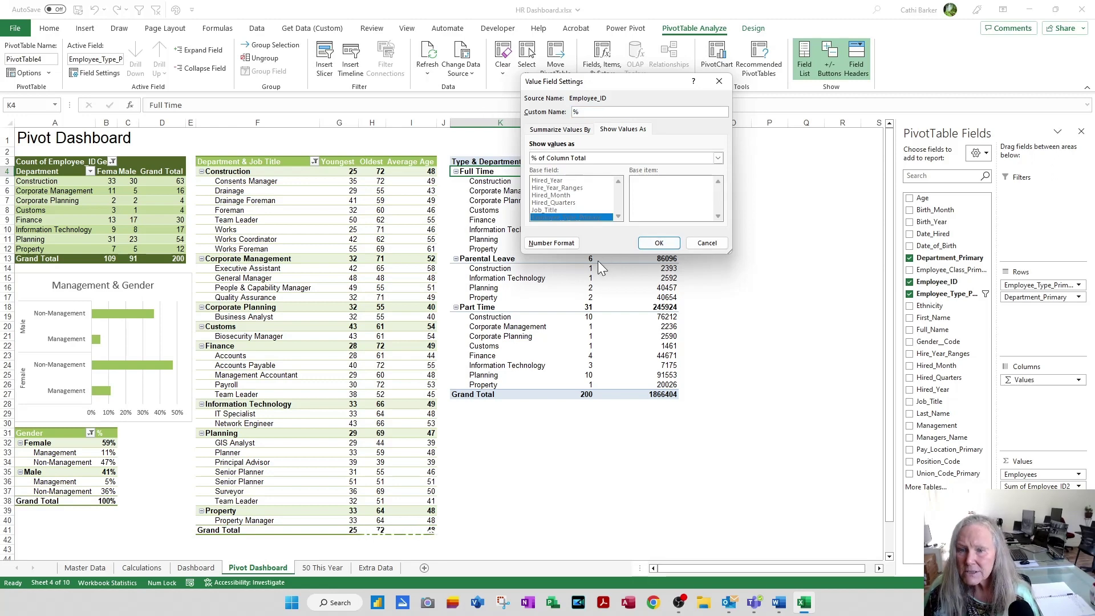
{"action": "left_click", "coordinate": [569, 247]}
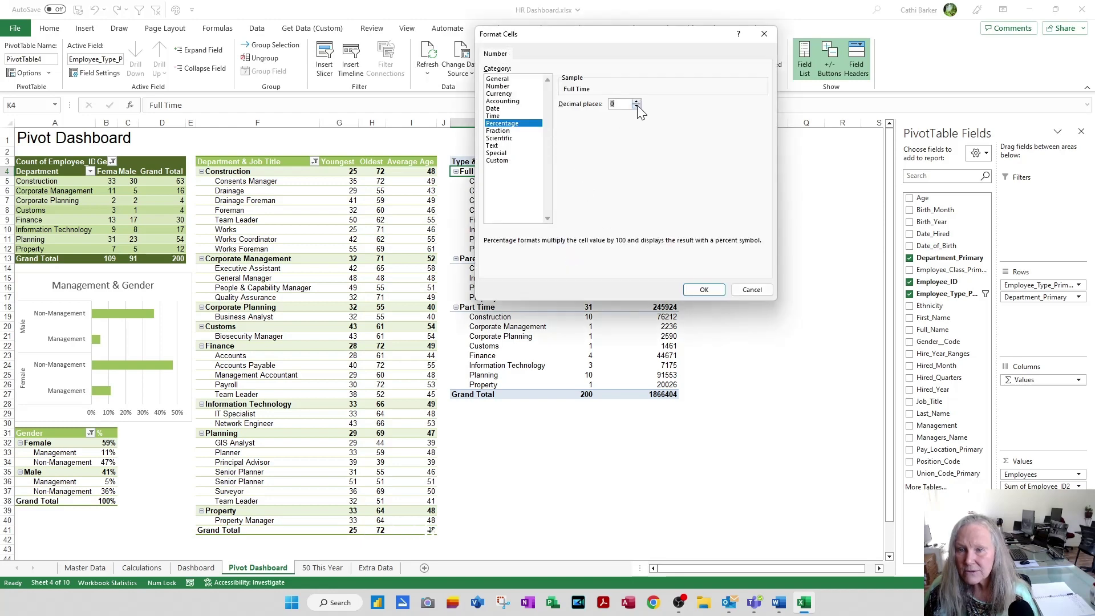
{"action": "left_click", "coordinate": [703, 290]}
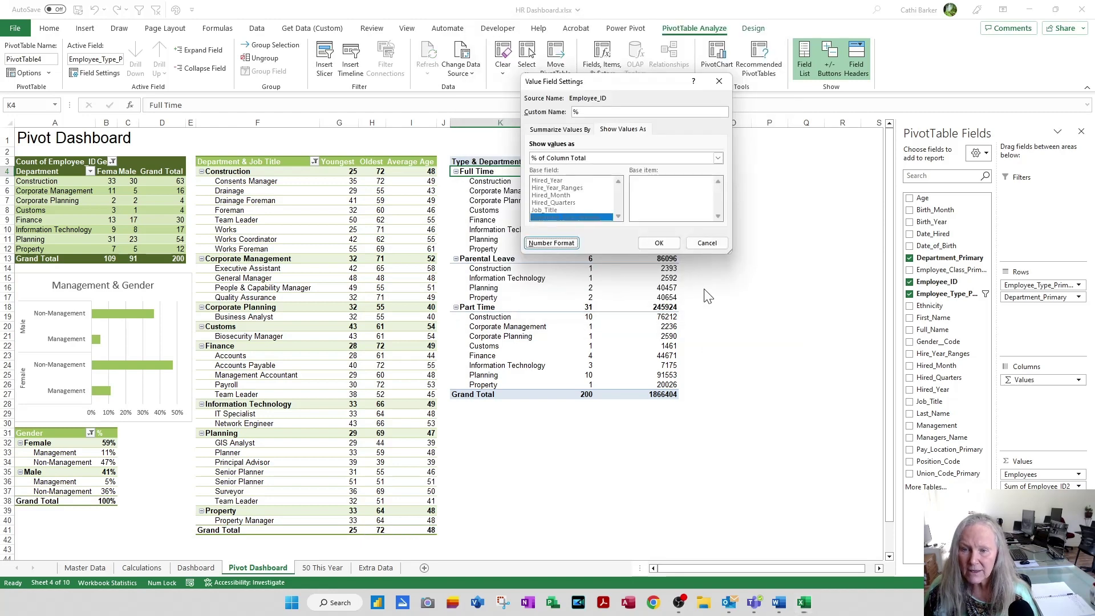
{"action": "left_click", "coordinate": [660, 246]}
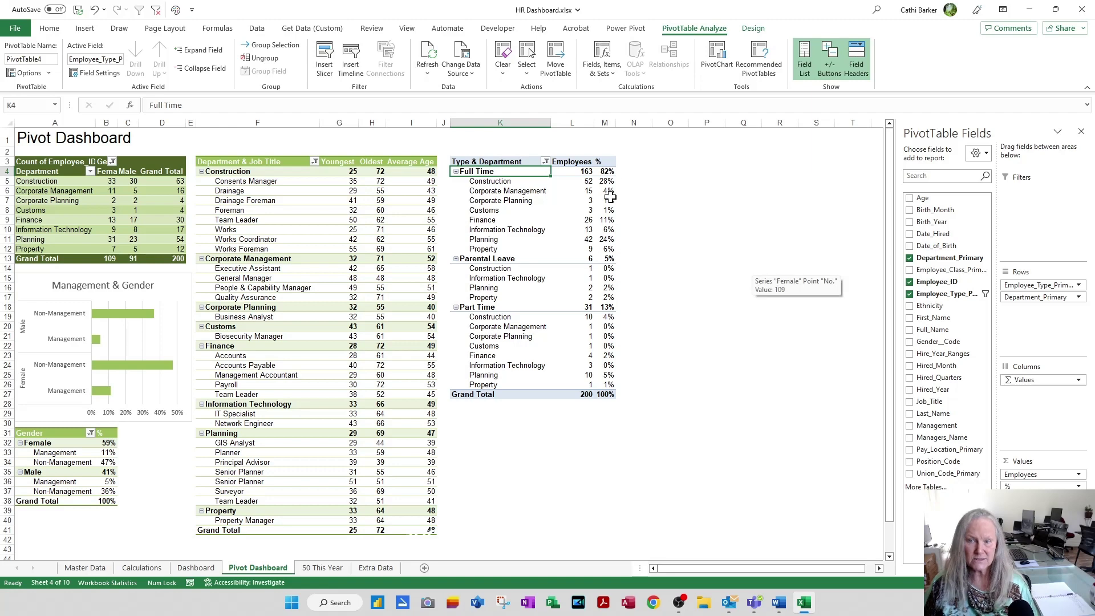
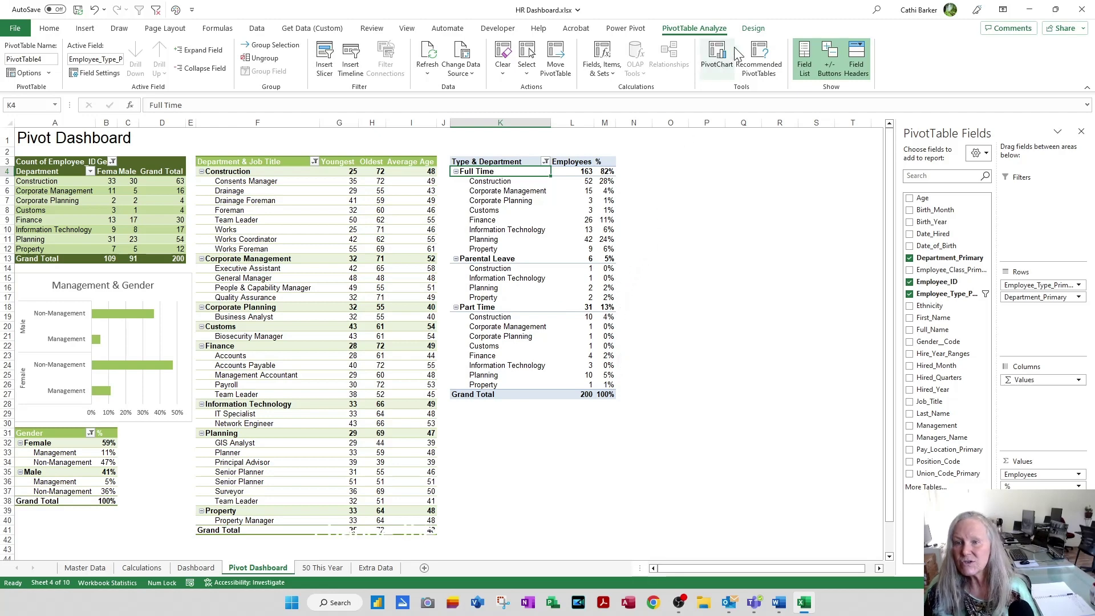
- Apply the green Medium style used by the Department & Job Title PivotTable to the Type & Department PivotTable, with banded rows
{"action": "left_click", "coordinate": [752, 28]}
{"action": "left_click", "coordinate": [555, 69]}
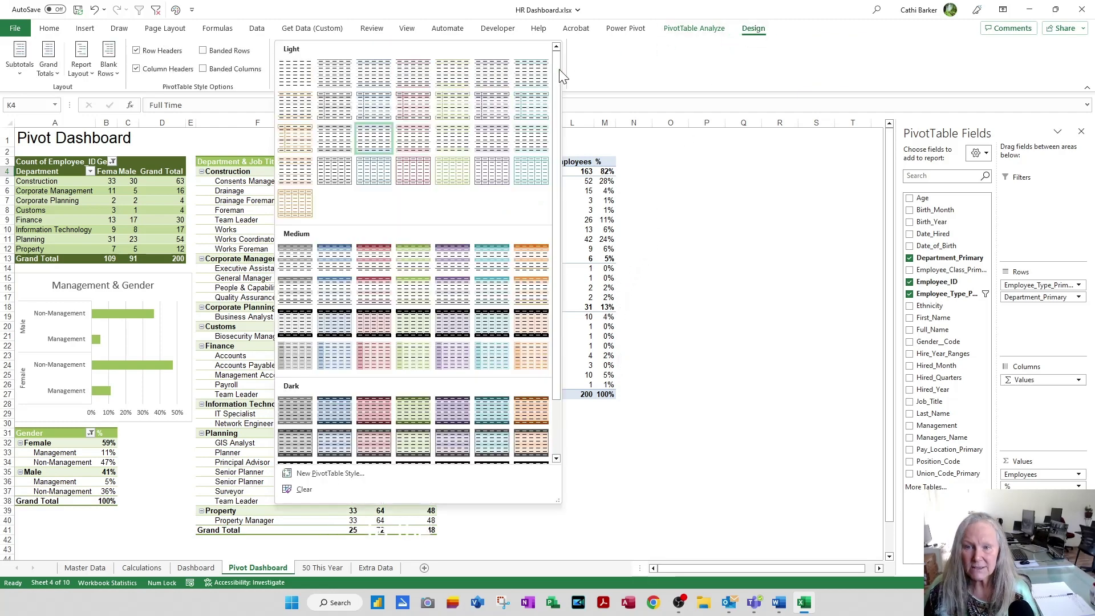
{"action": "left_click", "coordinate": [410, 289]}
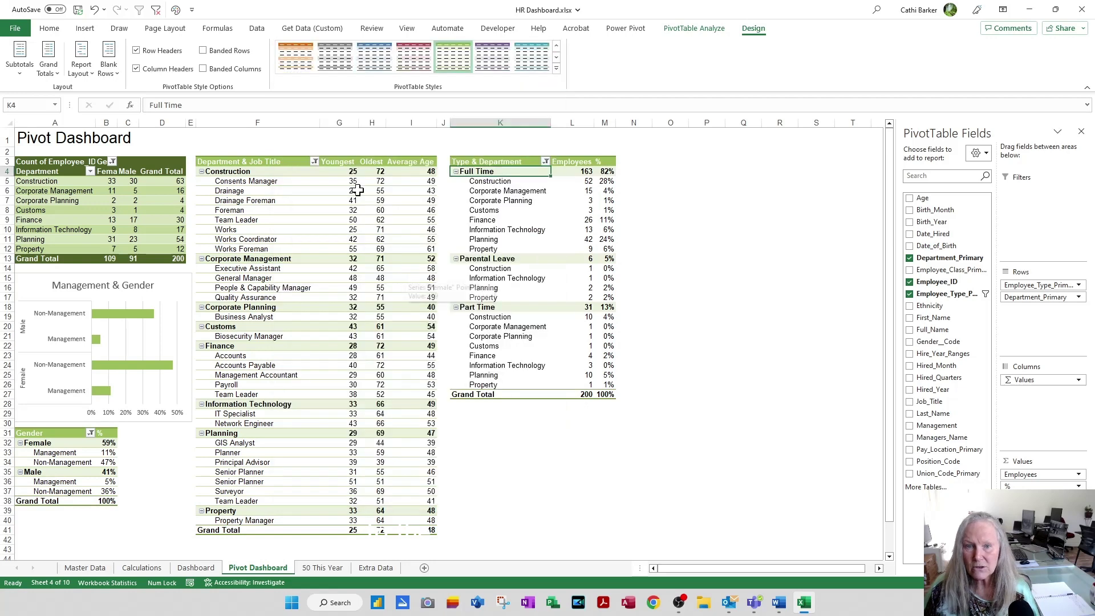
{"action": "left_click", "coordinate": [228, 51]}
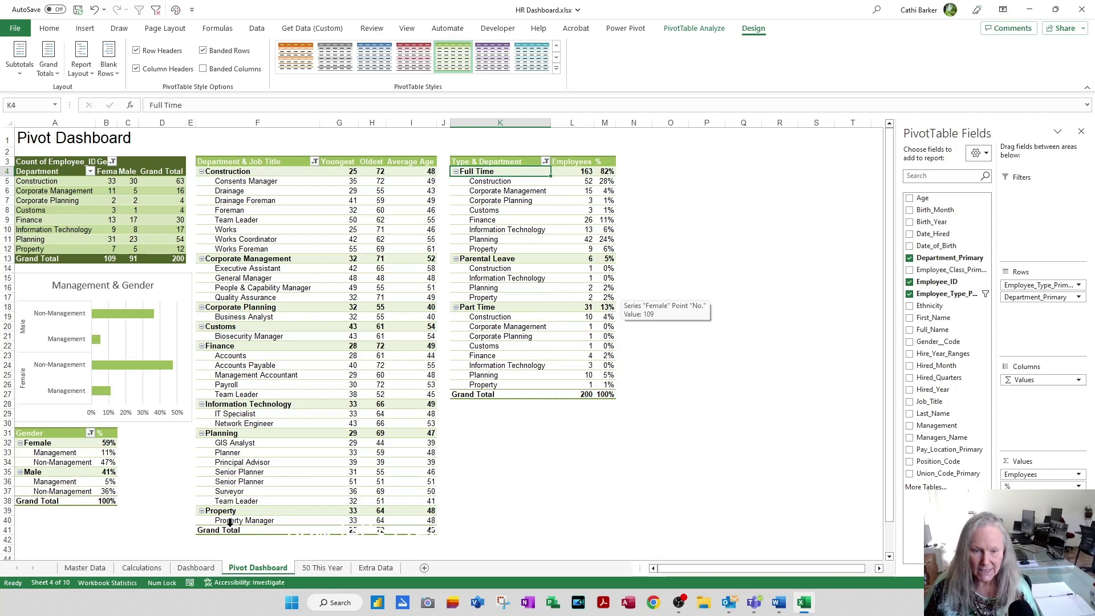
- Insert a PivotTable from Master Data columns A:X into the existing Pivot Dashboard sheet at cell O3
{"action": "left_click", "coordinate": [80, 567]}
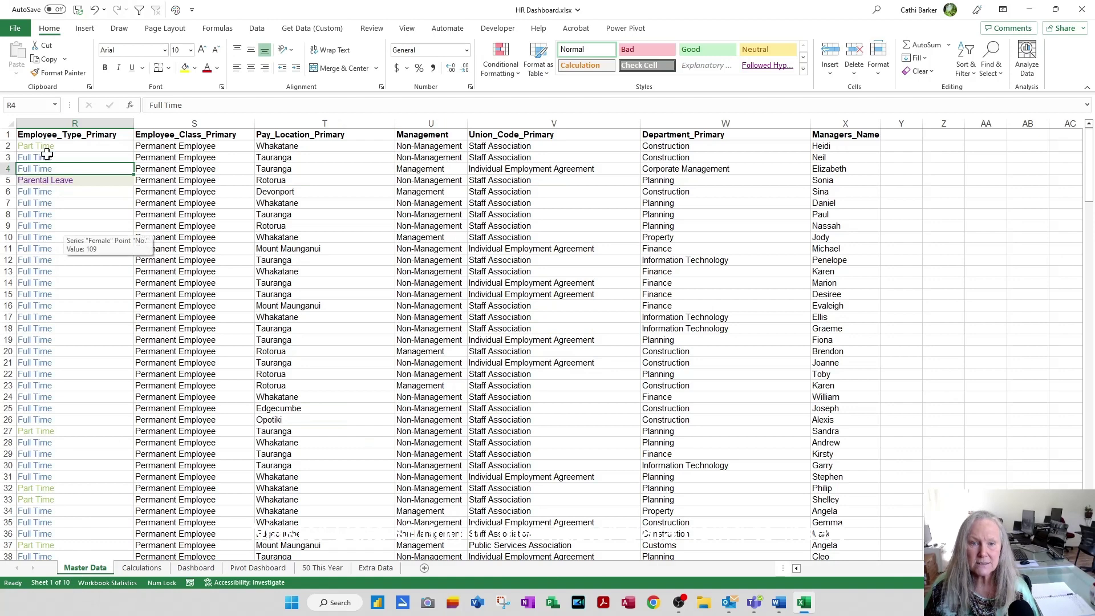
{"action": "left_click", "coordinate": [50, 153]}
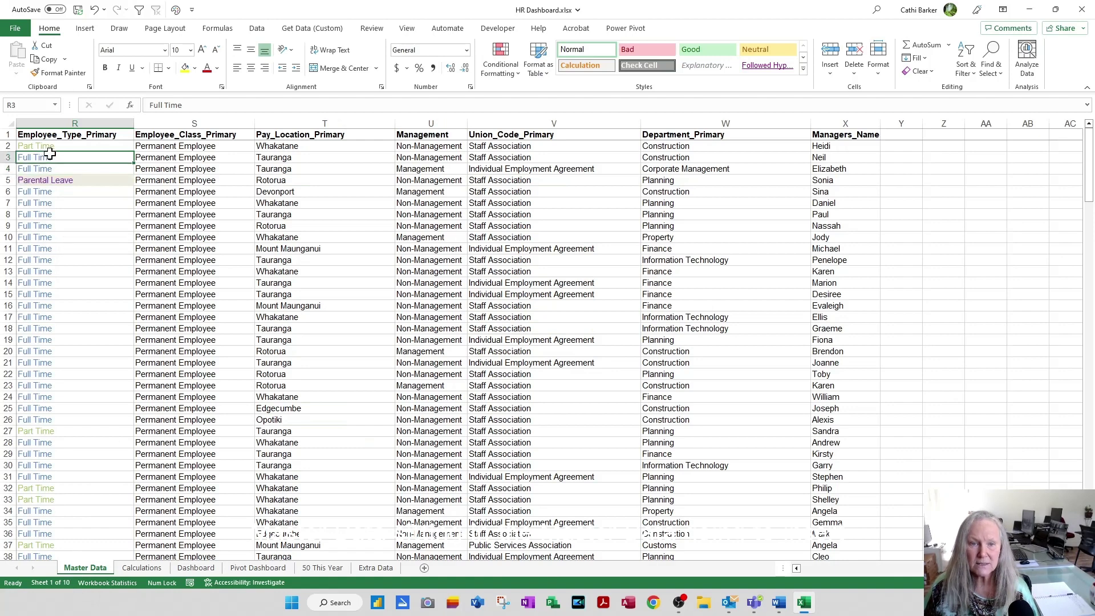
{"action": "left_click", "coordinate": [93, 32]}
{"action": "left_click", "coordinate": [23, 51]}
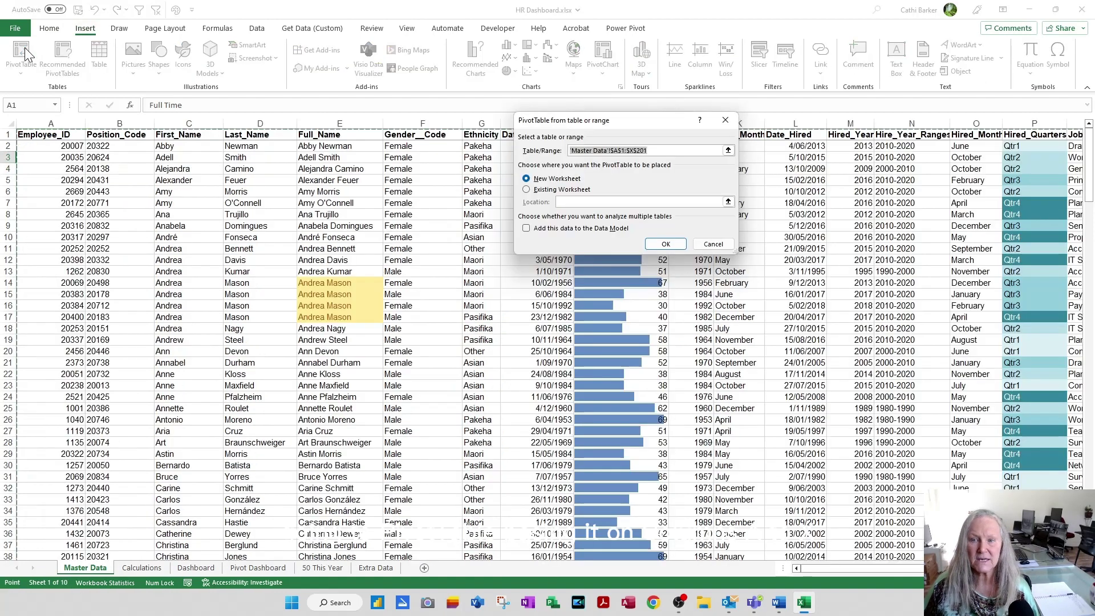
{"action": "left_click_drag", "start_coordinate": [51, 123], "coordinate": [855, 118]}
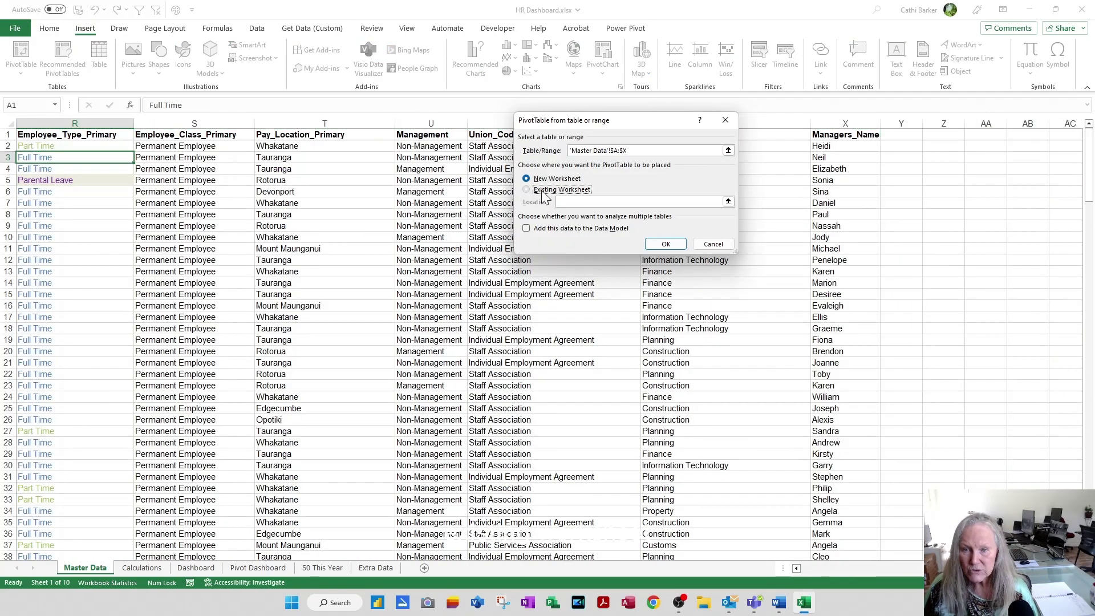
{"action": "left_click", "coordinate": [561, 190]}
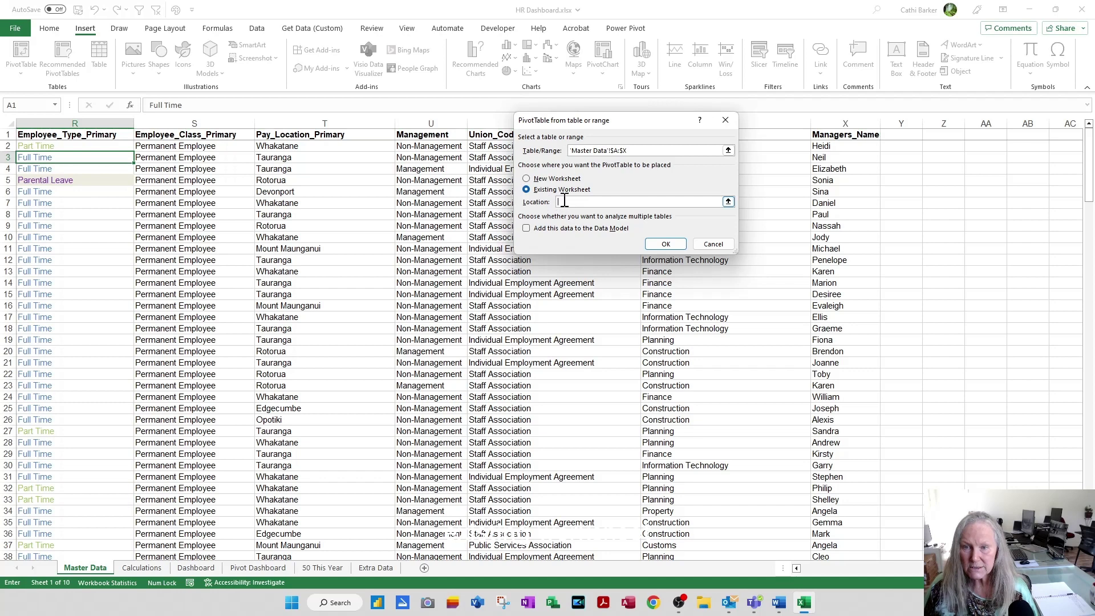
{"action": "left_click", "coordinate": [259, 567]}
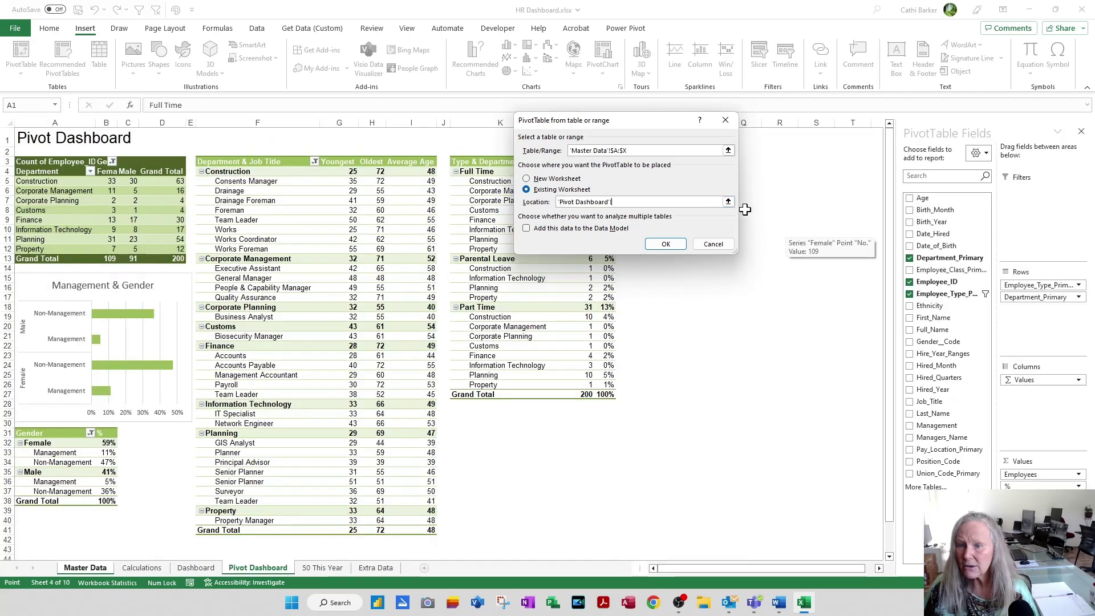
{"action": "left_click_drag", "start_coordinate": [652, 128], "coordinate": [442, 119]}
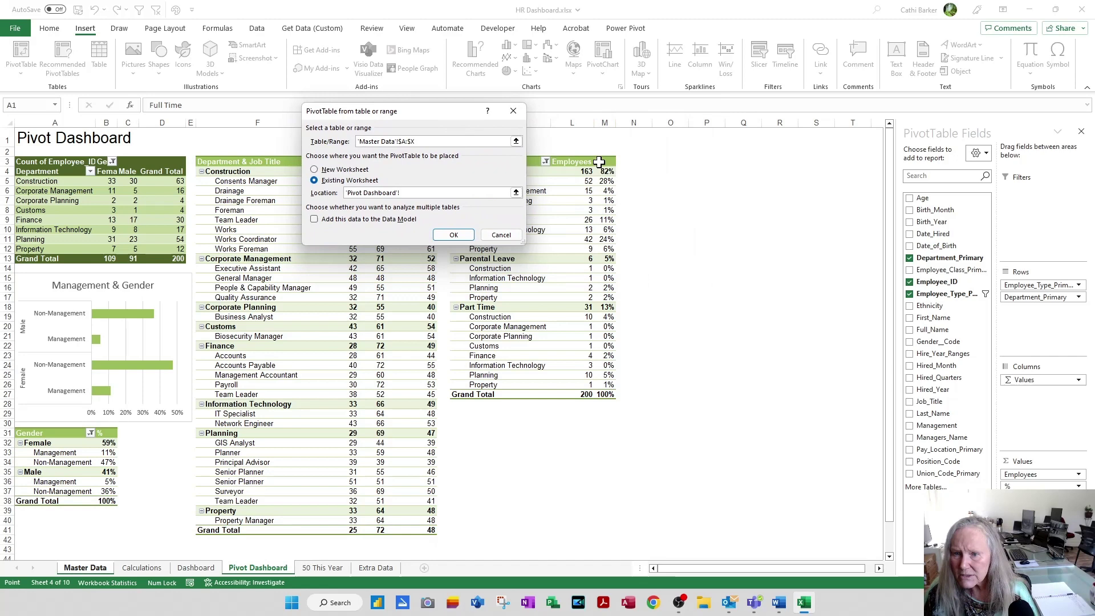
{"action": "left_click", "coordinate": [670, 162]}
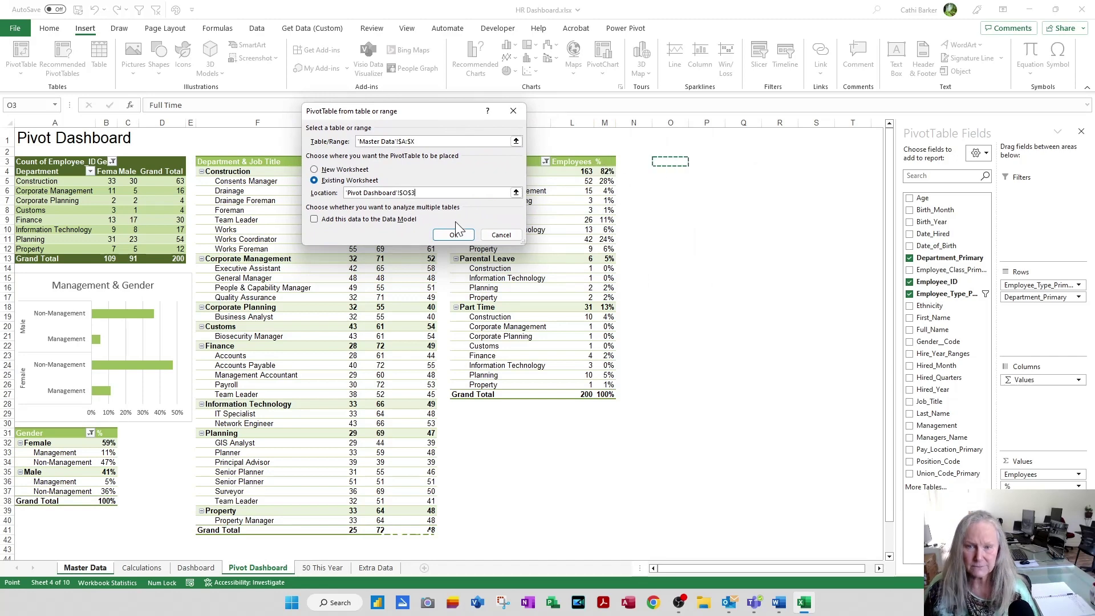
{"action": "left_click", "coordinate": [453, 234]}
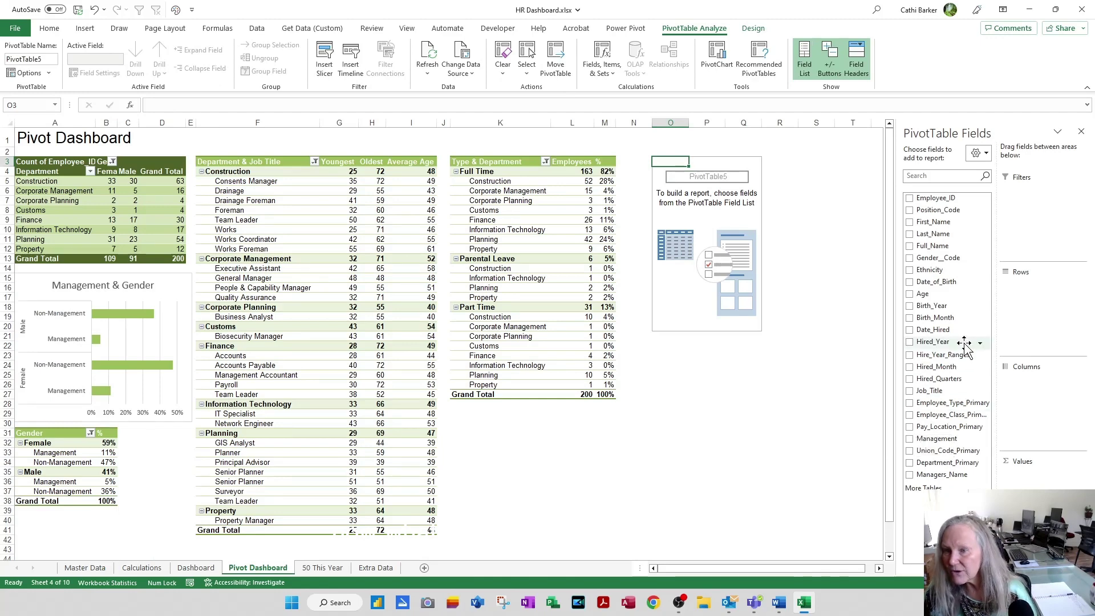
- Sort the new PivotTable's field list A to Z and add Pay_Location_Primary to Rows
{"action": "left_click", "coordinate": [979, 154]}
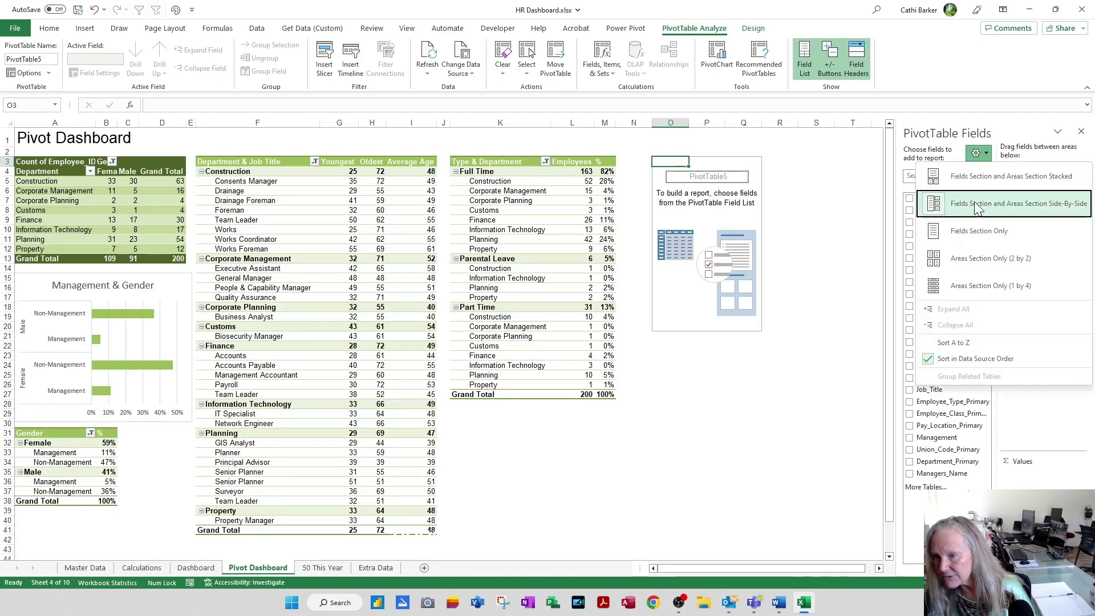
{"action": "left_click", "coordinate": [968, 345]}
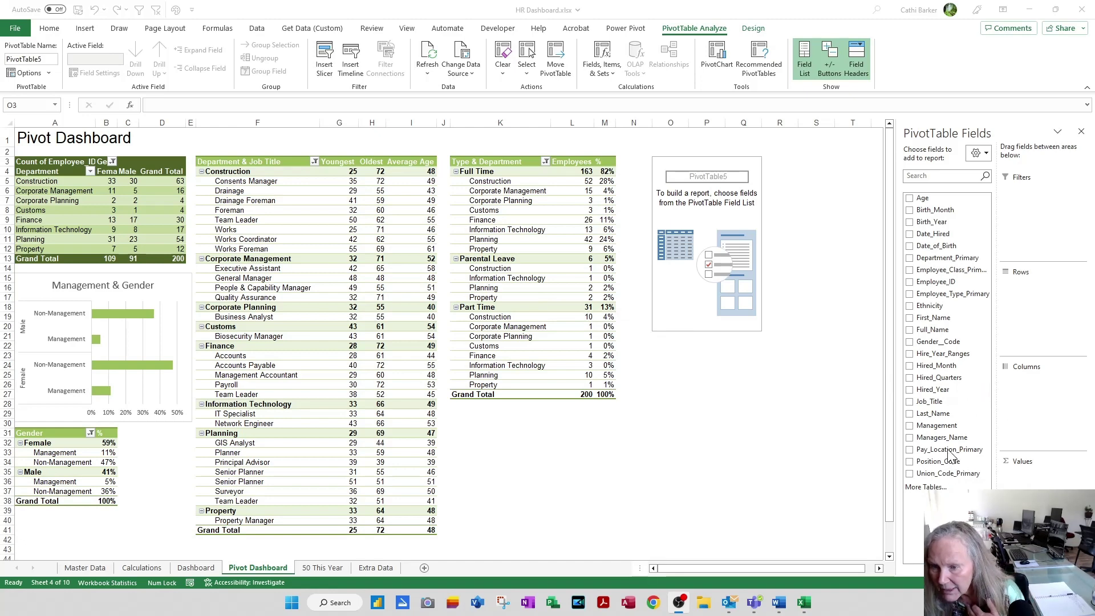
{"action": "left_click_drag", "start_coordinate": [948, 455], "coordinate": [1042, 318]}
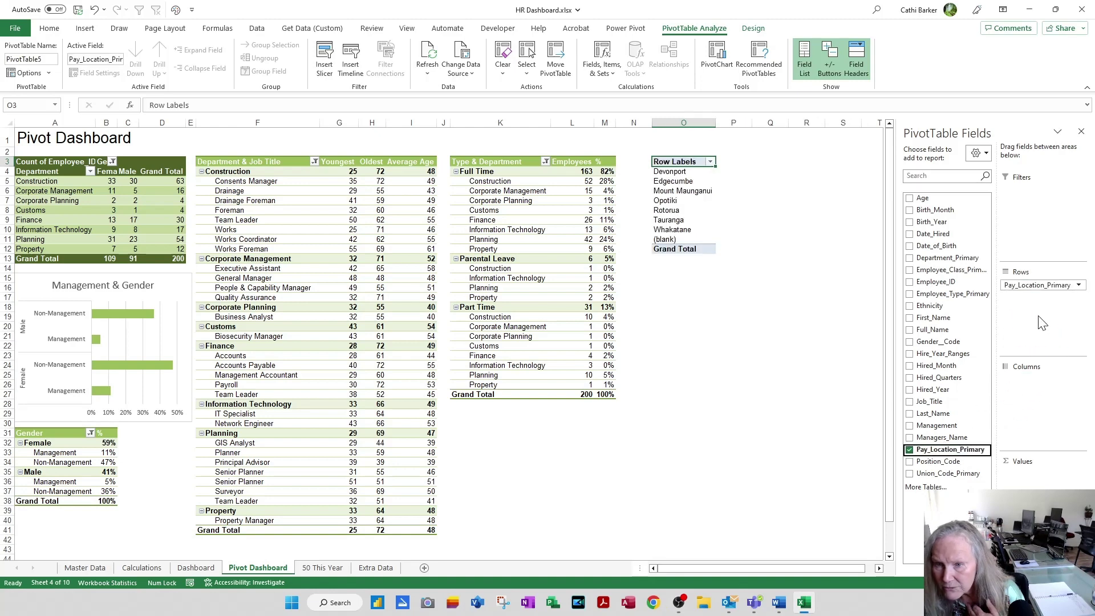
- Filter the (blank) location out of the new PivotTable and add Employee_ID to Values twice
{"action": "left_click", "coordinate": [710, 161]}
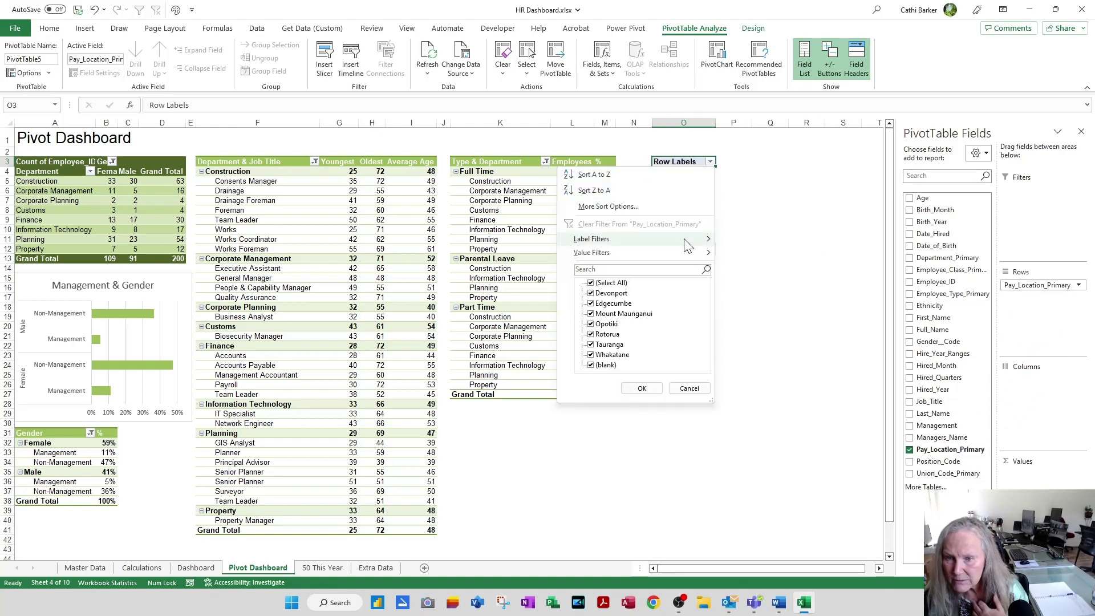
{"action": "left_click", "coordinate": [590, 365]}
{"action": "left_click", "coordinate": [641, 389]}
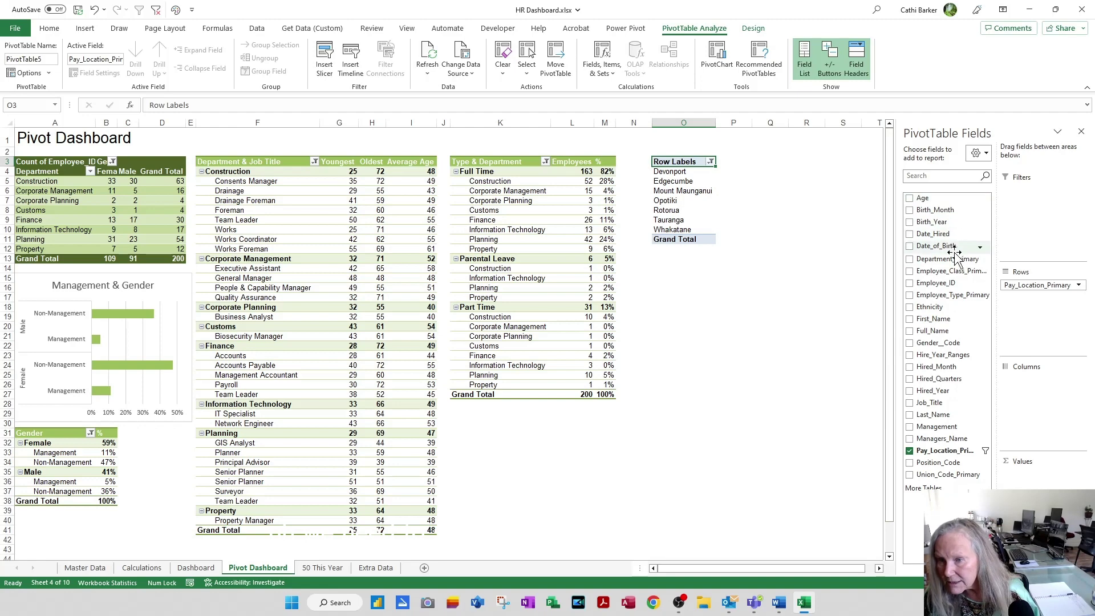
{"action": "left_click_drag", "start_coordinate": [947, 282], "coordinate": [1032, 474]}
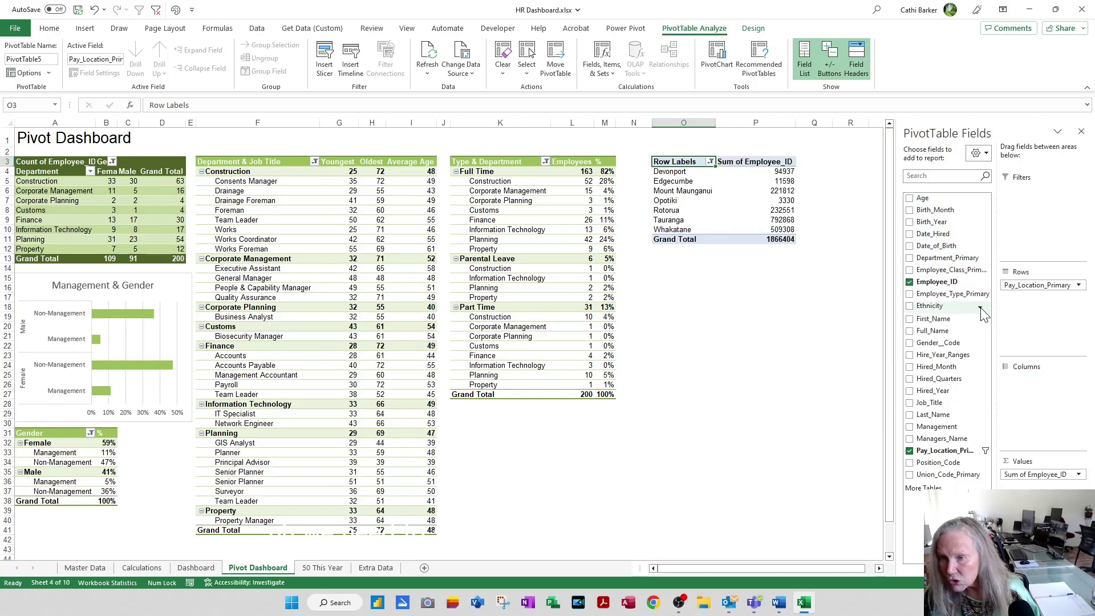
{"action": "left_click_drag", "start_coordinate": [946, 282], "coordinate": [1038, 484]}
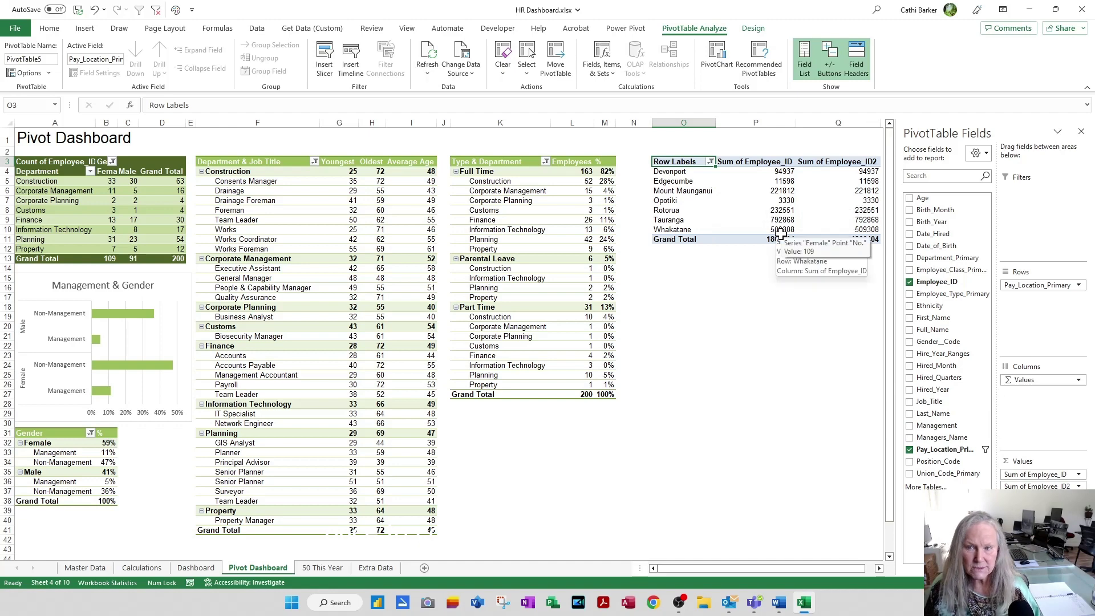
- Summarize the location PivotTable's first Employee_ID value field by Count and name it Employees
{"action": "left_click", "coordinate": [1041, 473]}
{"action": "left_click", "coordinate": [1039, 463]}
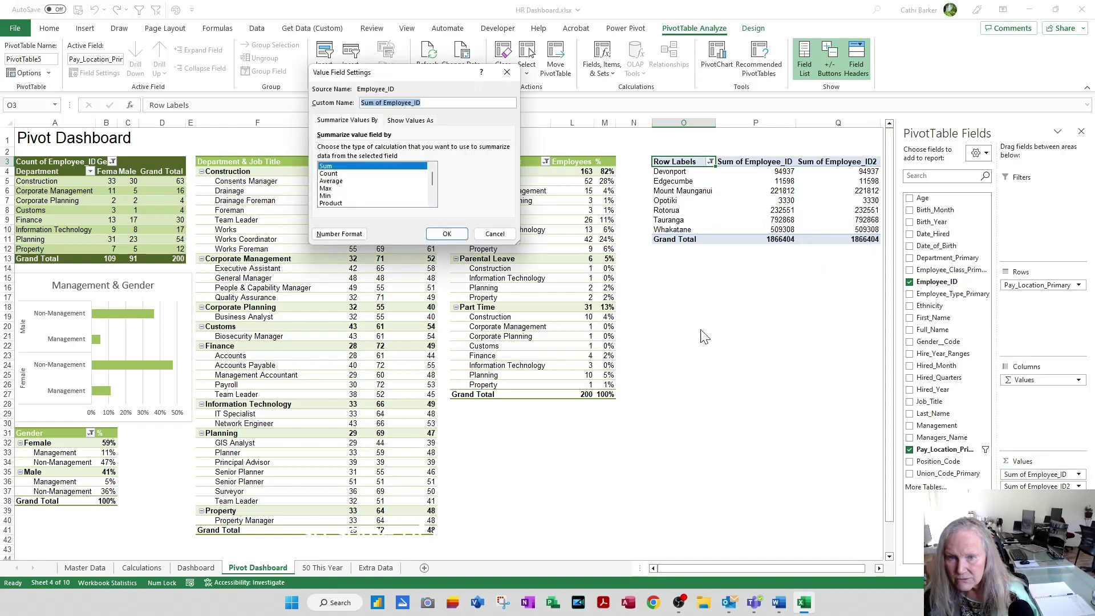
{"action": "left_click", "coordinate": [341, 174]}
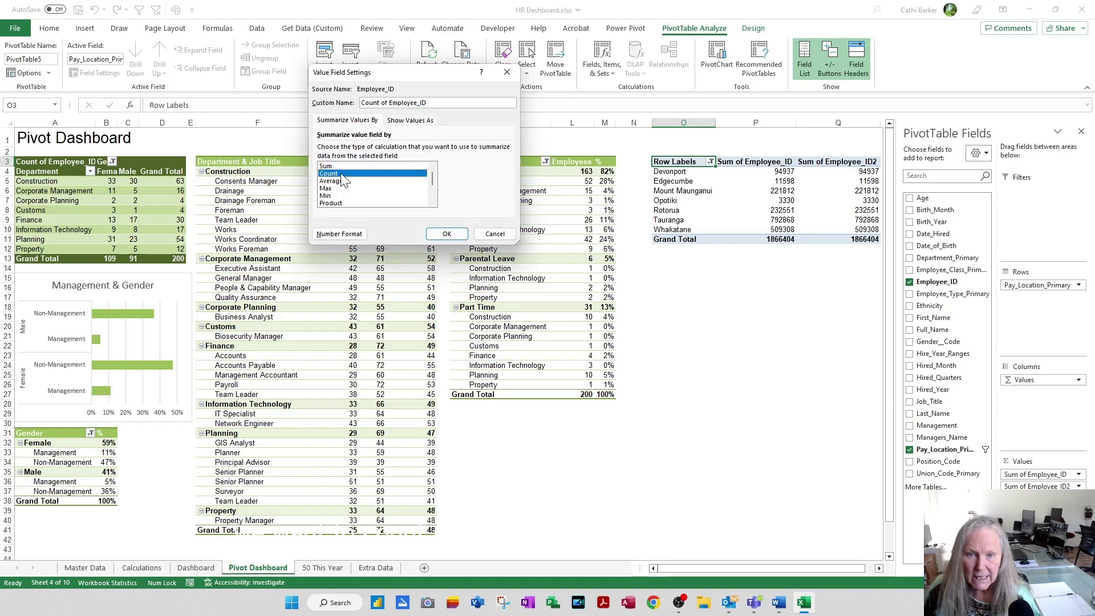
{"action": "triple_click", "coordinate": [442, 103]}
{"action": "type", "text": "Empl"}
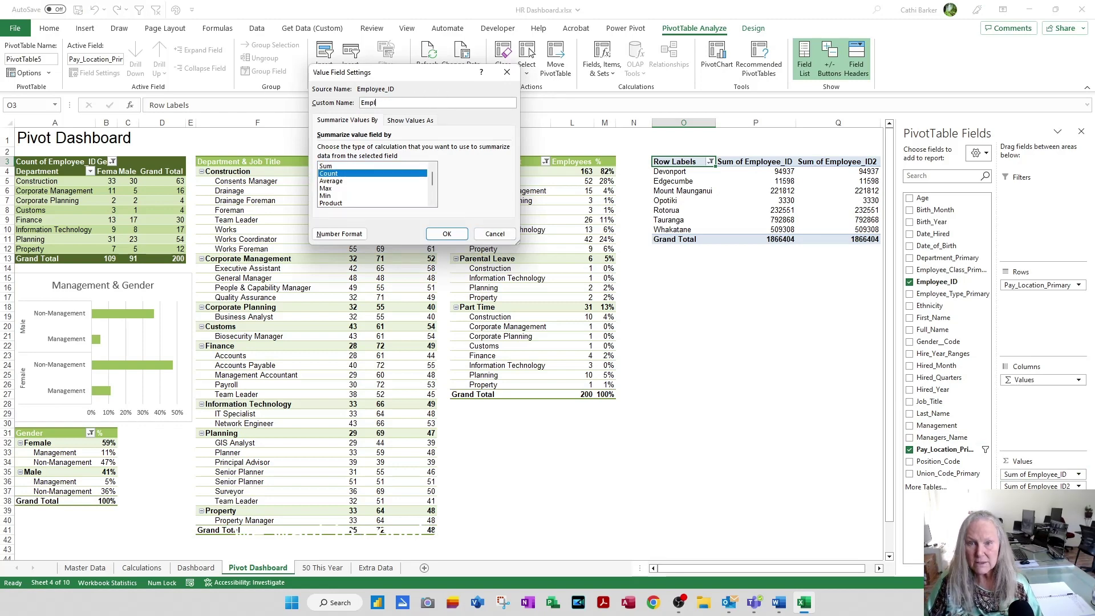
{"action": "type", "text": "oyees"}
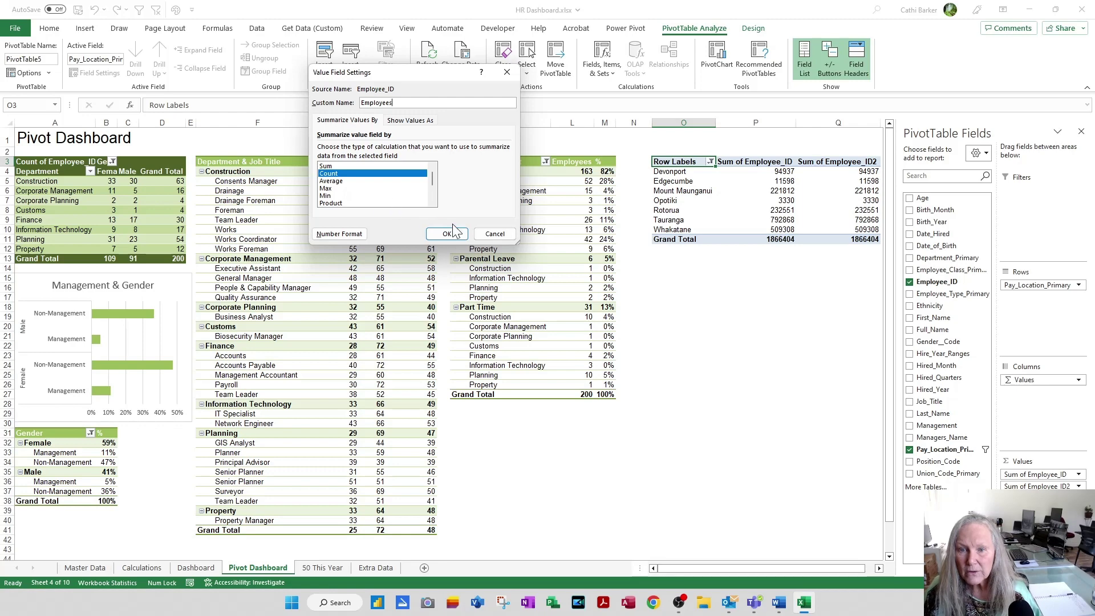
{"action": "left_click", "coordinate": [451, 232]}
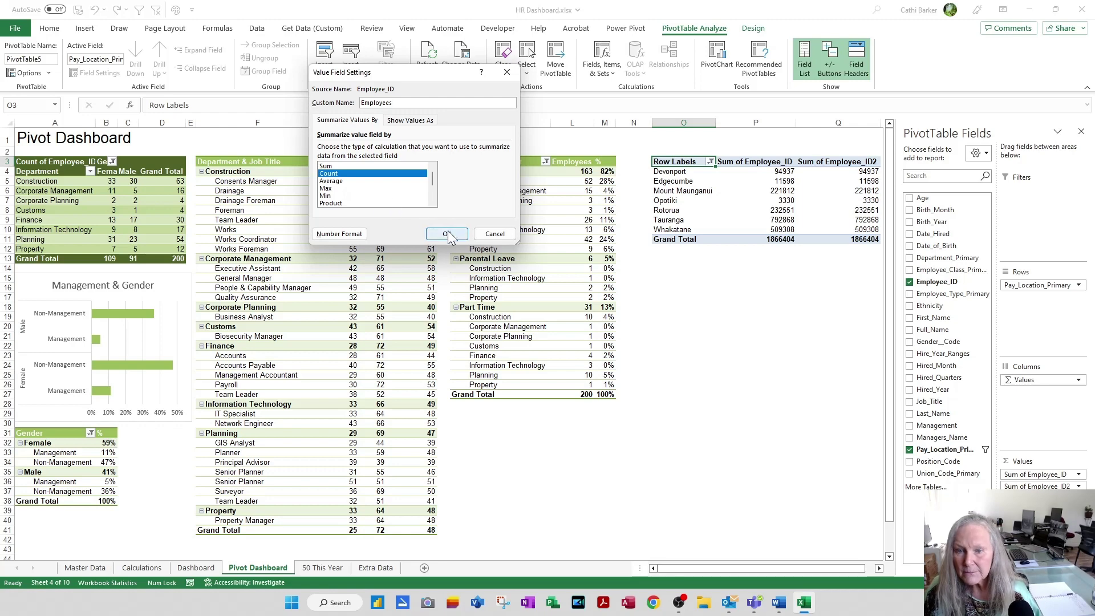
- Show the location PivotTable's second Employee_ID field as % of Column Total, named %, in Percentage format with 0 decimal places
{"action": "left_click", "coordinate": [1029, 483]}
{"action": "left_click", "coordinate": [1029, 476]}
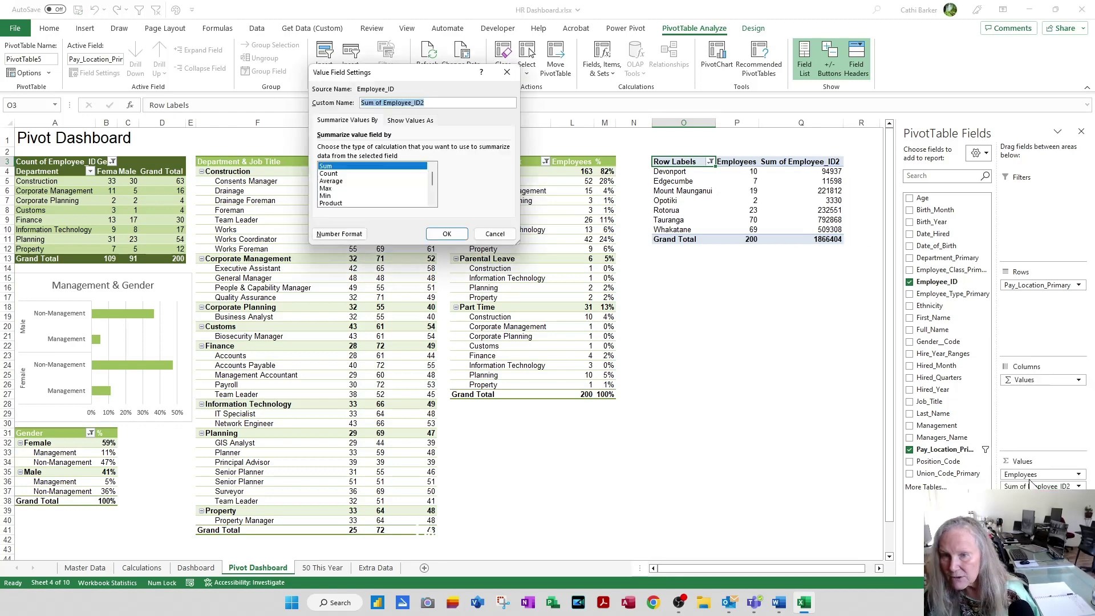
{"action": "left_click", "coordinate": [420, 120]}
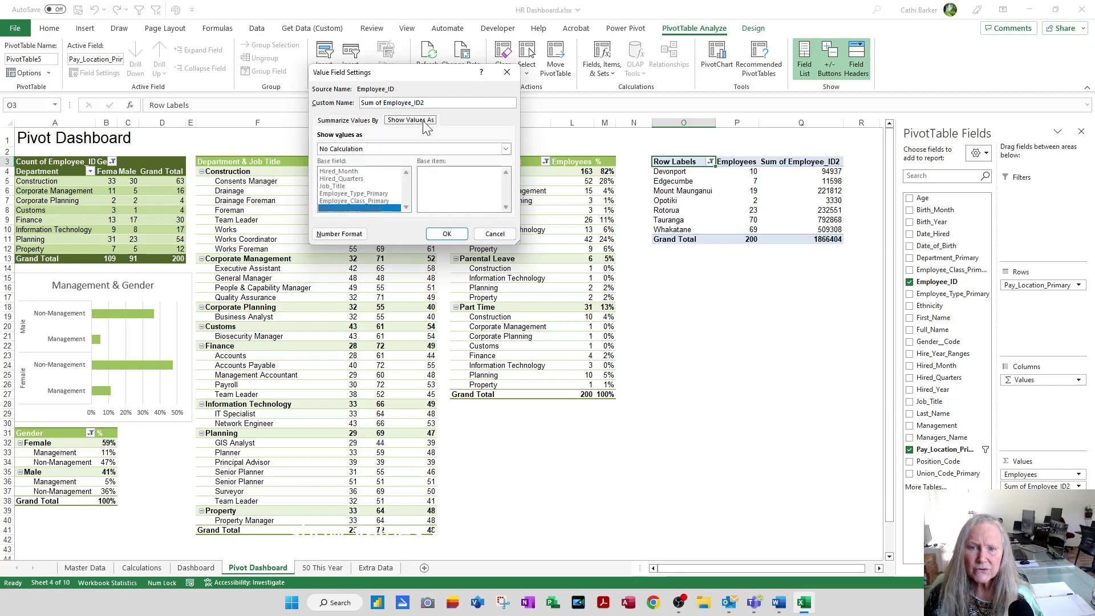
{"action": "left_click", "coordinate": [505, 149]}
{"action": "left_click", "coordinate": [412, 172]}
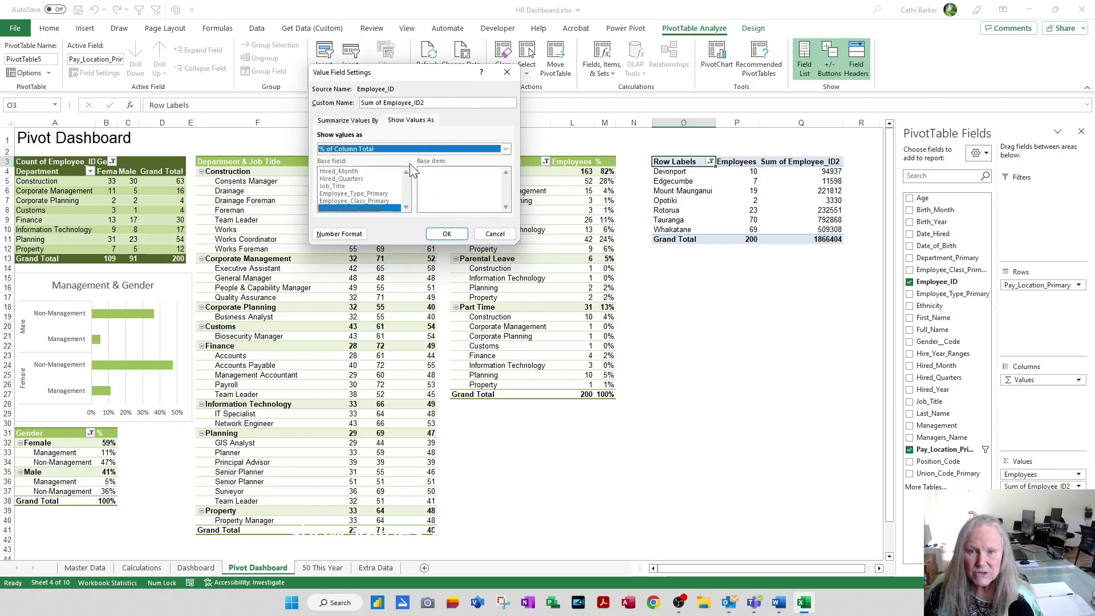
{"action": "left_click_drag", "start_coordinate": [429, 102], "coordinate": [342, 103]}
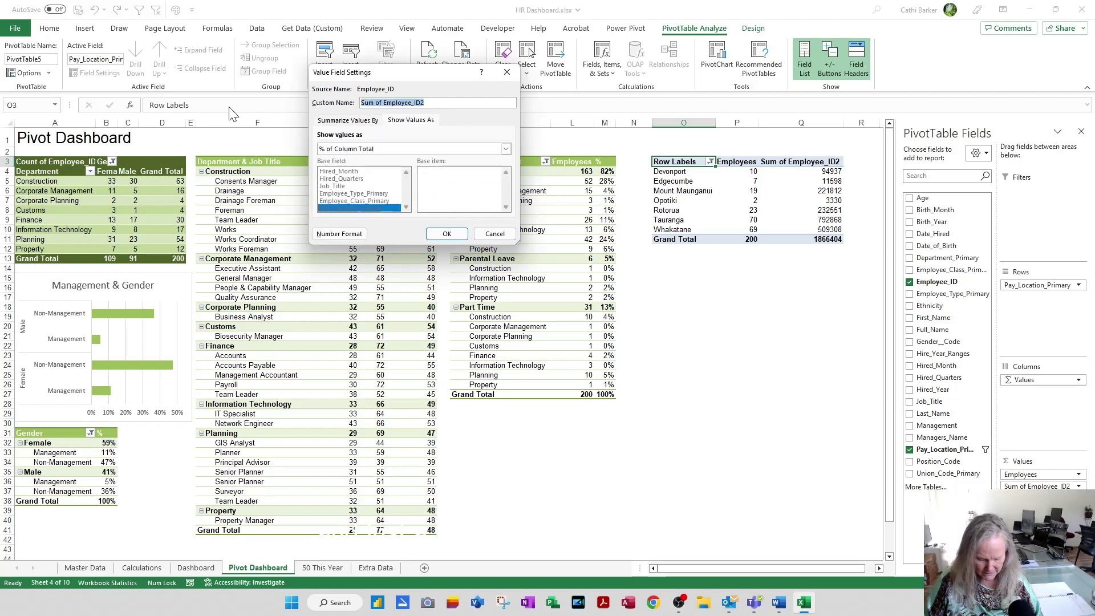
{"action": "type", "text": "%"}
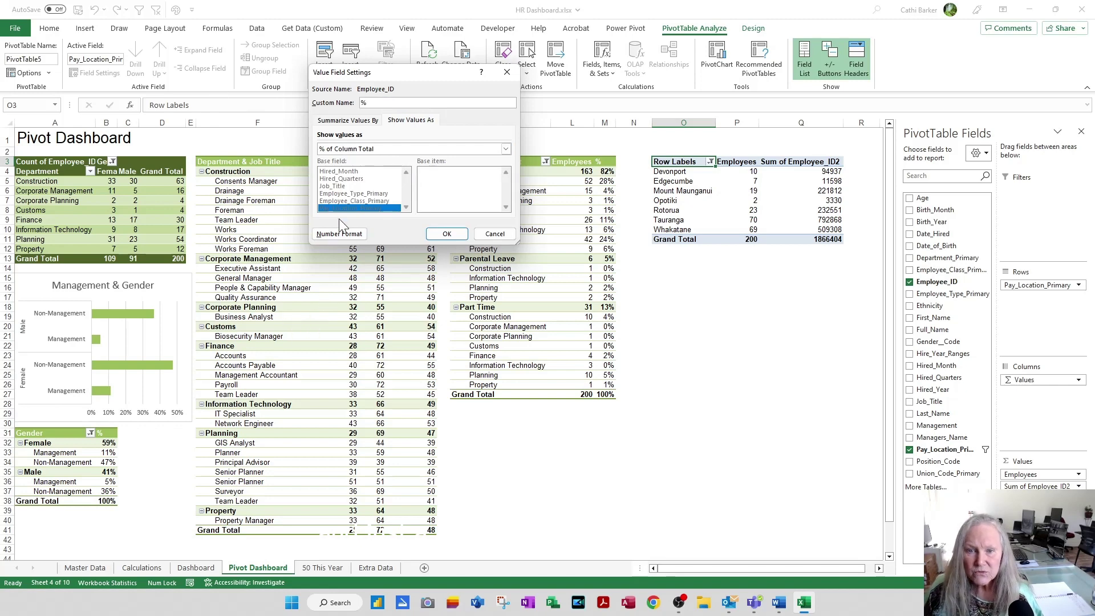
{"action": "left_click", "coordinate": [340, 234]}
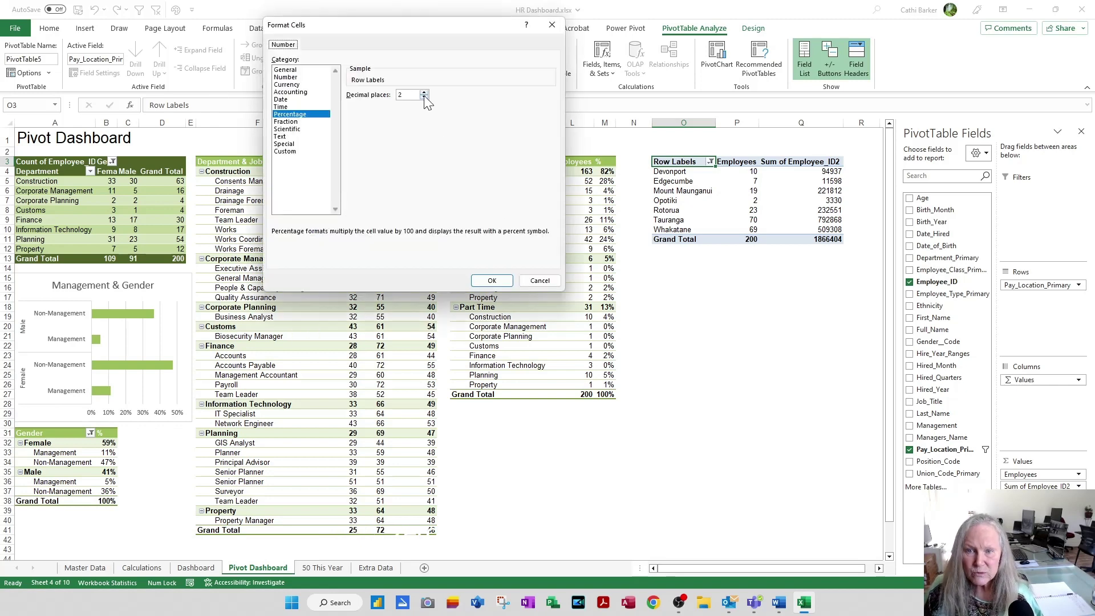
{"action": "left_click", "coordinate": [501, 281]}
{"action": "left_click", "coordinate": [446, 233]}
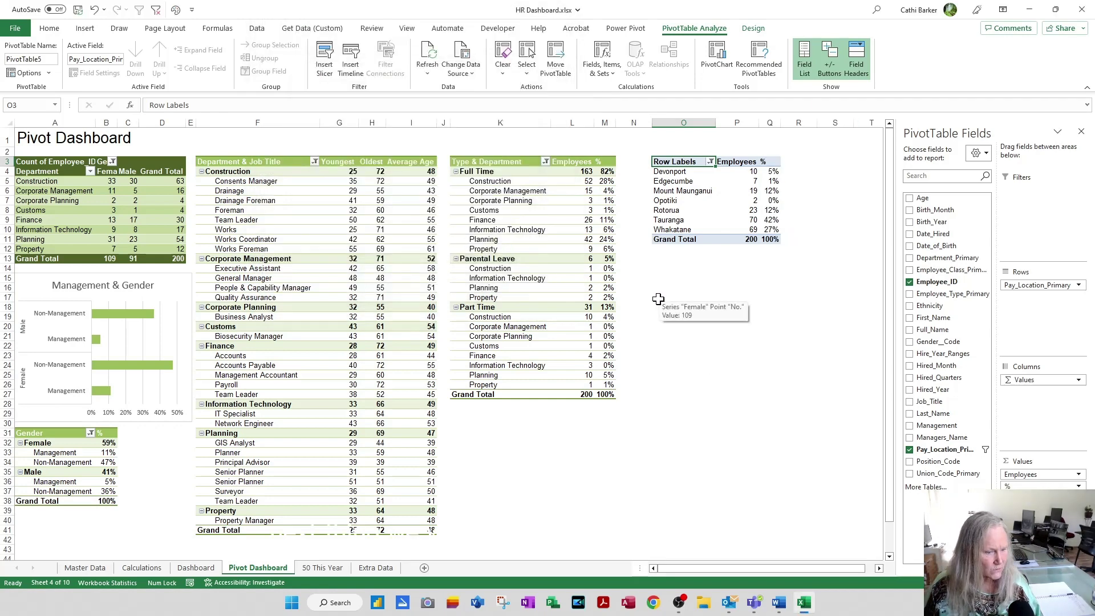
- Apply the green Medium style used by the Type & Department PivotTable to the location PivotTable, with banded rows
{"action": "left_click", "coordinate": [754, 29]}
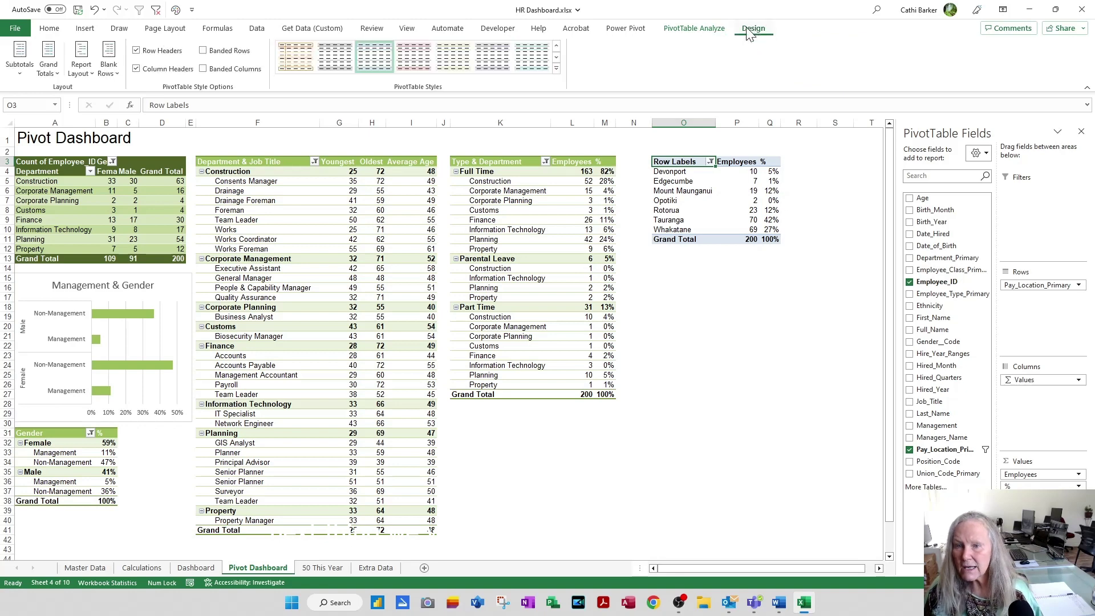
{"action": "left_click", "coordinate": [556, 68]}
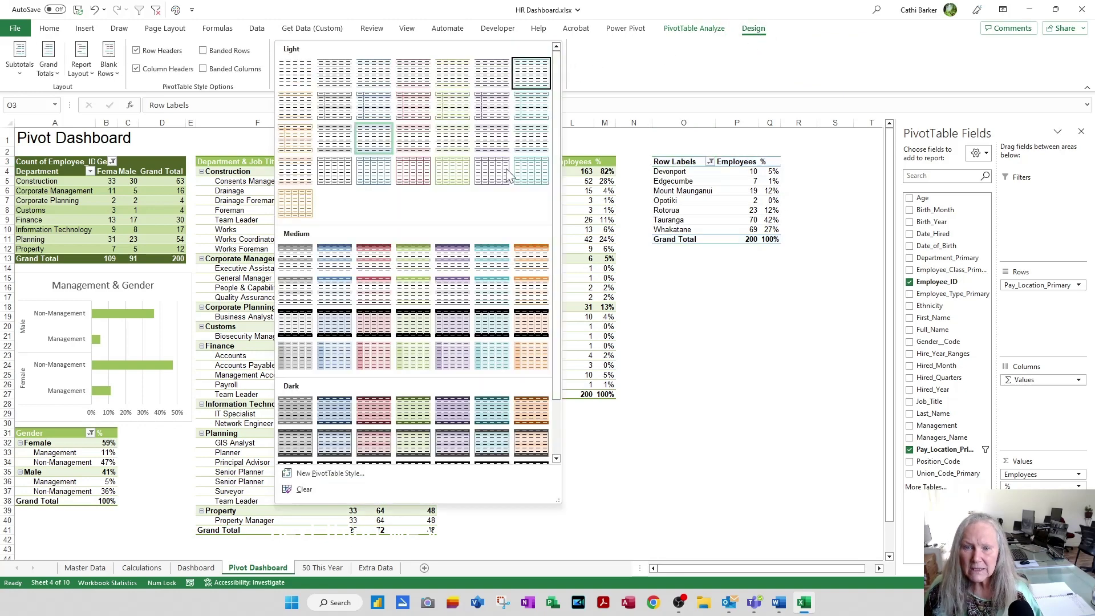
{"action": "left_click", "coordinate": [402, 284]}
{"action": "left_click", "coordinate": [236, 52]}
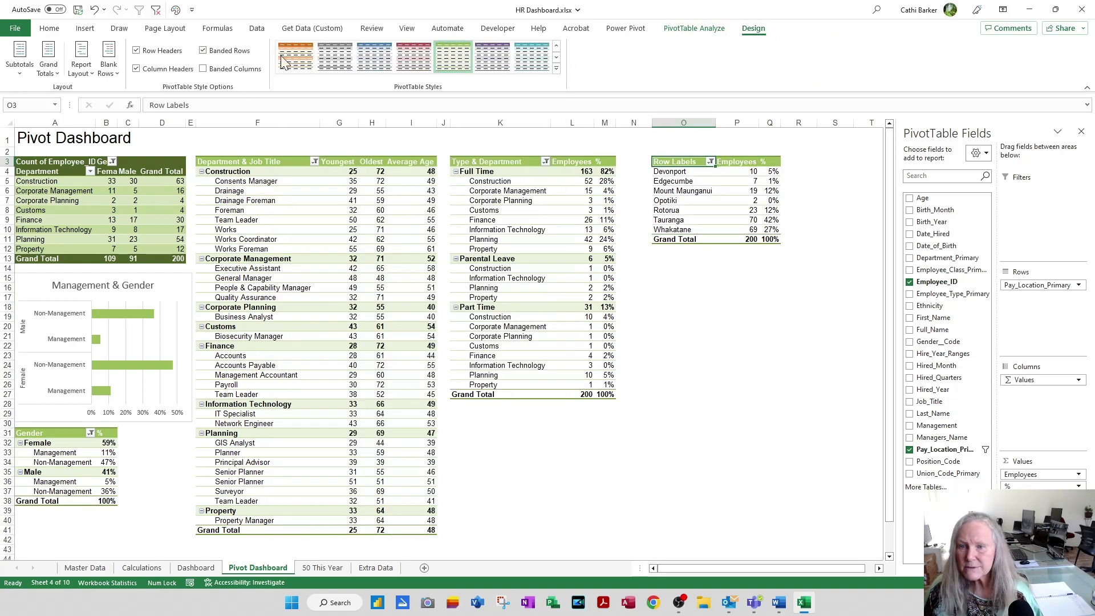
- Narrow the spacer column N and rename the location PivotTable's row header in O3 to Location
{"action": "left_click_drag", "start_coordinate": [650, 122], "coordinate": [630, 123]}
{"action": "left_click", "coordinate": [692, 305]}
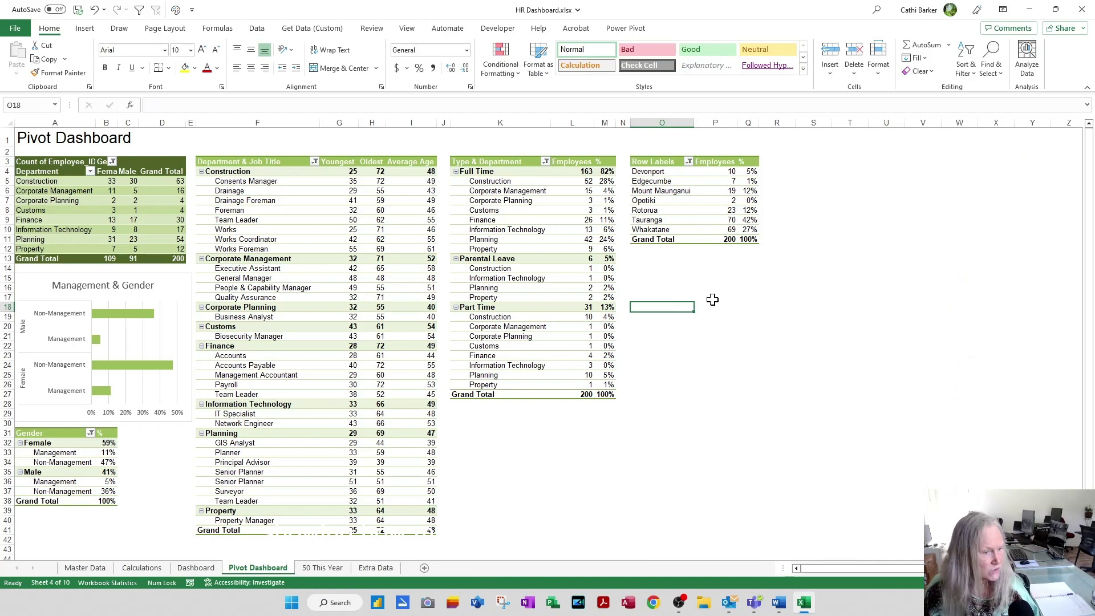
{"action": "left_click", "coordinate": [662, 157]}
{"action": "type", "text": "Location"}
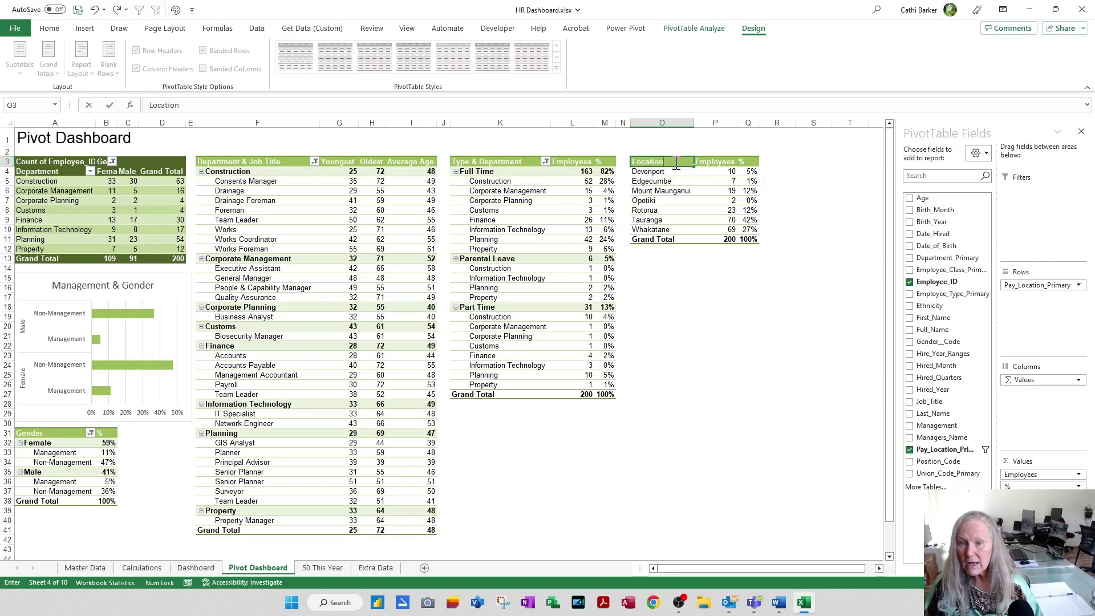
{"action": "key", "text": "Return"}
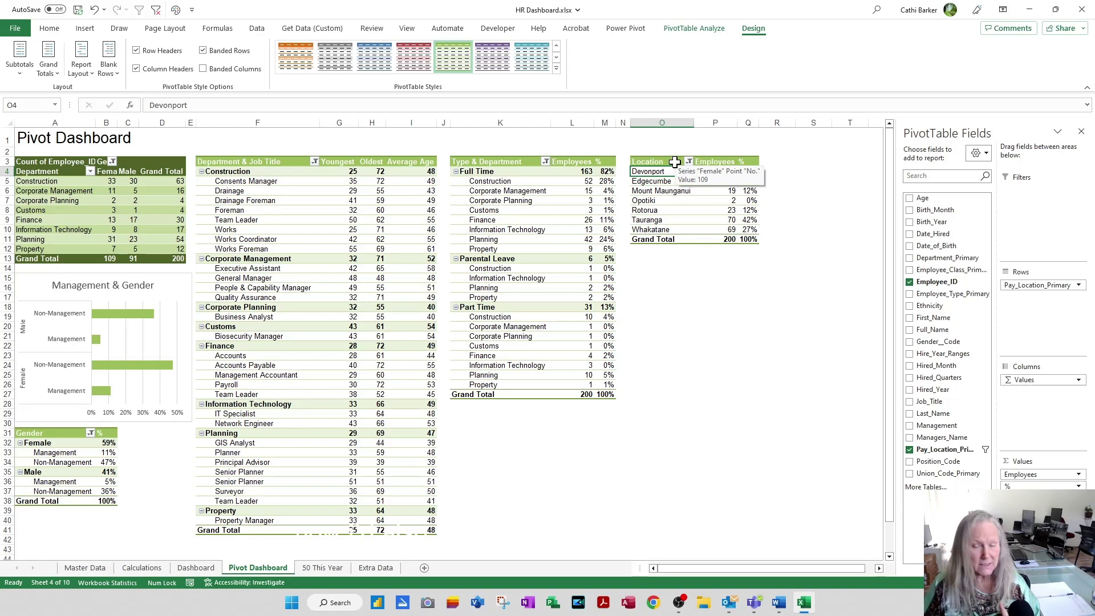
{"action": "left_click", "coordinate": [655, 200]}
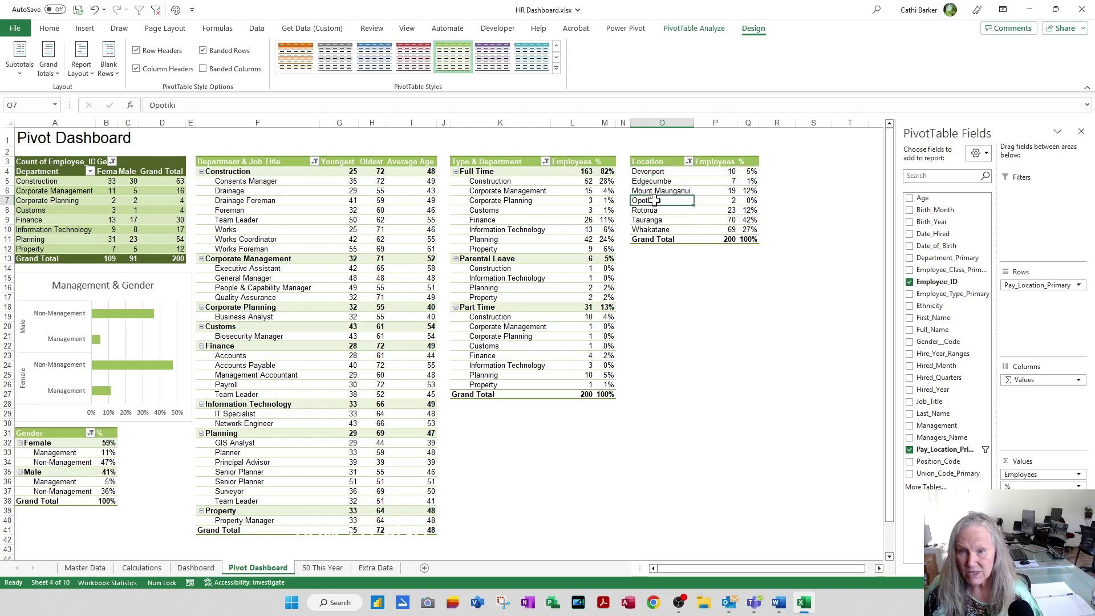
- Insert a Pie PivotChart based on the location PivotTable
{"action": "left_click", "coordinate": [698, 30]}
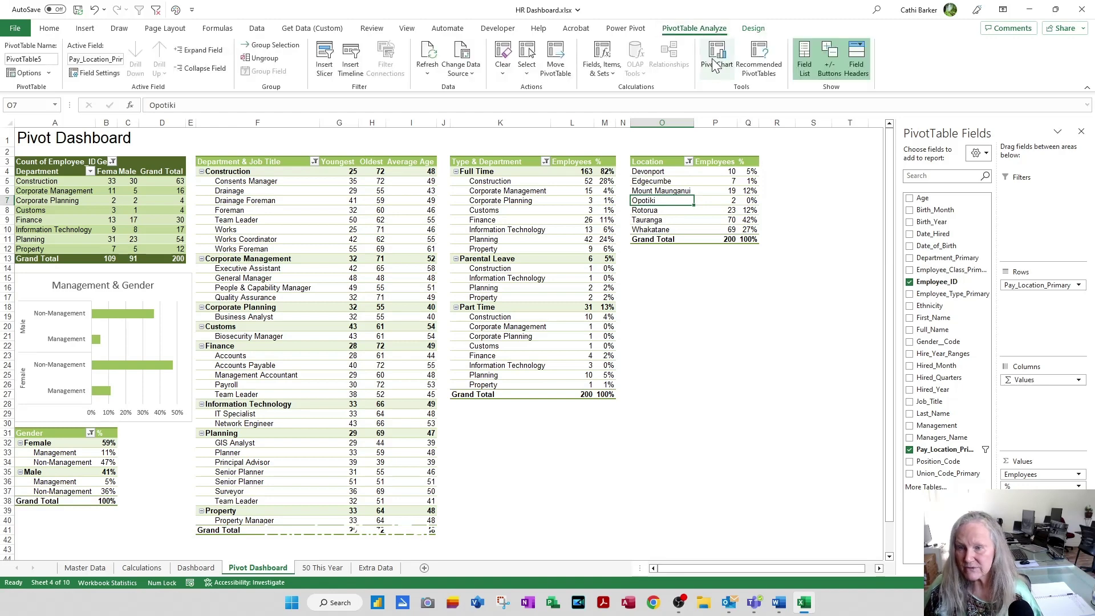
{"action": "left_click", "coordinate": [716, 64]}
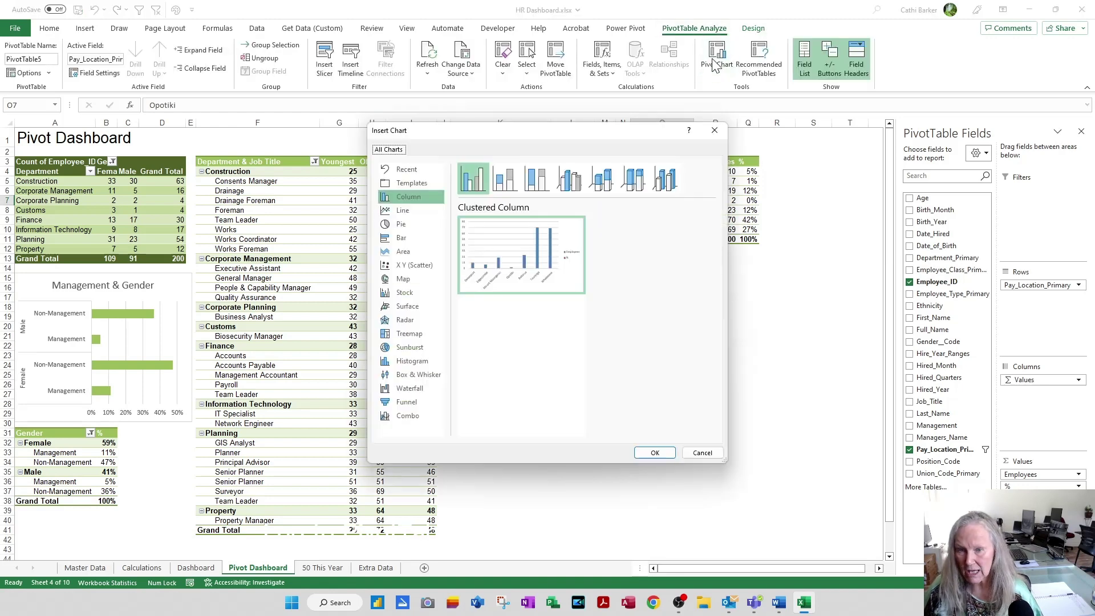
{"action": "left_click", "coordinate": [392, 225]}
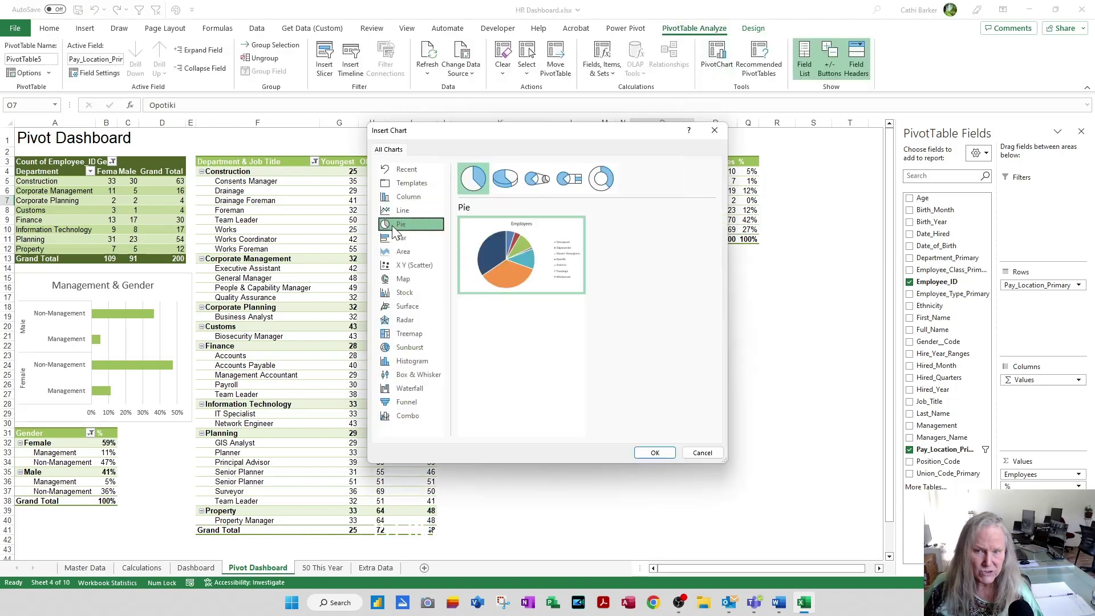
{"action": "left_click", "coordinate": [656, 453]}
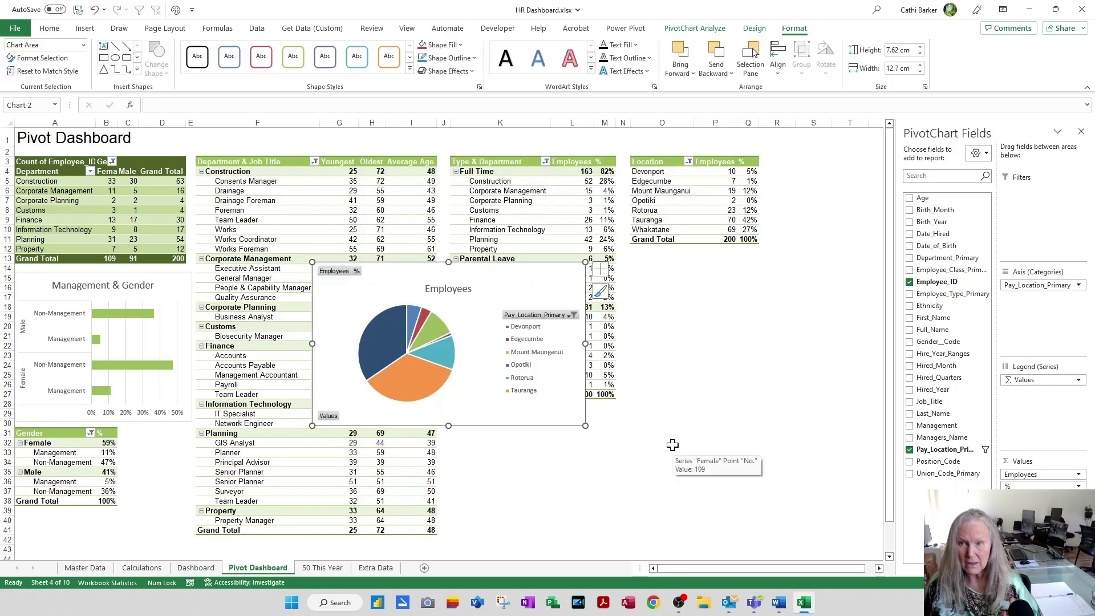
- Hide all field buttons on the Employees pie chart and delete its legend
{"action": "left_click", "coordinate": [693, 29]}
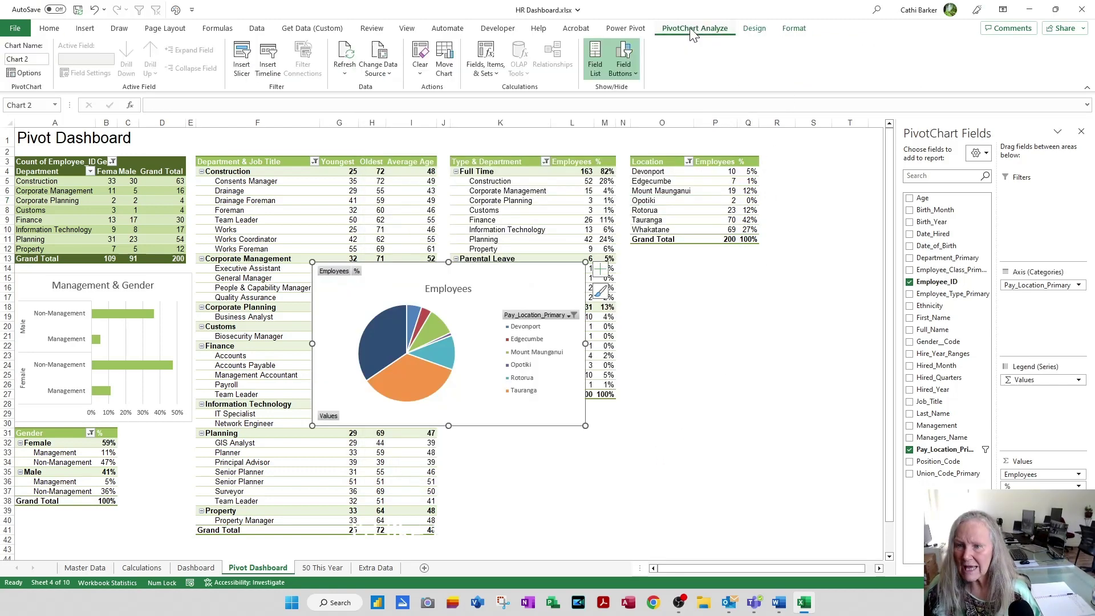
{"action": "left_click", "coordinate": [623, 55]}
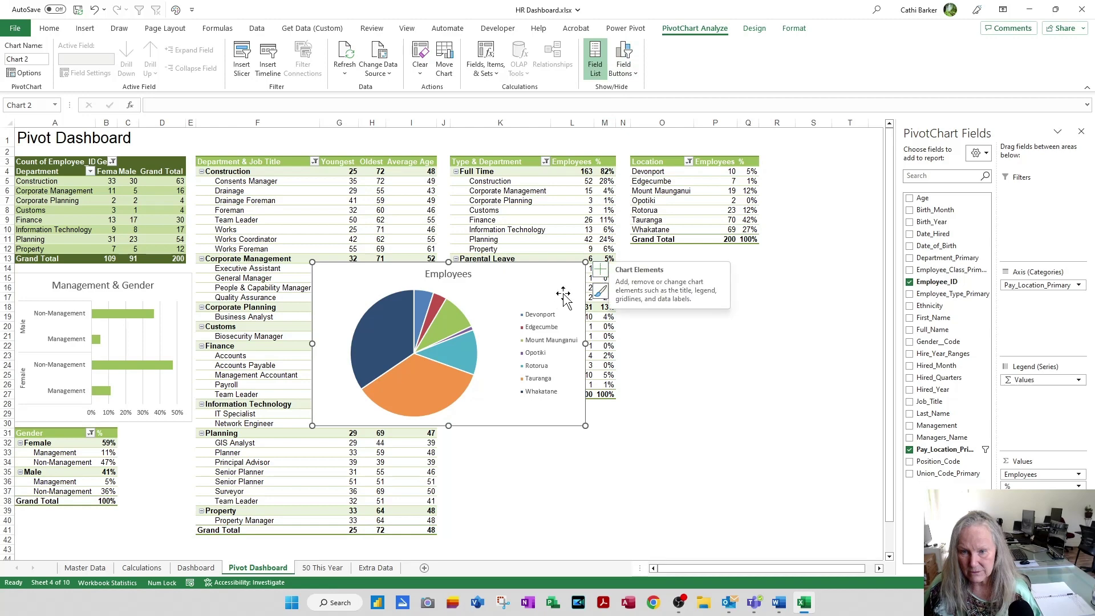
{"action": "left_click", "coordinate": [555, 314]}
{"action": "key", "text": "Delete"}
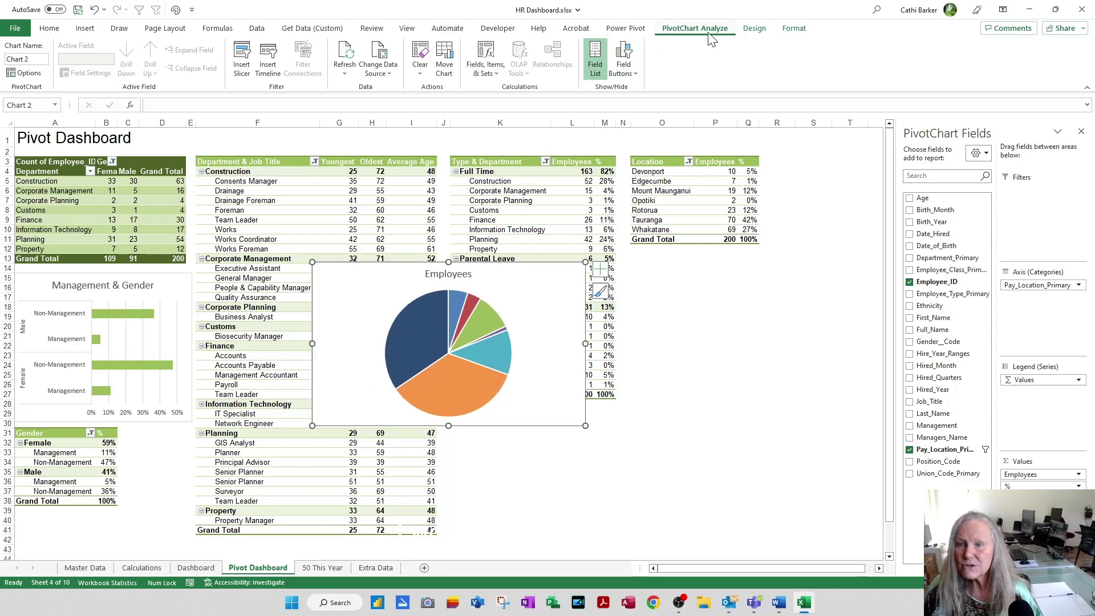
- Recolor the pie chart with the monochromatic green palette and apply the quick layout that labels slices with location names and percentages
{"action": "left_click", "coordinate": [754, 30]}
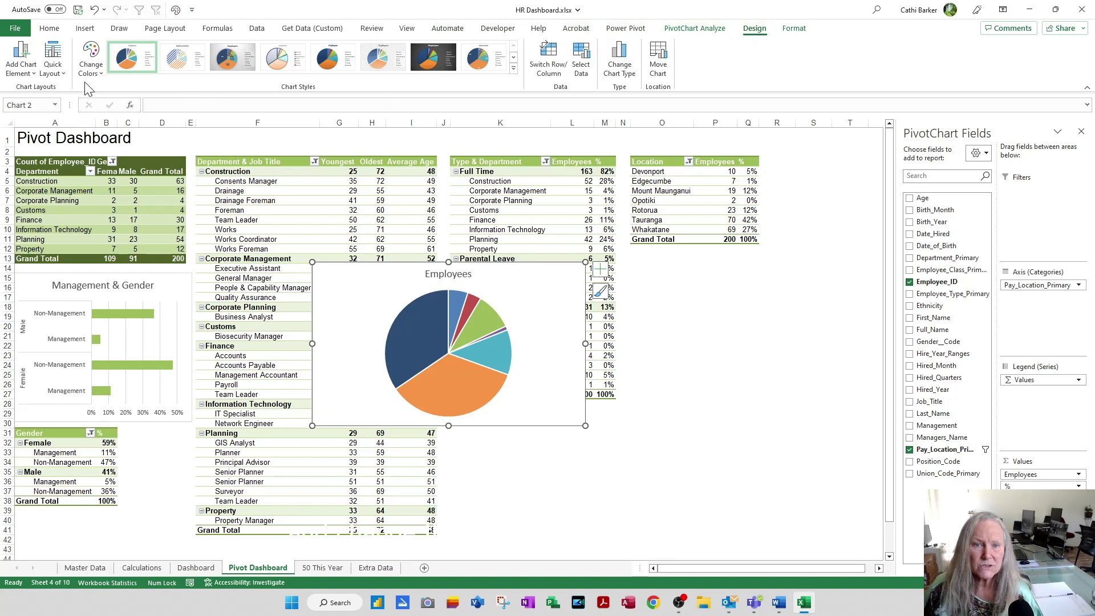
{"action": "left_click", "coordinate": [90, 66]}
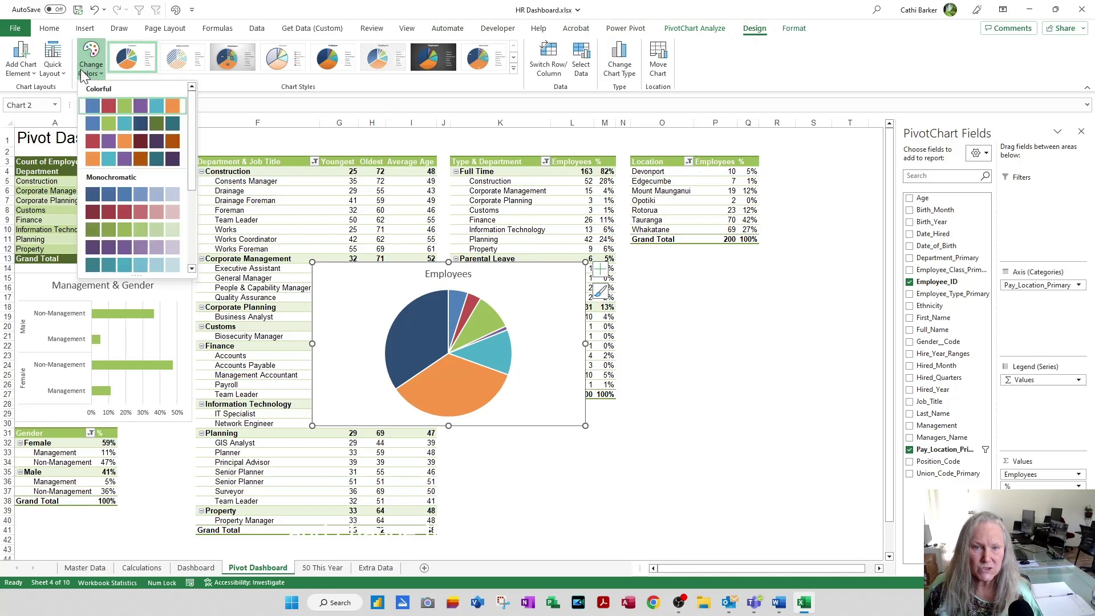
{"action": "left_click", "coordinate": [103, 231]}
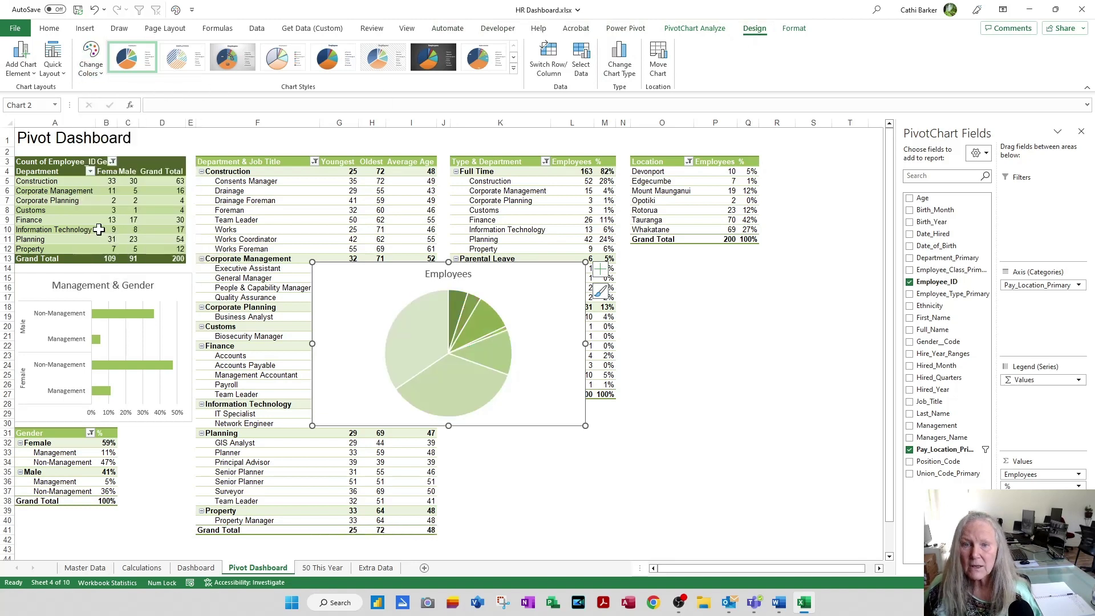
{"action": "left_click", "coordinate": [53, 61]}
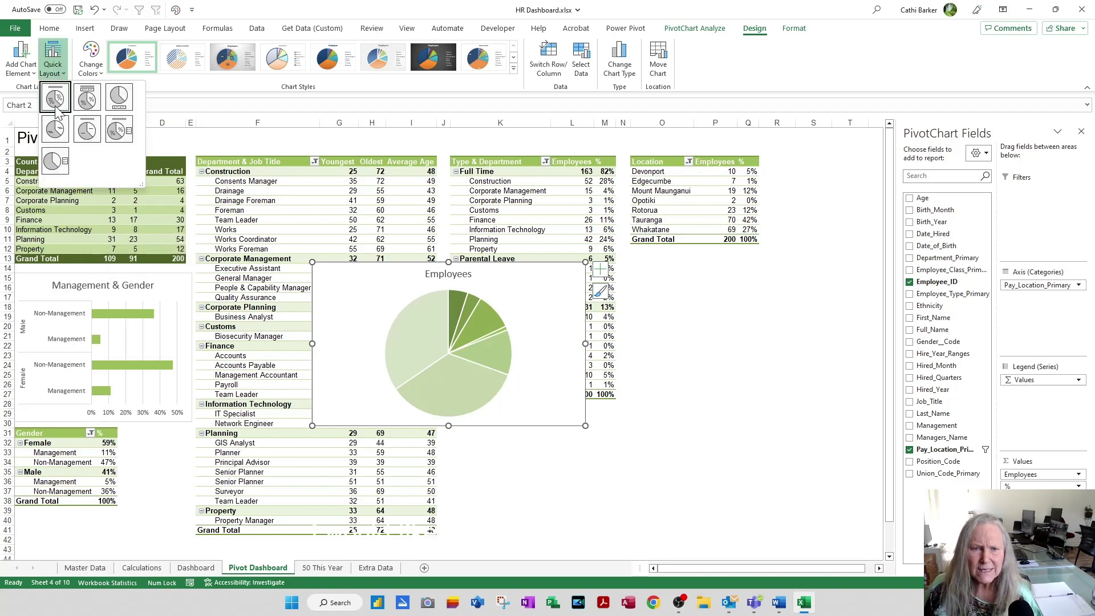
{"action": "left_click", "coordinate": [54, 98]}
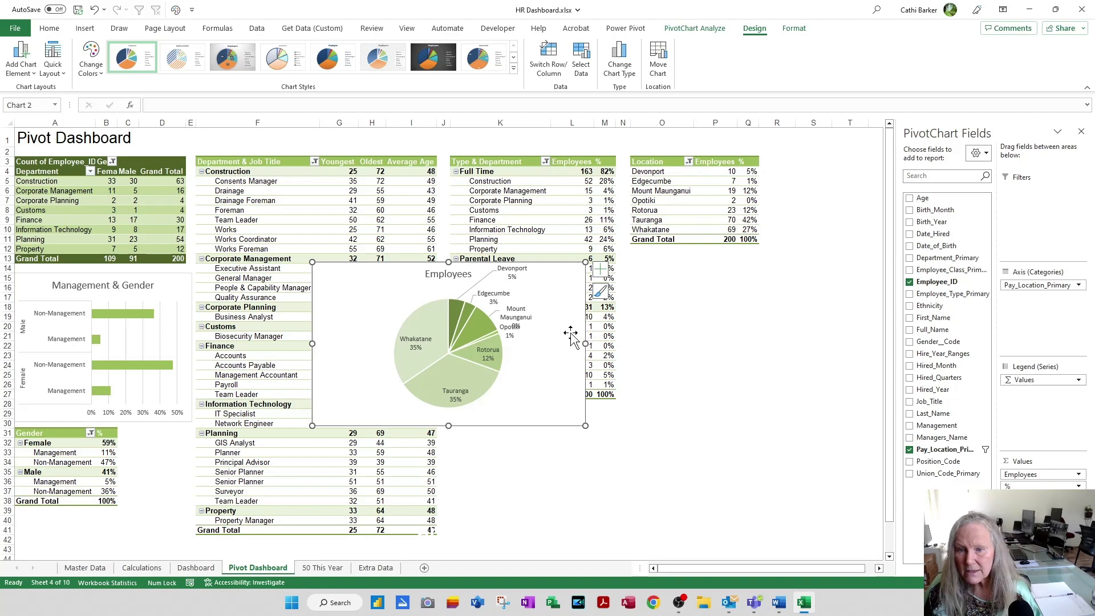
- Place the pie chart beneath the location PivotTable and resize it to span columns O to T, down to about row 41
{"action": "left_click_drag", "start_coordinate": [569, 334], "coordinate": [846, 357]}
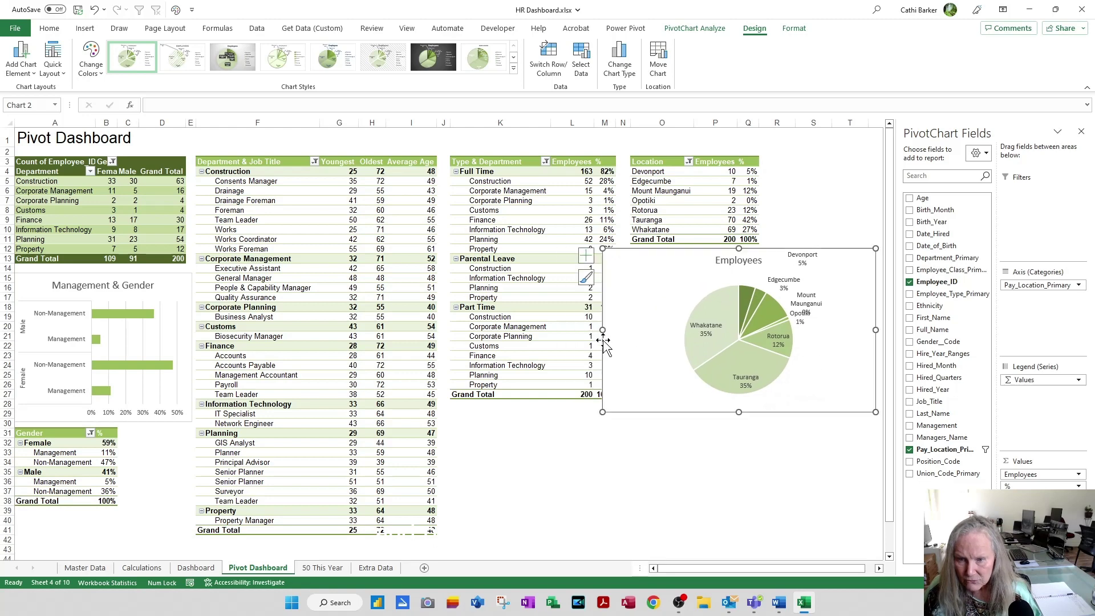
{"action": "mouse_move", "coordinate": [602, 334]}
{"action": "left_mouse_down"}
{"action": "mouse_move", "coordinate": [650, 334]}
{"action": "mouse_move", "coordinate": [622, 334]}
{"action": "left_mouse_up"}
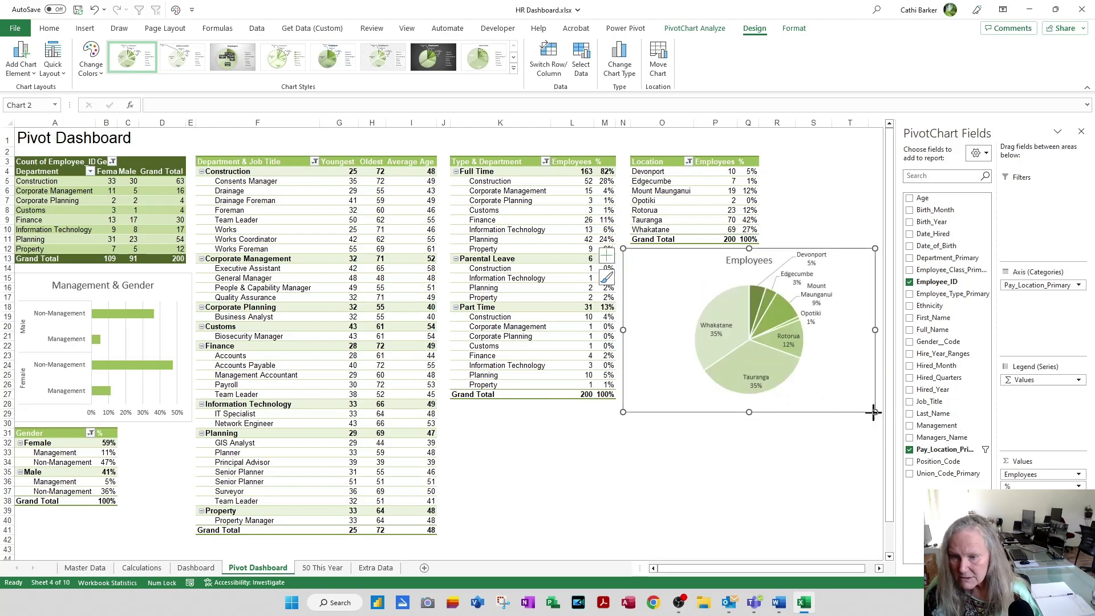
{"action": "left_click_drag", "start_coordinate": [873, 411], "coordinate": [875, 532]}
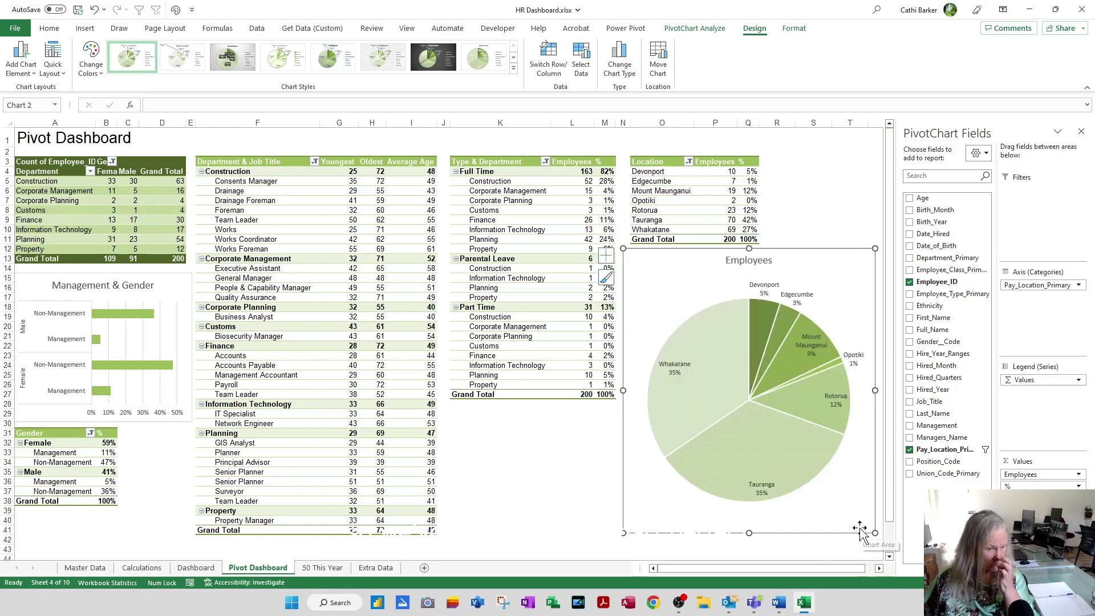
{"action": "left_click", "coordinate": [844, 200]}
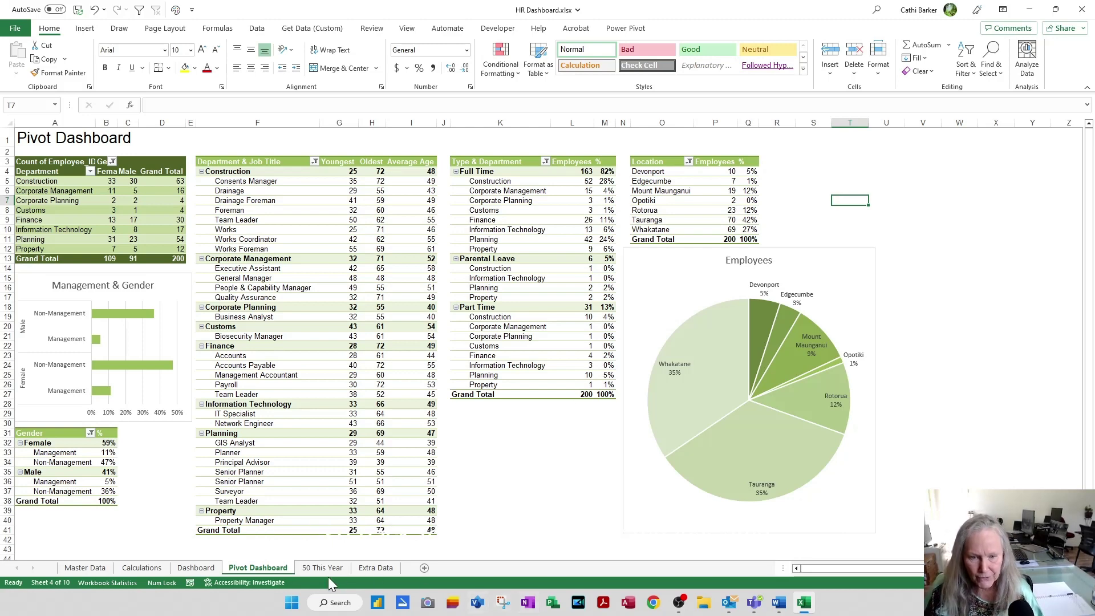
- Create a PivotTable from Master Data columns A:X, placed at cell K30 of the Pivot Dashboard sheet
{"action": "left_click", "coordinate": [105, 569]}
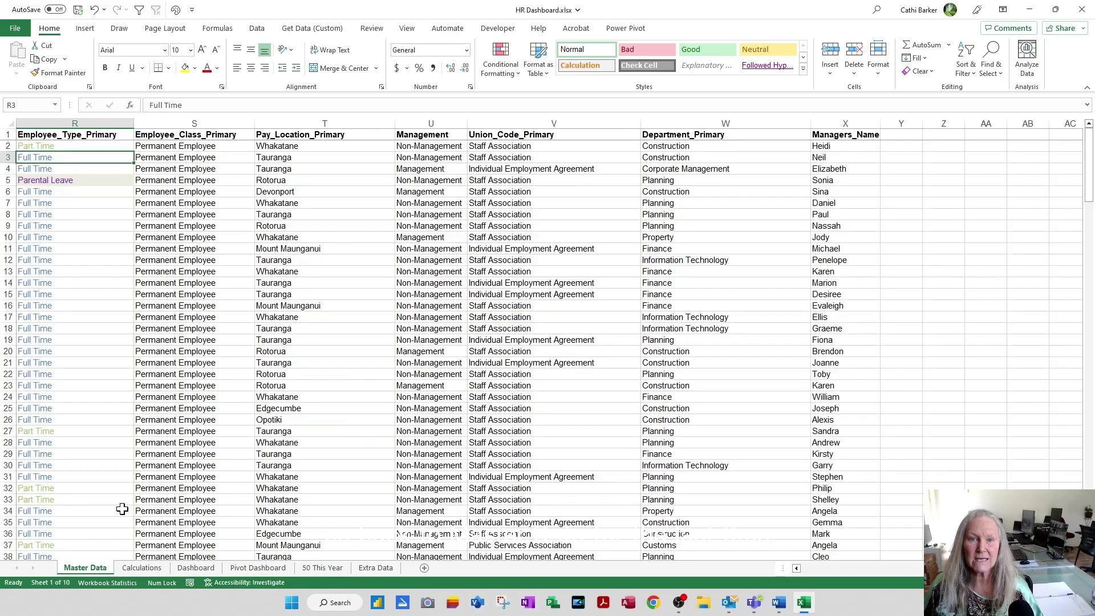
{"action": "left_click", "coordinate": [62, 268]}
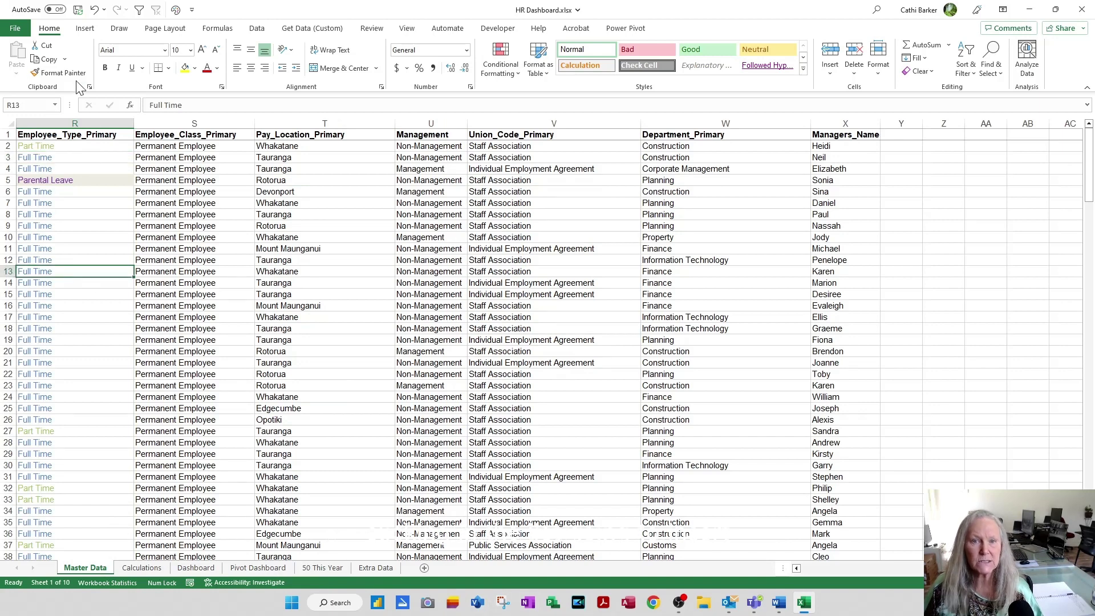
{"action": "left_click", "coordinate": [85, 28]}
{"action": "left_click", "coordinate": [18, 56]}
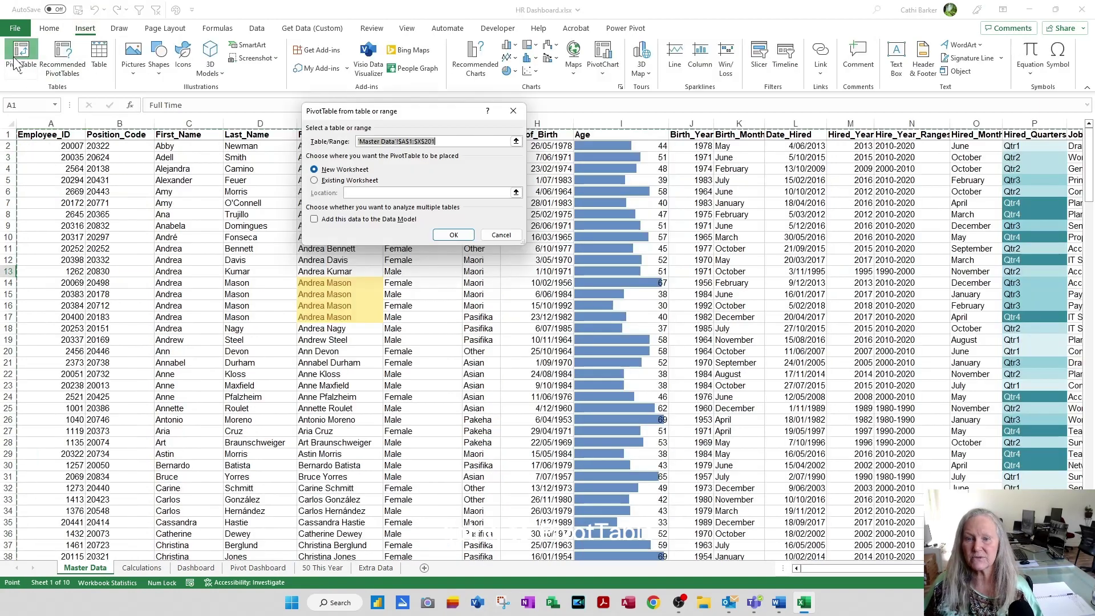
{"action": "left_click_drag", "start_coordinate": [34, 124], "coordinate": [872, 130]}
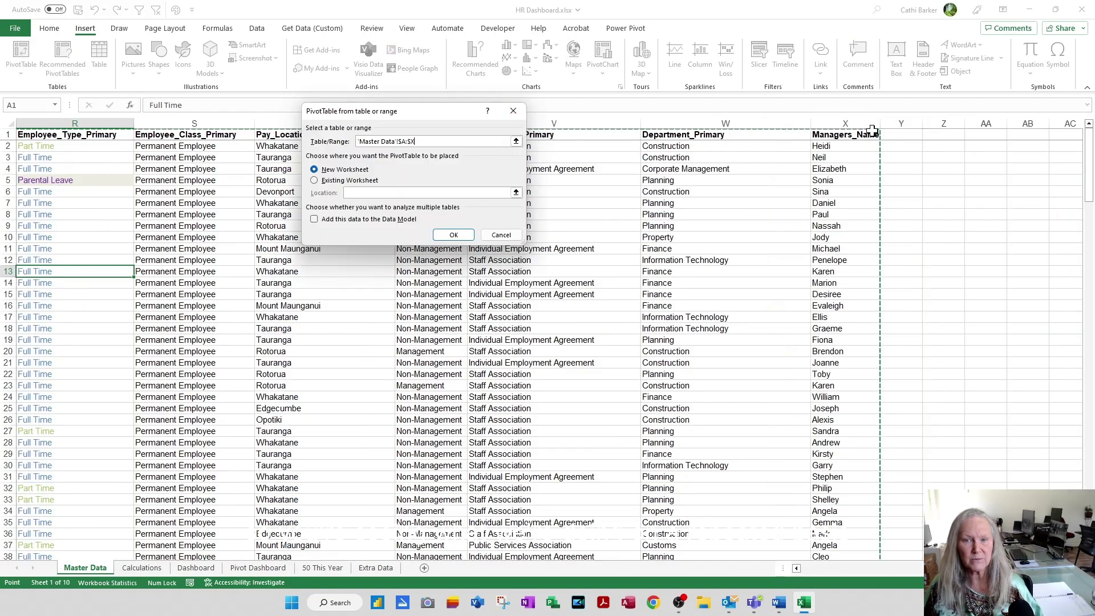
{"action": "left_click", "coordinate": [346, 192]}
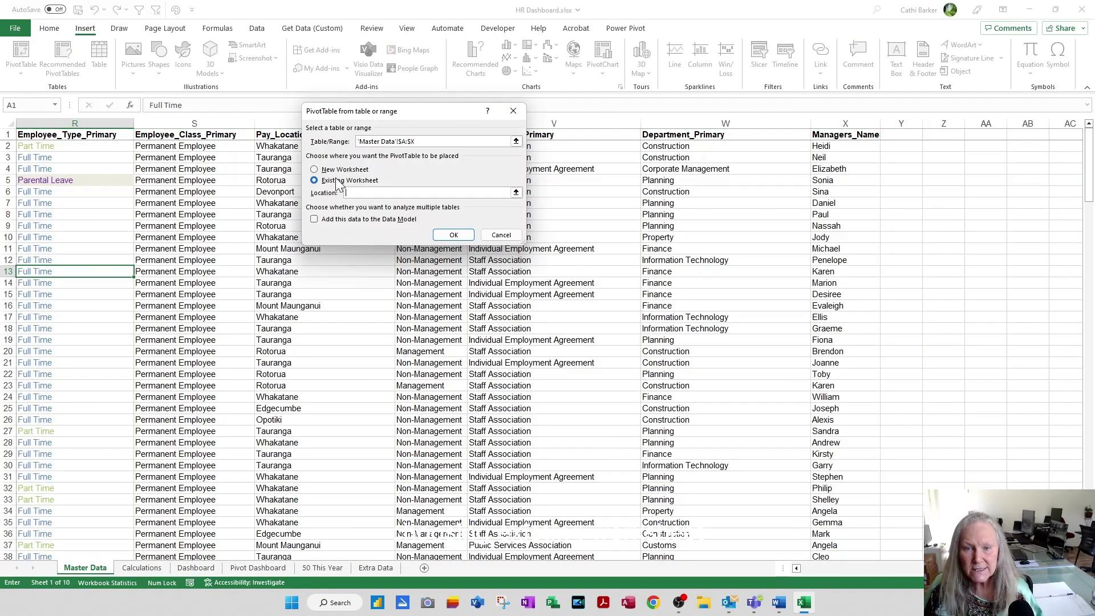
{"action": "left_click", "coordinate": [262, 570]}
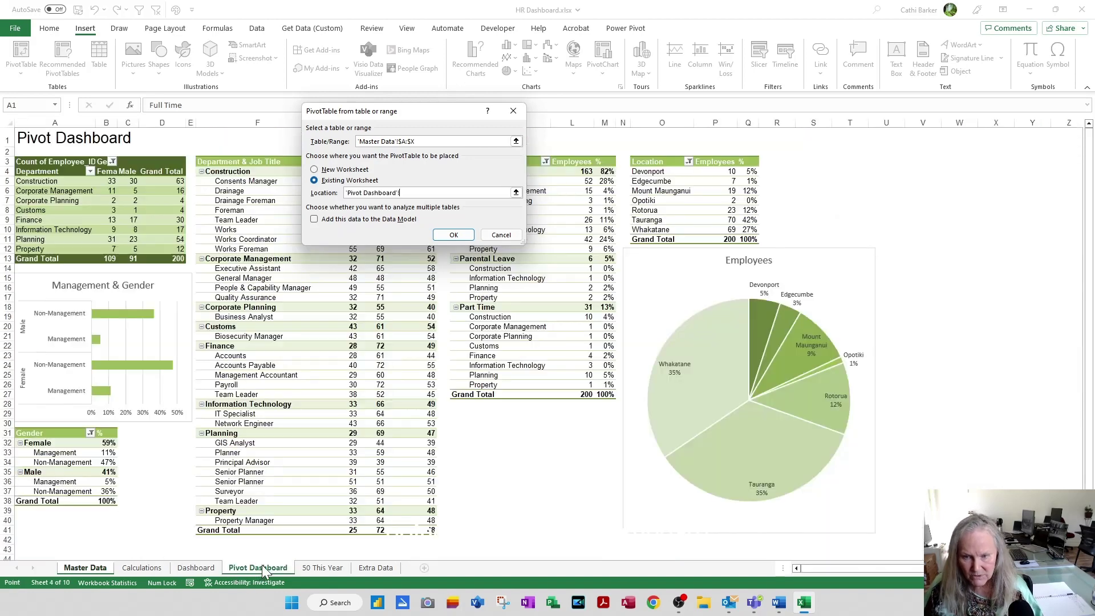
{"action": "left_click", "coordinate": [469, 424]}
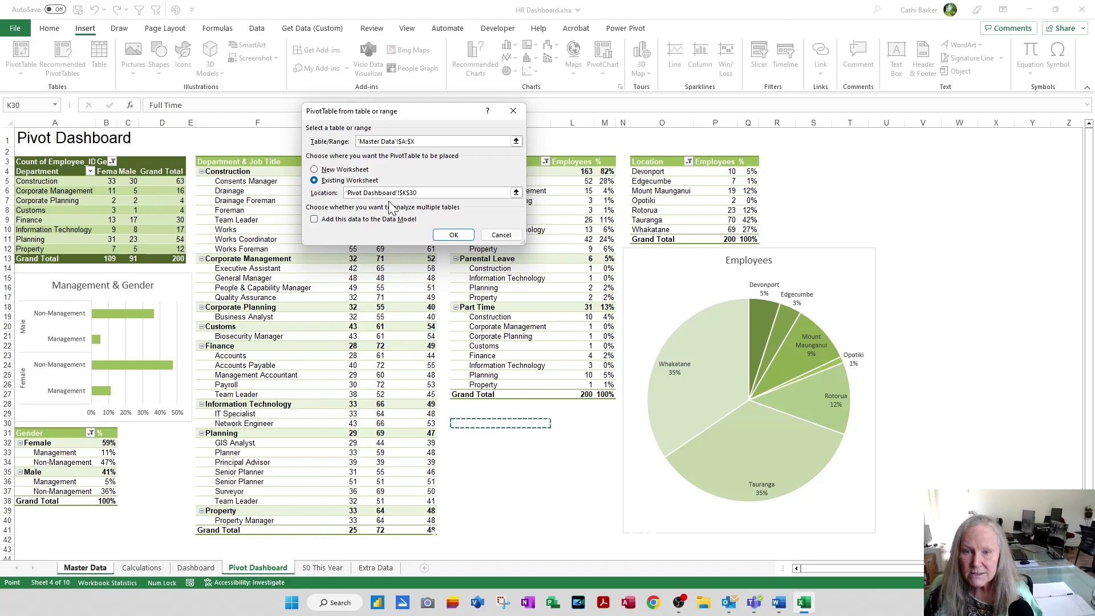
{"action": "left_click", "coordinate": [454, 235]}
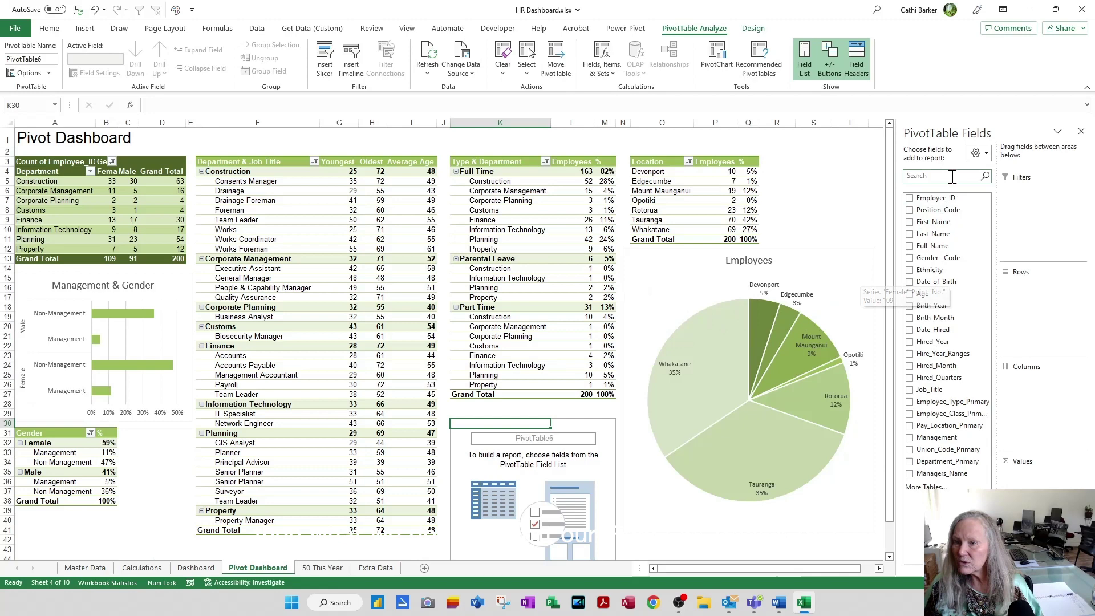
- Sort the new PivotTable's field list A to Z, and add Age to Rows and Employee_ID to Values
{"action": "left_click", "coordinate": [979, 153]}
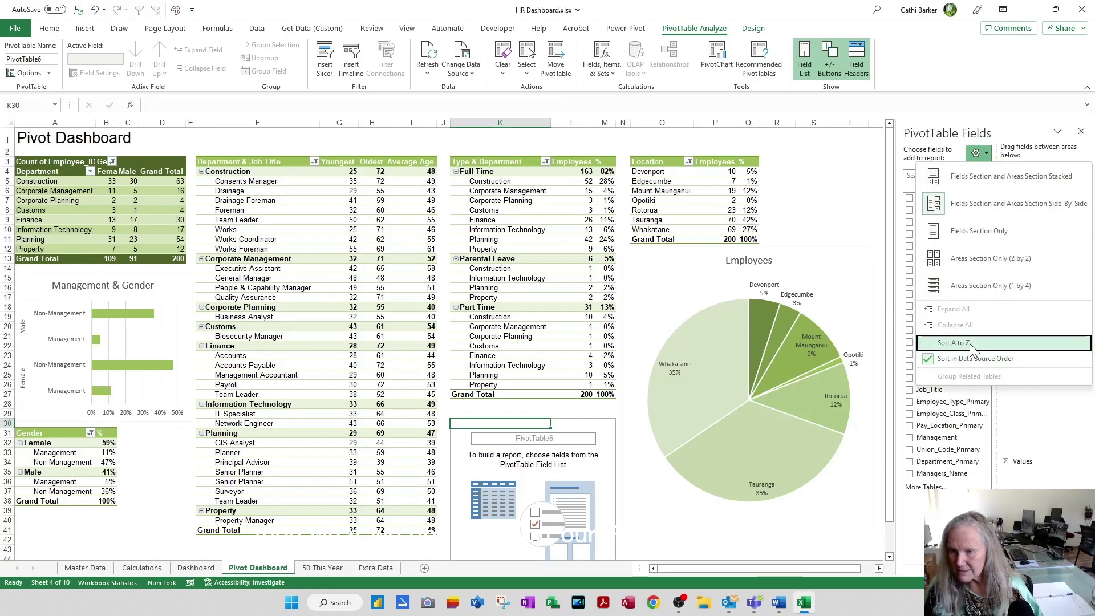
{"action": "left_click", "coordinate": [953, 342]}
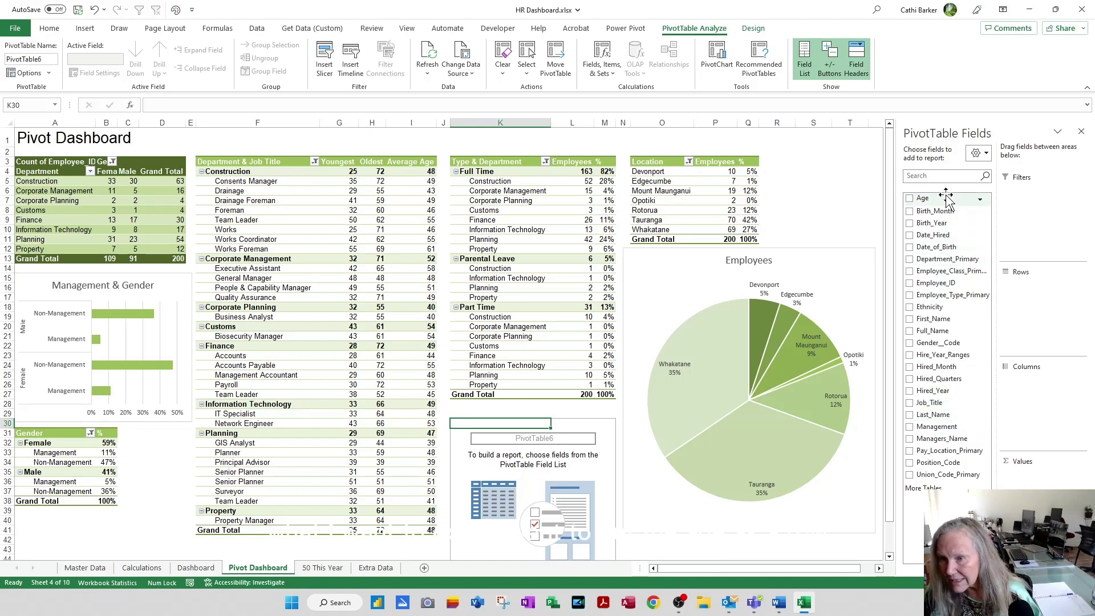
{"action": "left_click_drag", "start_coordinate": [944, 198], "coordinate": [1032, 314]}
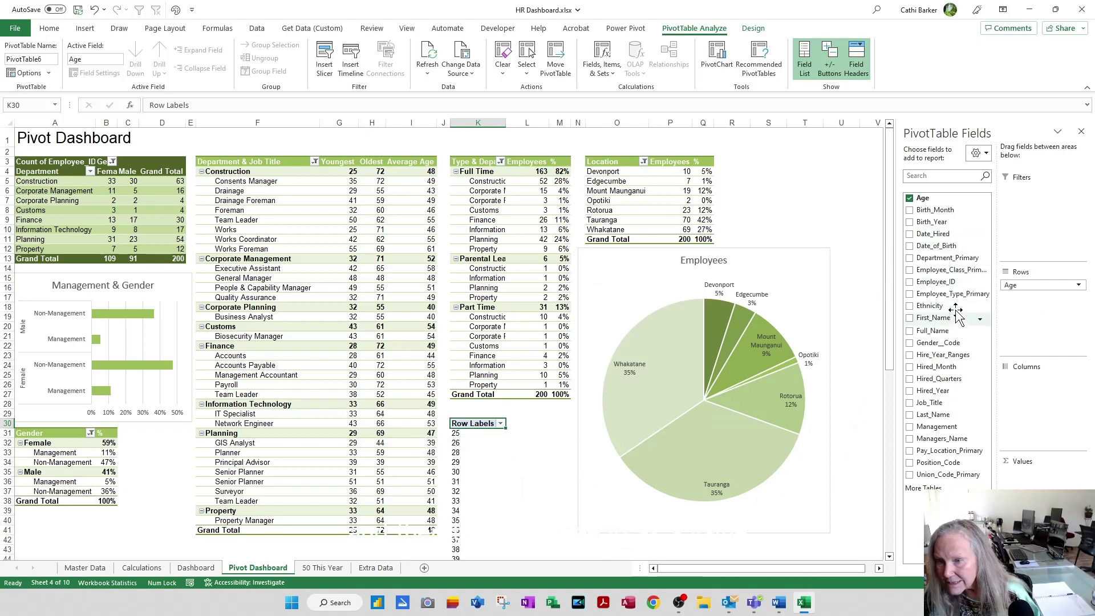
{"action": "left_click_drag", "start_coordinate": [951, 283], "coordinate": [1033, 473]}
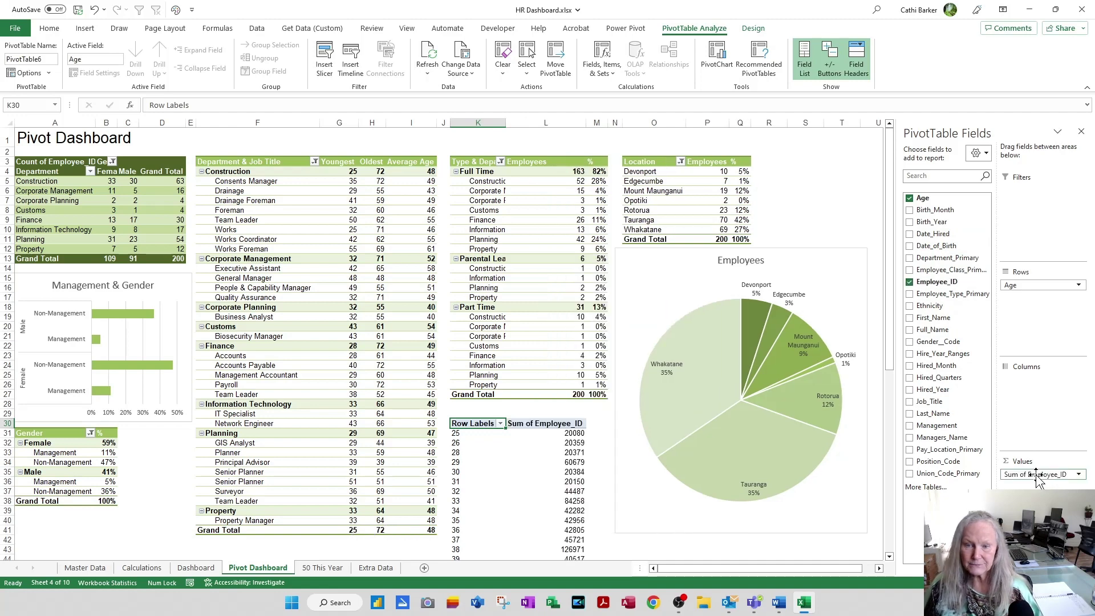
- Group the Age row labels in the new PivotTable into intervals of 5, keeping the automatic start and end values
{"action": "scroll", "coordinate": [523, 463], "scroll_direction": "down", "scroll_amount": 13}
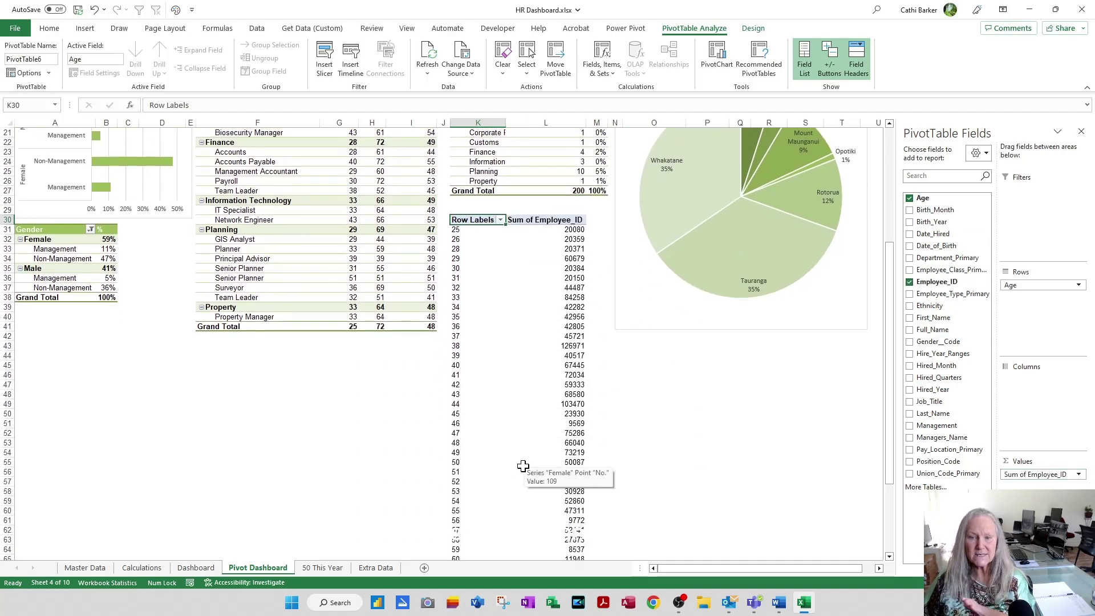
{"action": "scroll", "coordinate": [525, 462], "scroll_direction": "up", "scroll_amount": 7}
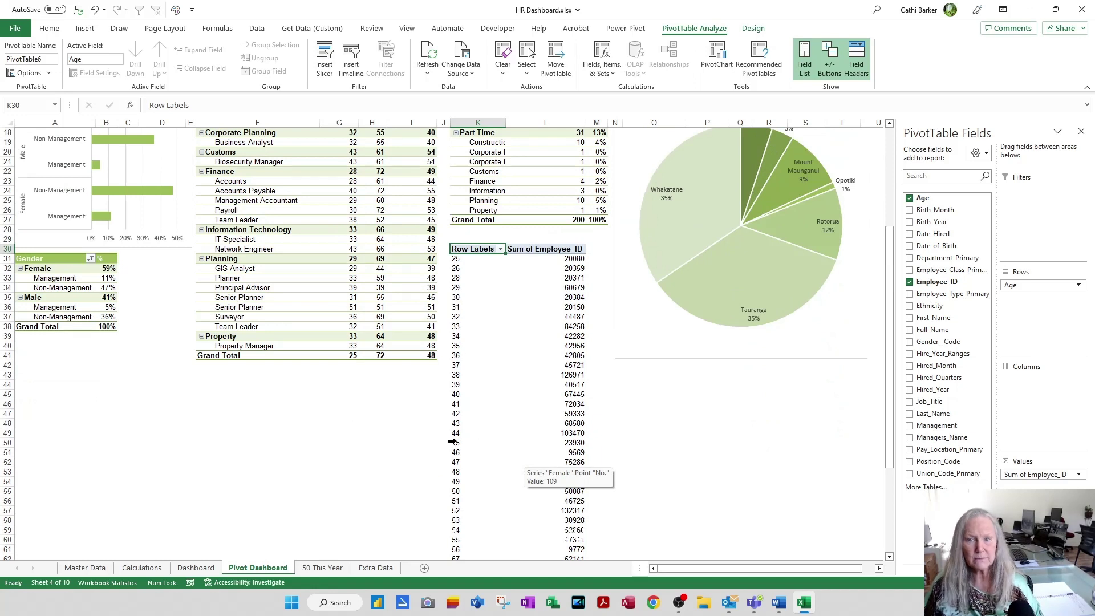
{"action": "left_click", "coordinate": [456, 296]}
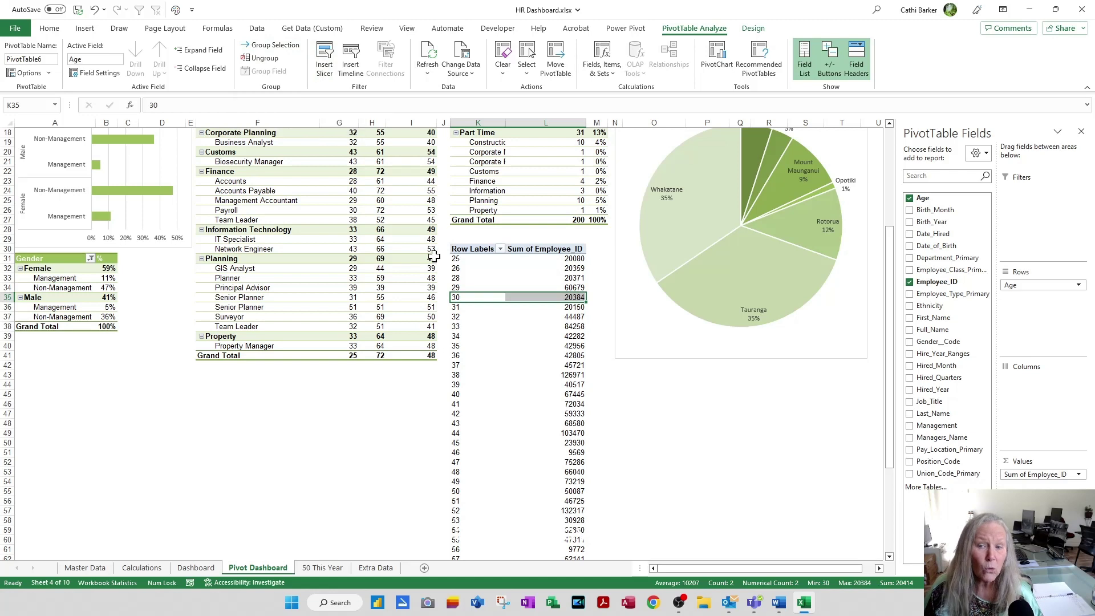
{"action": "right_click", "coordinate": [455, 296]}
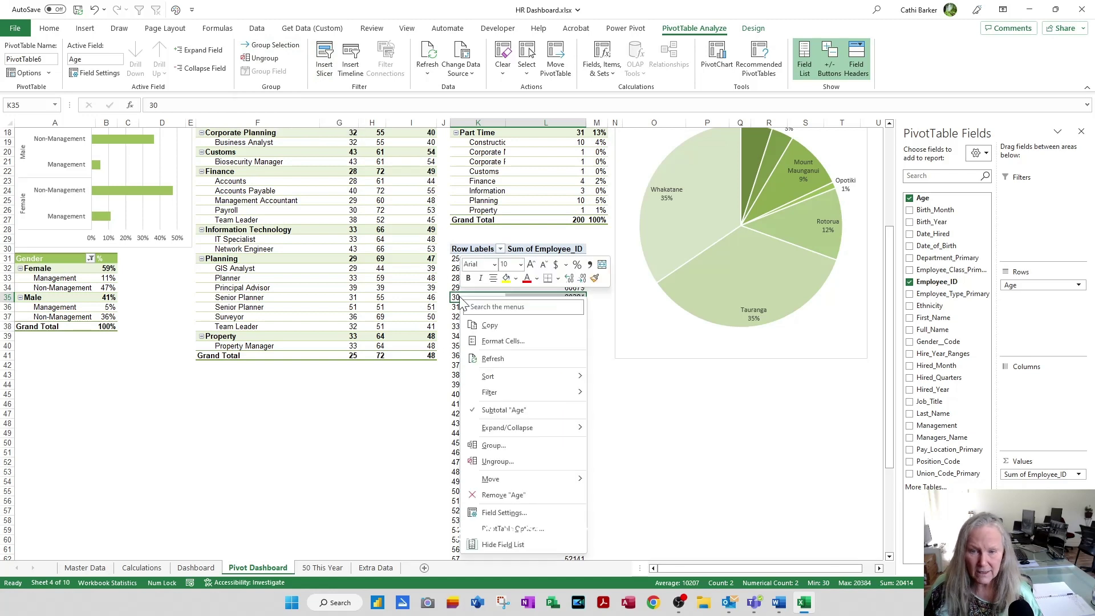
{"action": "left_click", "coordinate": [507, 449]}
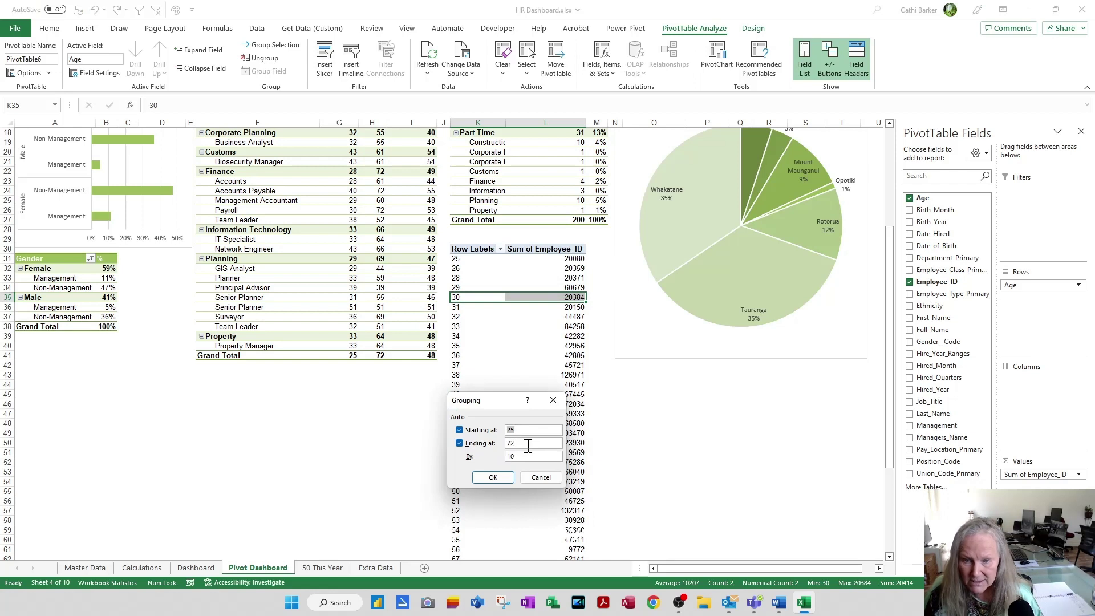
{"action": "double_click", "coordinate": [524, 456]}
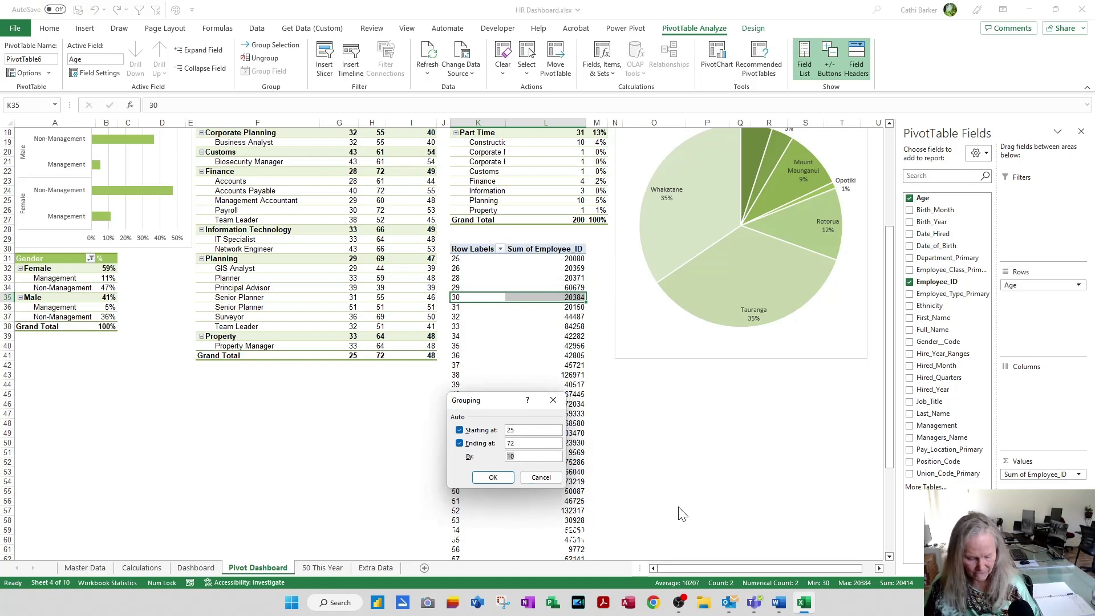
{"action": "left_click", "coordinate": [486, 478]}
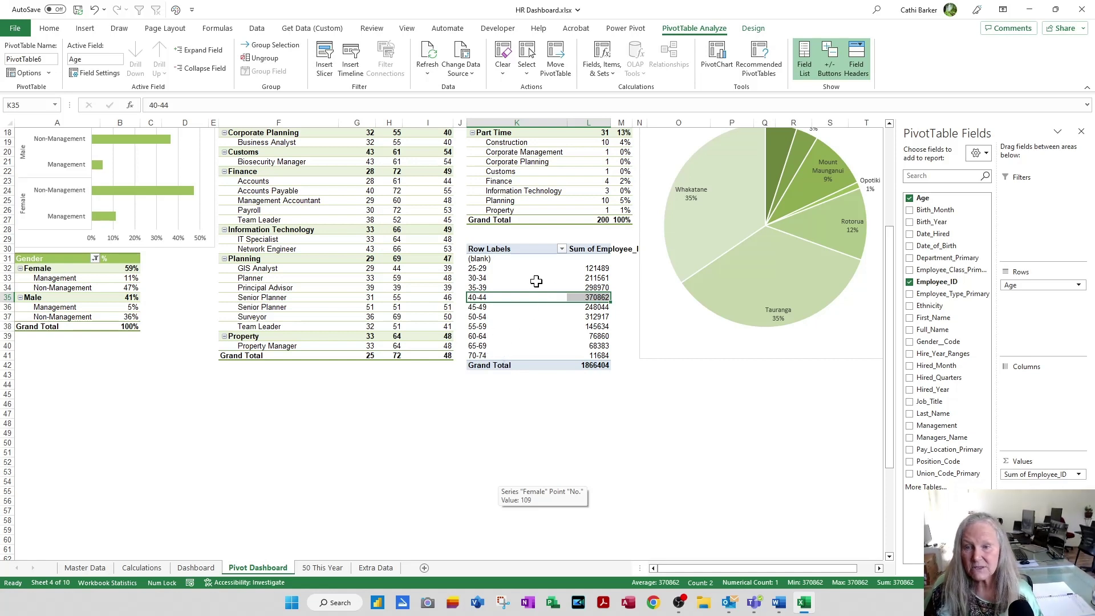
- Filter the (blank) item out of the age-group PivotTable's row labels
{"action": "left_click", "coordinate": [561, 249]}
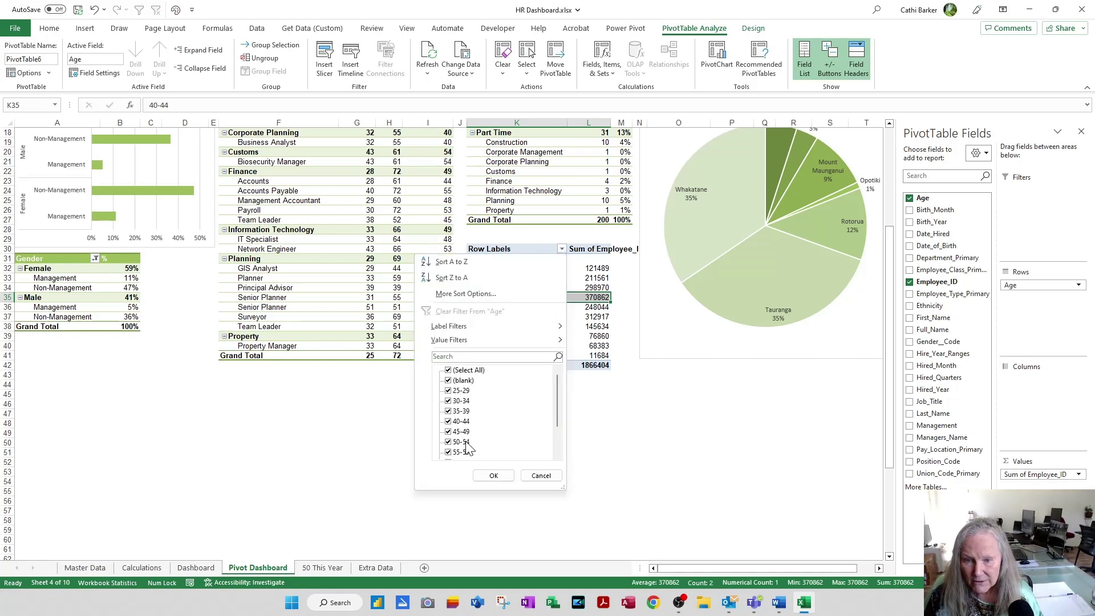
{"action": "scroll", "coordinate": [484, 422], "scroll_direction": "down", "scroll_amount": 2}
{"action": "scroll", "coordinate": [478, 402], "scroll_direction": "up", "scroll_amount": 2}
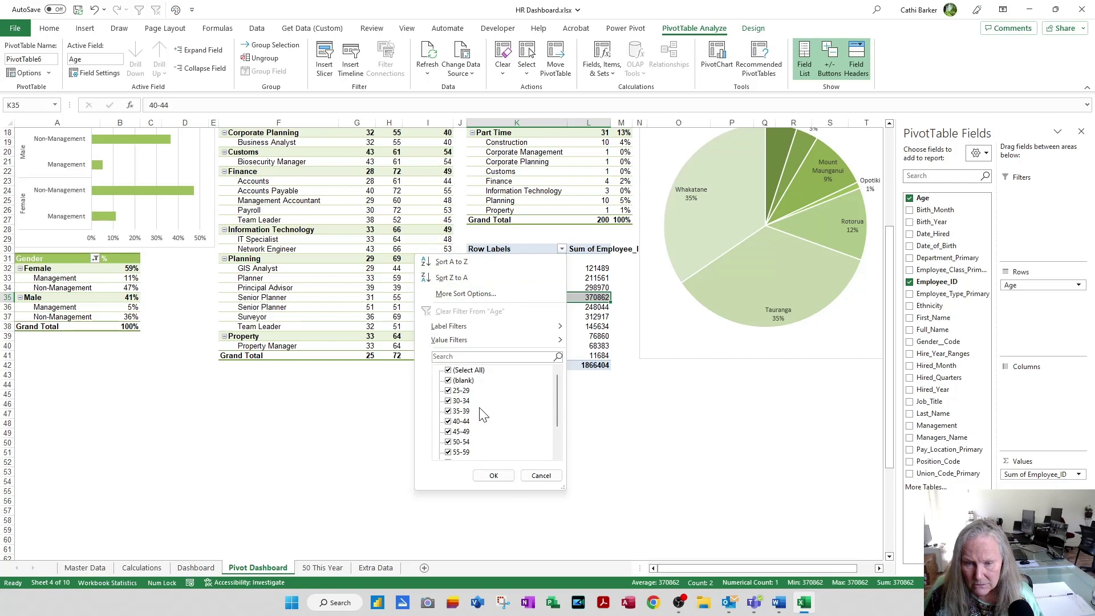
{"action": "left_click", "coordinate": [448, 380]}
{"action": "left_click", "coordinate": [492, 476]}
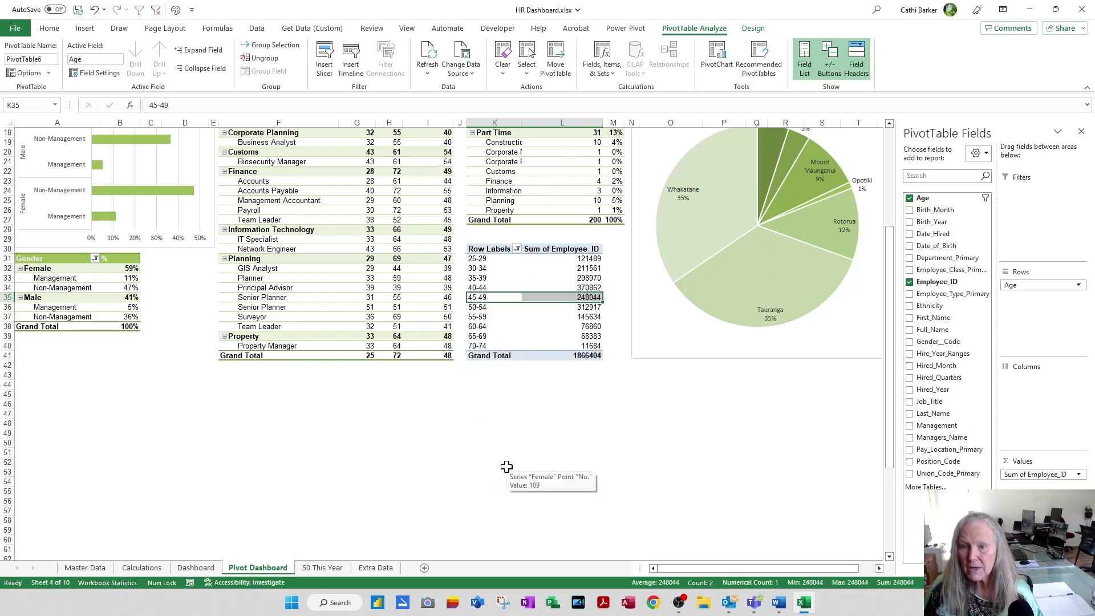
- Summarize the age-group PivotTable's Employee_ID values by Count and give the field the custom name Employees
{"action": "left_click", "coordinate": [1031, 475]}
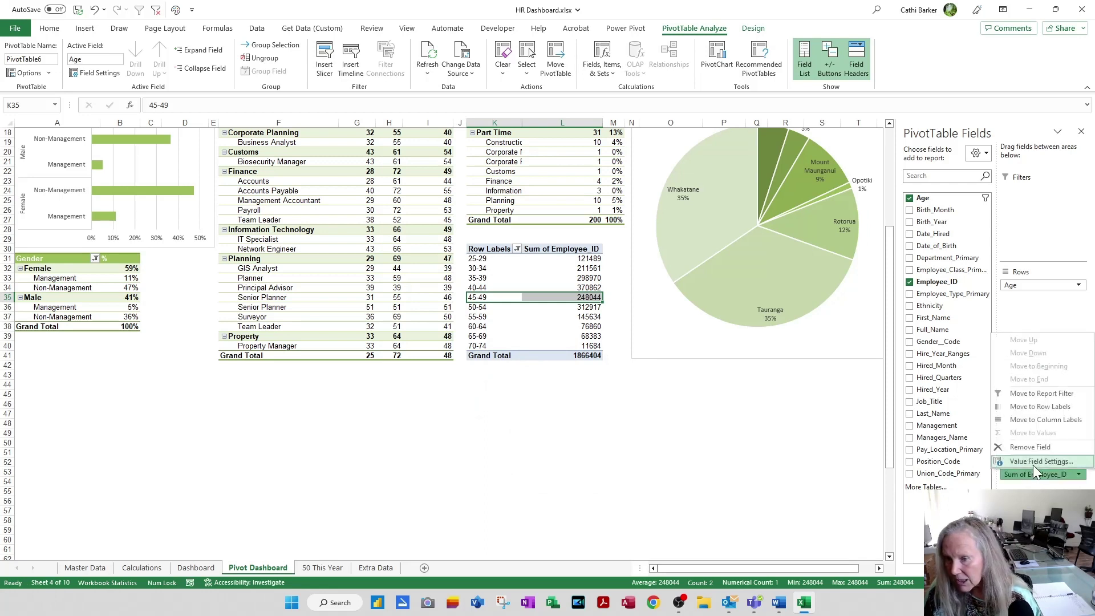
{"action": "left_click", "coordinate": [1031, 462]}
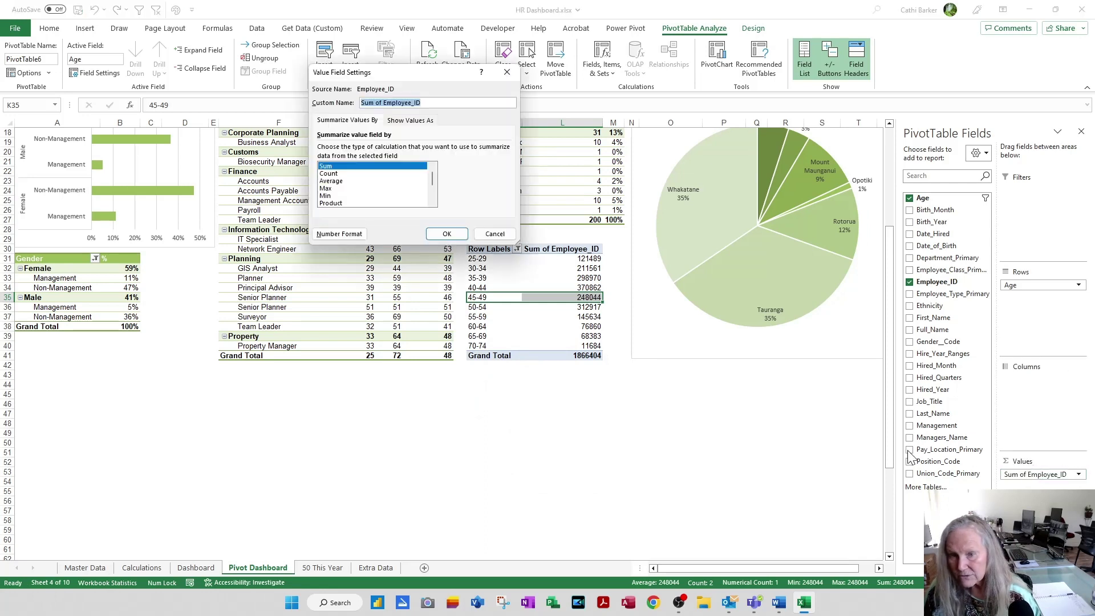
{"action": "left_click", "coordinate": [341, 174]}
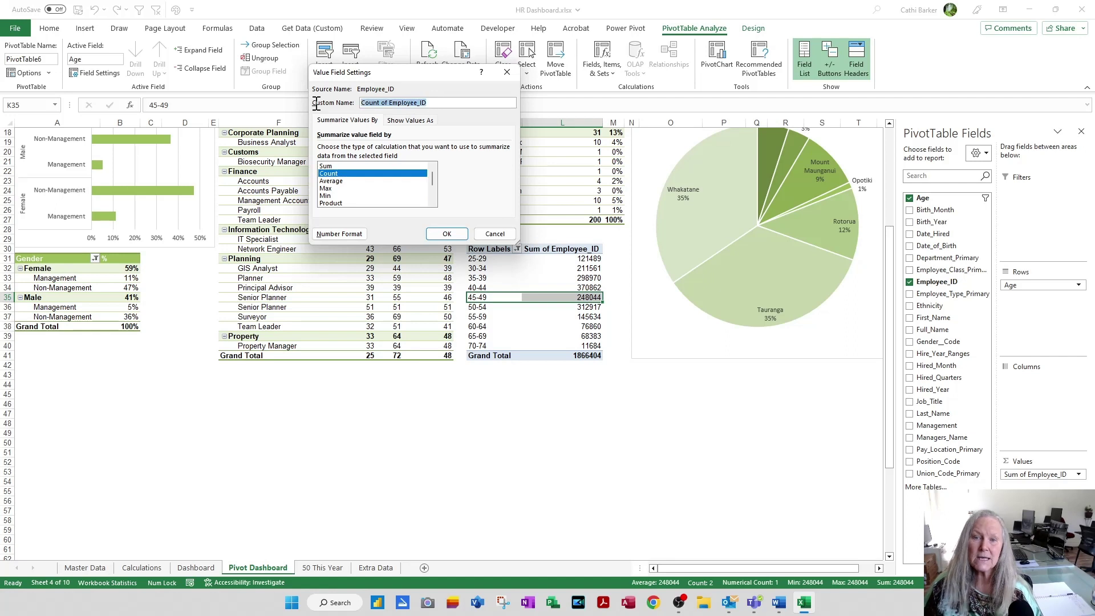
{"action": "type", "text": "E"}
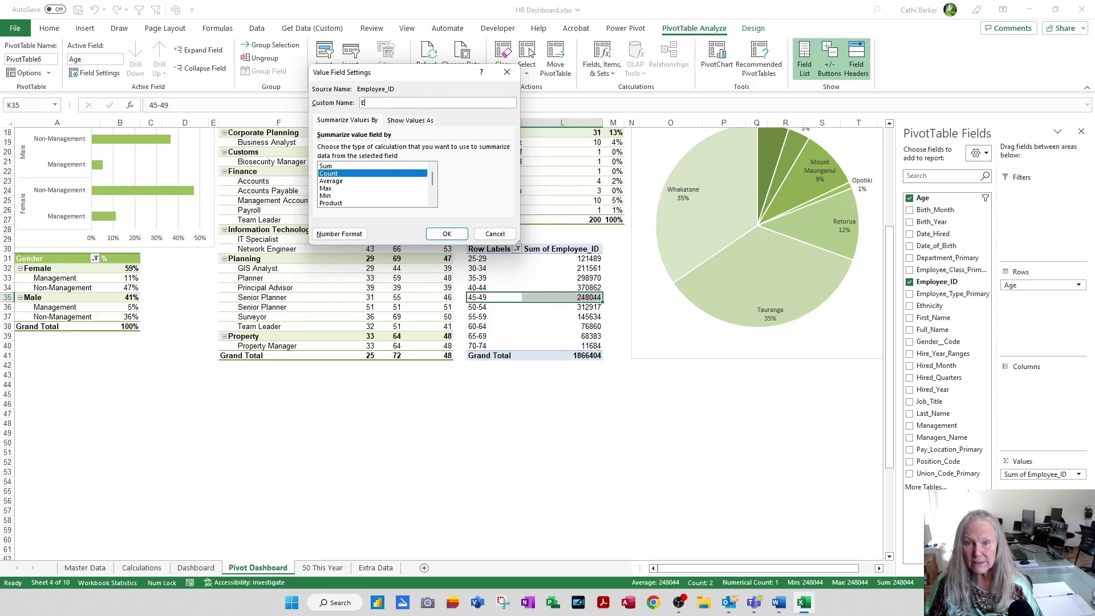
{"action": "type", "text": "mployees"}
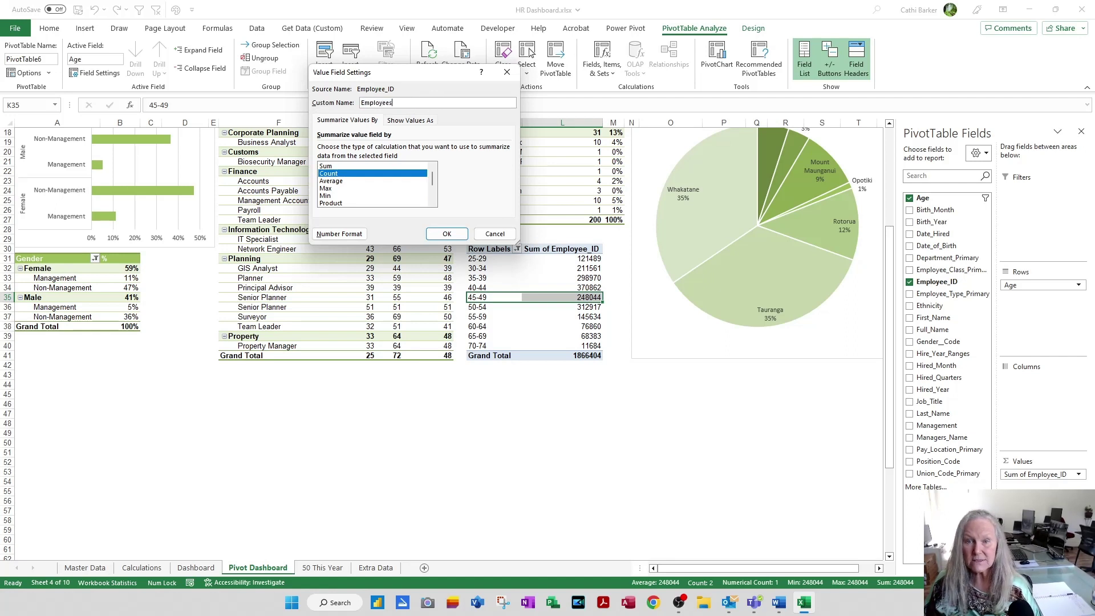
{"action": "key", "text": "Return"}
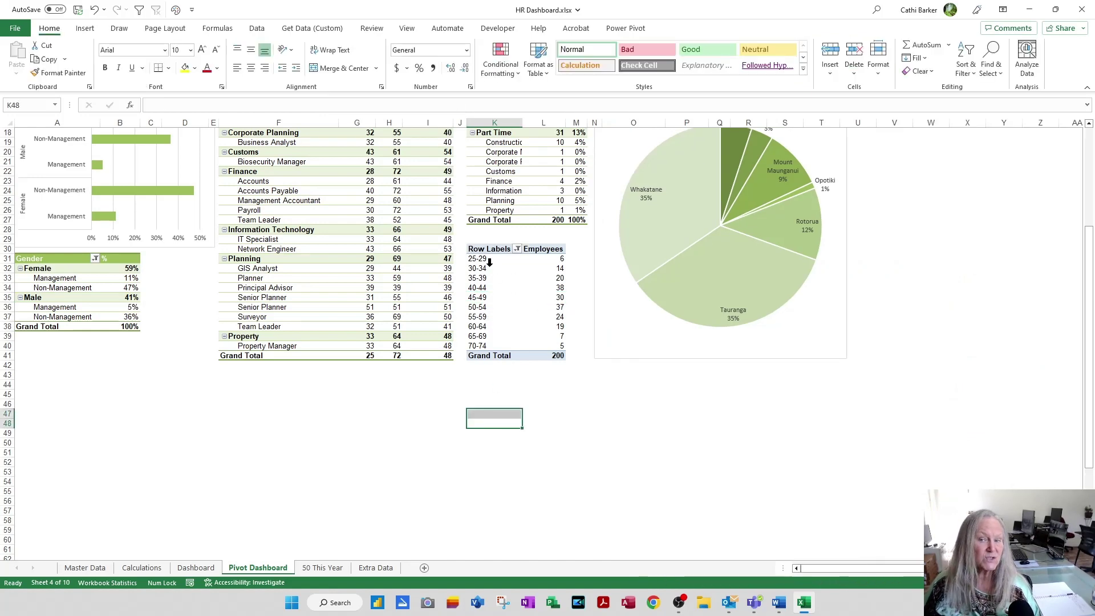
- Rename the Row Labels header in K30 to Age Brackets and autofit column K to its contents
{"action": "left_click", "coordinate": [489, 249]}
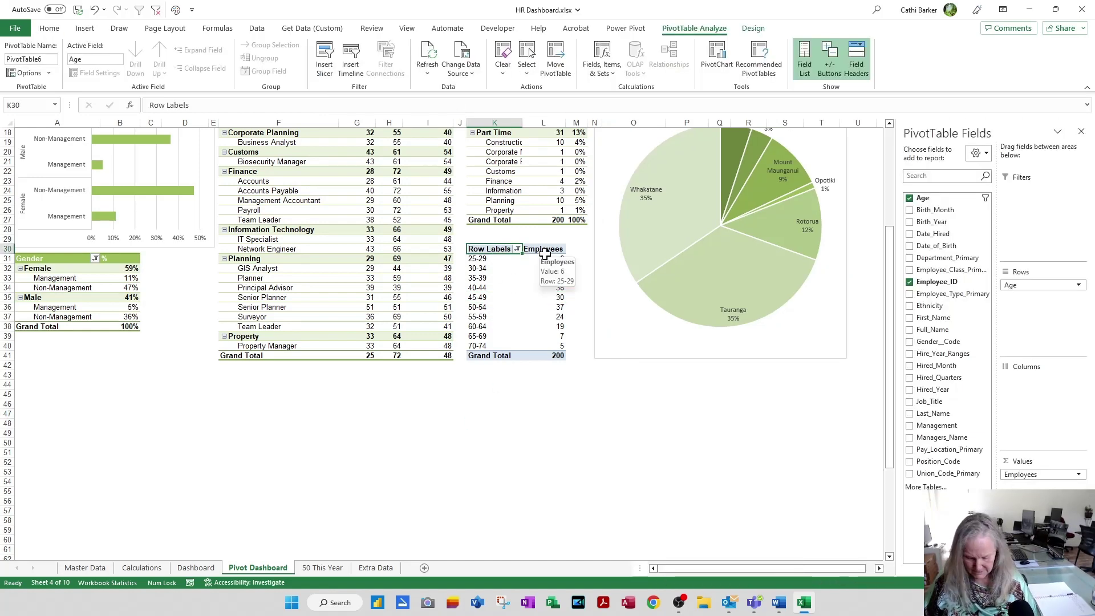
{"action": "type", "text": "Age Br"}
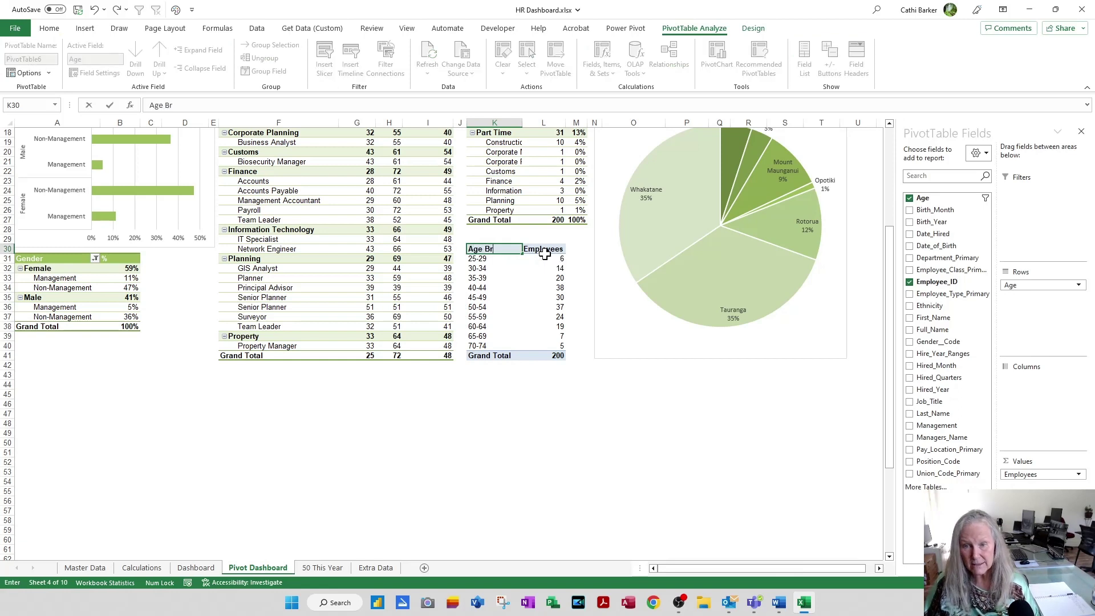
{"action": "type", "text": "ackets"}
{"action": "key", "text": "Return"}
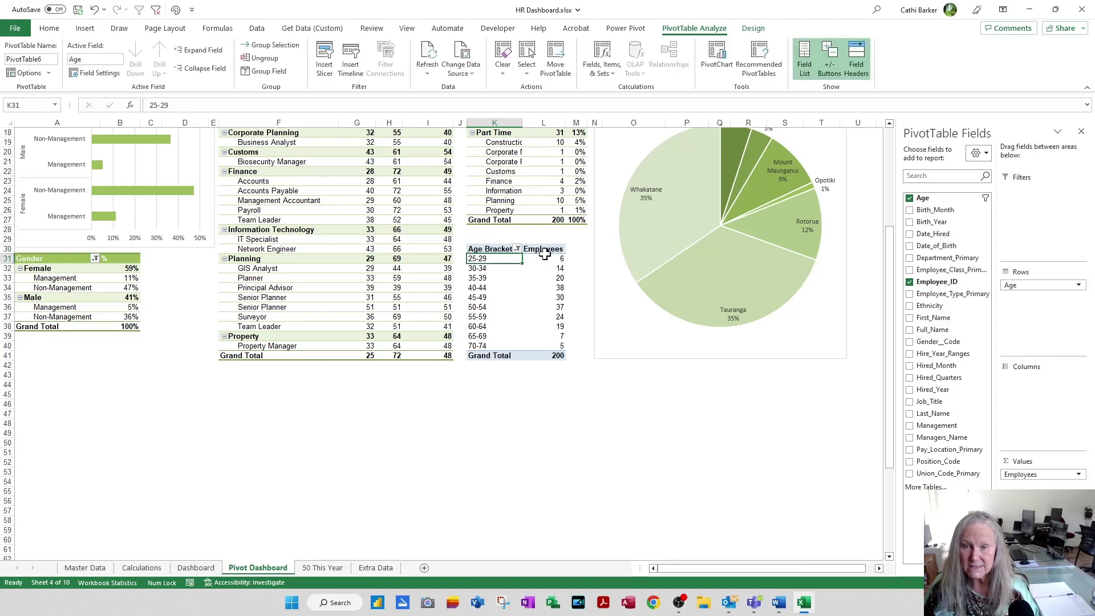
{"action": "double_click", "coordinate": [524, 122]}
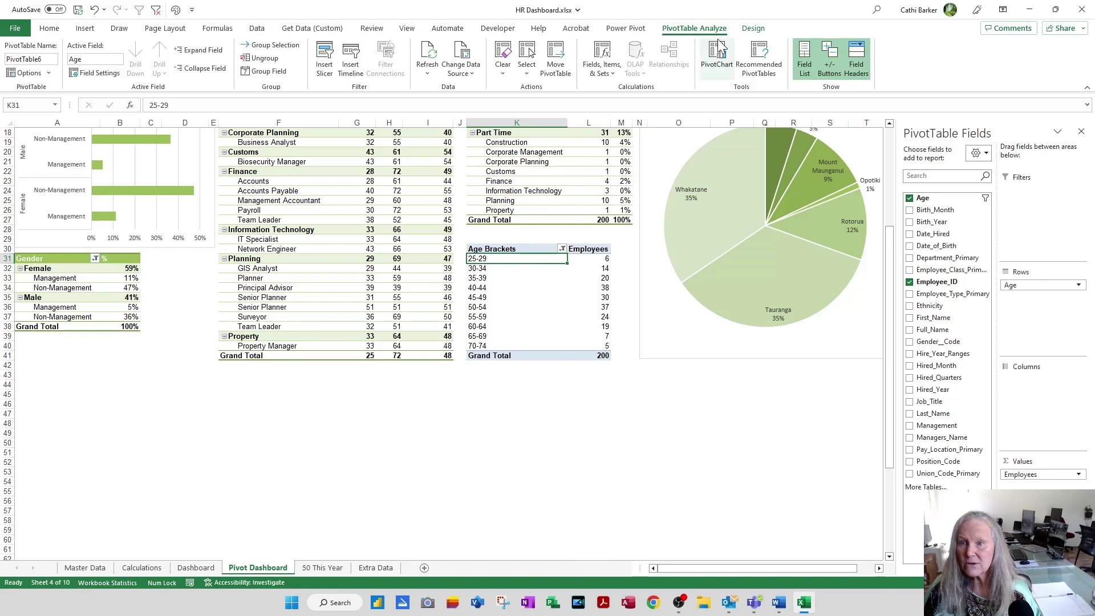
- Apply the green Medium PivotTable style with the solid green header to the Age Brackets PivotTable
{"action": "left_click", "coordinate": [753, 28]}
{"action": "left_click", "coordinate": [558, 82]}
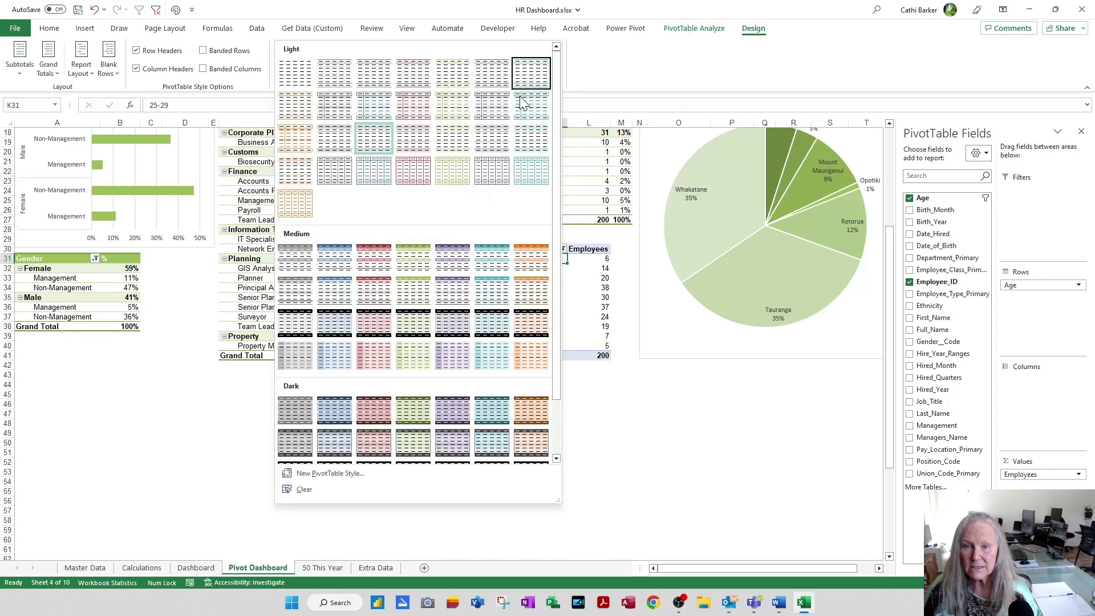
{"action": "left_click", "coordinate": [415, 289]}
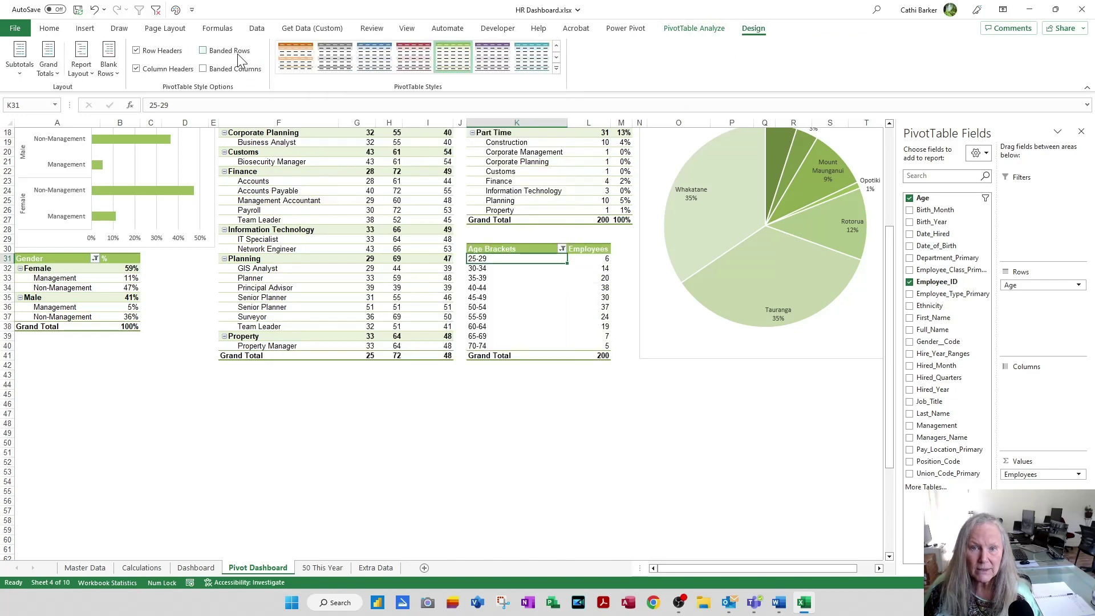
{"action": "left_click", "coordinate": [587, 423]}
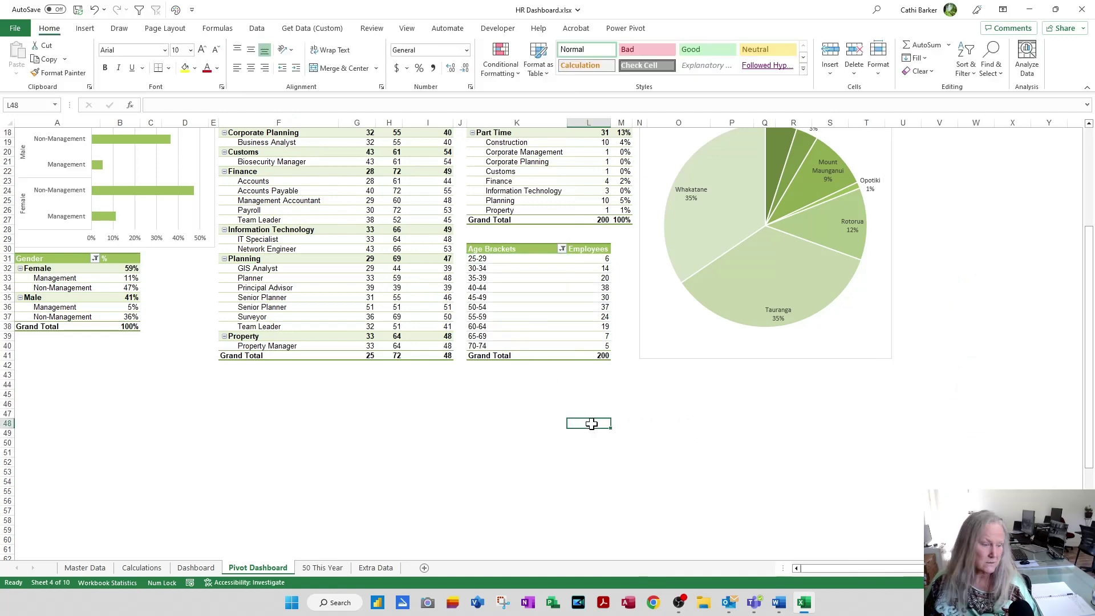
- Review the completed Pivot Dashboard layout and its source records on the Master Data sheet
{"action": "scroll", "coordinate": [621, 412], "scroll_direction": "up", "scroll_amount": 6}
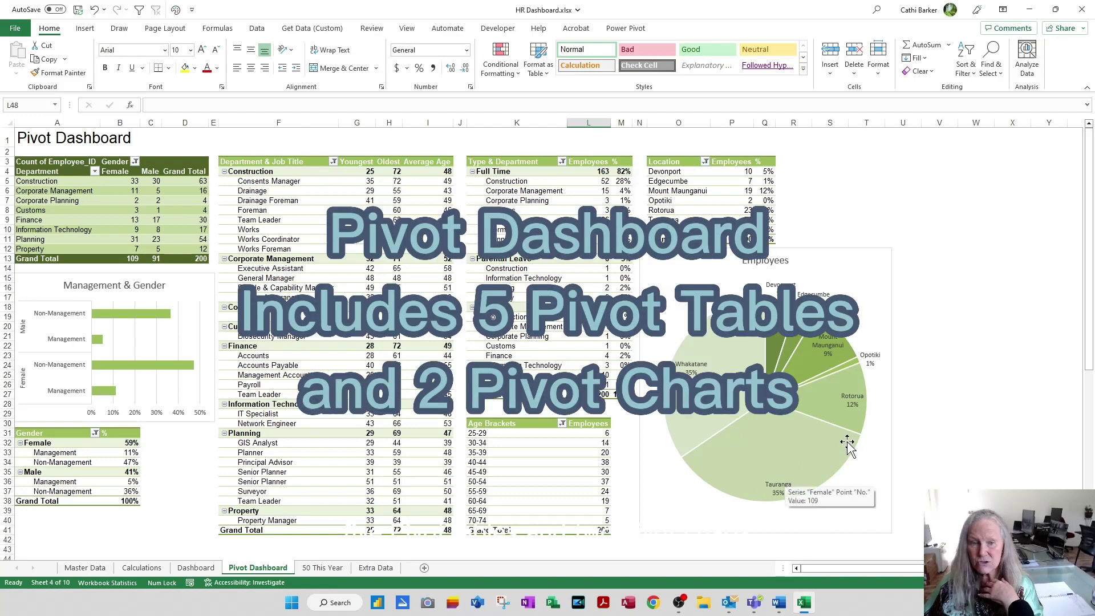
{"action": "left_click", "coordinate": [88, 539]}
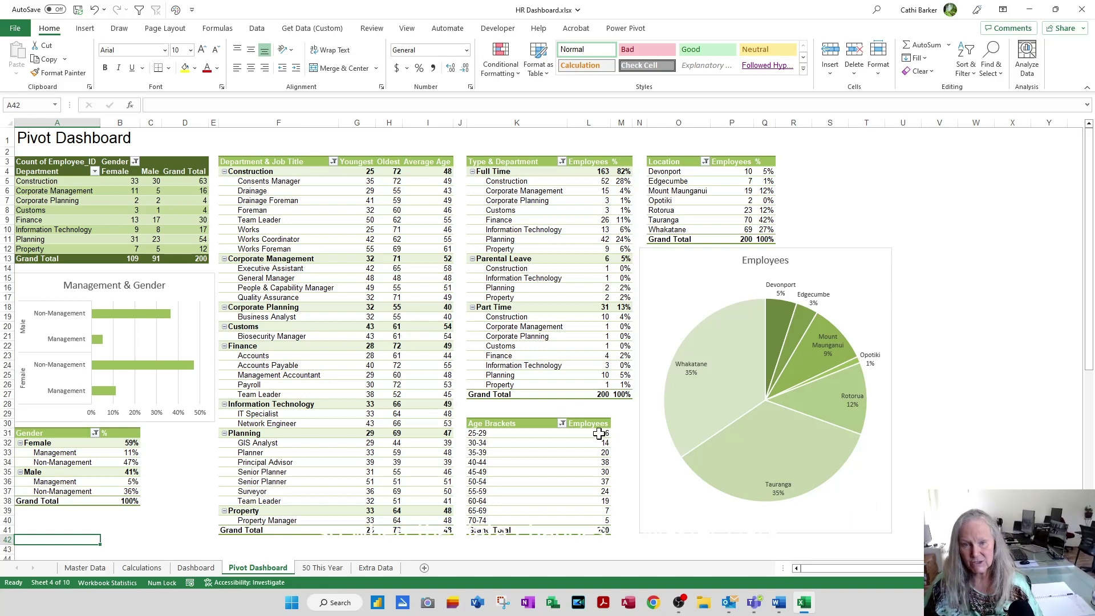
{"action": "left_click", "coordinate": [83, 567]}
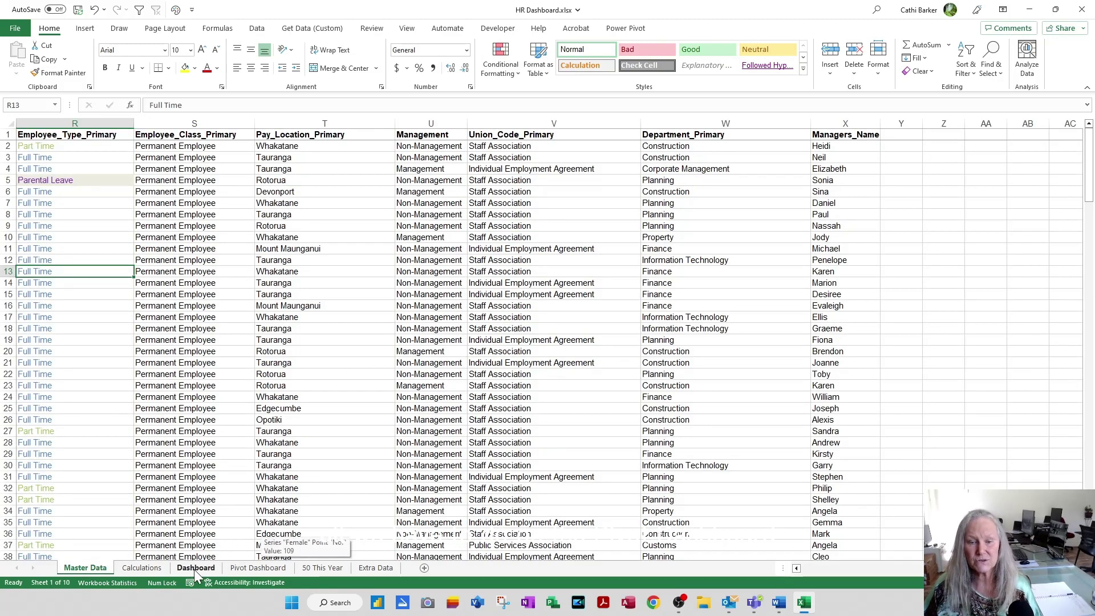
{"action": "left_click", "coordinate": [263, 568]}
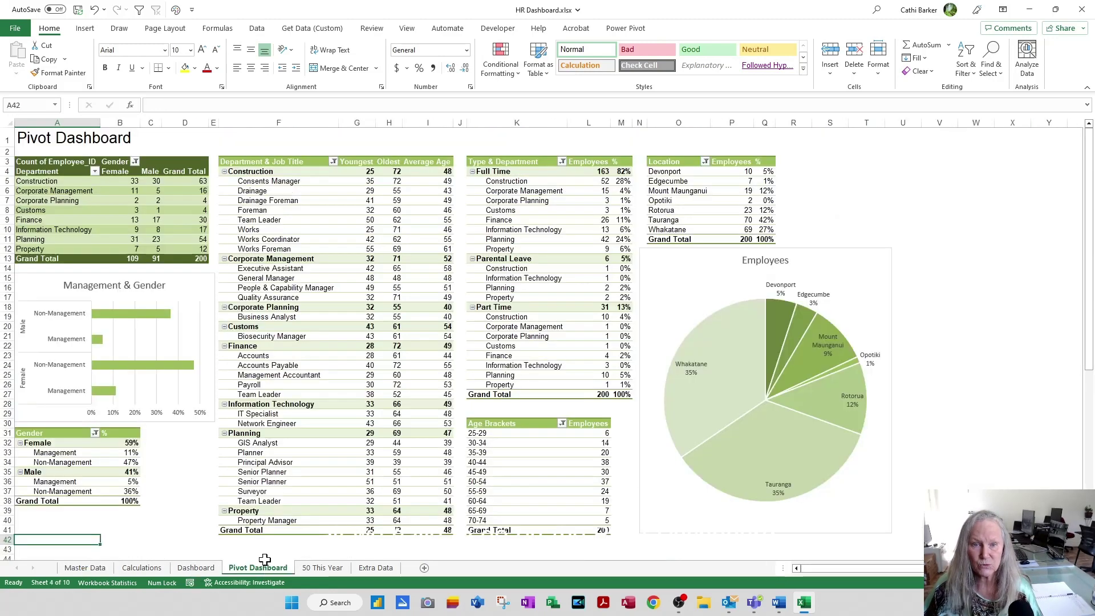
- Refresh all PivotTables in the workbook, starting from the department and gender PivotTable
{"action": "left_click", "coordinate": [139, 229]}
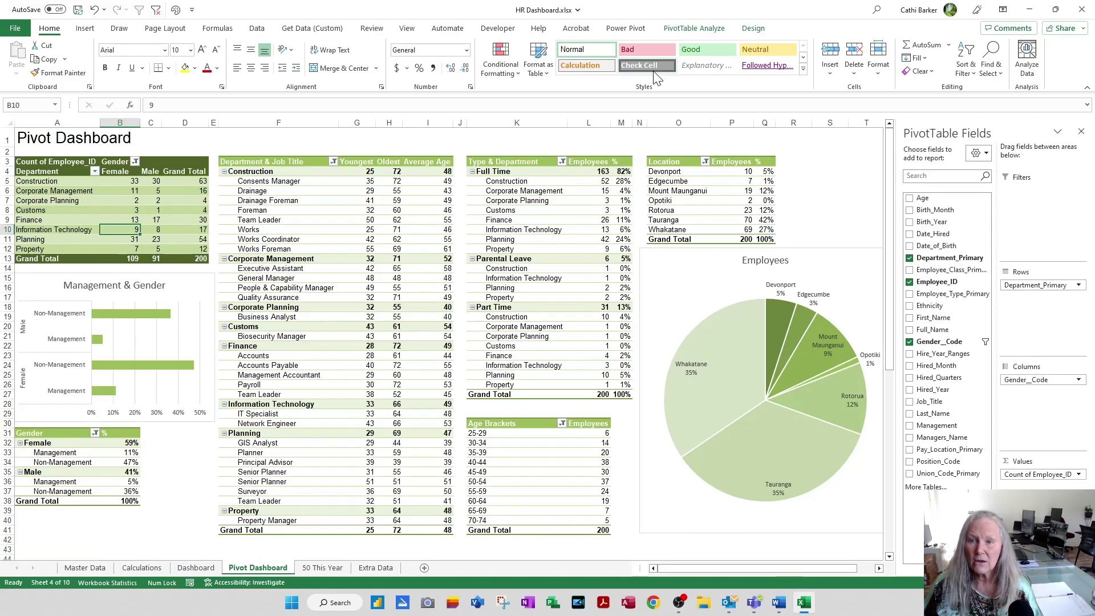
{"action": "left_click", "coordinate": [709, 33]}
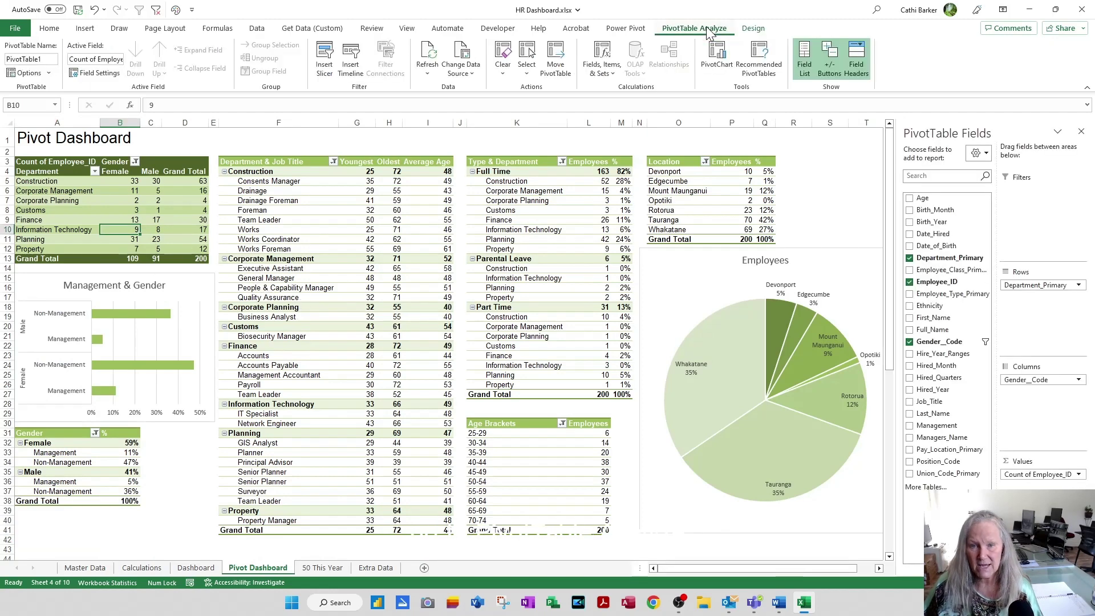
{"action": "left_click", "coordinate": [430, 74]}
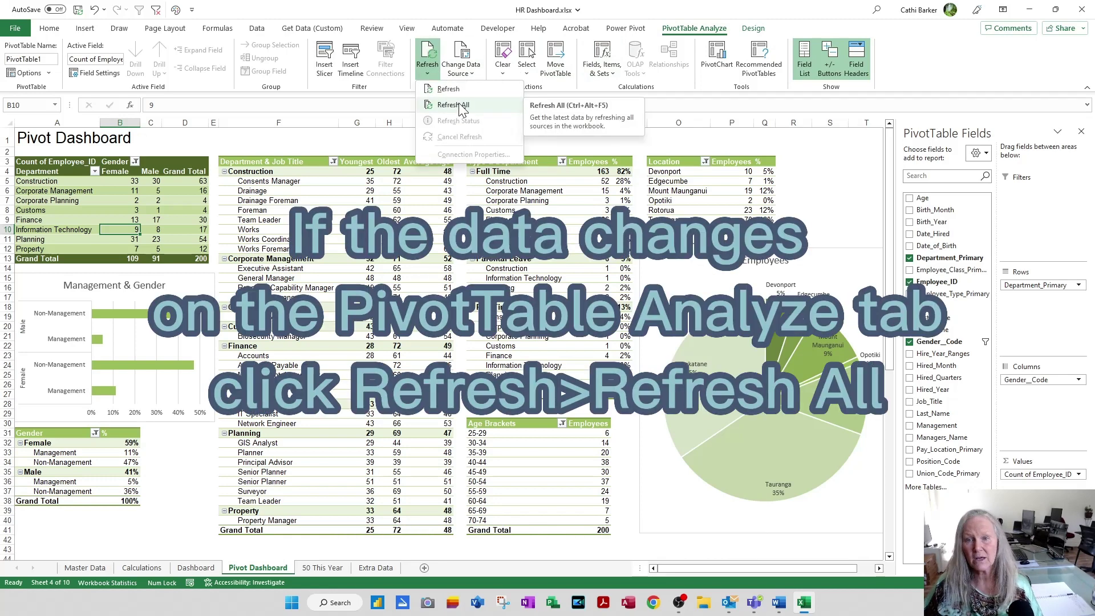
{"action": "left_click", "coordinate": [460, 105]}
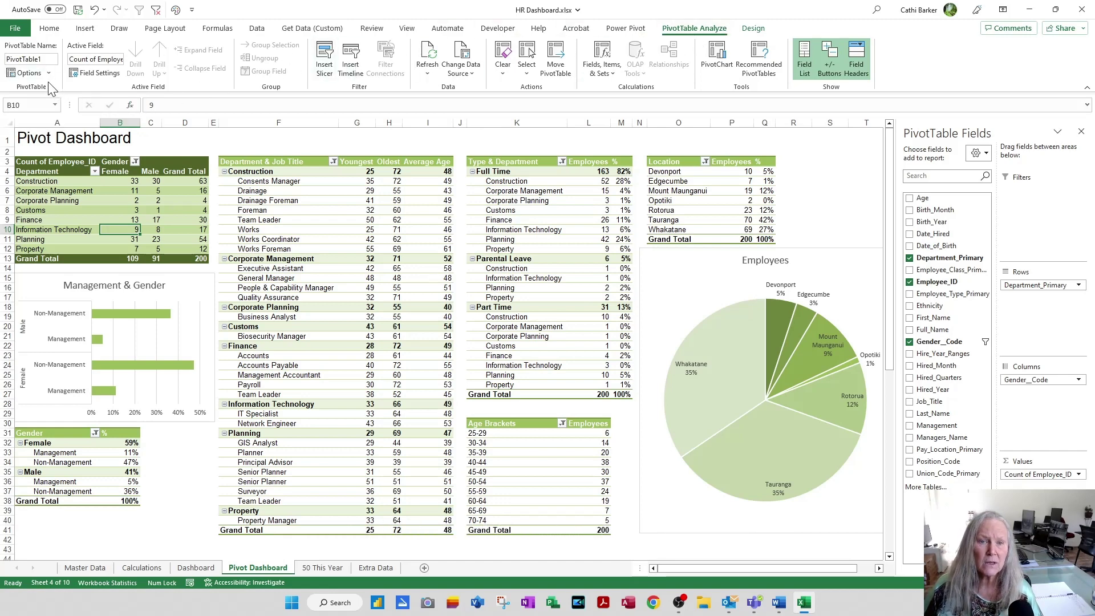
- Set the department and gender PivotTable's options to refresh data when opening the file
{"action": "left_click", "coordinate": [29, 73]}
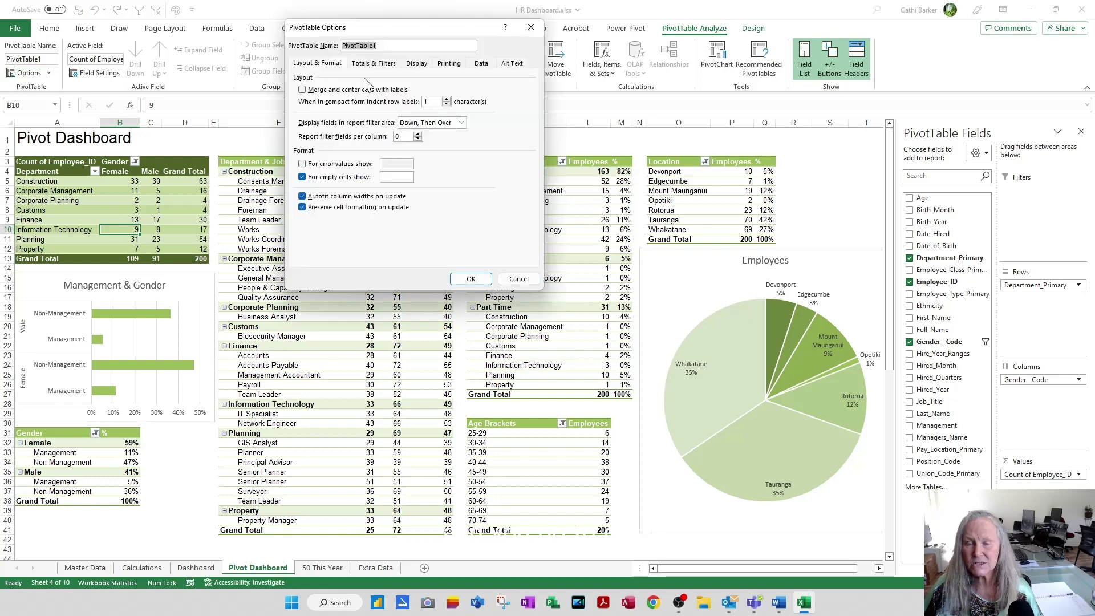
{"action": "left_click", "coordinate": [484, 65]}
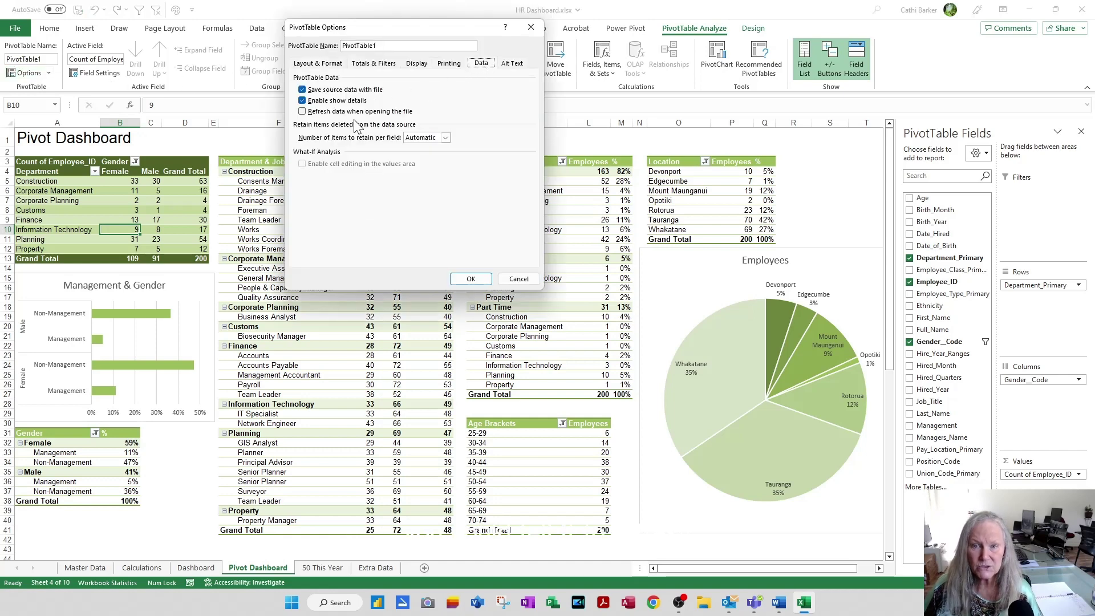
{"action": "left_click", "coordinate": [317, 112]}
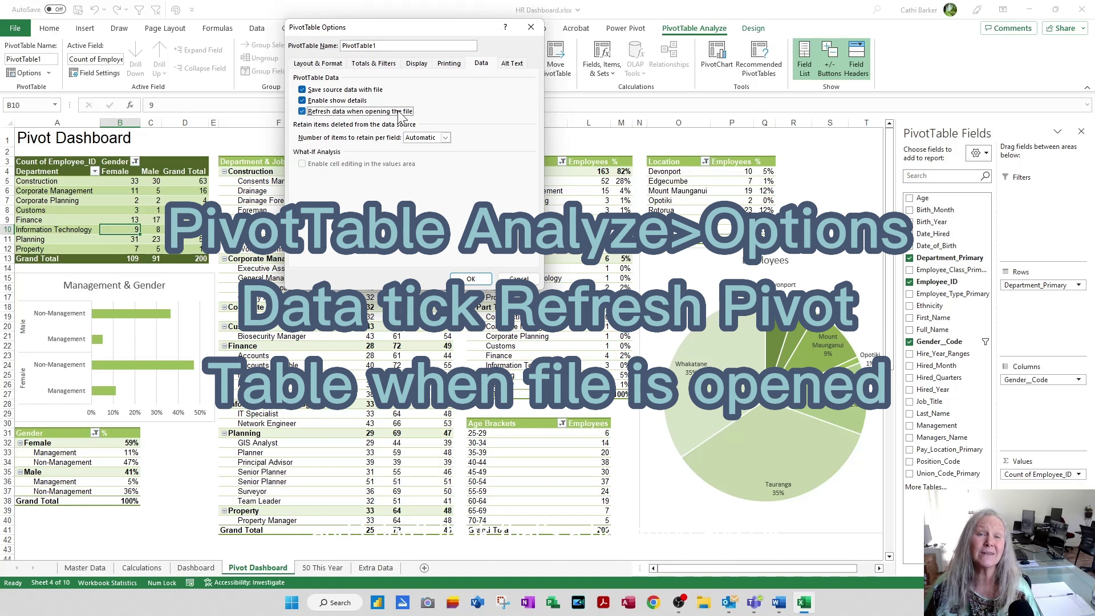
{"action": "left_click", "coordinate": [471, 278]}
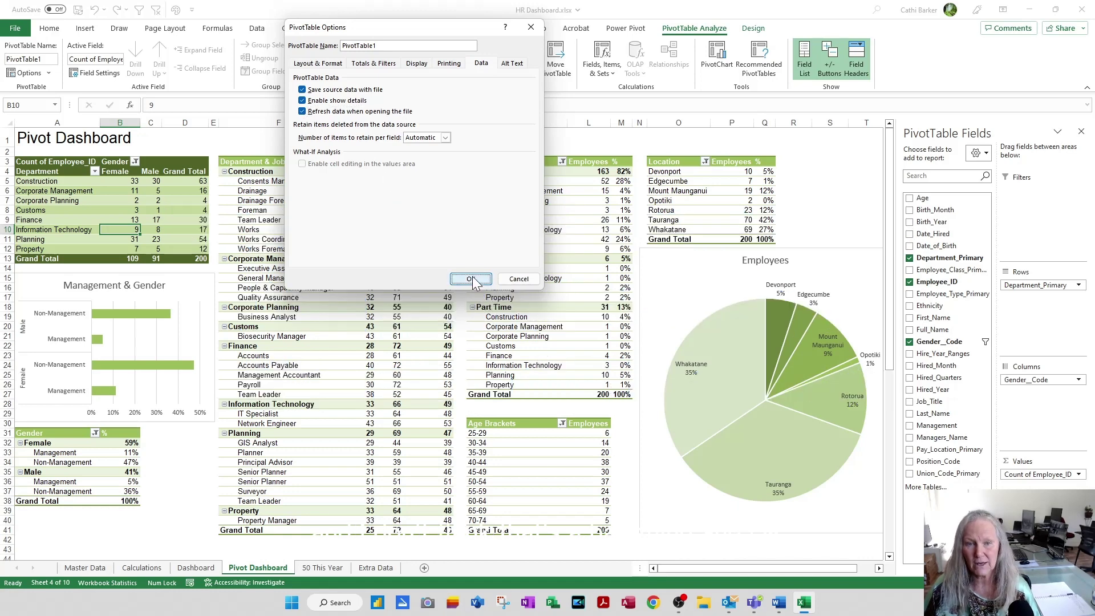
{"action": "left_click", "coordinate": [551, 333]}
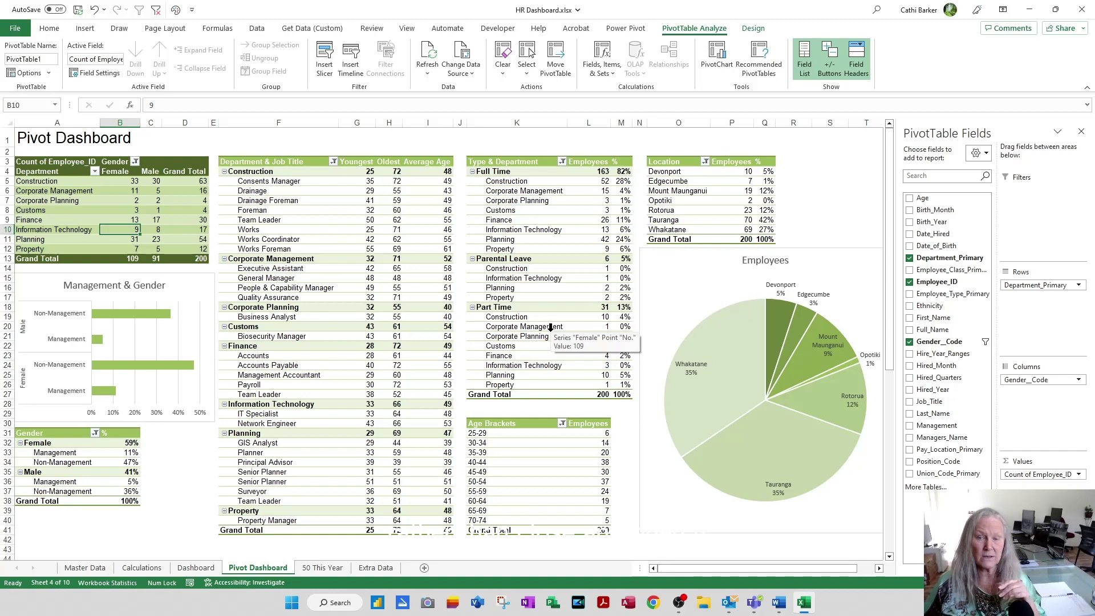
- Refresh all workbook data again, close the PivotTable field list, and select empty cell V9
{"action": "left_click", "coordinate": [423, 71]}
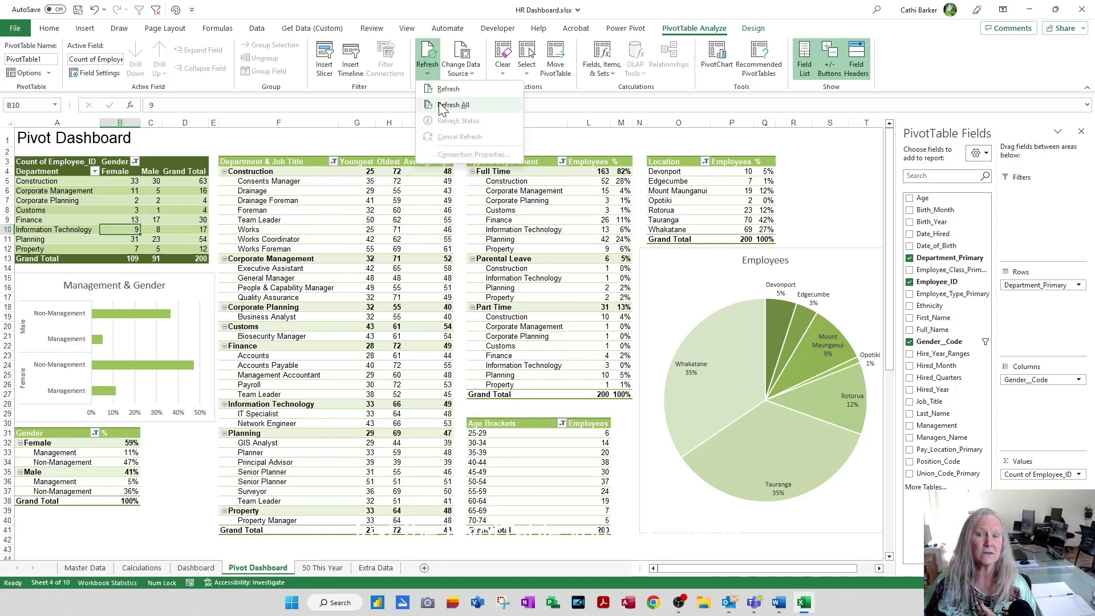
{"action": "left_click", "coordinate": [450, 105]}
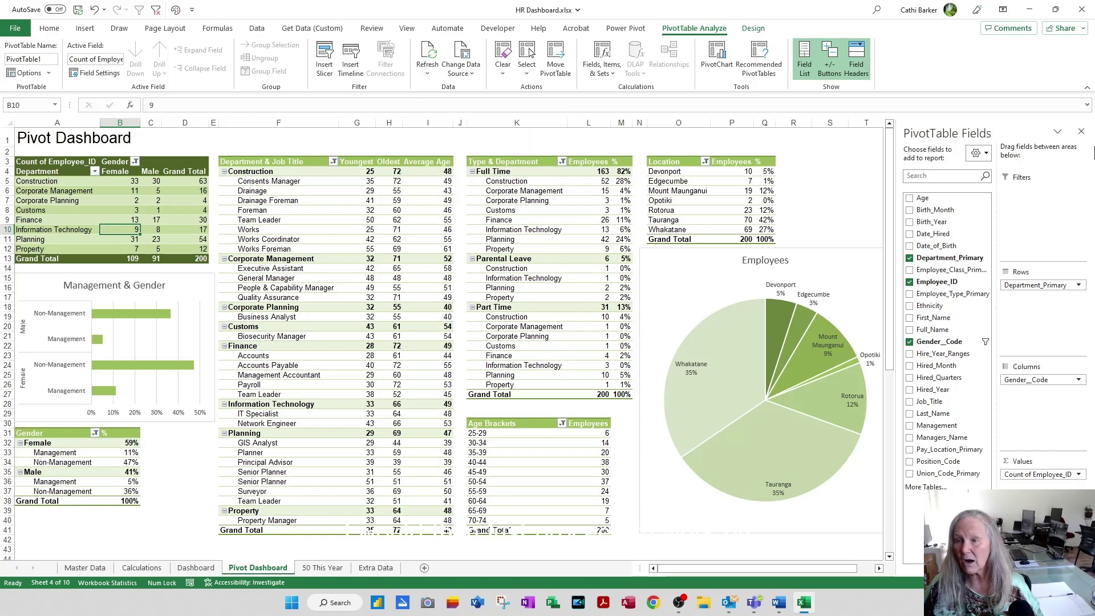
{"action": "left_click", "coordinate": [1085, 133]}
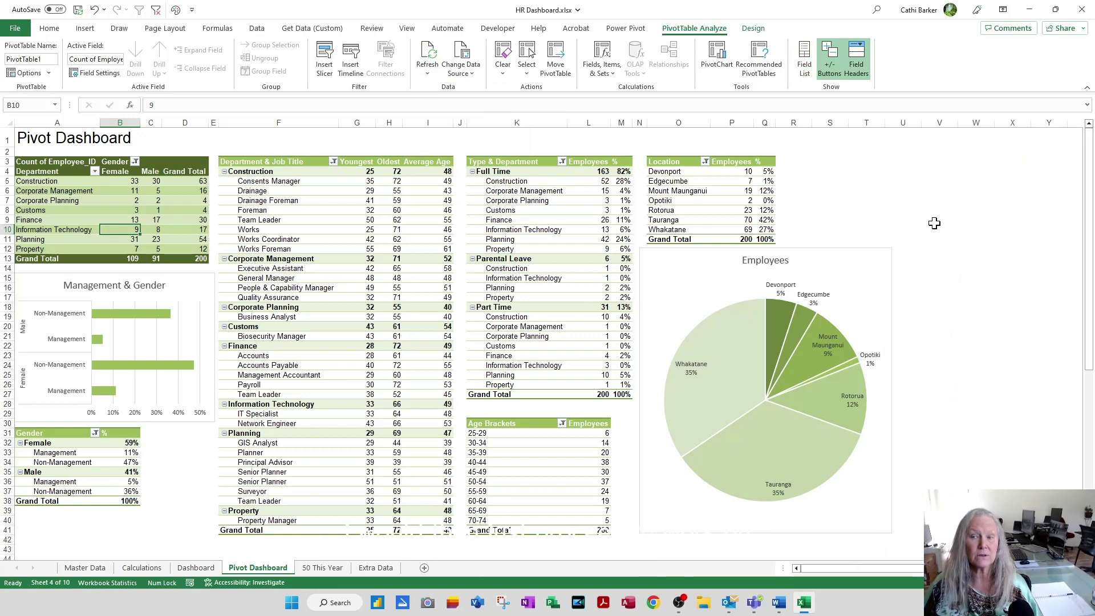
{"action": "left_click", "coordinate": [939, 224]}
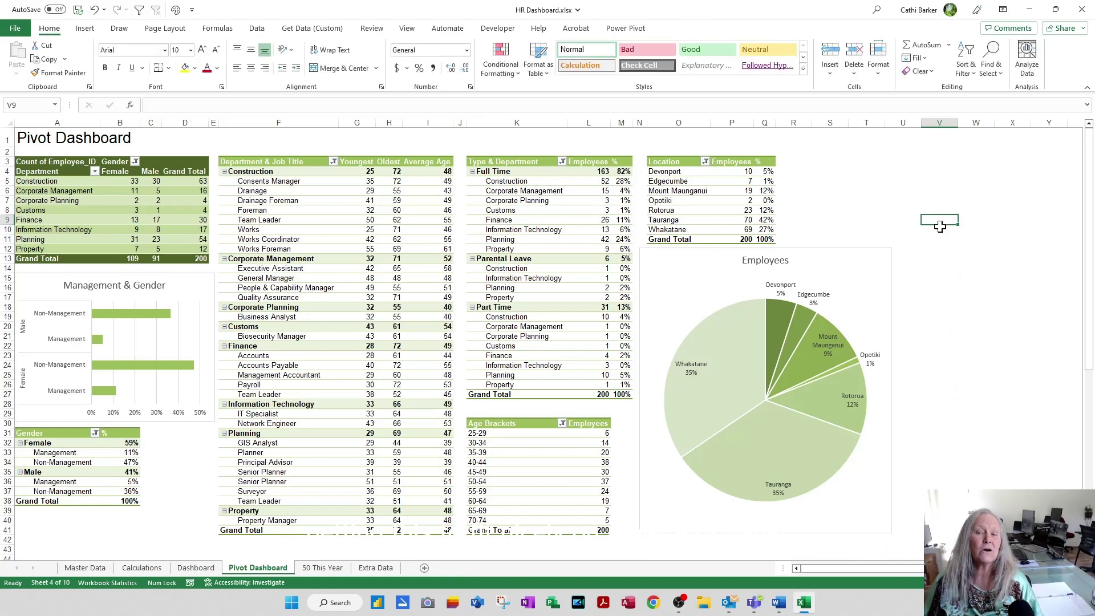